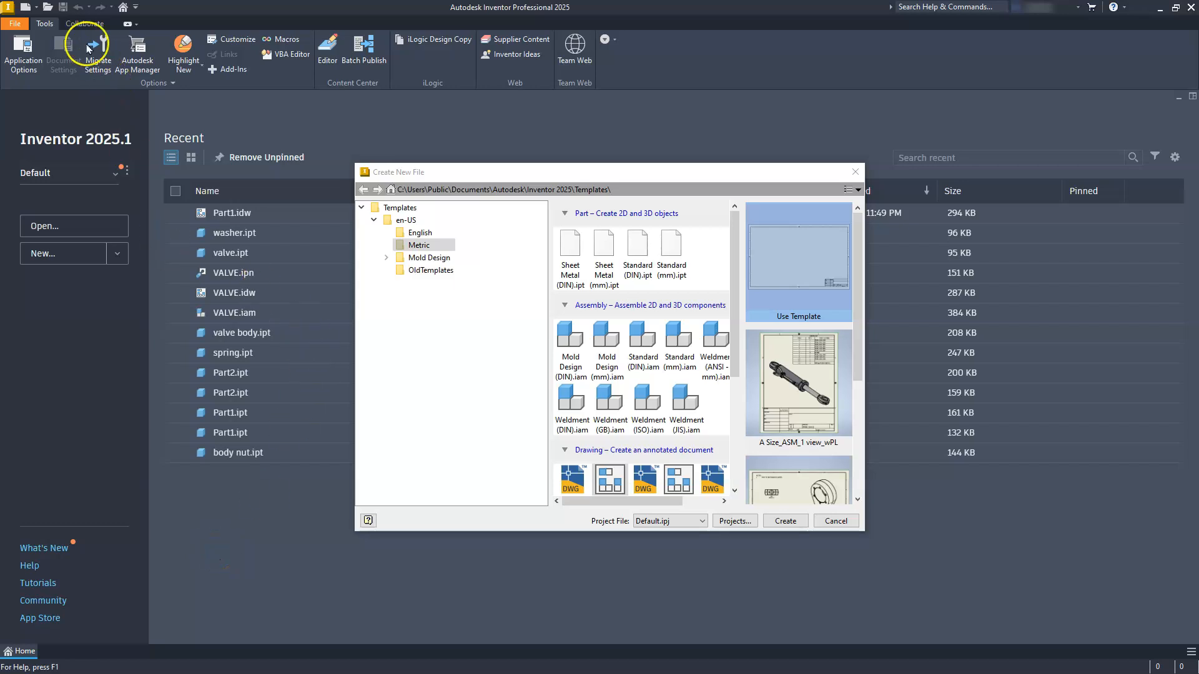
Step: Create a new part file from the metric Standard (mm).ipt template
left_click(855, 172)
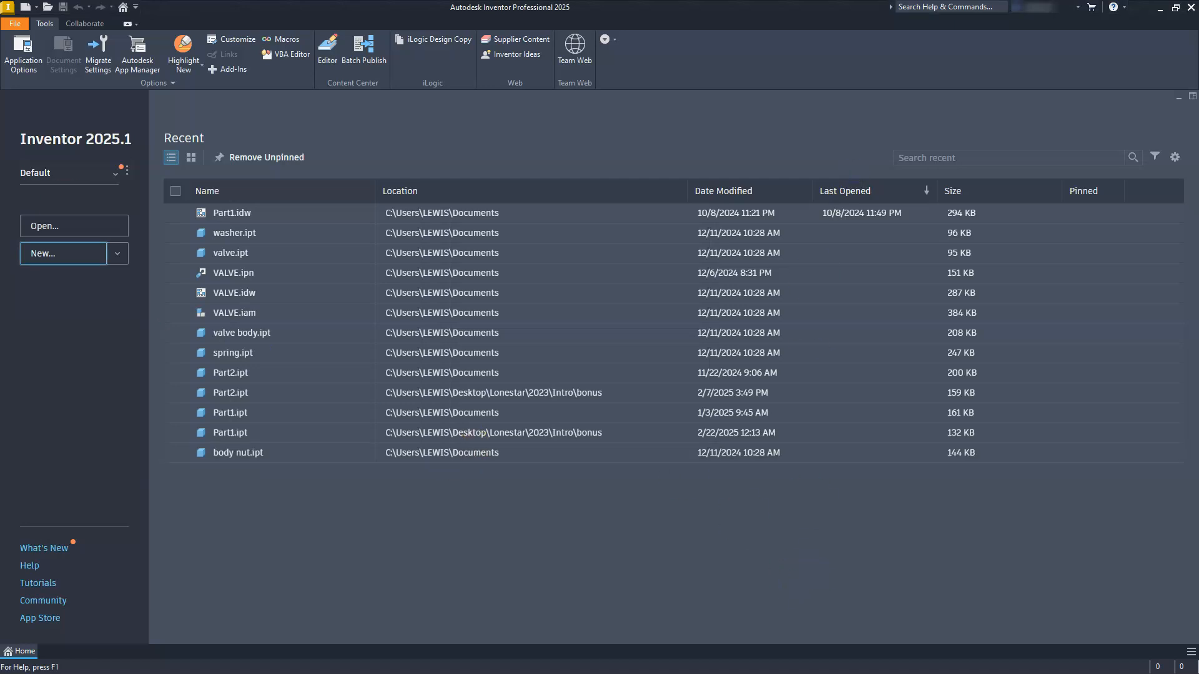
left_click(24, 8)
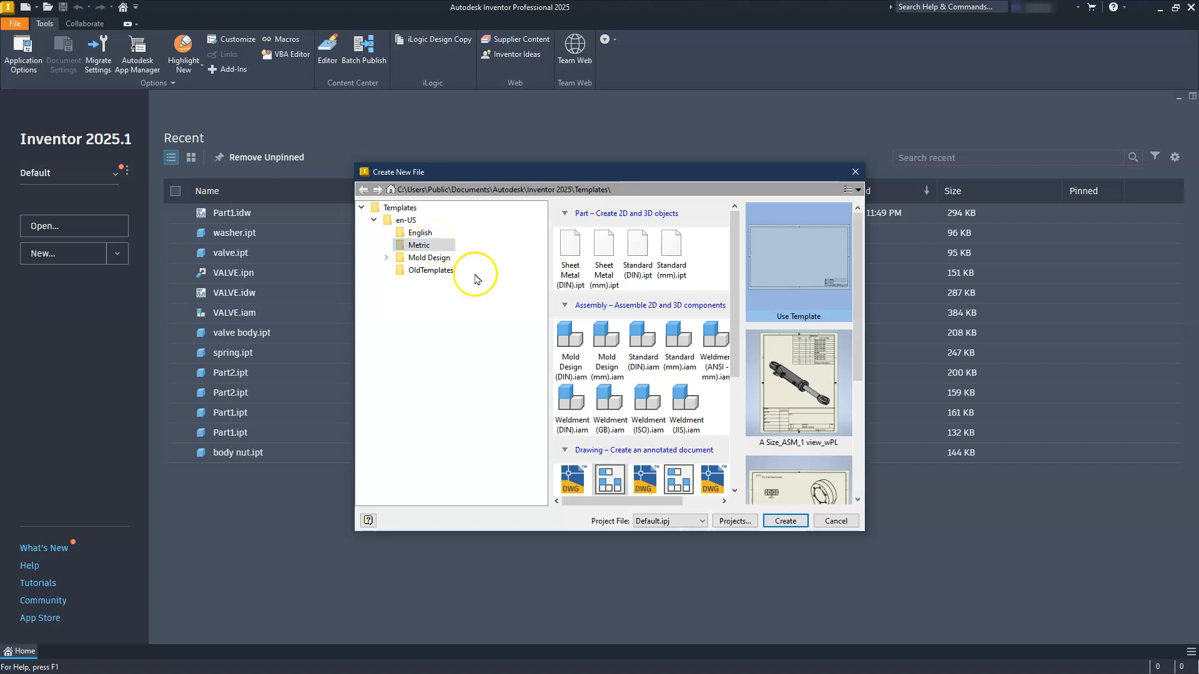
scroll(575, 335, "down", 5)
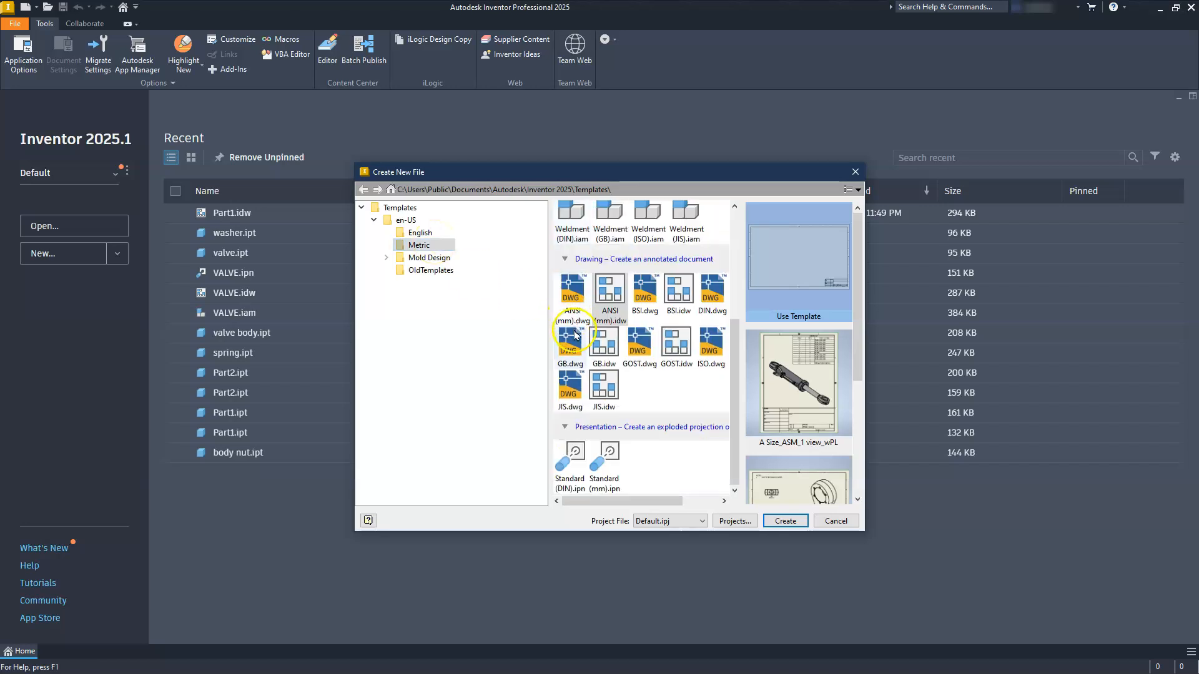
scroll(575, 336, "up", 5)
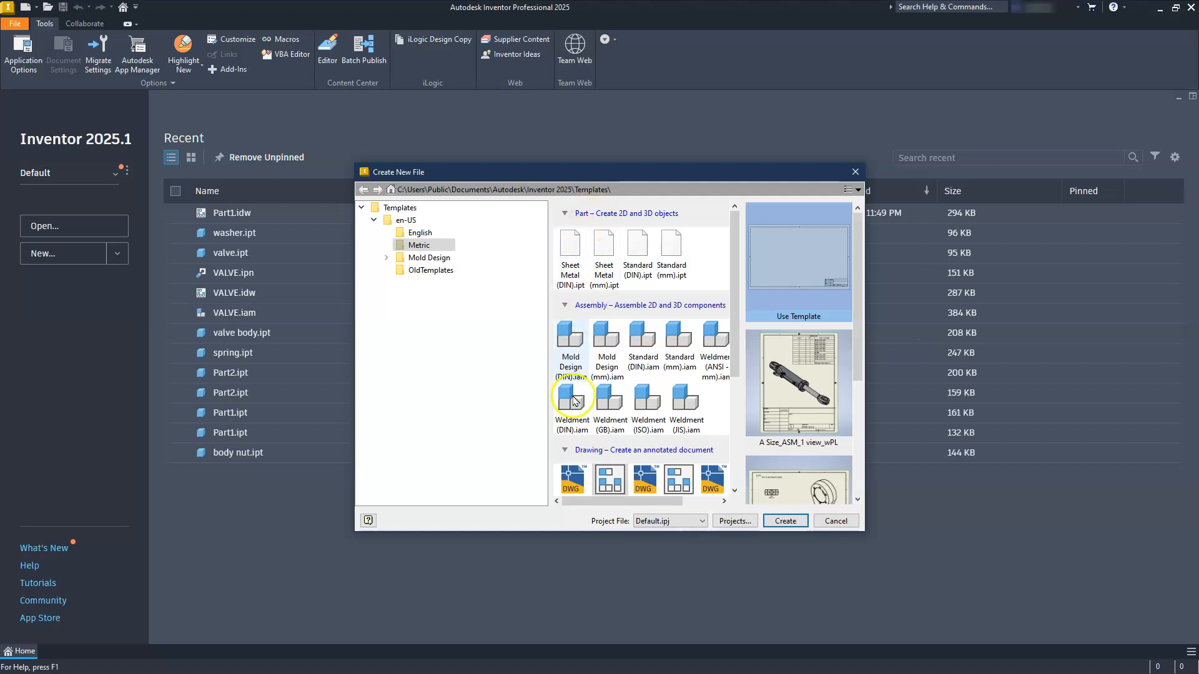
scroll(573, 412, "down", 4)
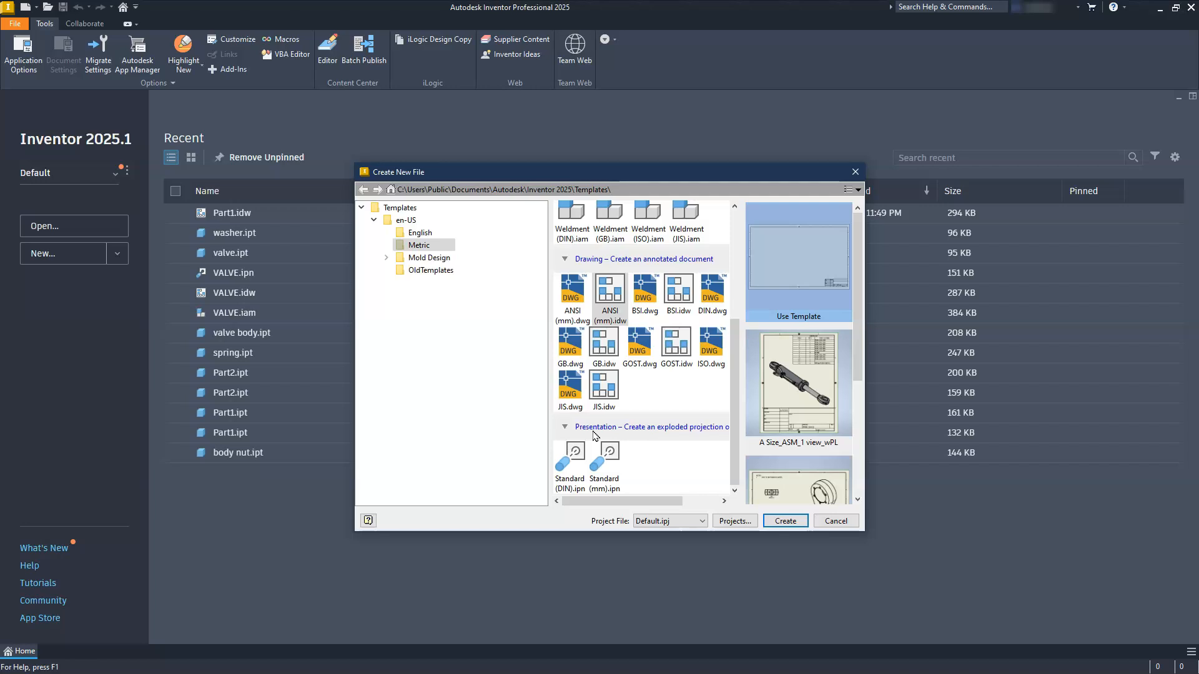
scroll(595, 435, "up", 1)
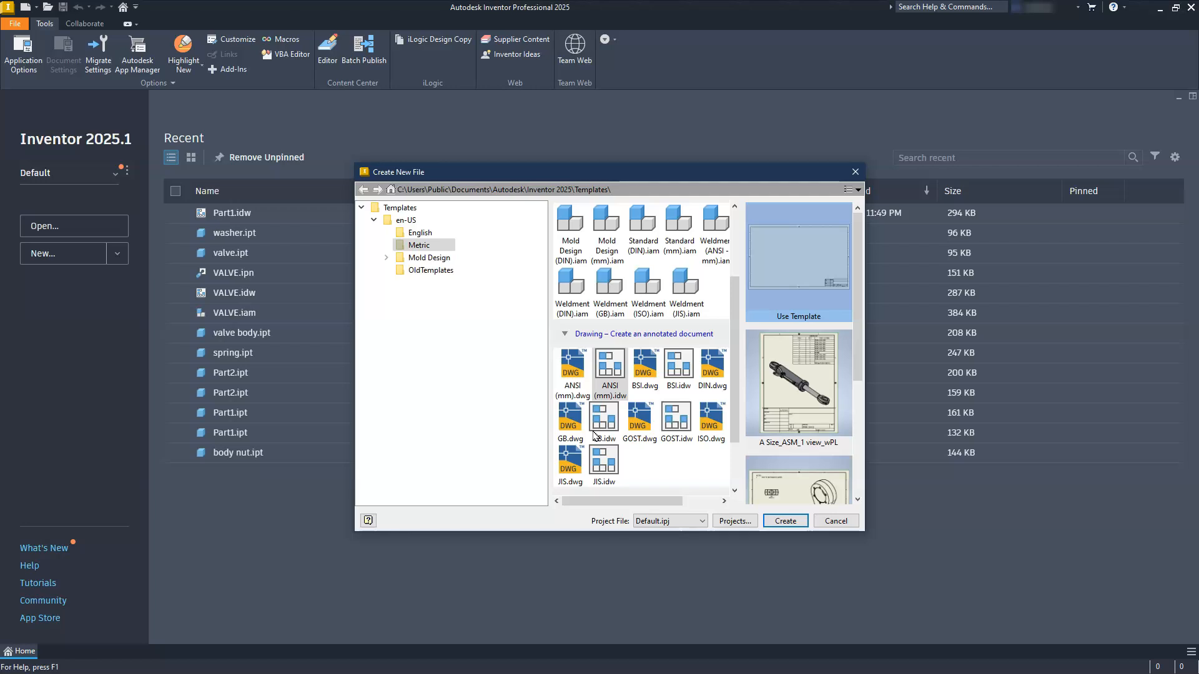
scroll(595, 435, "up", 2)
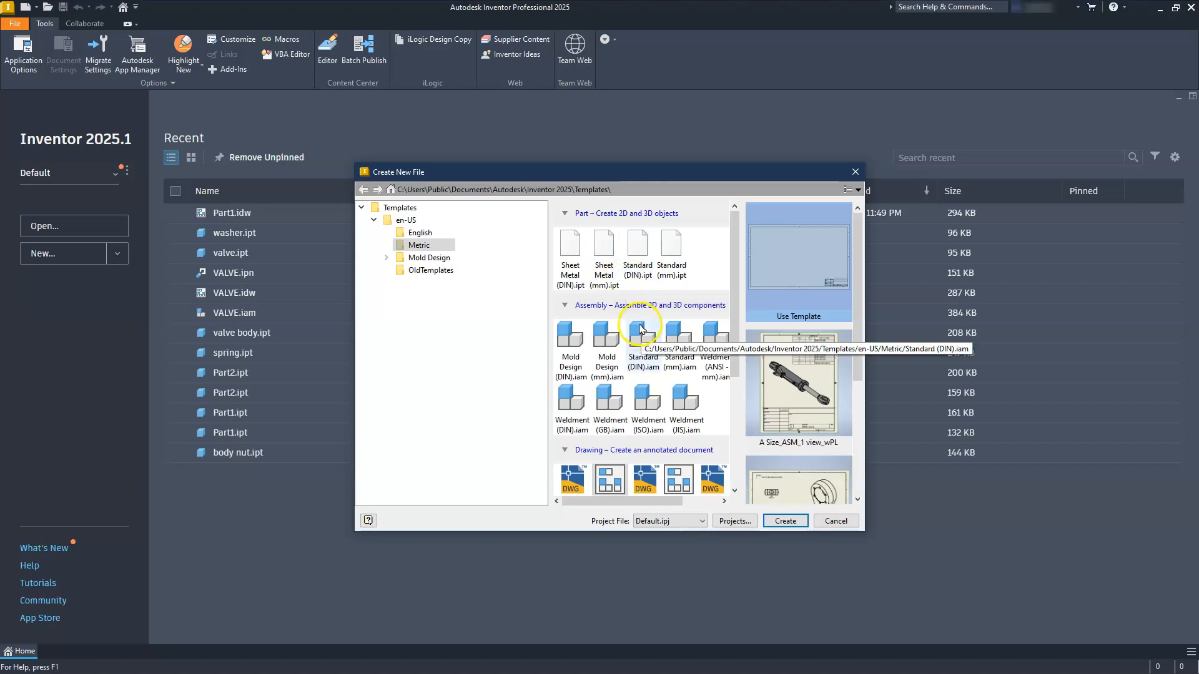
left_click(673, 268)
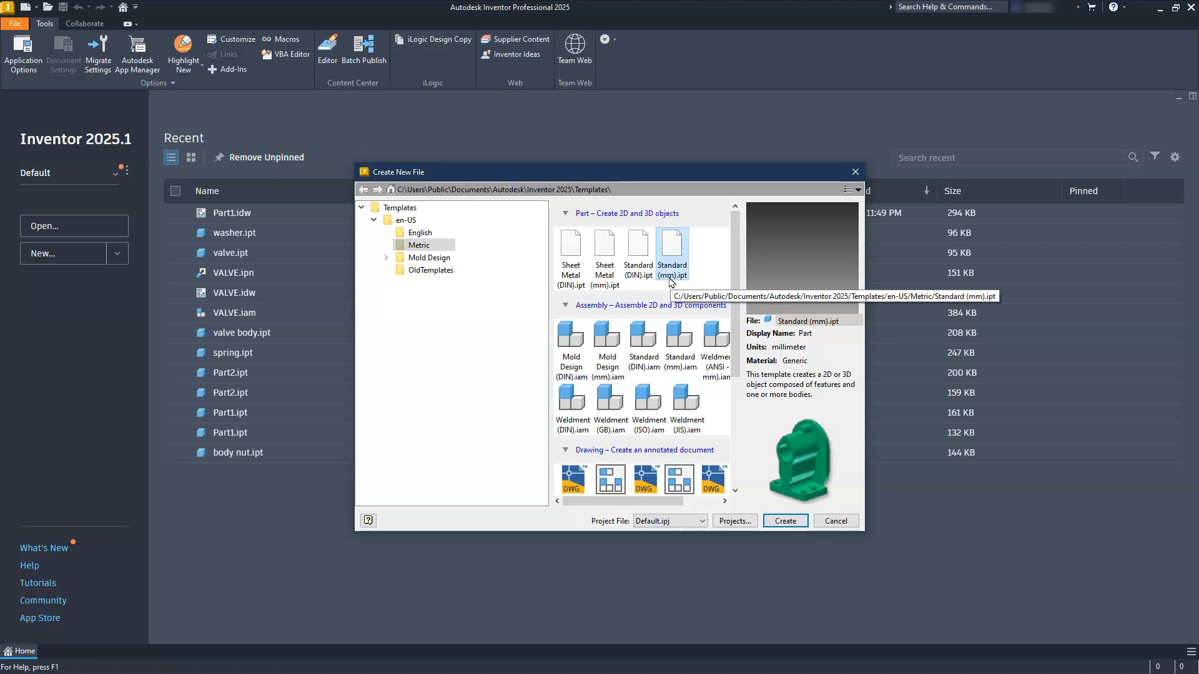
left_click(784, 521)
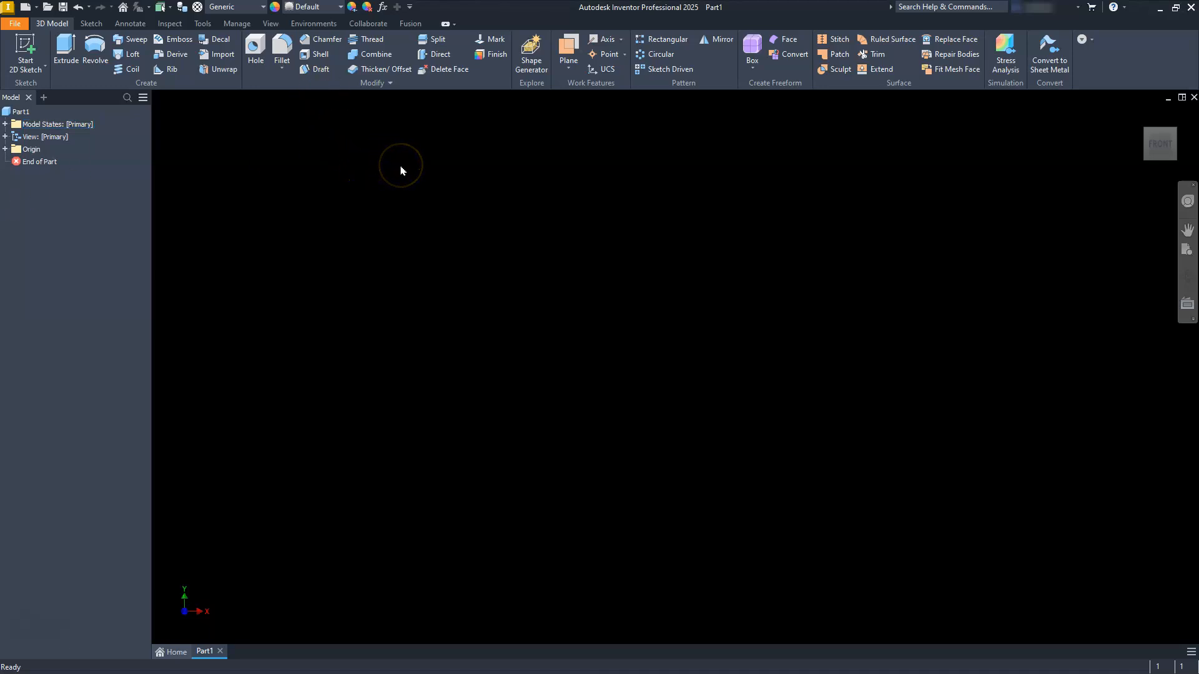
Step: Start a 2D sketch on the vertical YZ origin plane, facing the right side
left_click(91, 24)
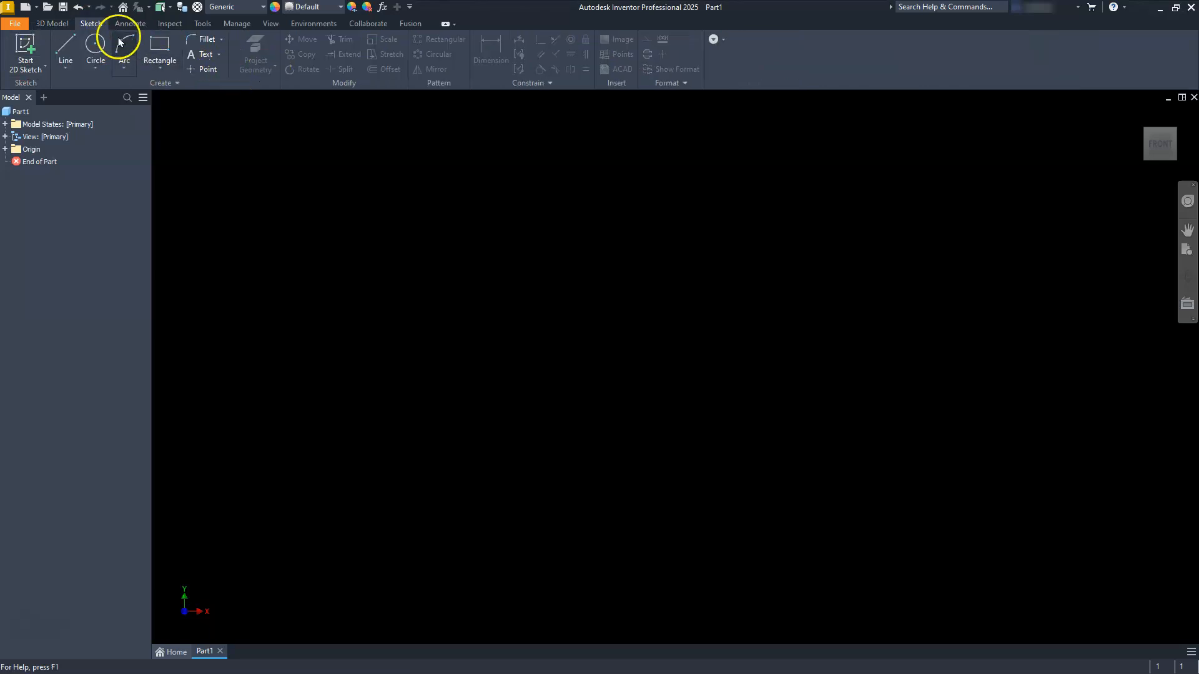
left_click(54, 25)
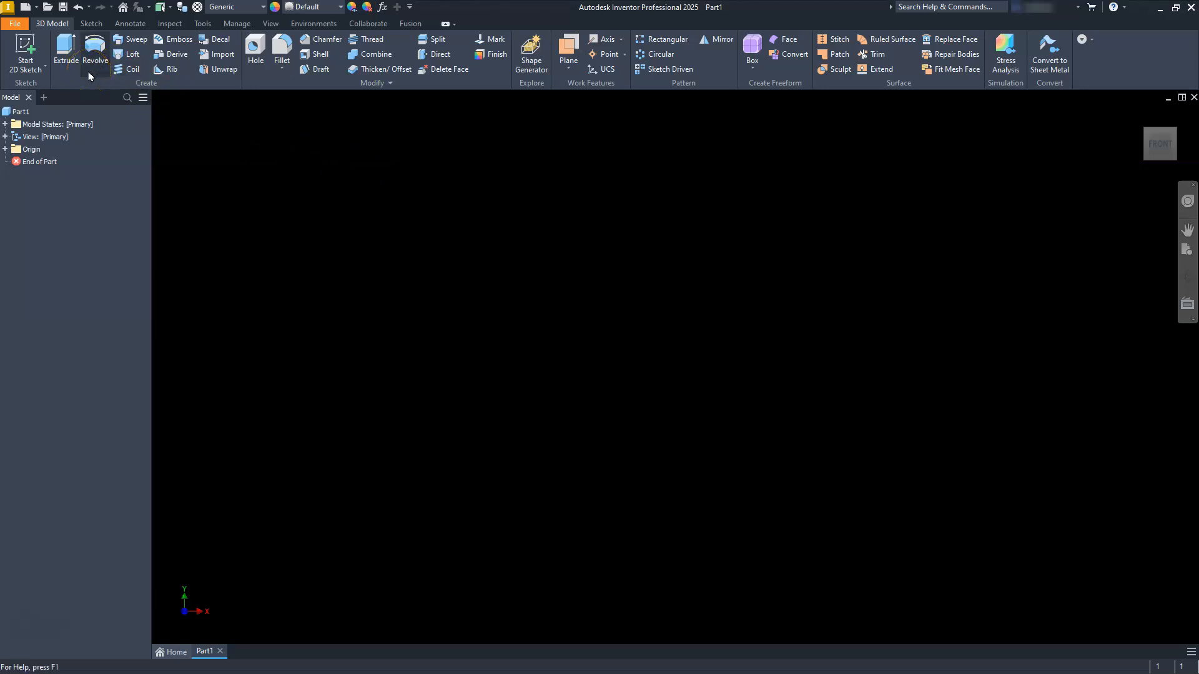
left_click(26, 45)
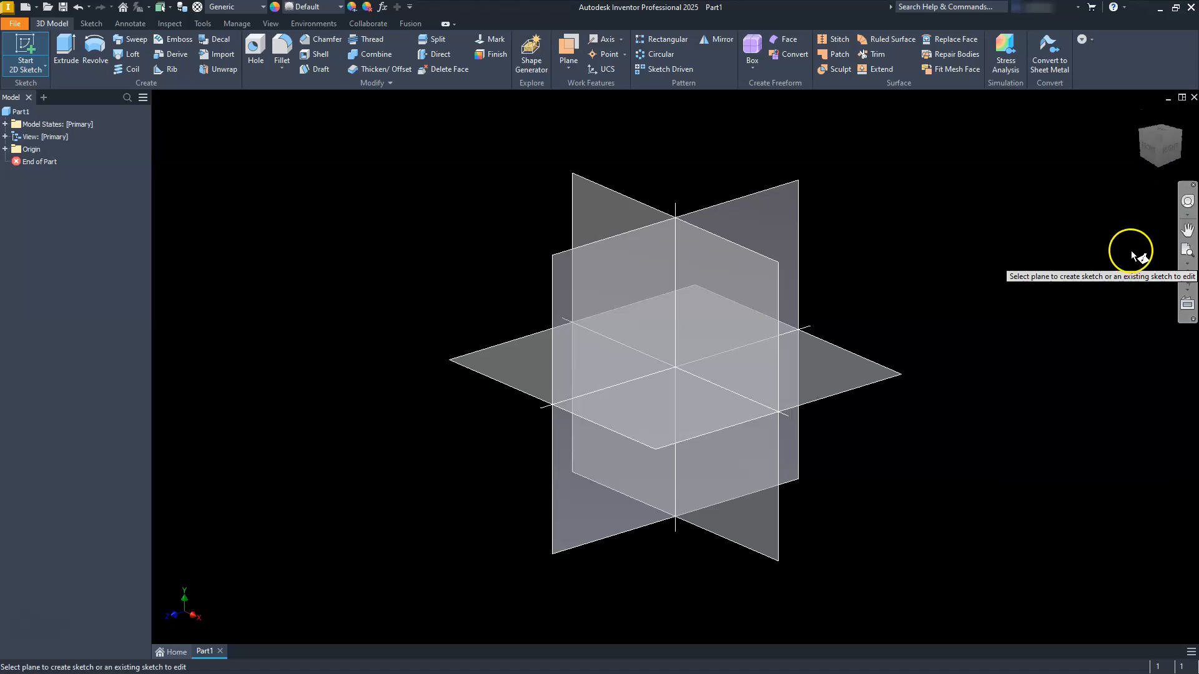
left_click(742, 217)
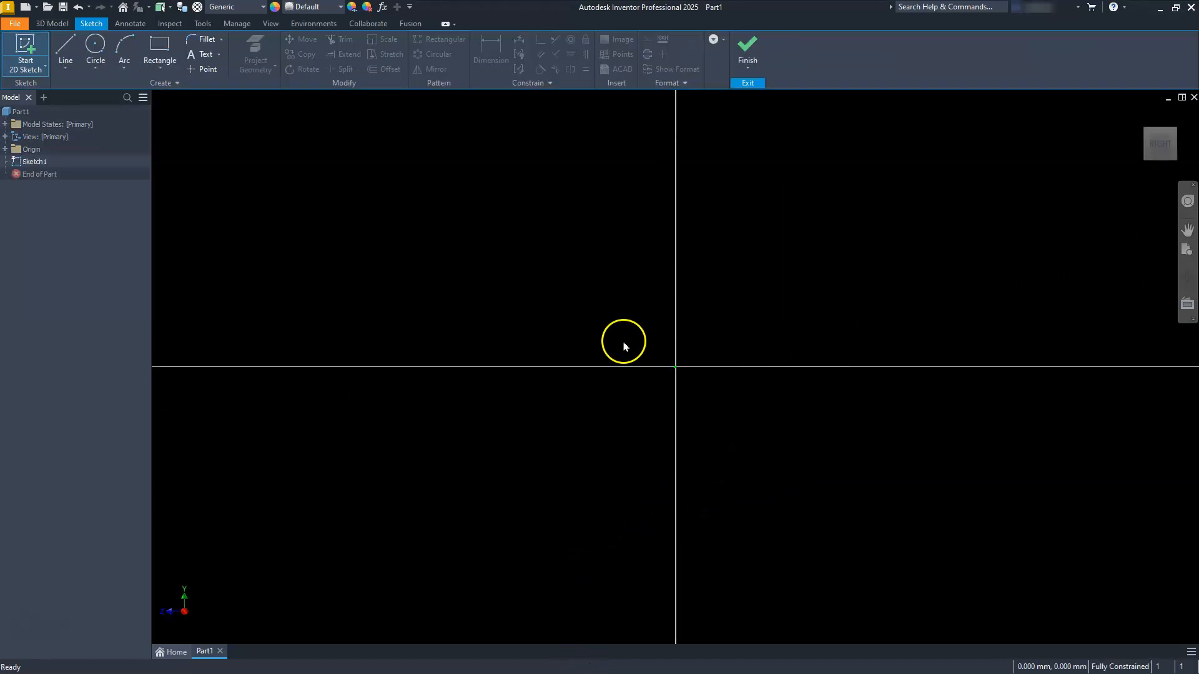
mouse_move(1155, 145)
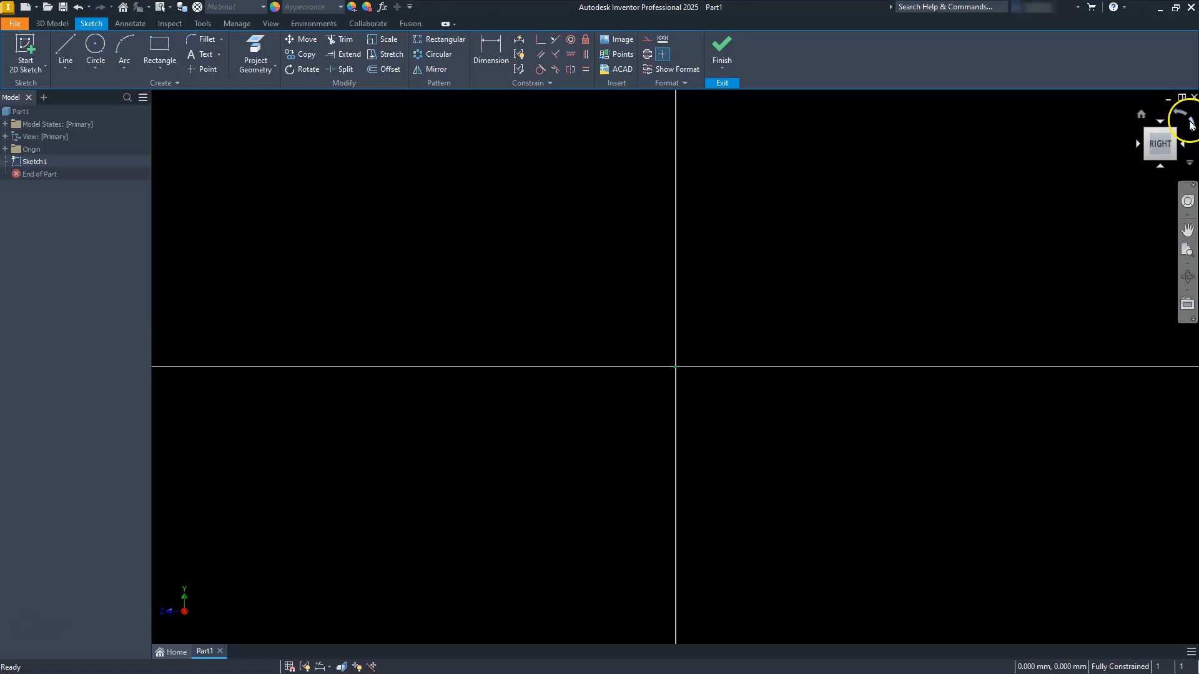
Step: Sketch a closed L-shaped profile about 32 mm wide and 21 mm tall, with the upright leg at the right end
left_click(65, 45)
left_click(421, 506)
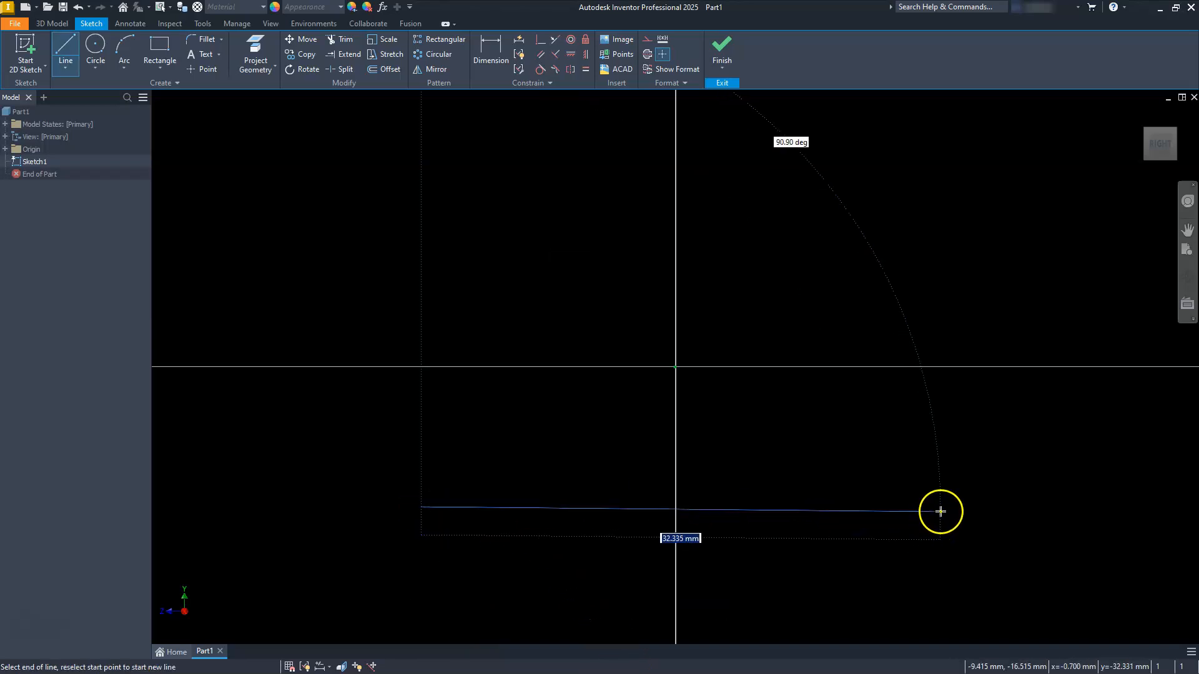
left_click(941, 506)
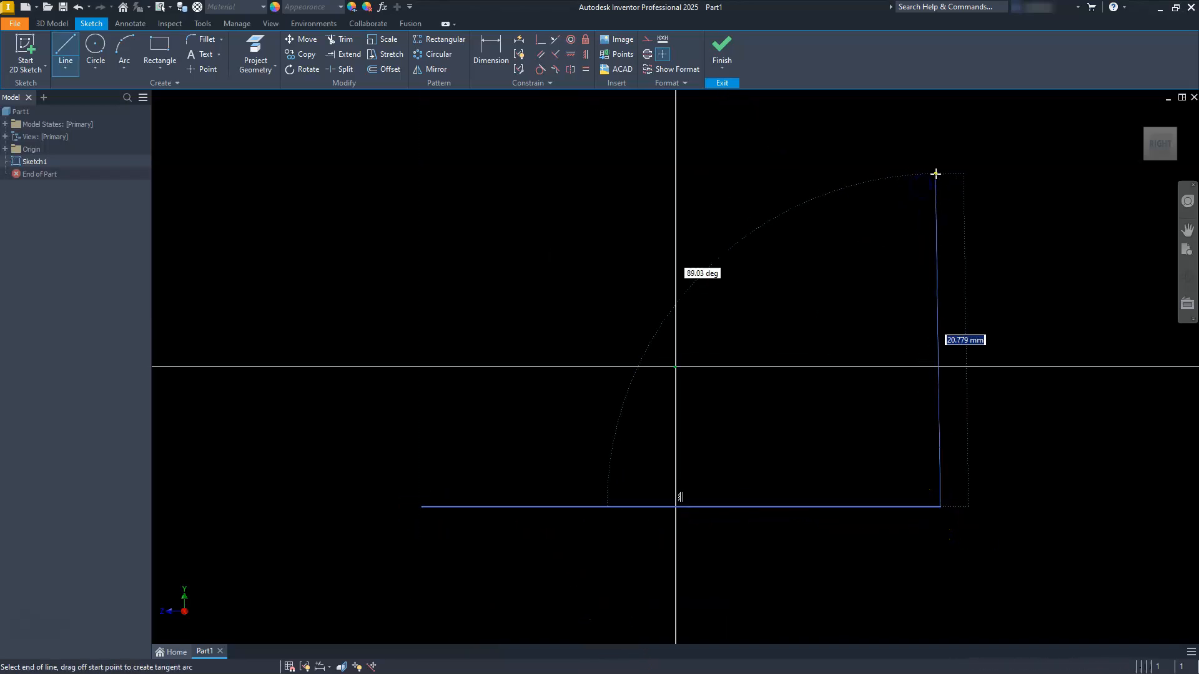
left_click(940, 174)
left_click(881, 174)
left_click(881, 465)
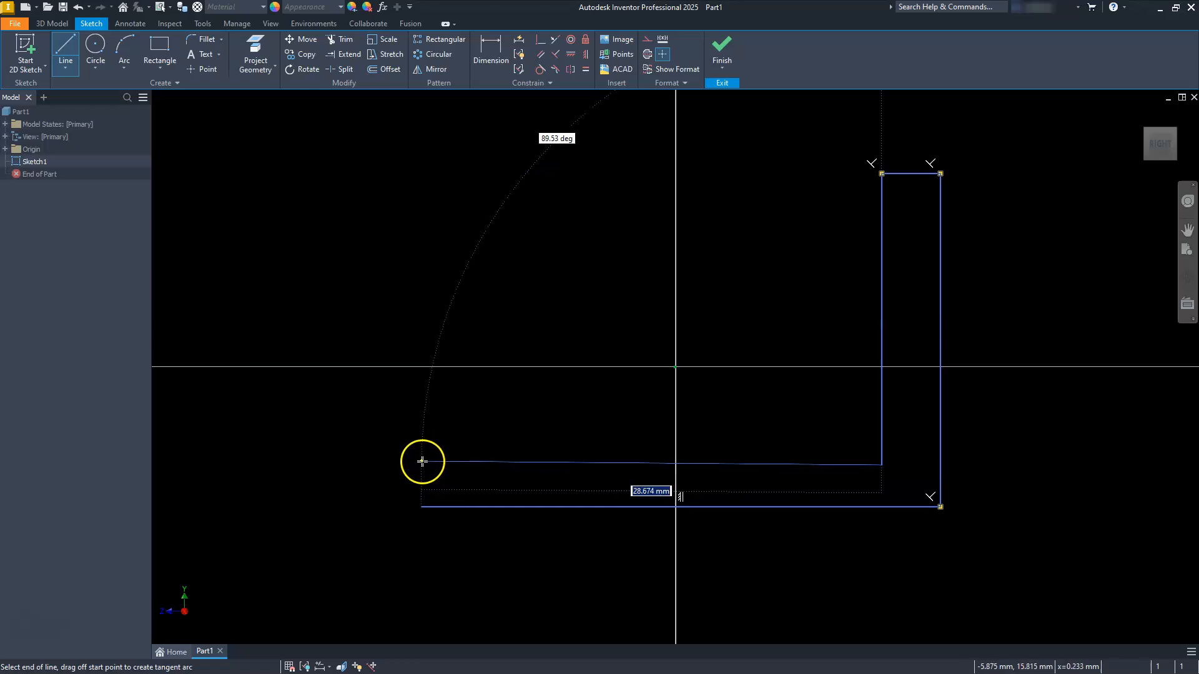
left_click(421, 461)
left_click(422, 507)
key("Escape")
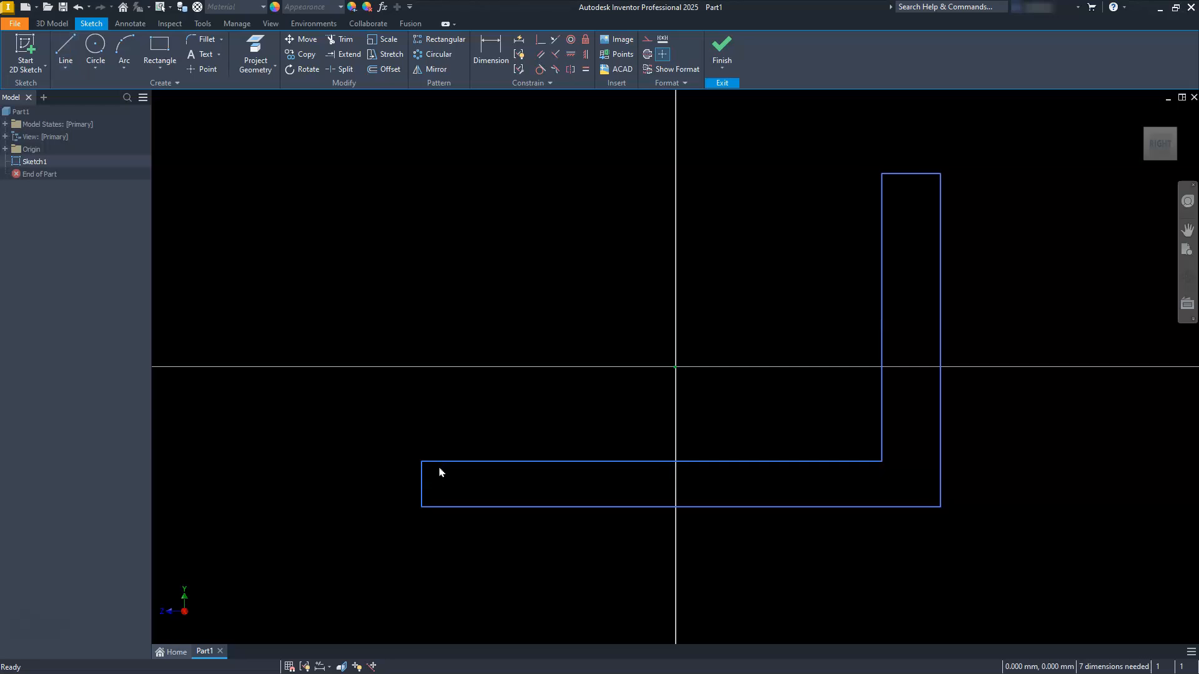
Step: Dimension the outer vertical edge of the L profile to 105 mm
scroll(543, 360, "down", 3)
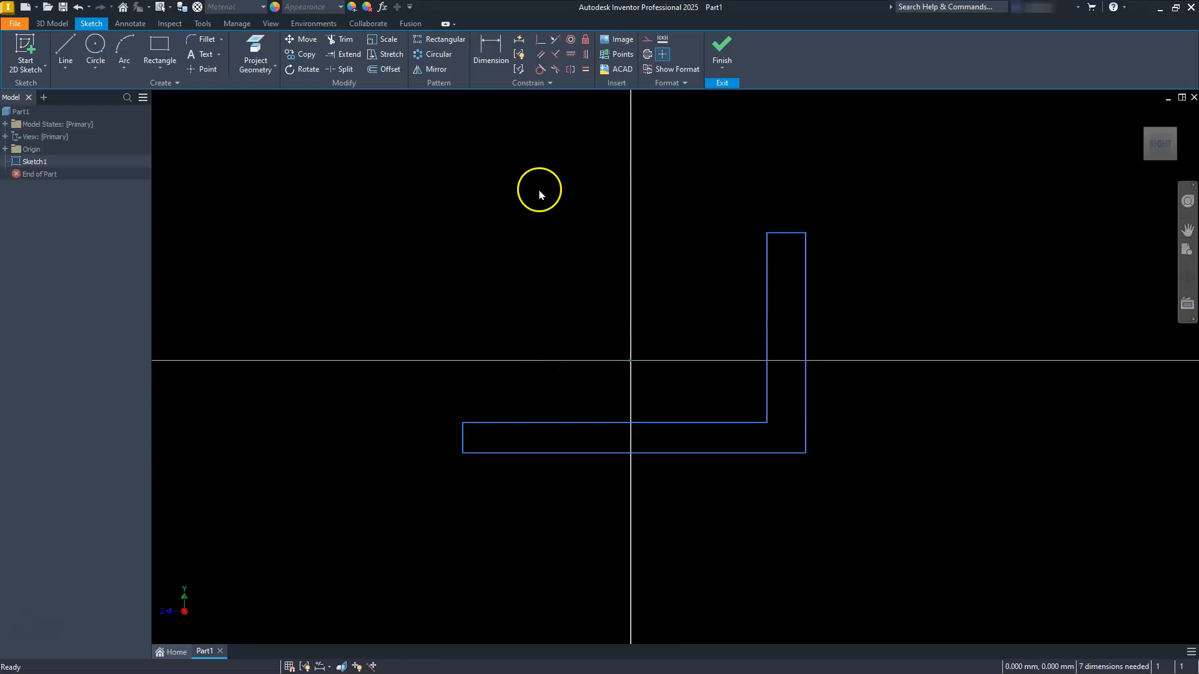
left_click(491, 50)
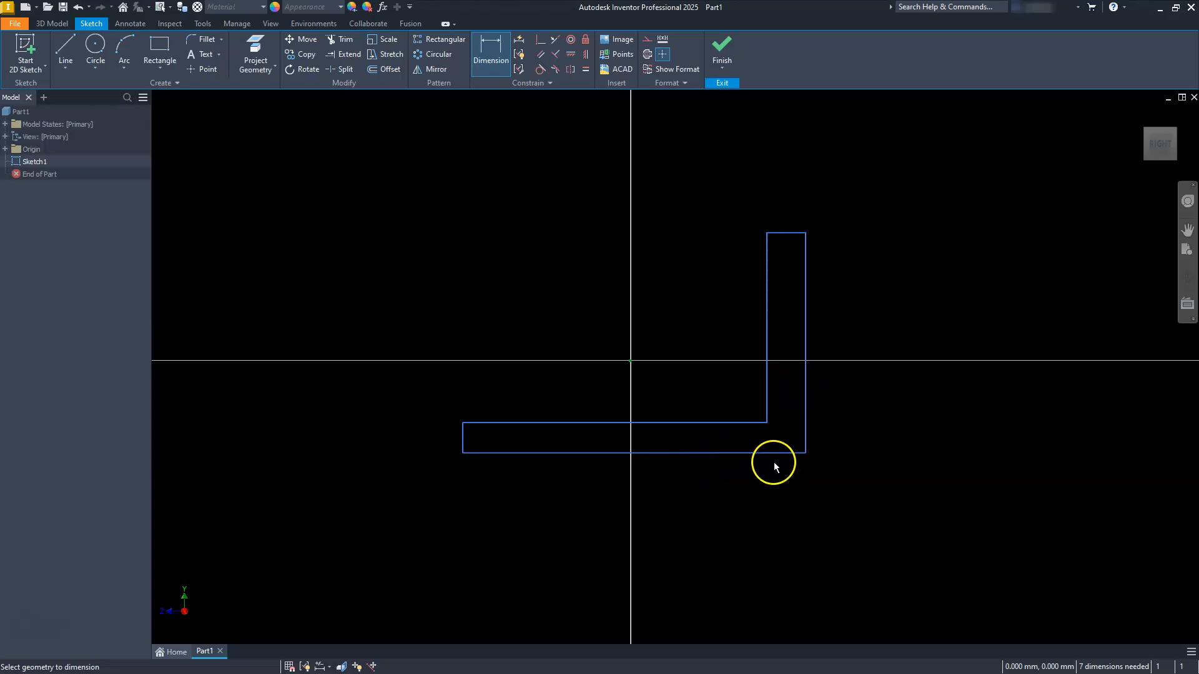
left_click(806, 407)
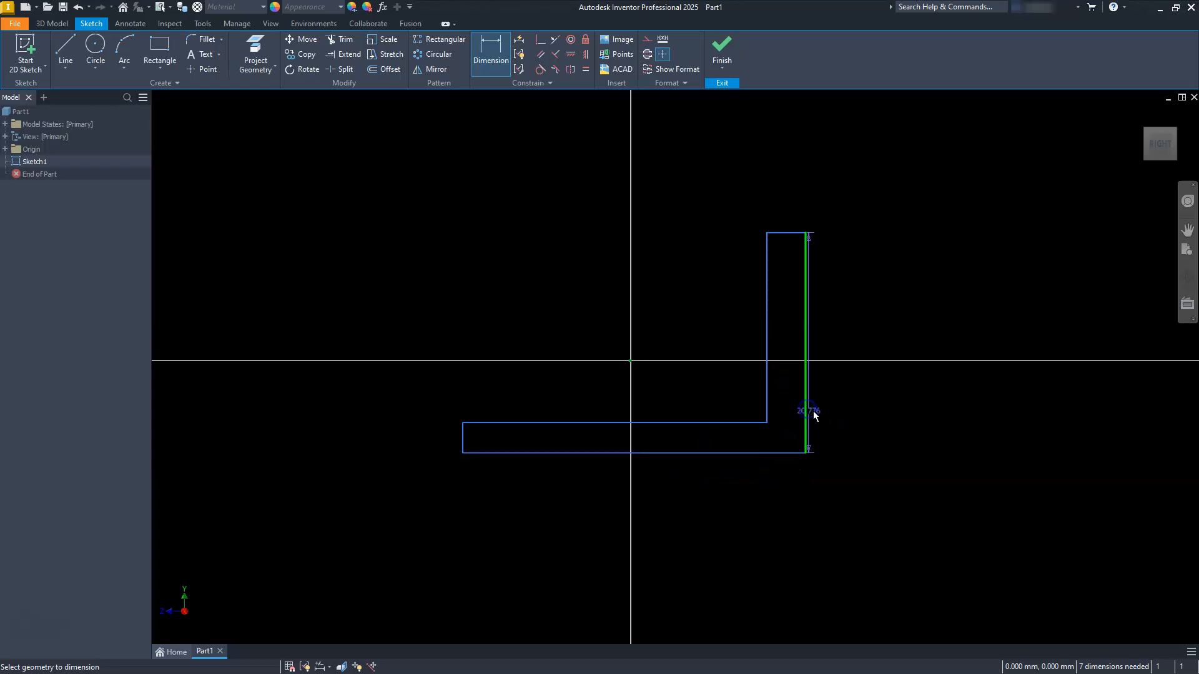
left_click(905, 331)
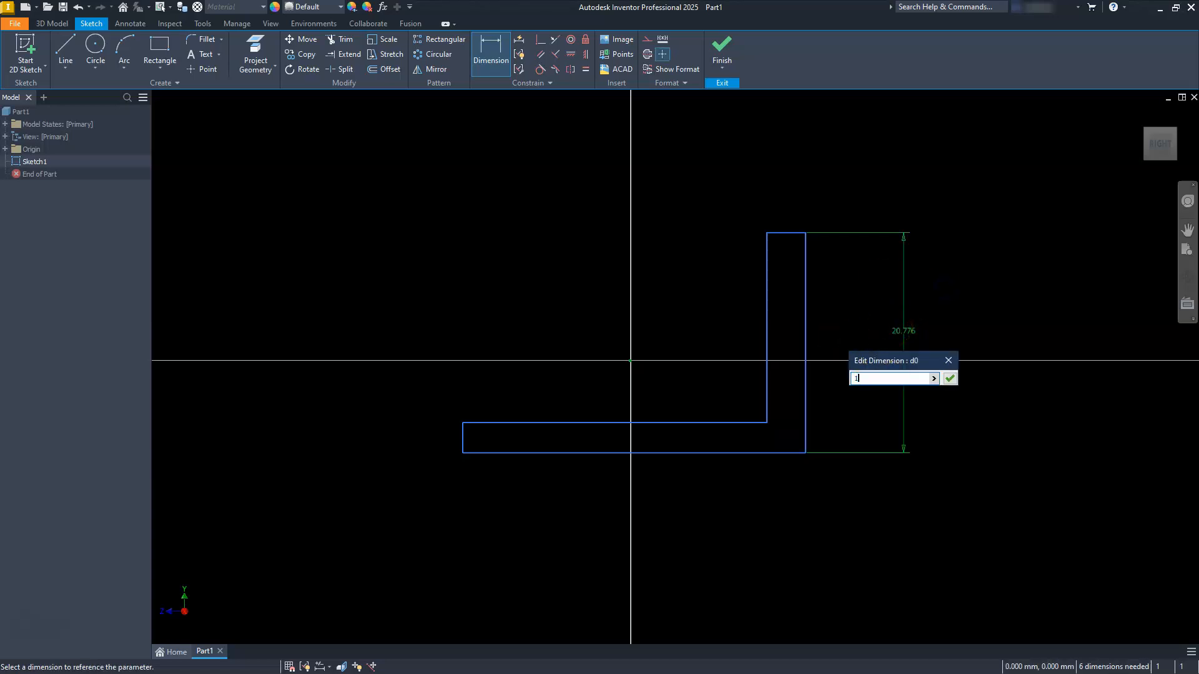
type("105")
key("Return")
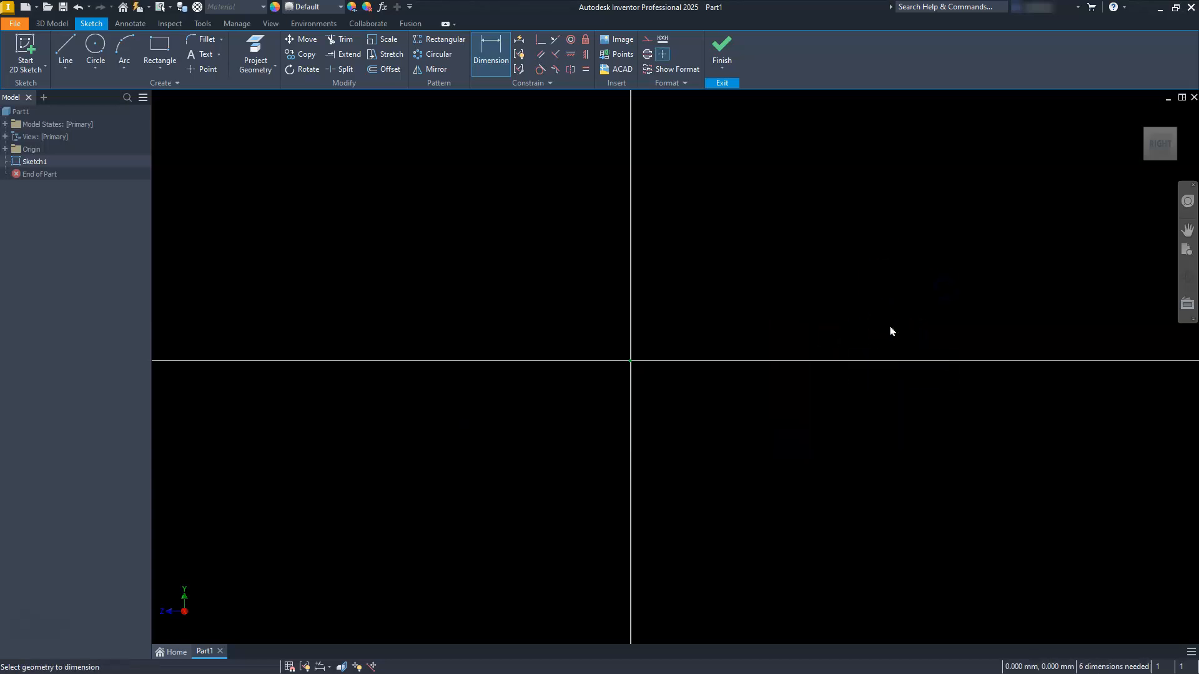
Step: Dimension the bottom horizontal edge of the L profile to 100 mm
scroll(662, 387, "down", 5)
middle_click_drag(666, 412, 645, 386)
left_click(664, 449)
left_click(668, 494)
type("100")
key("Return")
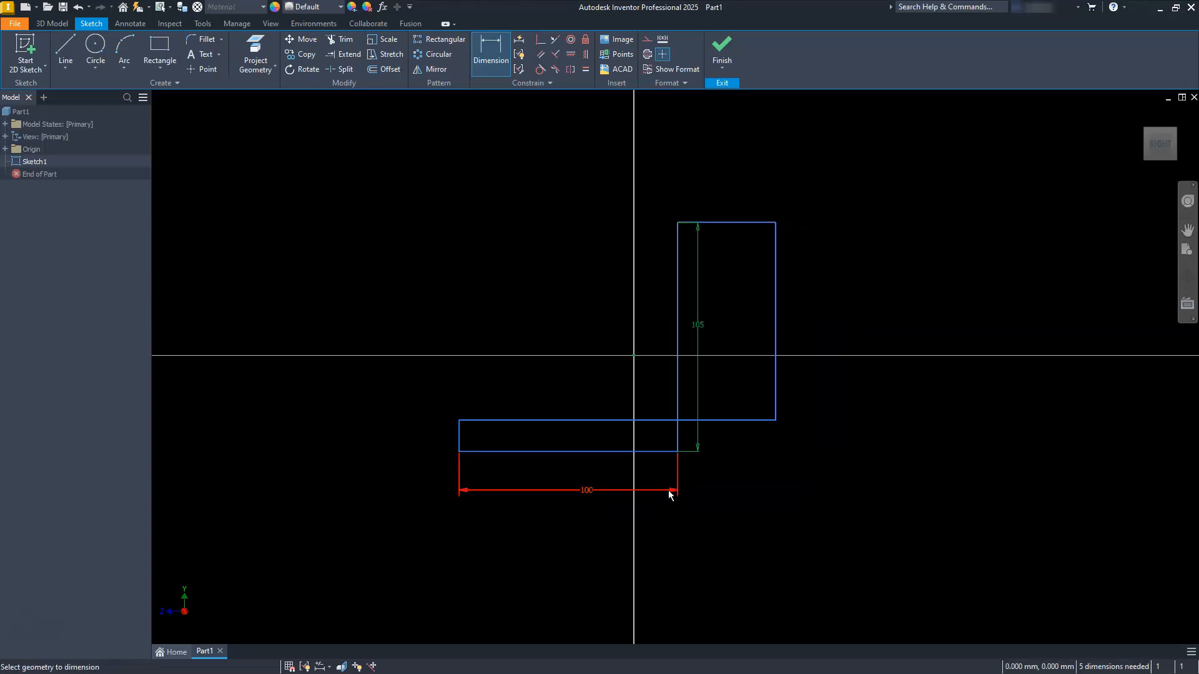
key("Escape")
Step: Move the profile's inner vertical edge back inside the outer vertical edge to restore the thin L shape
scroll(628, 393, "up", 3)
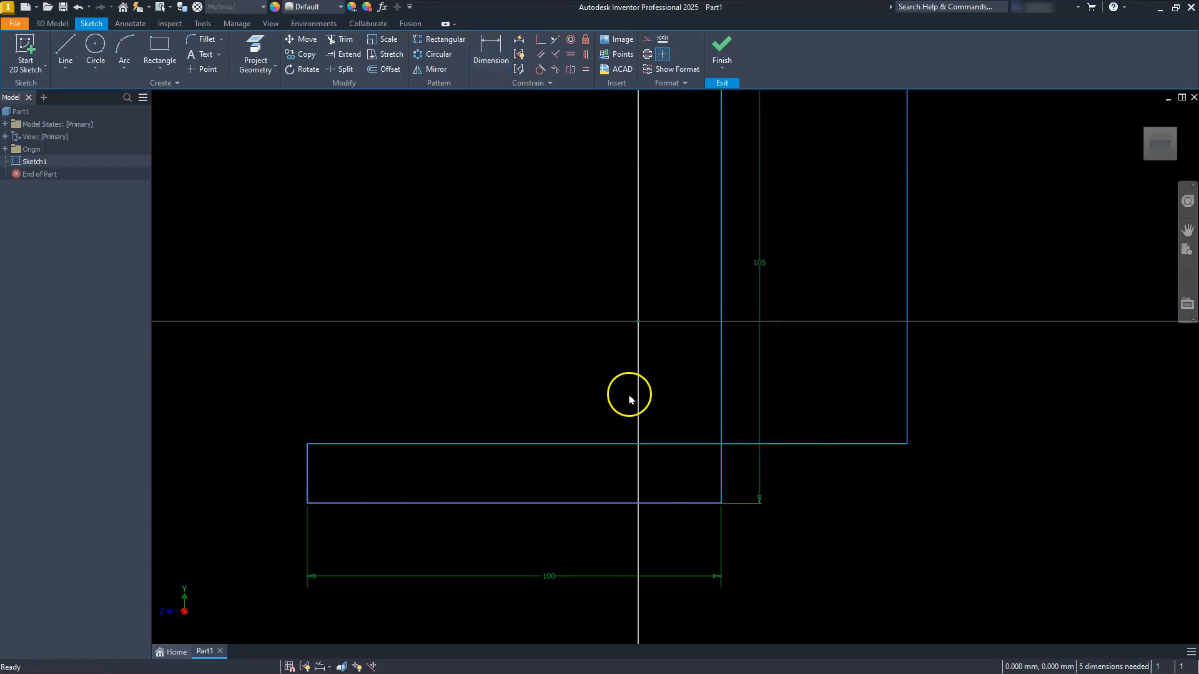
left_click(907, 386)
left_click_drag(725, 382, 686, 388)
scroll(771, 415, "down", 3)
scroll(712, 393, "up", 2)
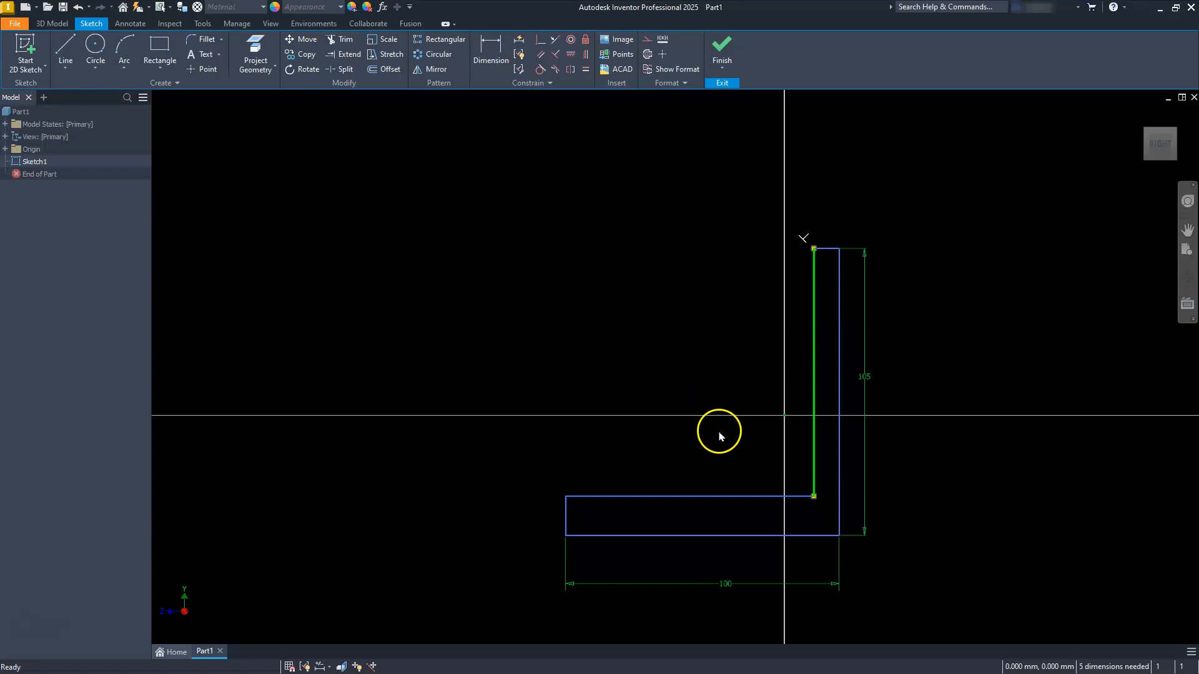
left_click(824, 215)
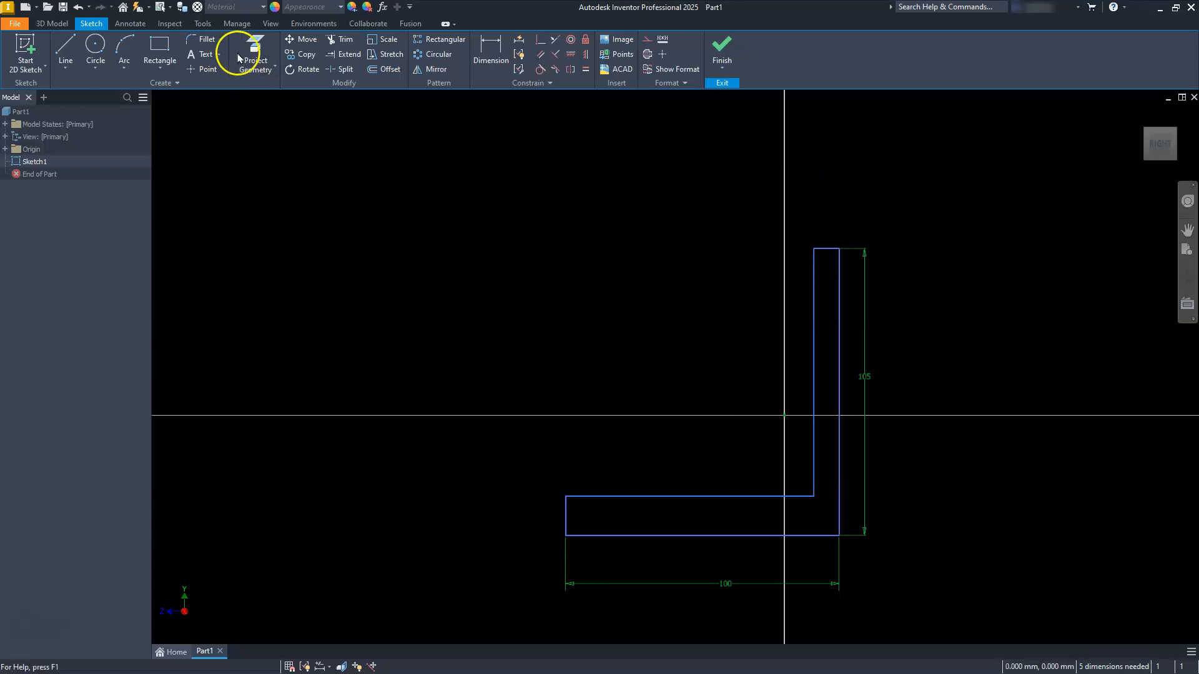
Step: Dimension the short top edge of the upright leg to 10 mm
left_click(492, 50)
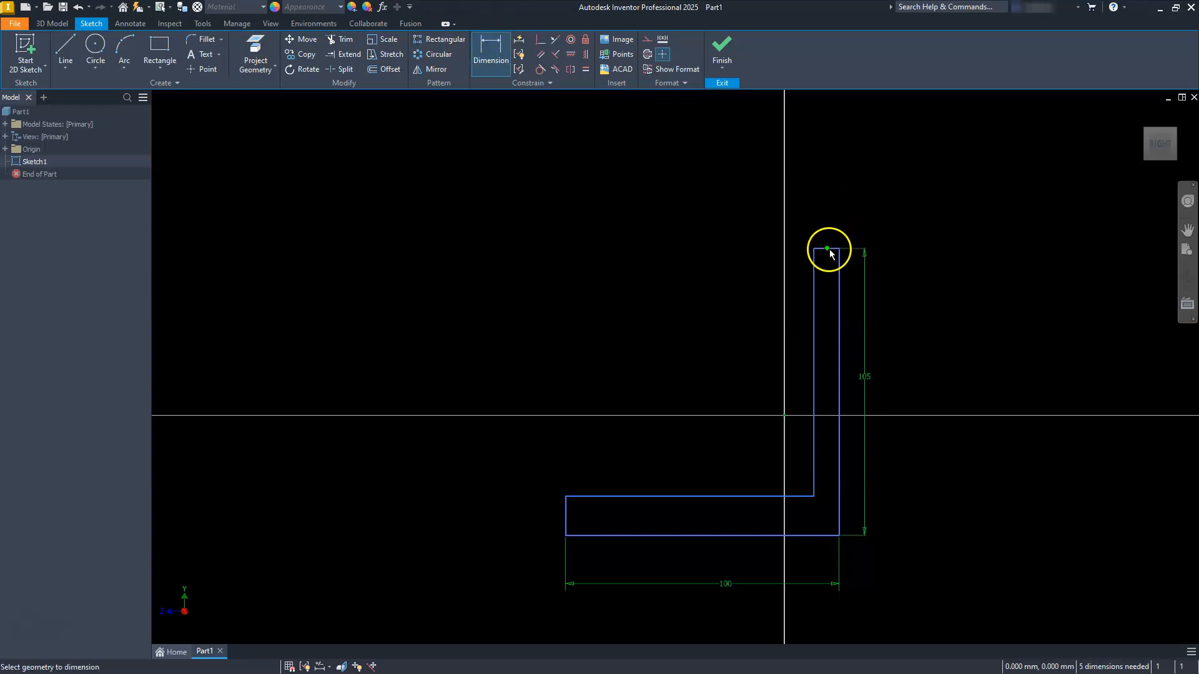
left_click(879, 211)
type("10")
key("Return")
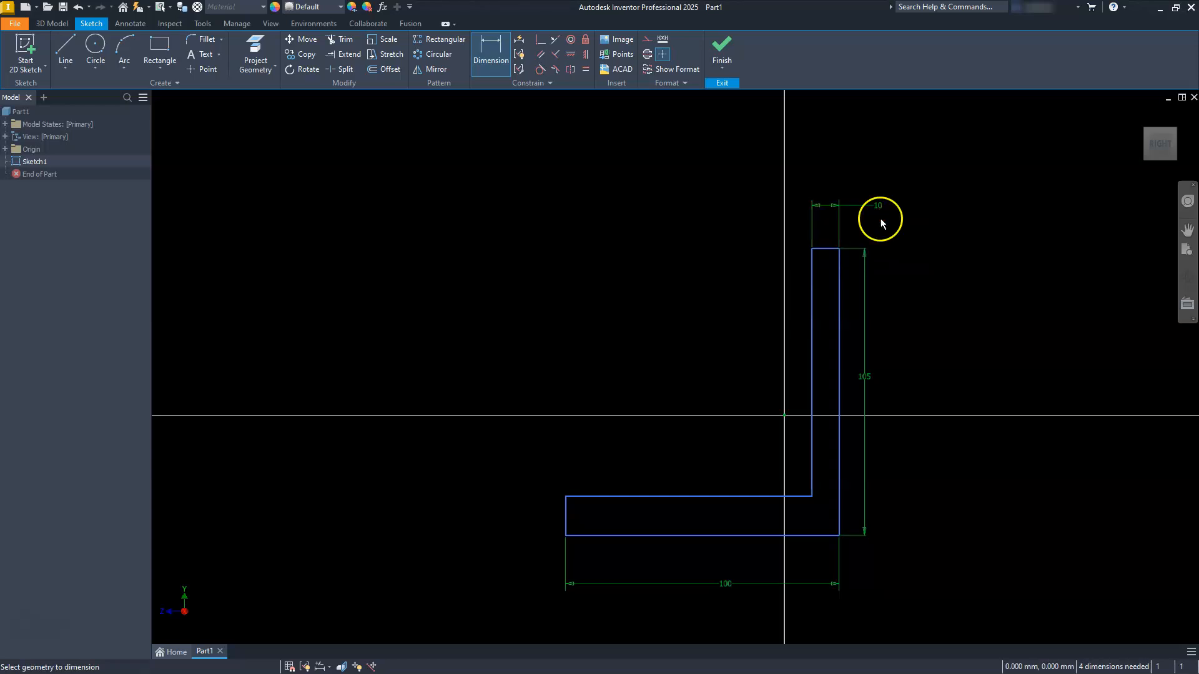
key("Escape")
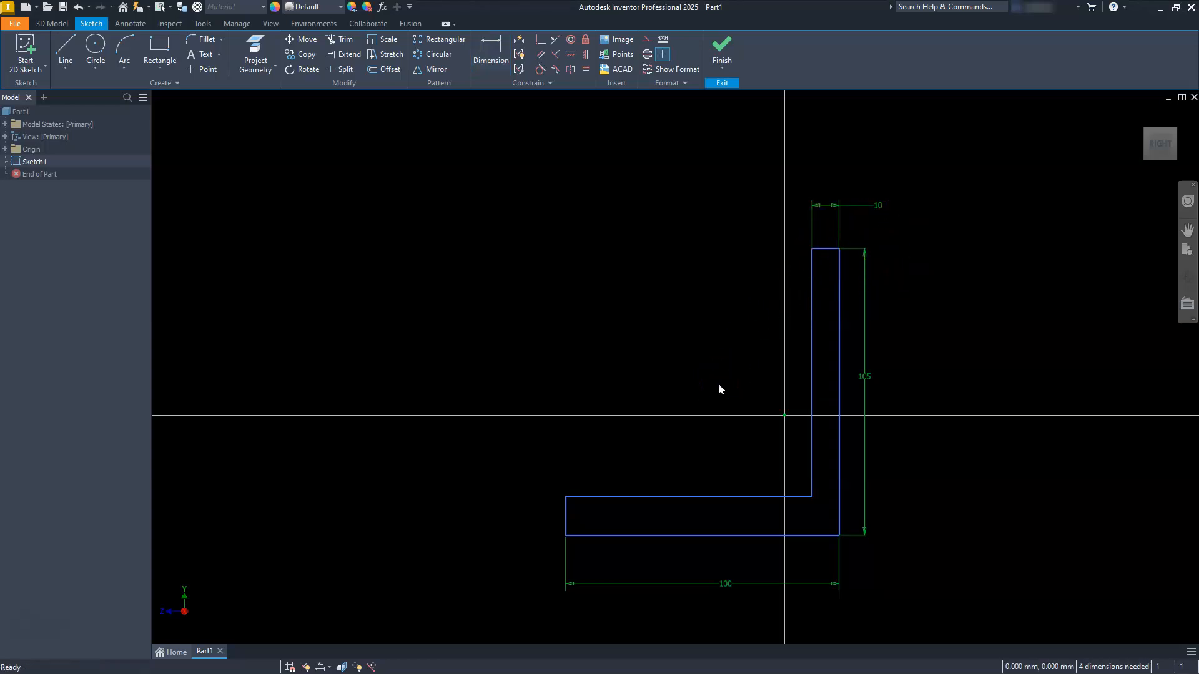
Step: Apply an Equal constraint between the upright leg's top edge and the short end edge of the horizontal leg
left_click(587, 70)
left_click(819, 252)
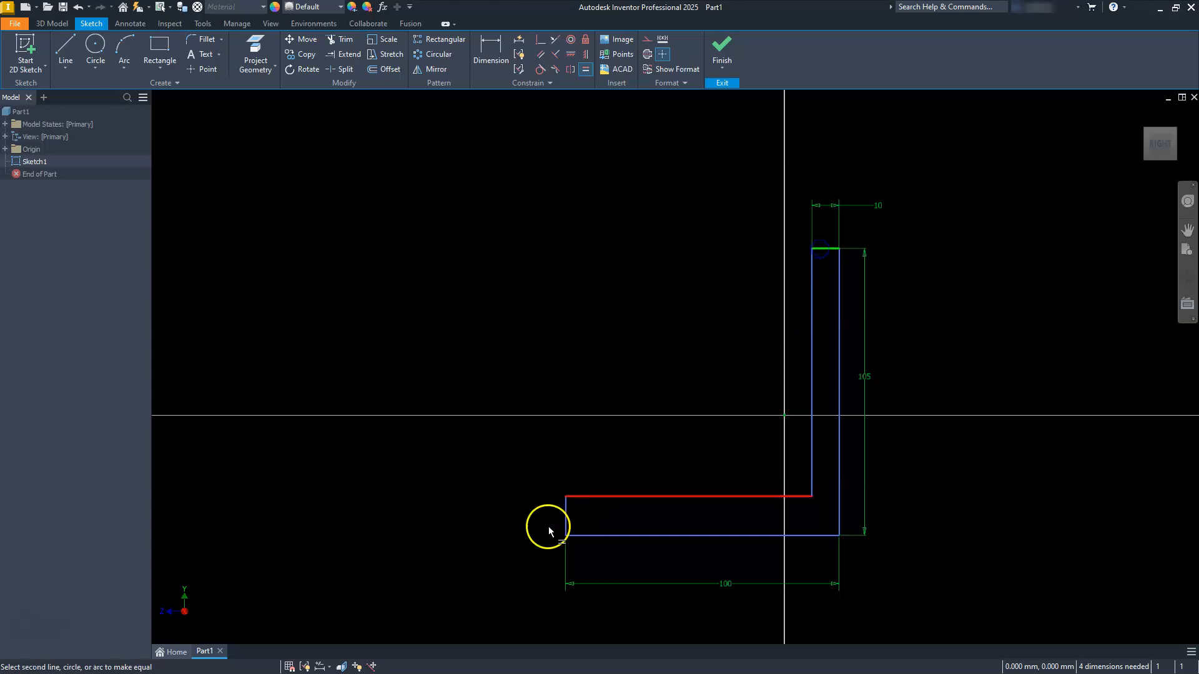
left_click(565, 521)
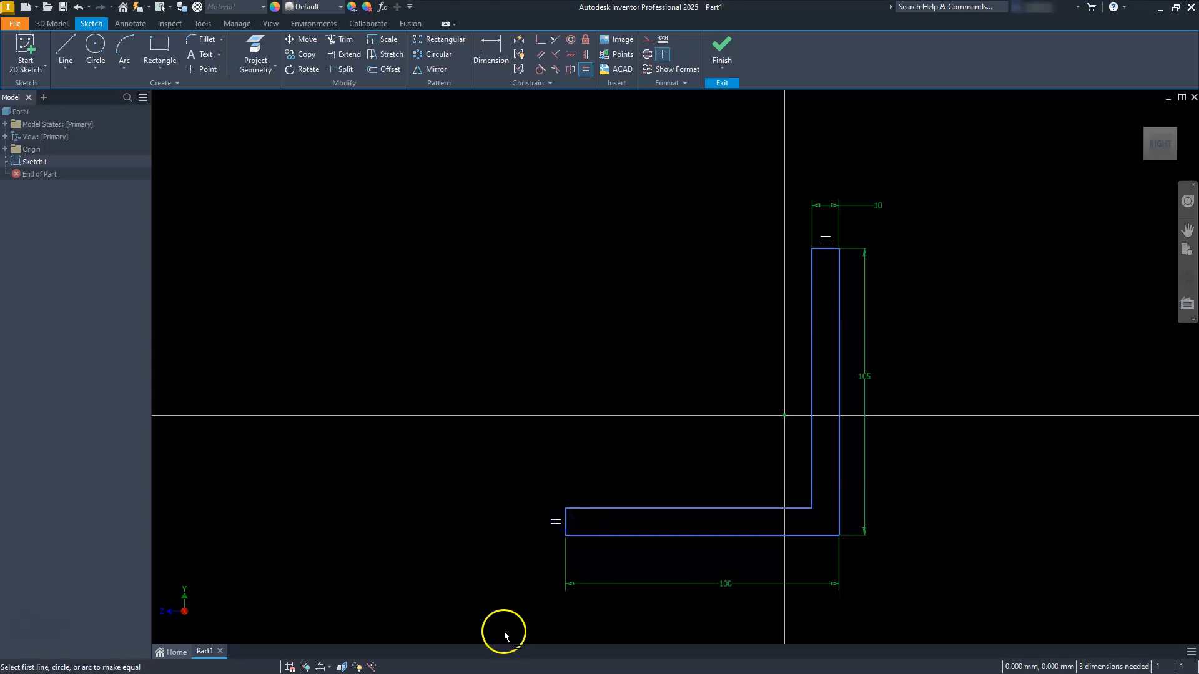
key("Escape")
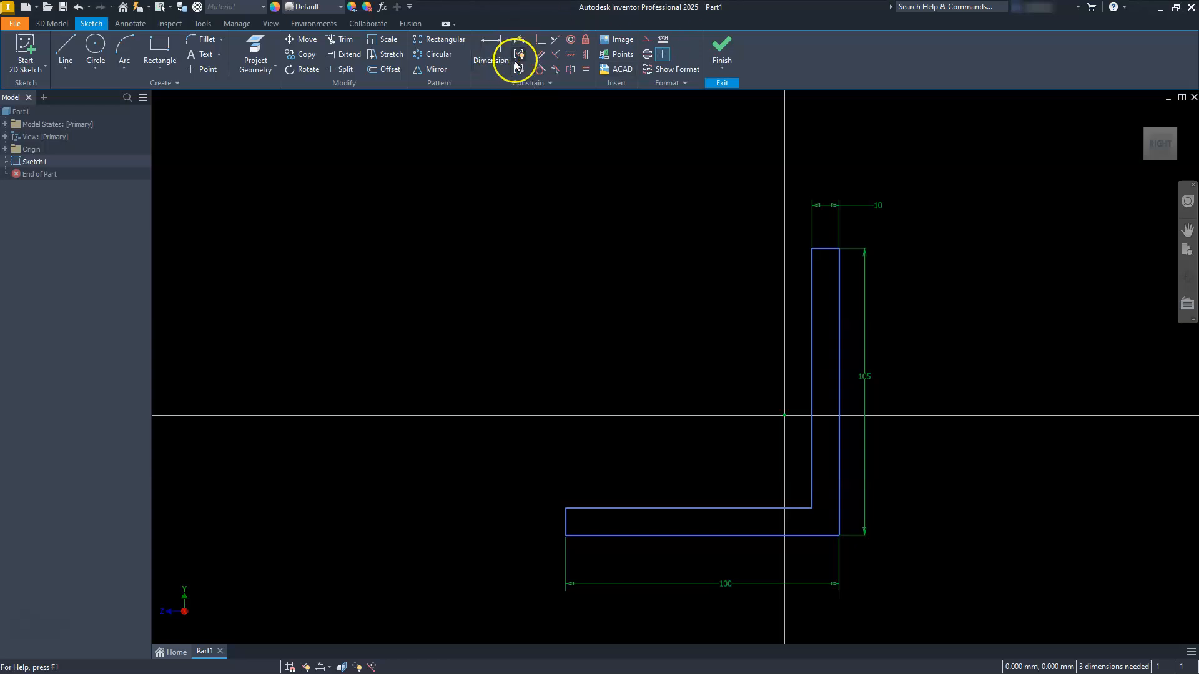
Step: Dimension the horizontal leg's short end edge from the sketch origin as half of the 100 mm base dimension (d1/2)
left_click(489, 59)
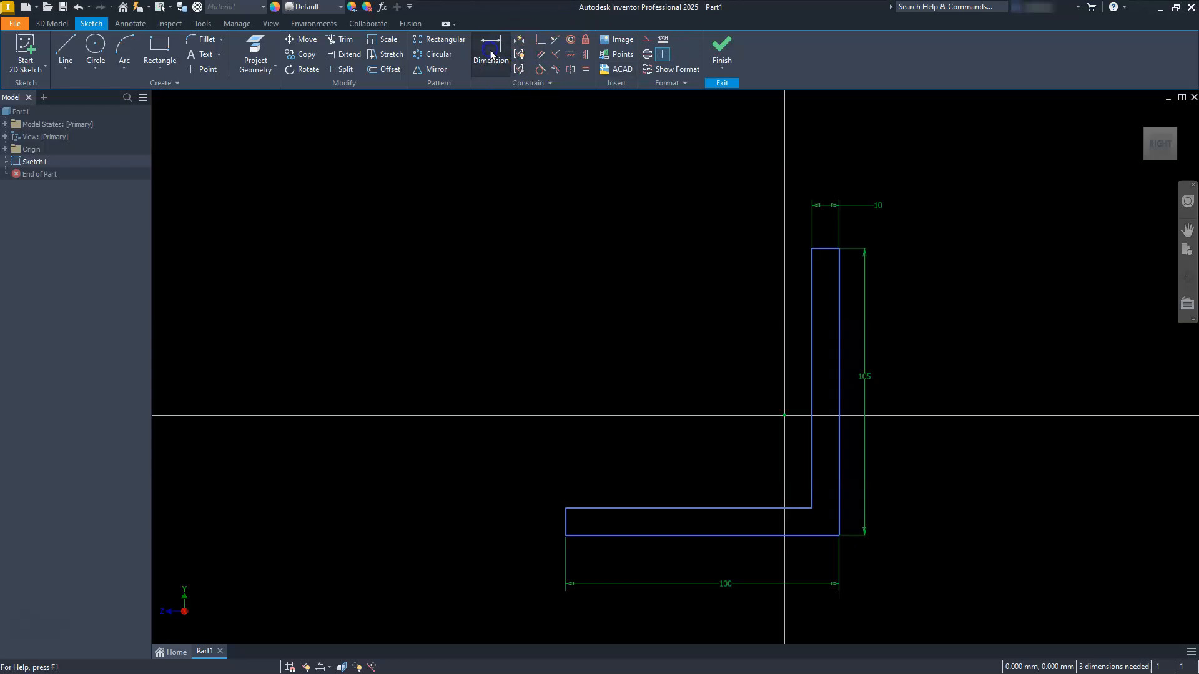
left_click(566, 527)
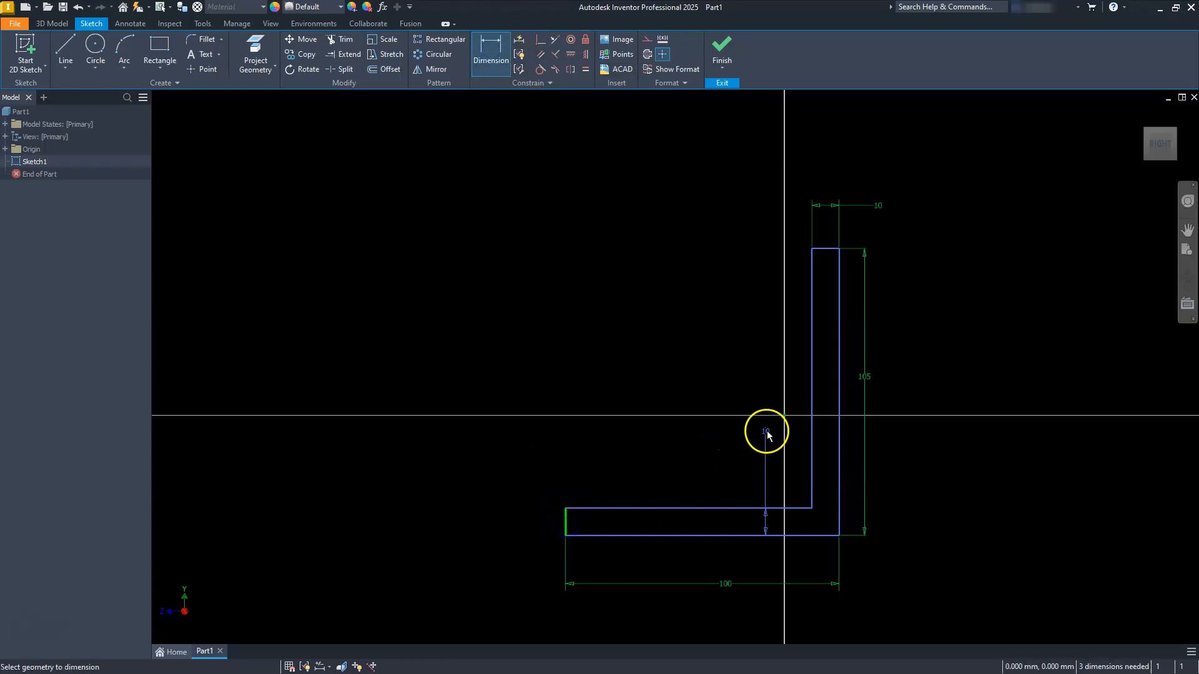
left_click(785, 416)
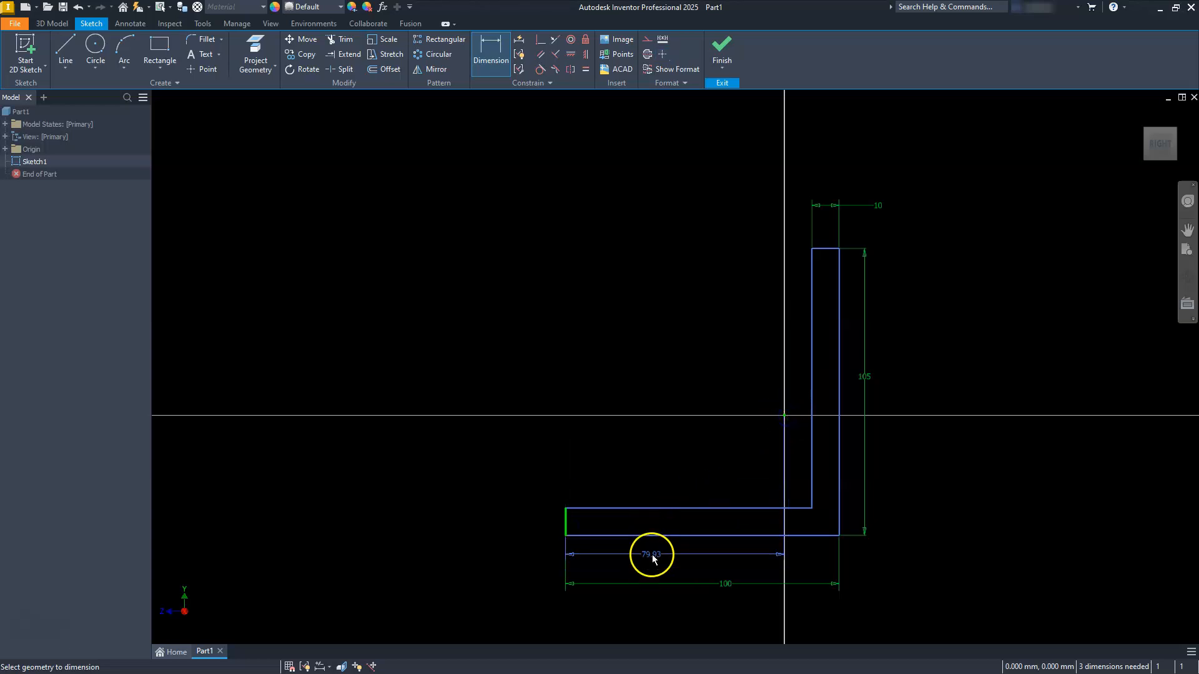
left_click(631, 620)
left_click(727, 585)
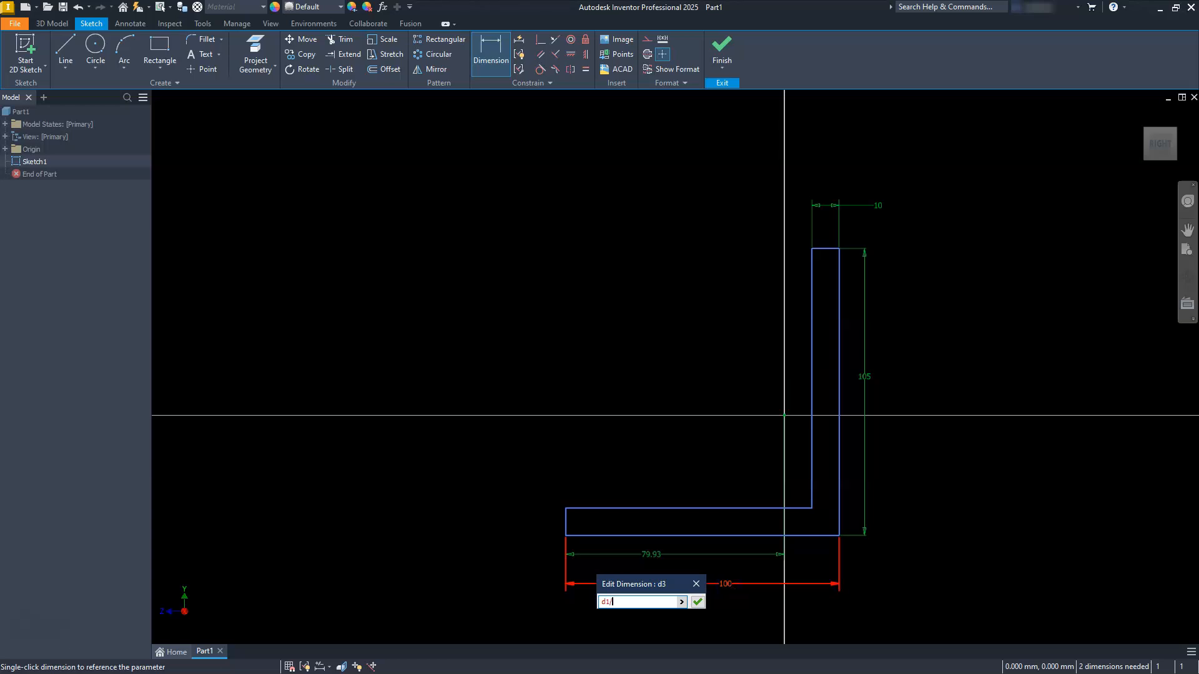
key("Return")
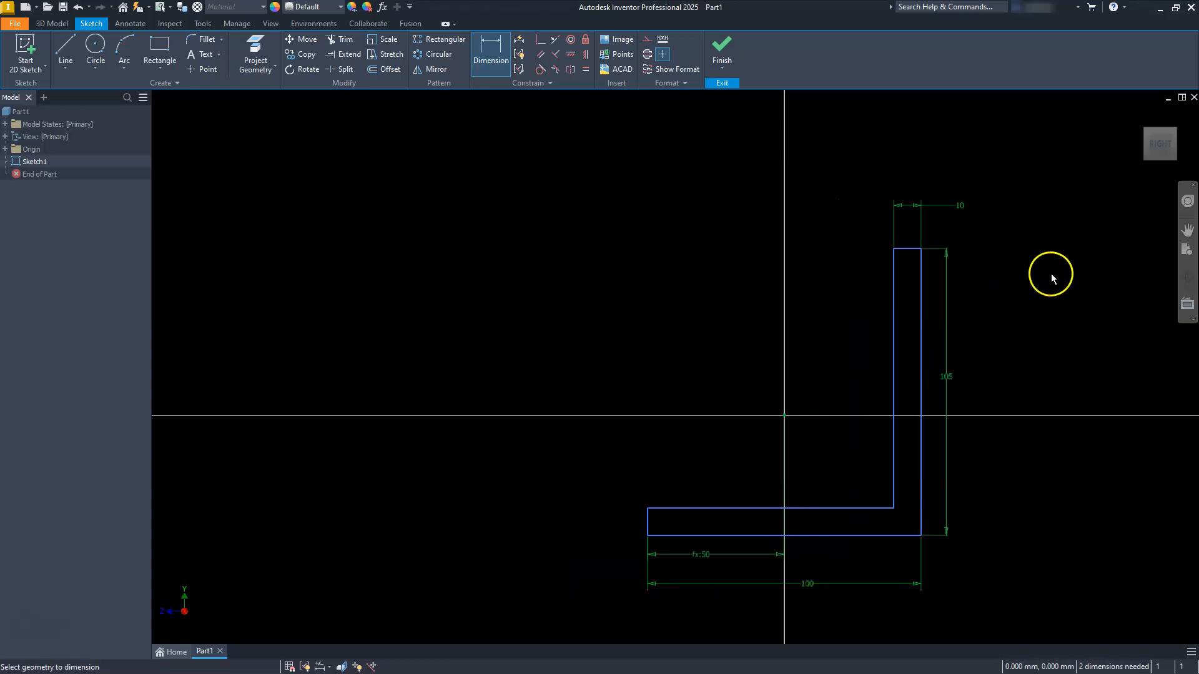
Step: Dimension the upright leg's top edge from the sketch origin as half of the 105 mm height dimension (d0/2)
left_click(903, 252)
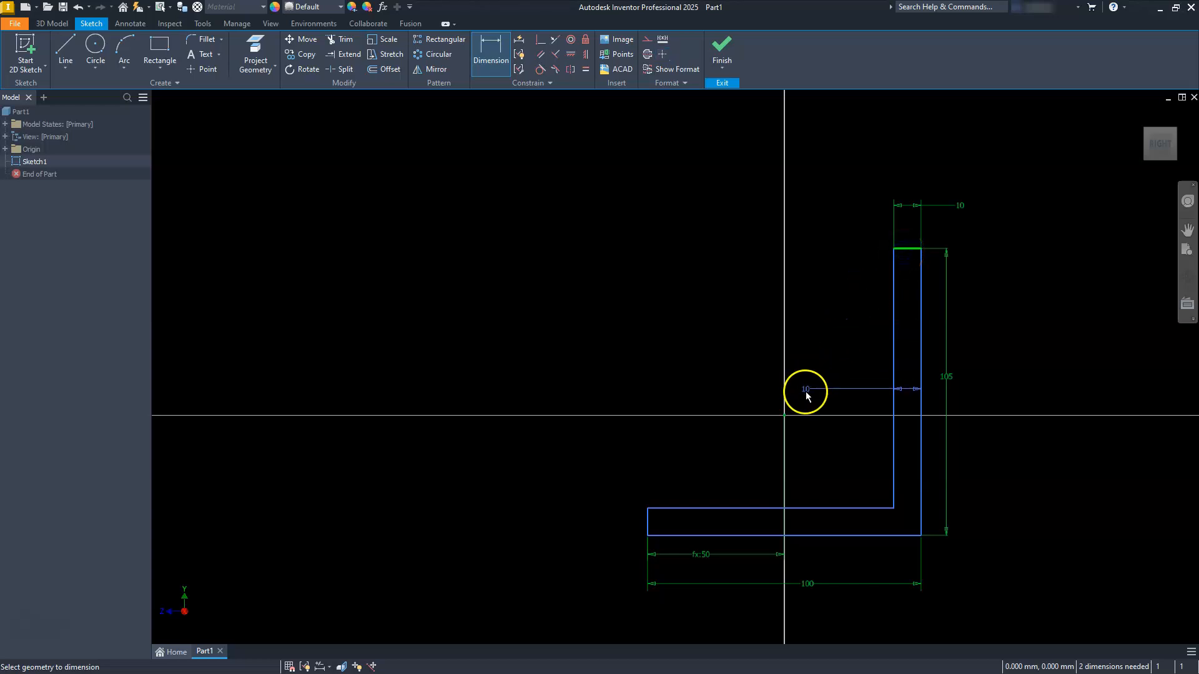
left_click(784, 412)
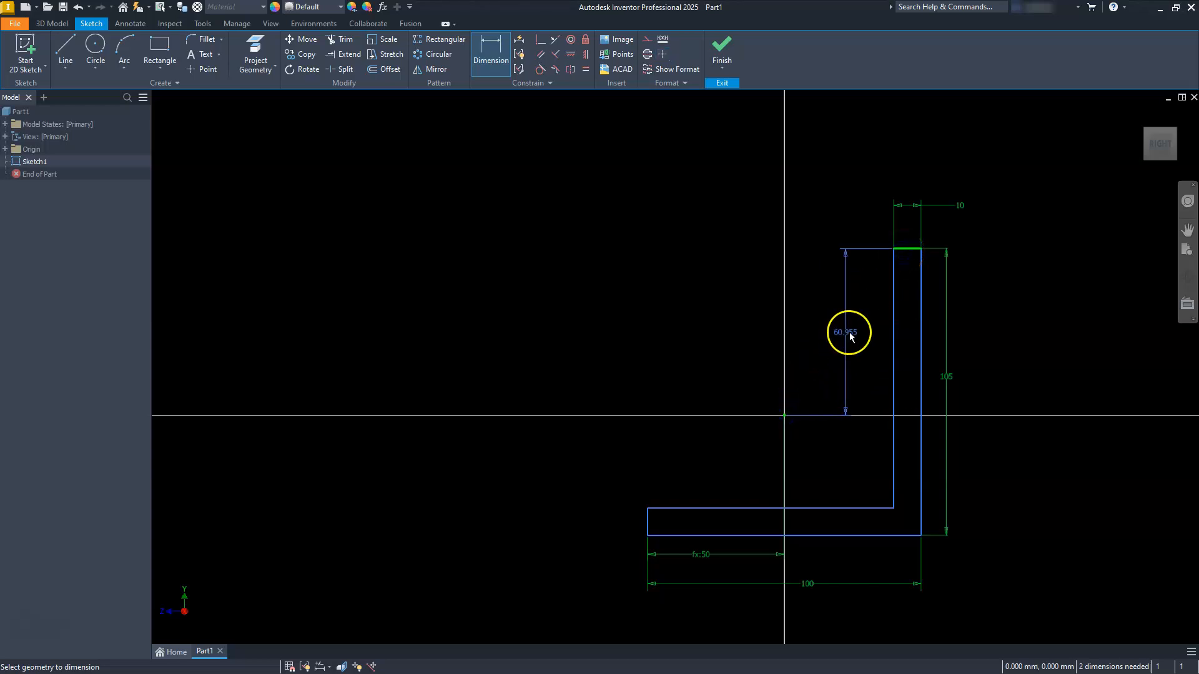
left_click(861, 337)
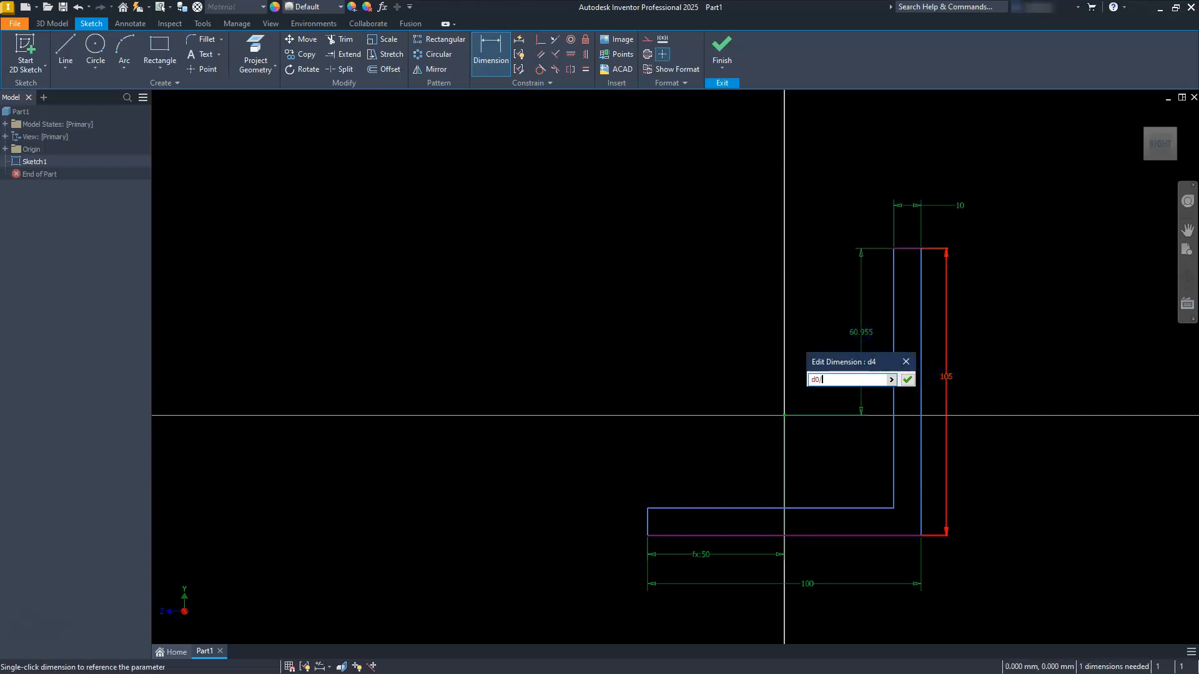
key("Return")
left_click(849, 404)
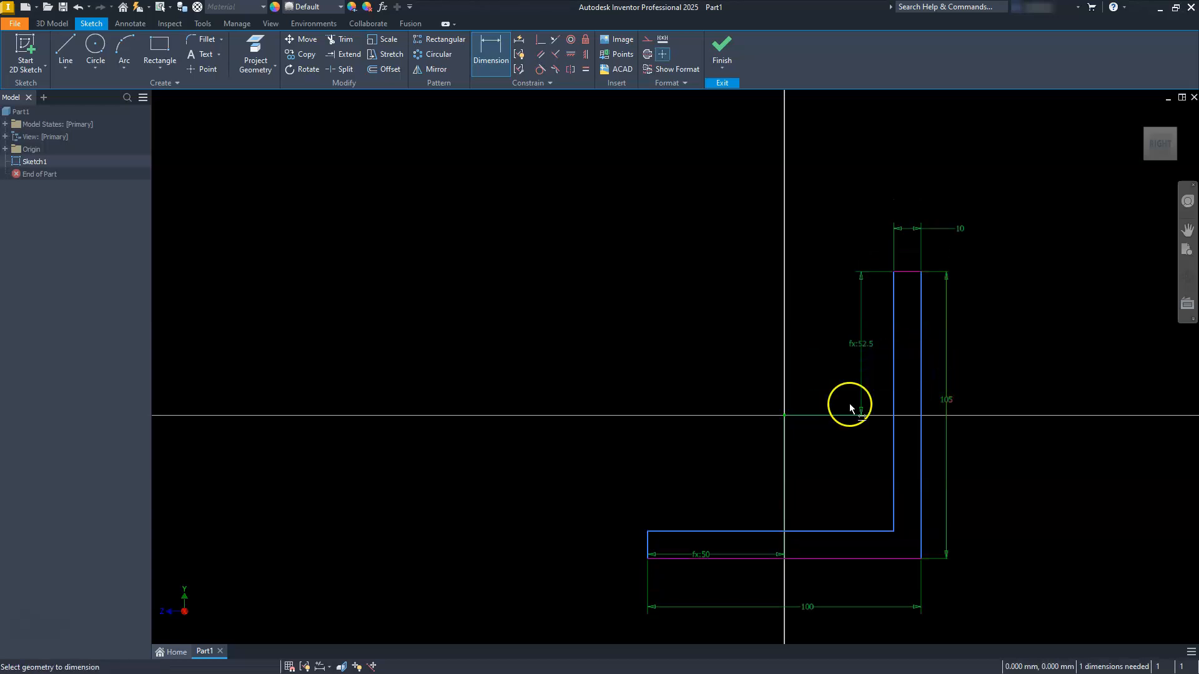
key("Escape")
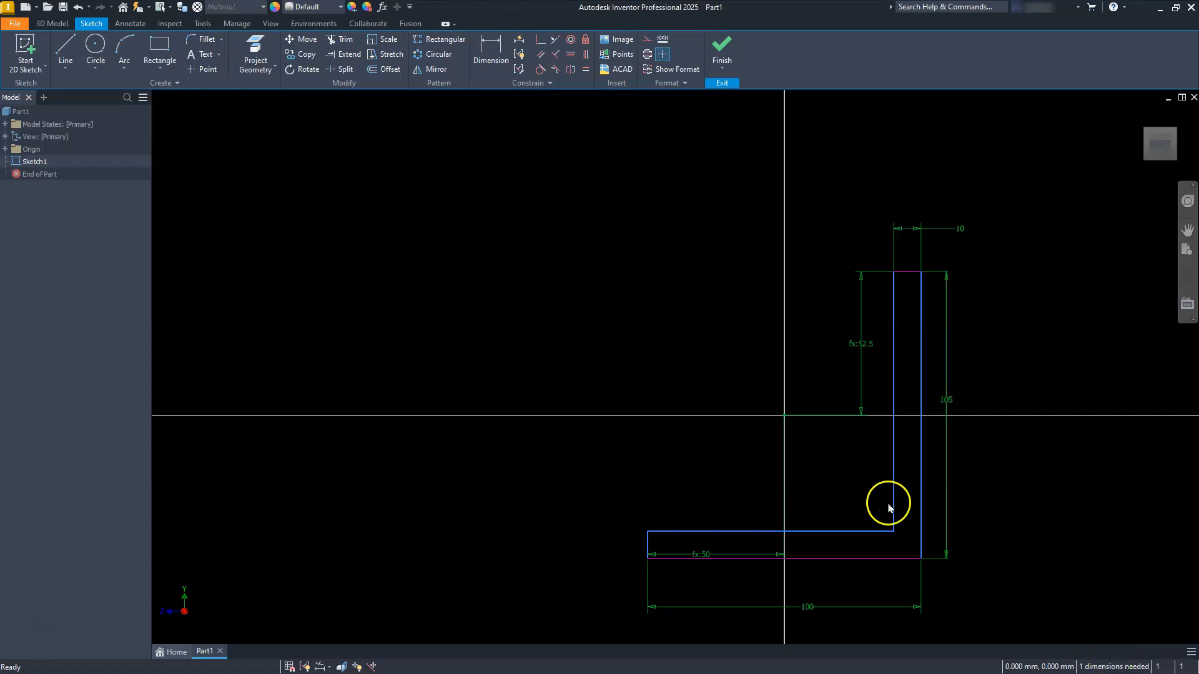
Step: Test the profile's remaining freedom of movement and apply a Vertical constraint to the short end edge of the horizontal leg
left_click(877, 530)
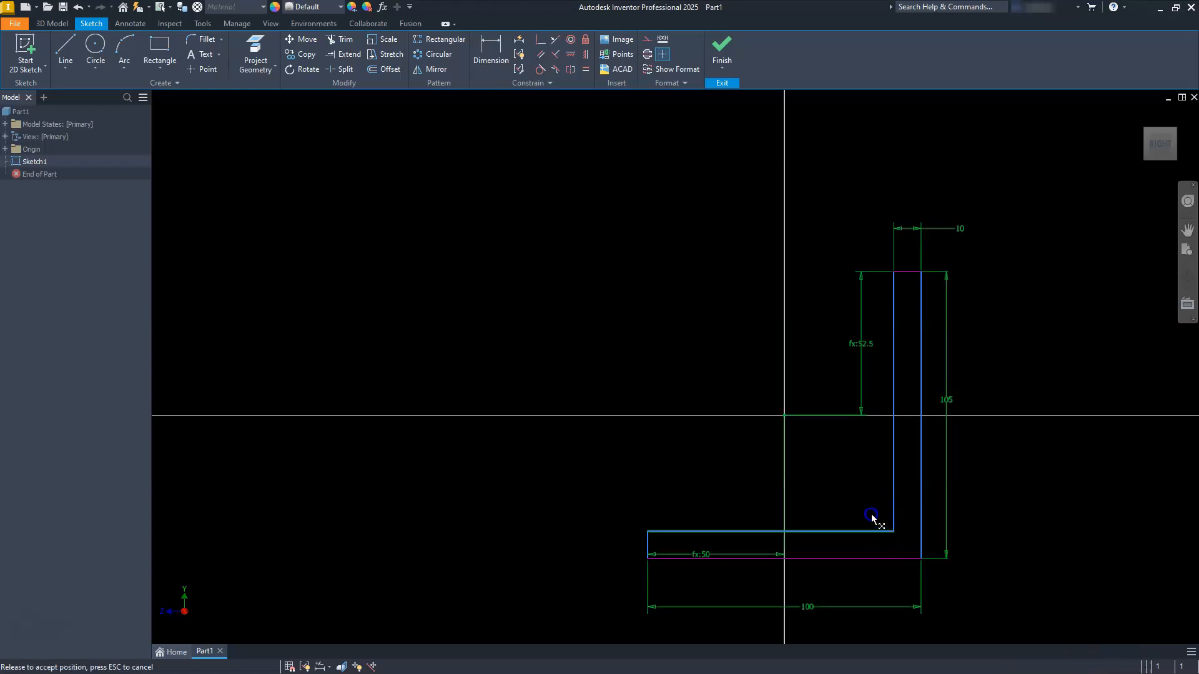
mouse_move(893, 473)
left_mouse_down()
mouse_move(855, 467)
mouse_move(901, 458)
mouse_move(873, 459)
mouse_move(882, 470)
left_mouse_up()
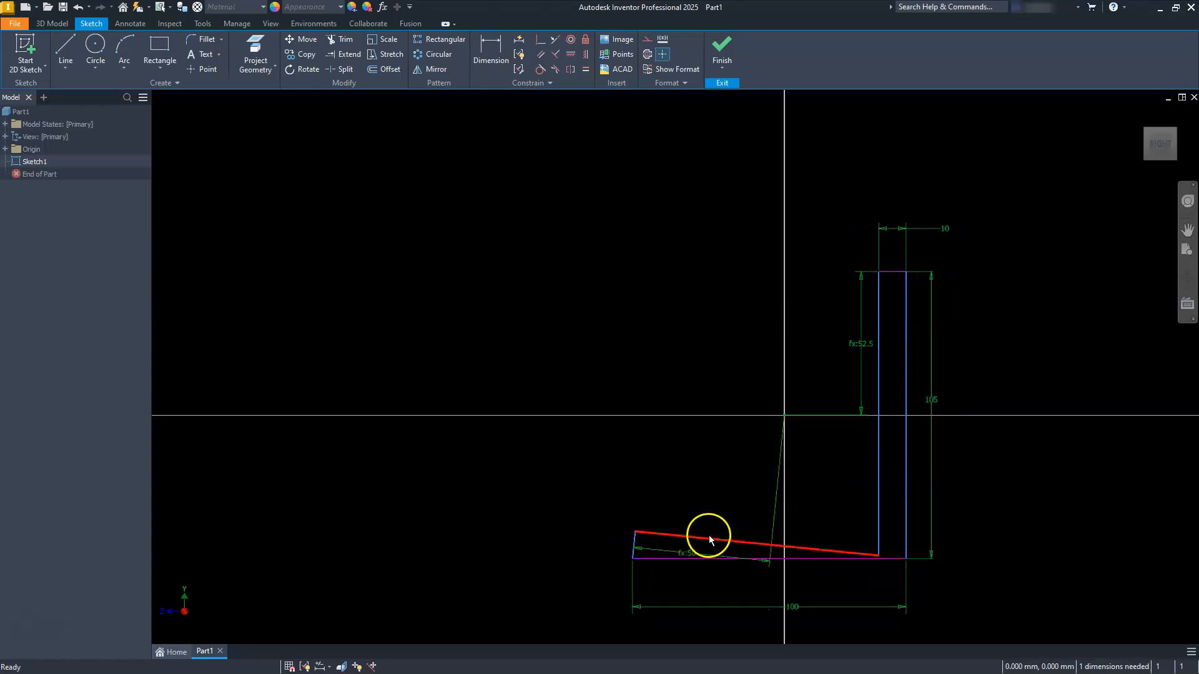
left_click(568, 55)
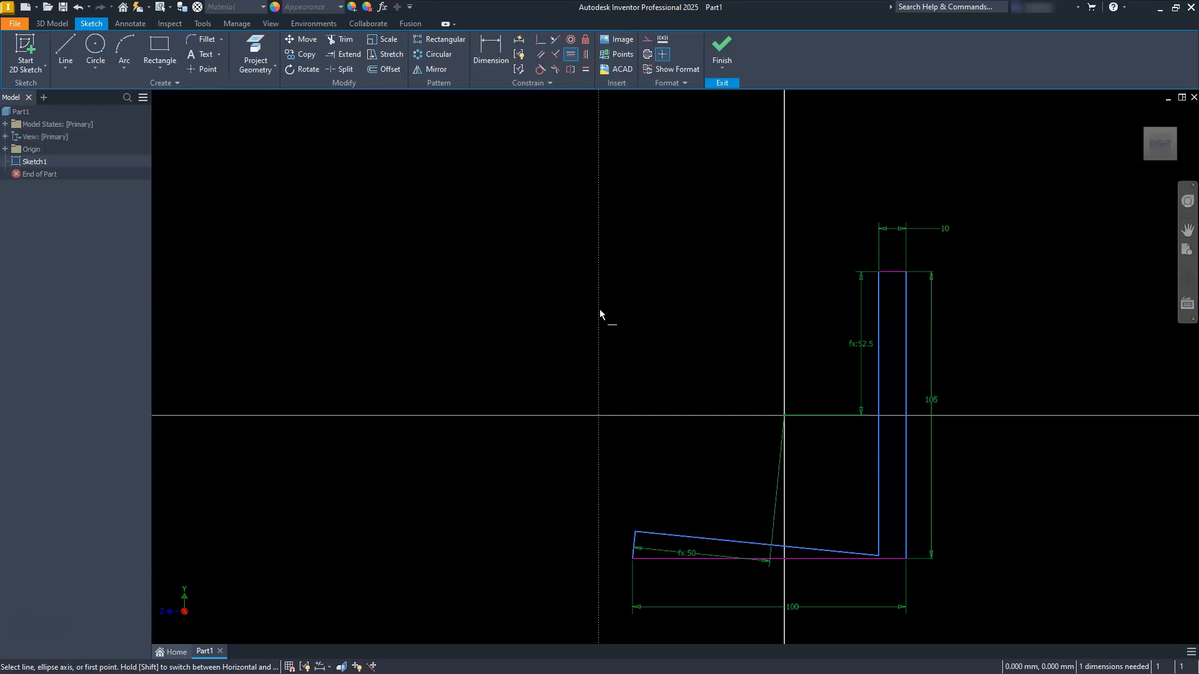
left_click(588, 61)
left_click(658, 534)
key("Escape")
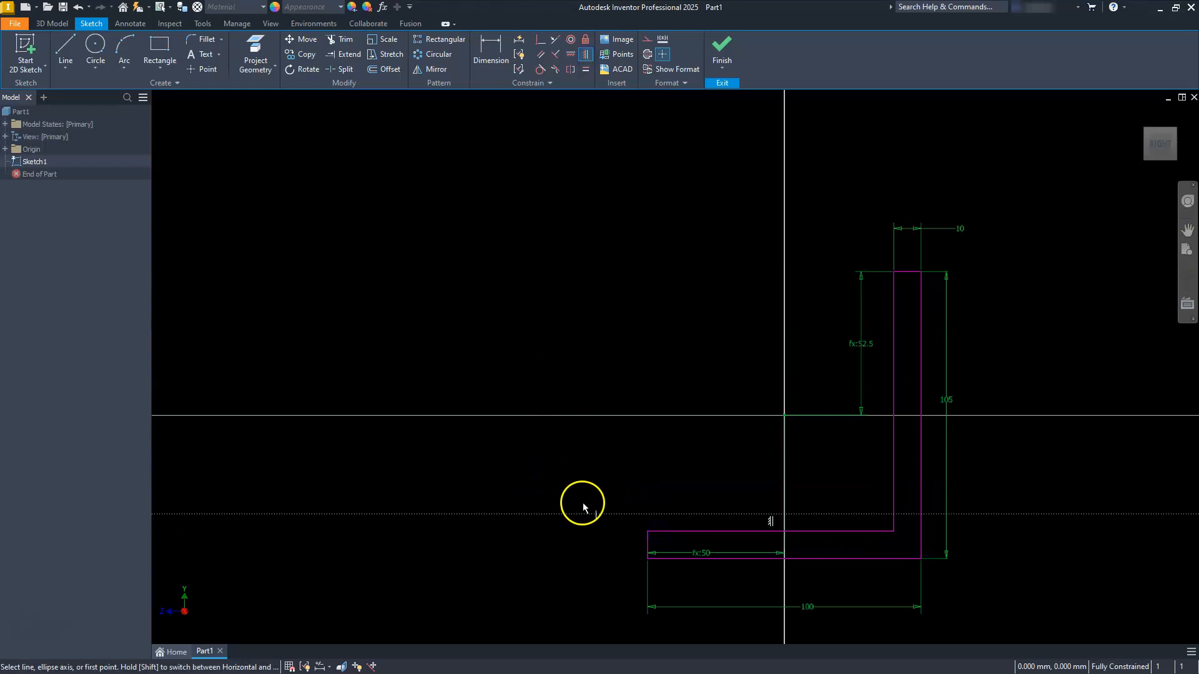
Step: Finish the L-shaped profile sketch and return to 3D modelling
scroll(698, 422, "down", 5)
scroll(795, 463, "up", 6)
scroll(787, 450, "down", 3)
middle_click_drag(771, 448, 783, 463)
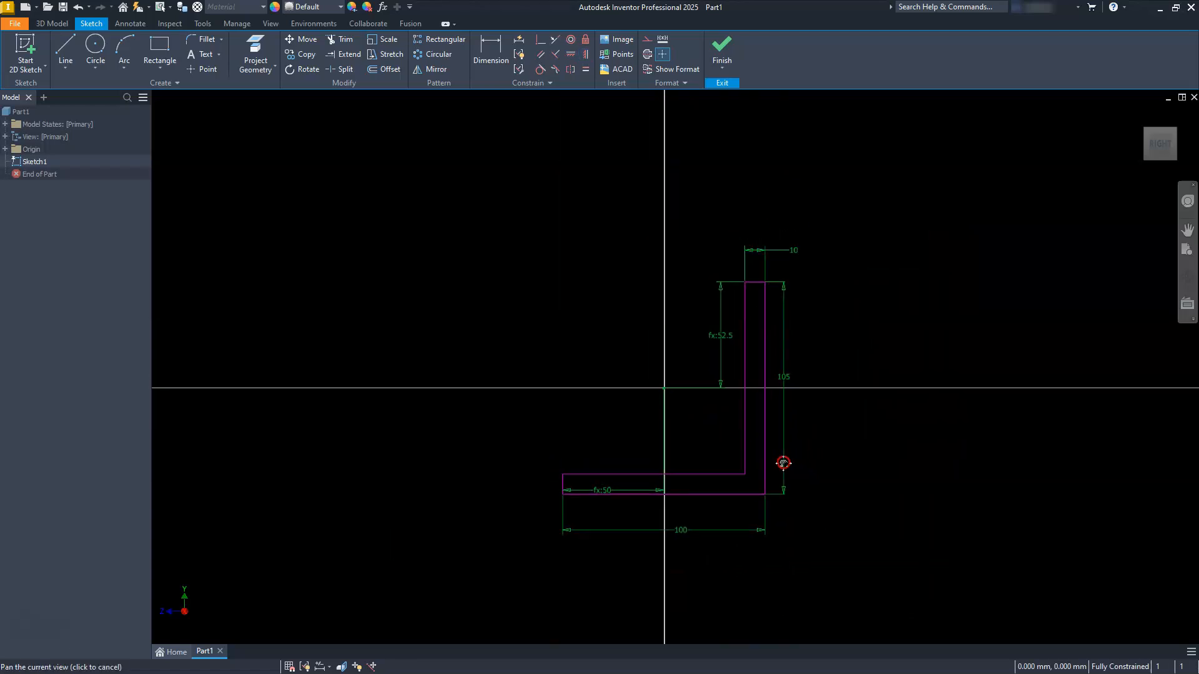
left_click(721, 50)
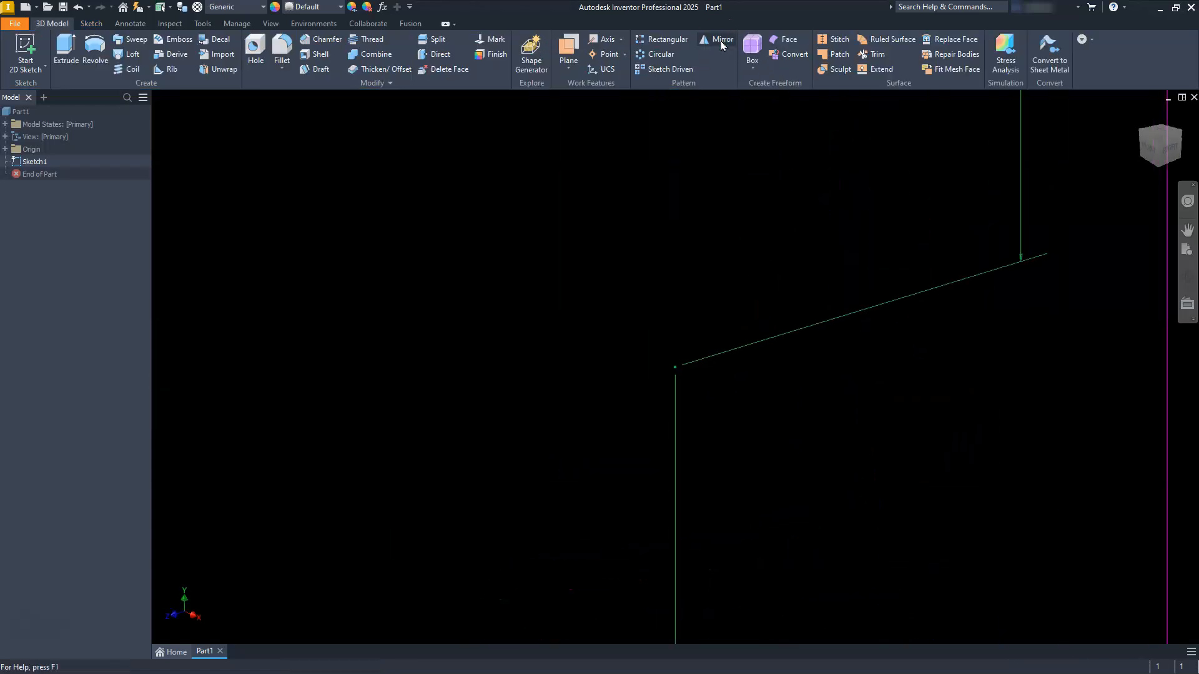
Step: Start an Extrude of the L-shaped profile with the direction set symmetric about the sketch plane
scroll(758, 160, "down", 5)
scroll(753, 215, "up", 3)
middle_click_drag(749, 211, 752, 319)
scroll(751, 317, "down", 2)
middle_click_drag(732, 255, 732, 314)
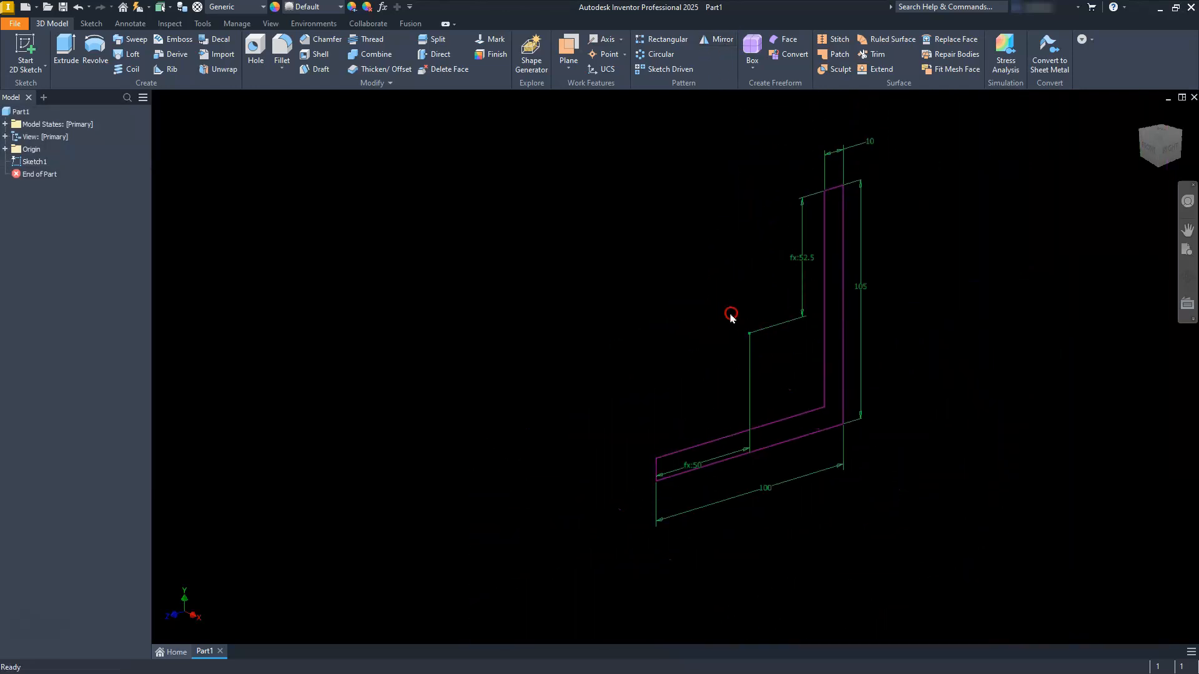
left_click(66, 50)
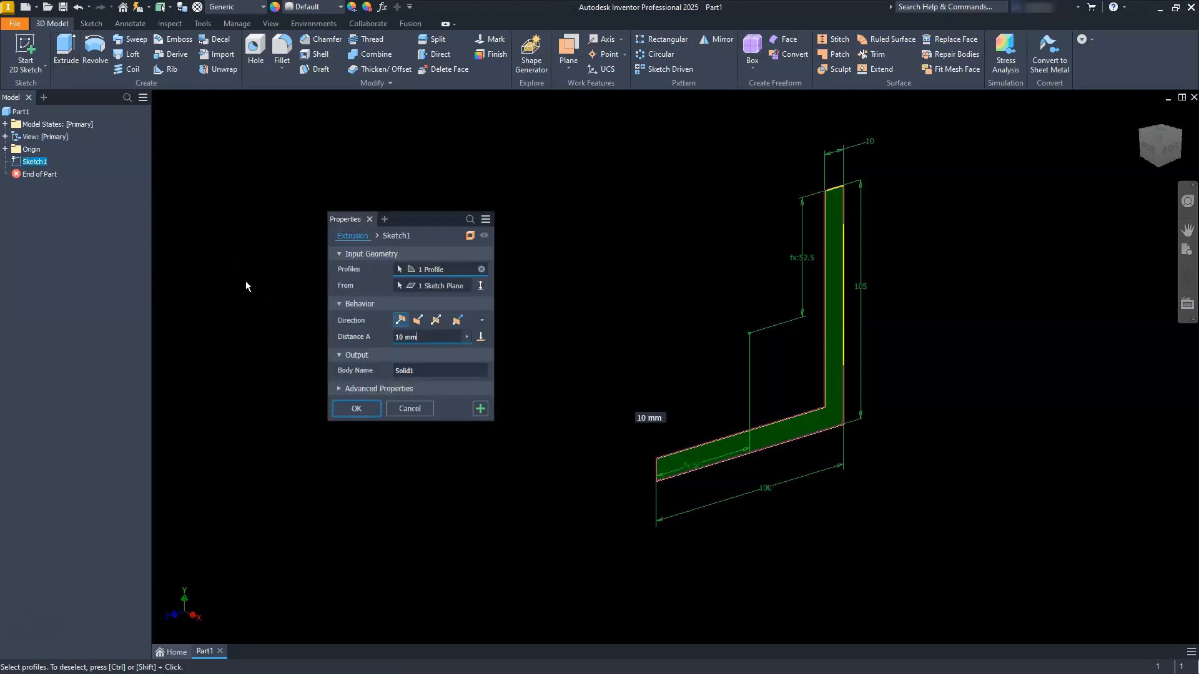
left_click_drag(419, 221, 603, 184)
left_click(620, 285)
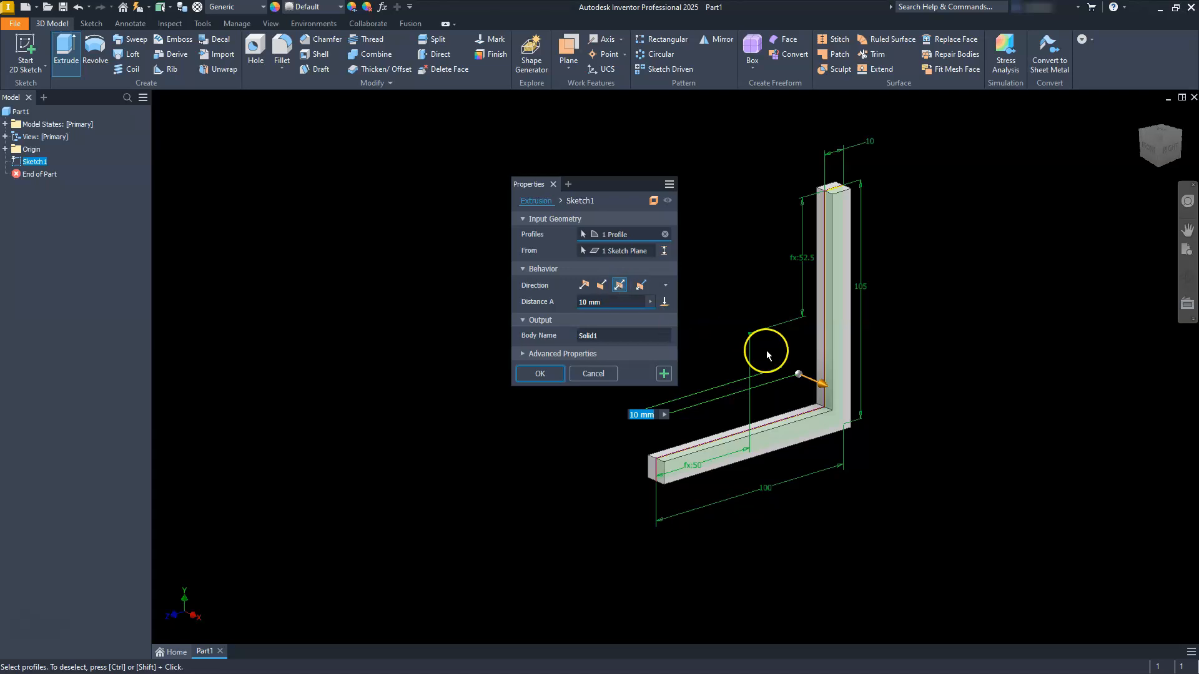
Step: Set the symmetric extrusion distance to 150 mm and create the solid bracket
left_click_drag(820, 387, 632, 502)
middle_click_drag(618, 500, 669, 461)
left_click_drag(595, 183, 549, 134)
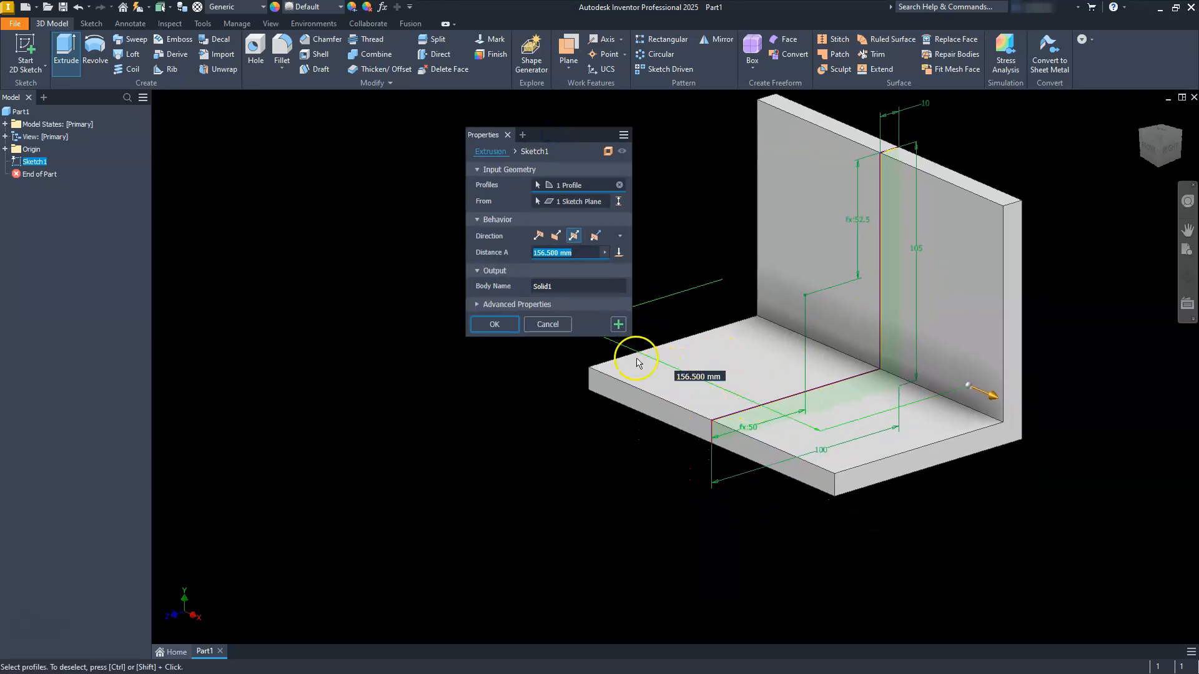
type("150")
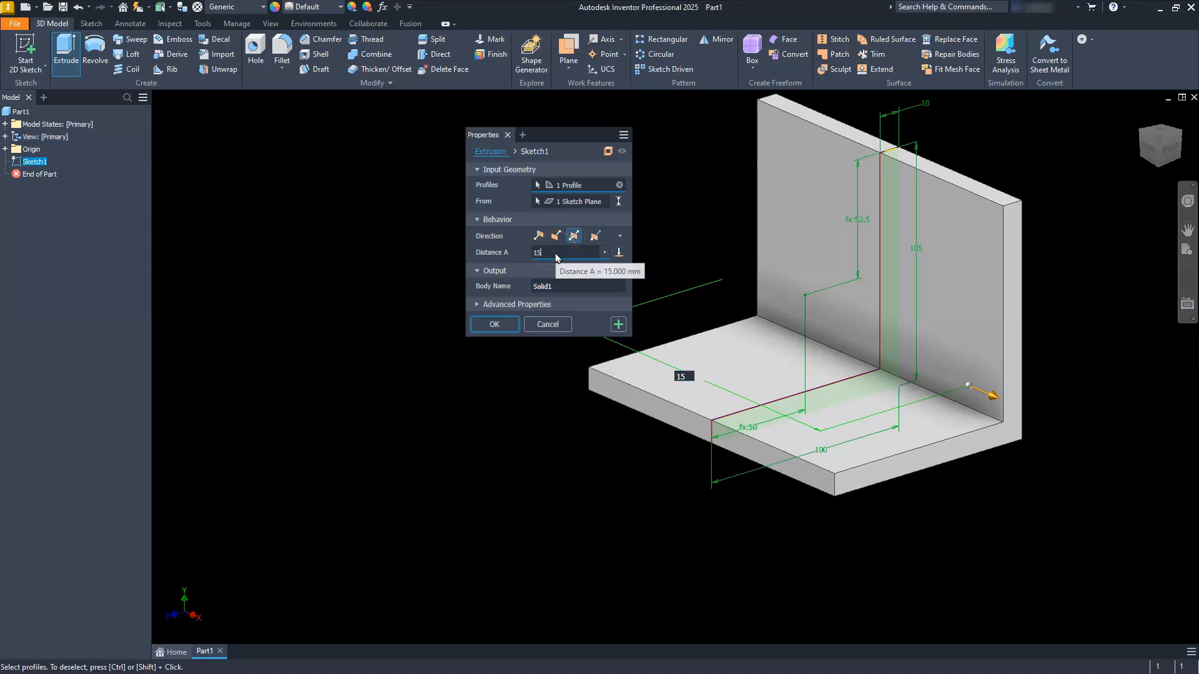
left_click(573, 236)
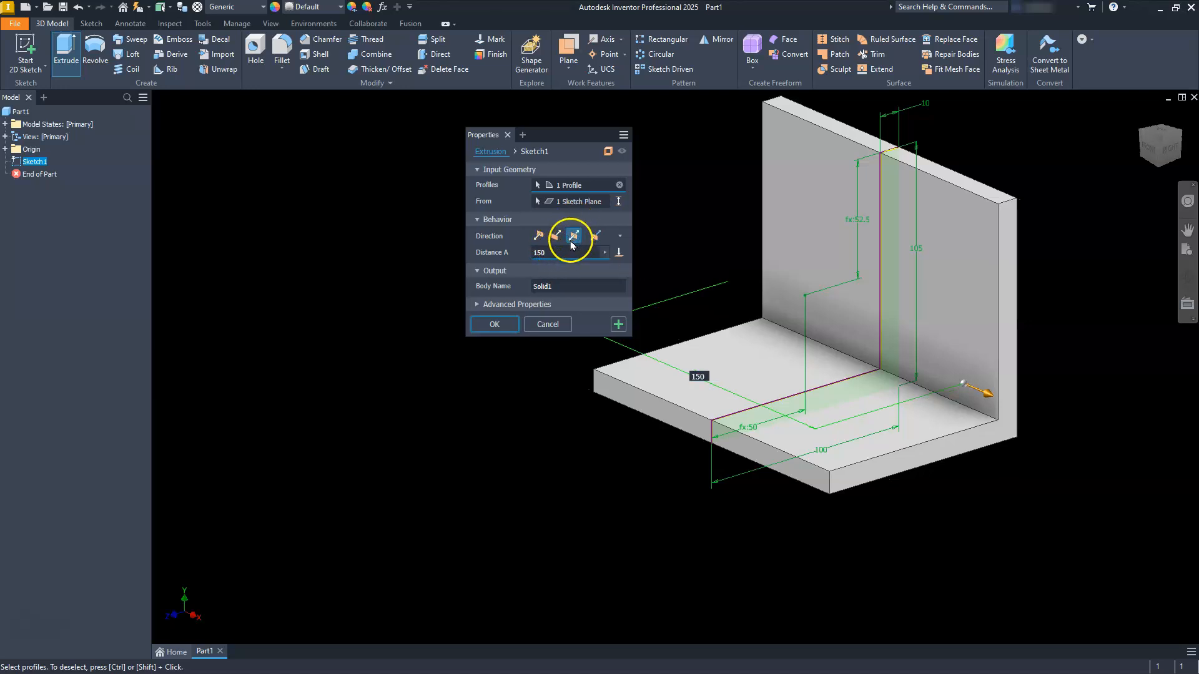
left_click(483, 327)
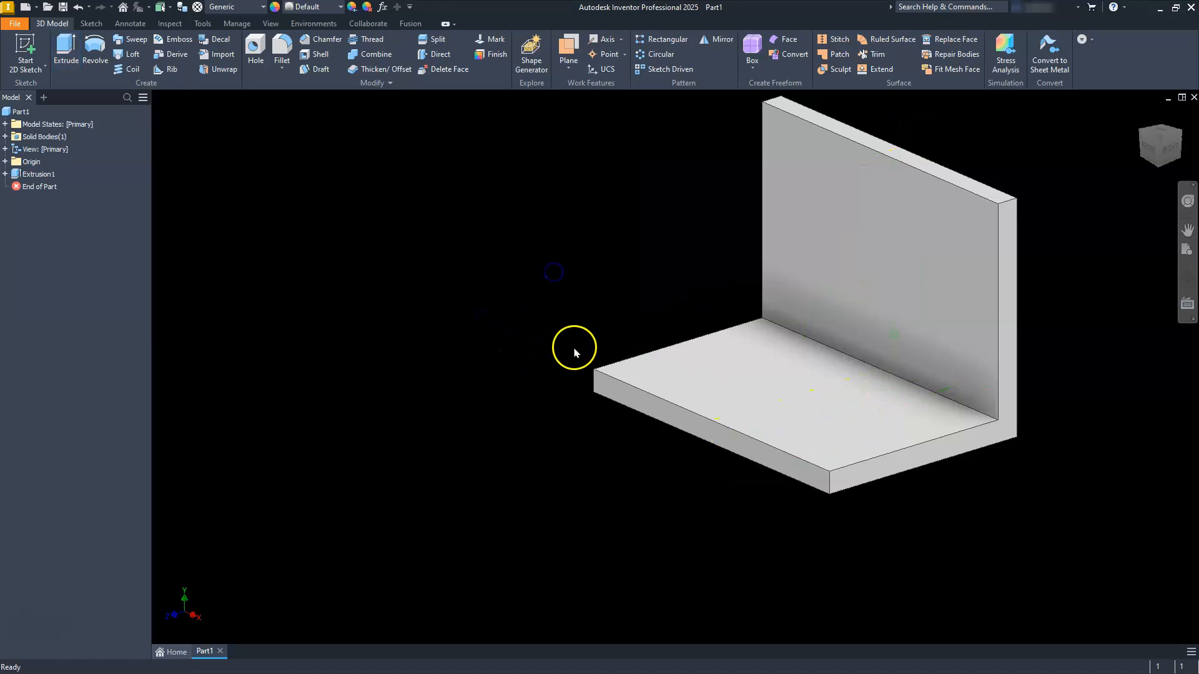
Step: Create a new 2D sketch on the outer back face of the bracket's upright leg
middle_click_drag(709, 356, 637, 382)
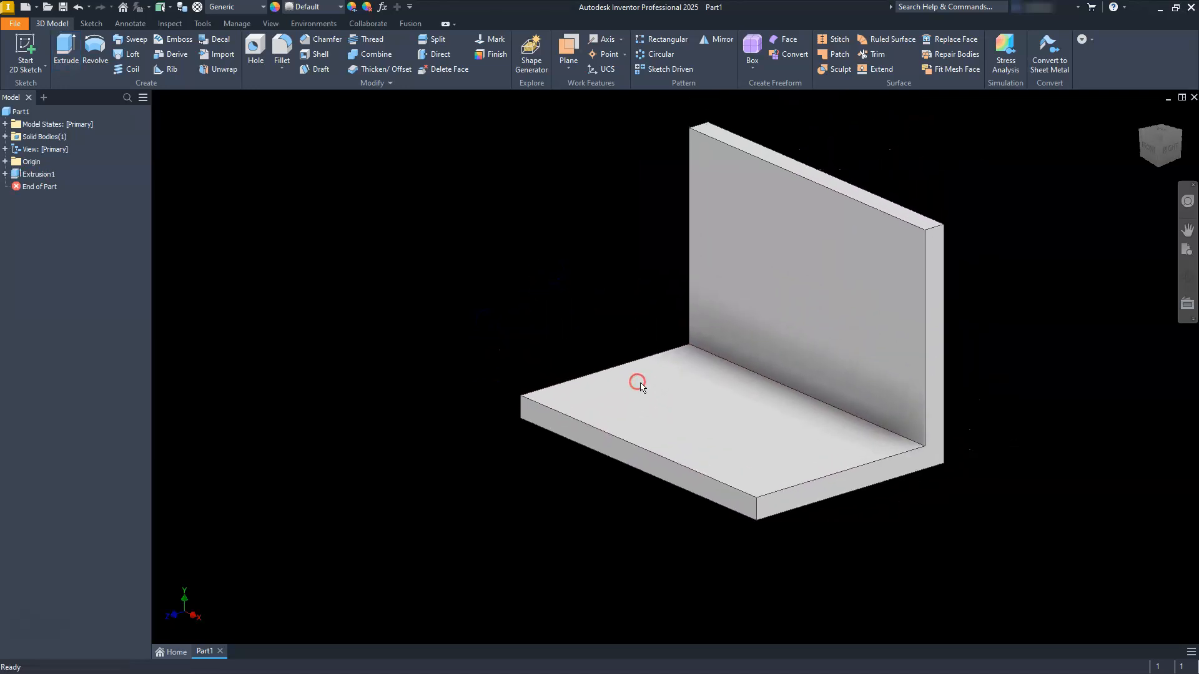
left_click(1178, 135)
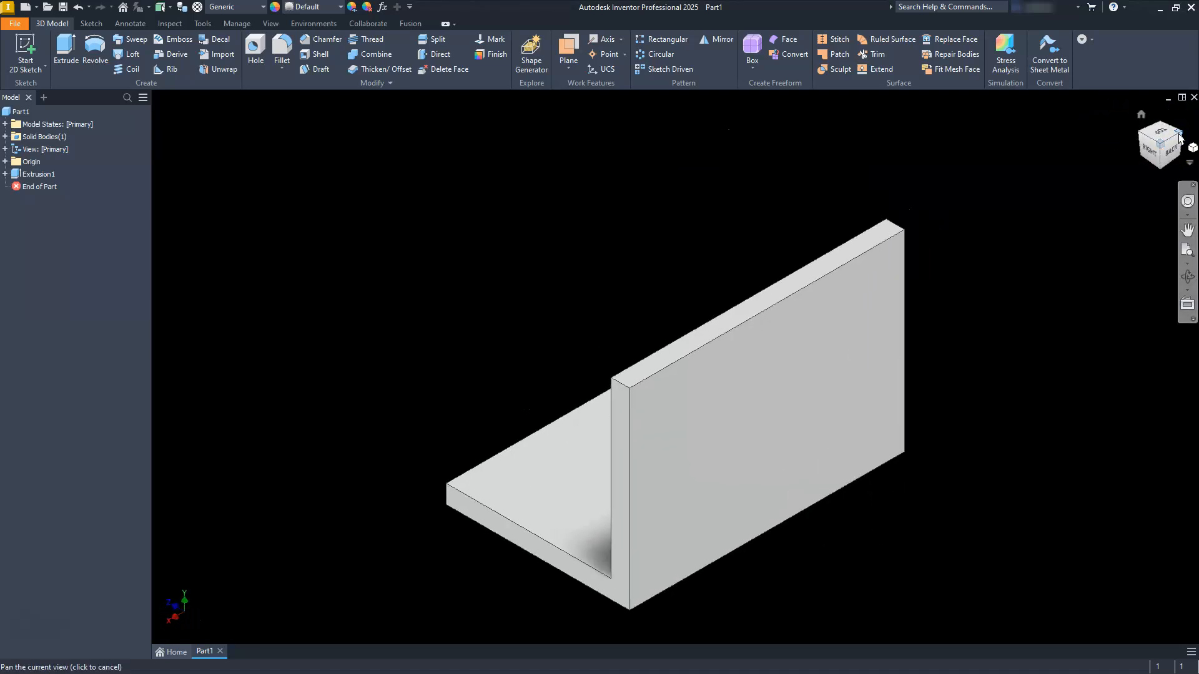
left_click(839, 370)
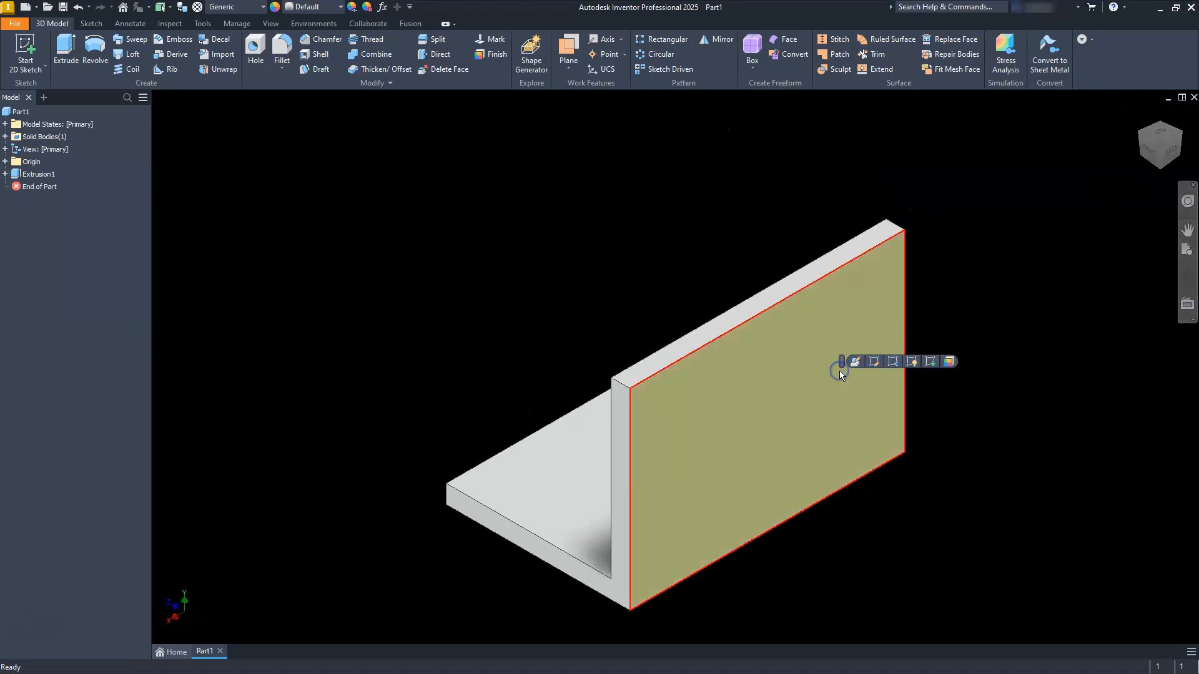
left_click(930, 361)
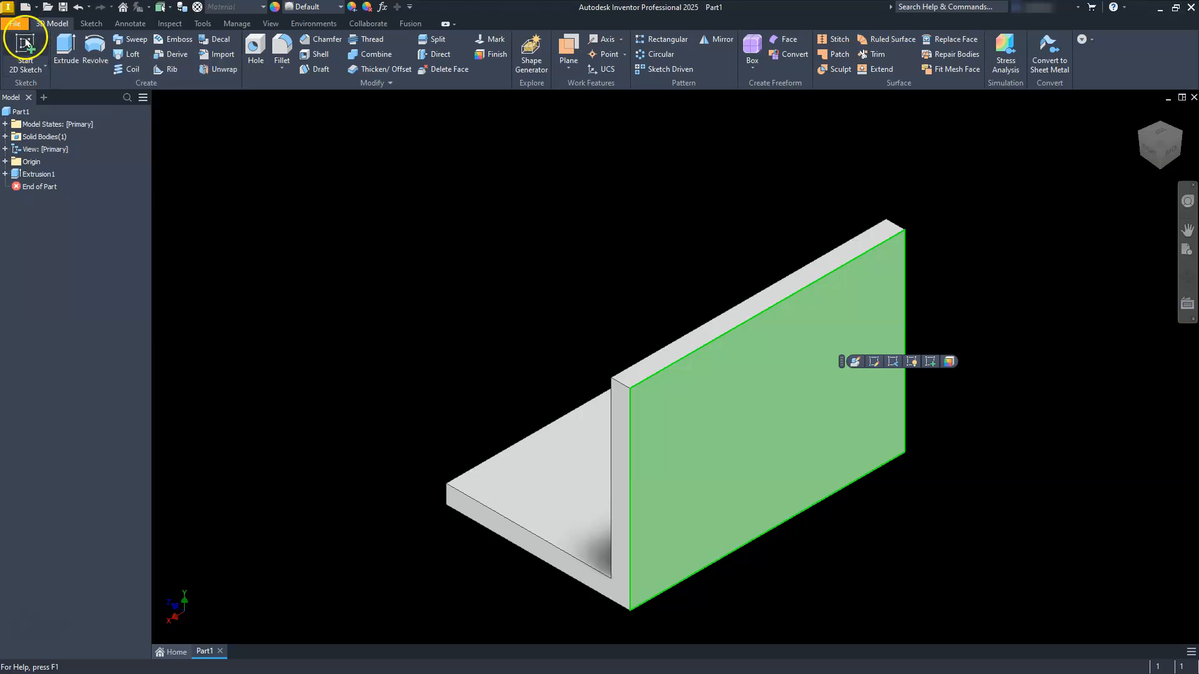
left_click(930, 361)
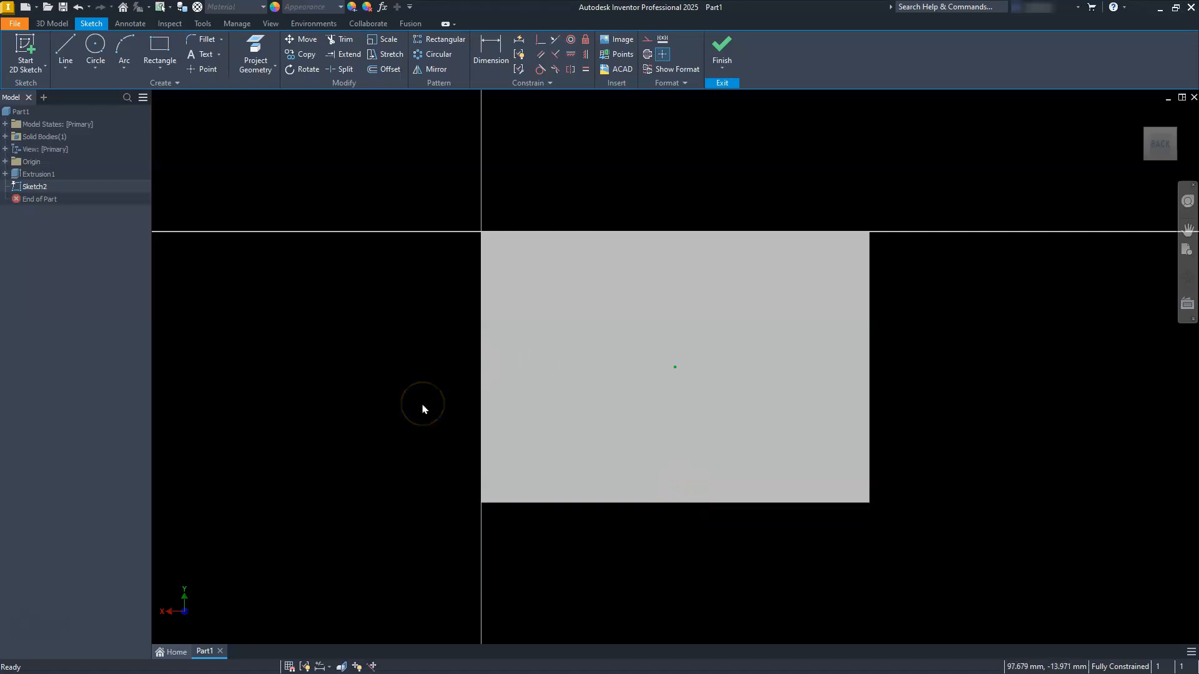
Step: Project the outline of the upright leg's back face into the new sketch
left_click(254, 42)
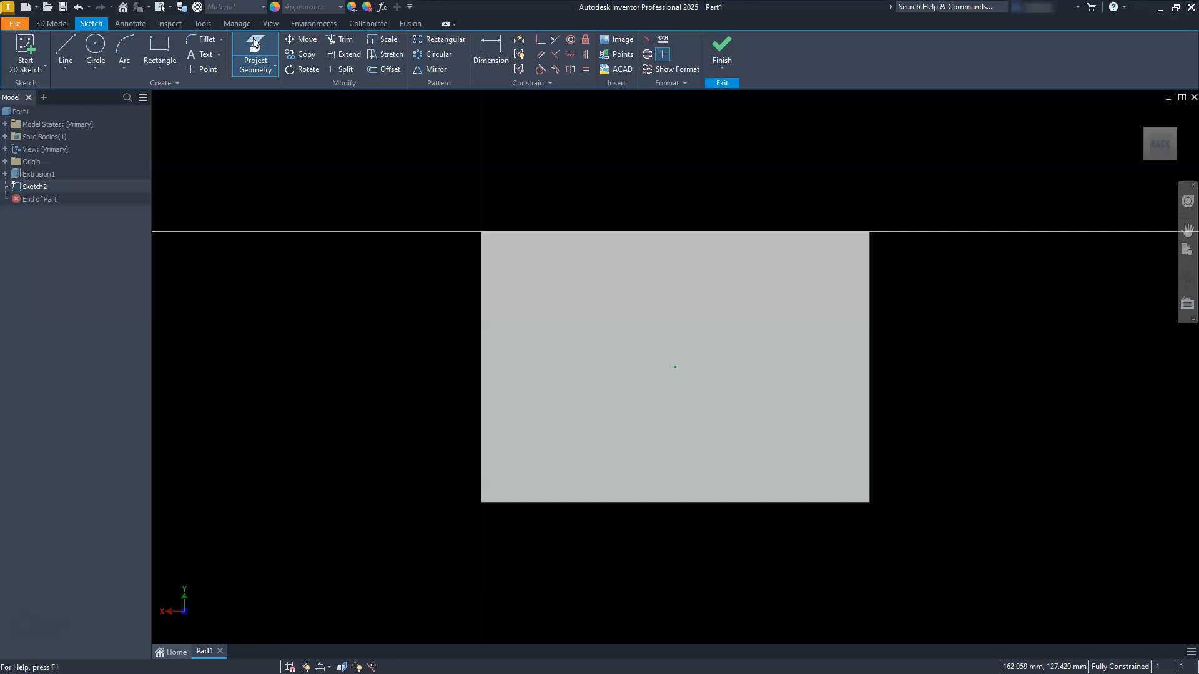
left_click(255, 41)
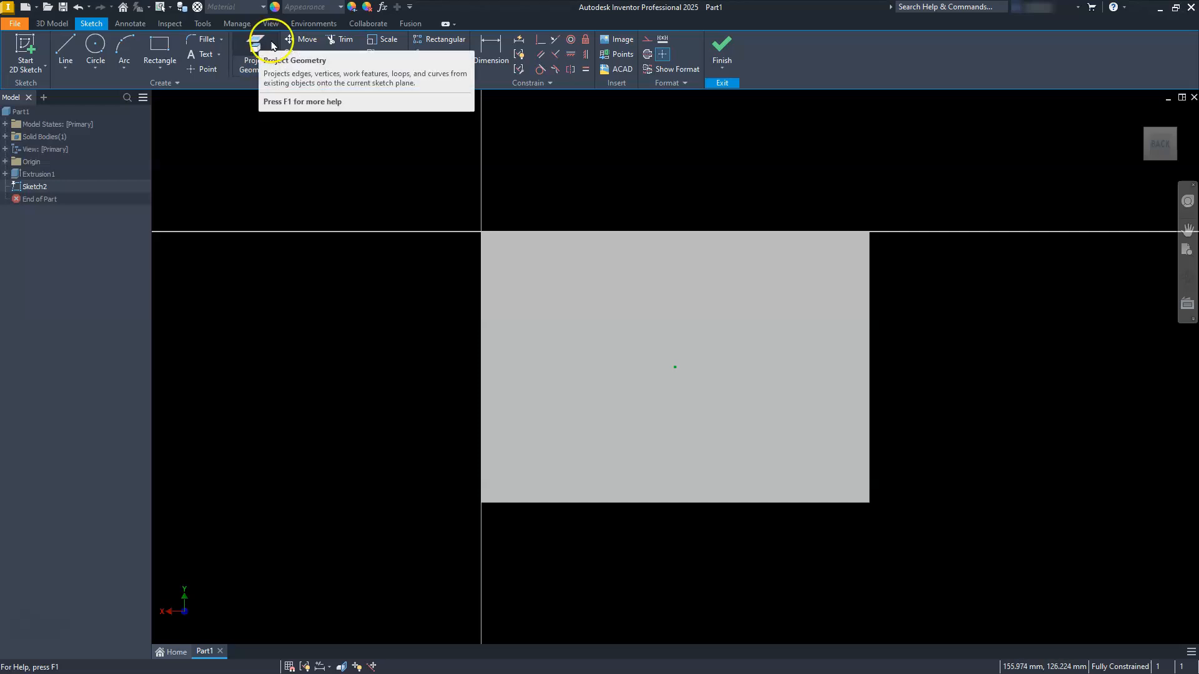
left_click(255, 41)
left_click(573, 289)
left_click(642, 337)
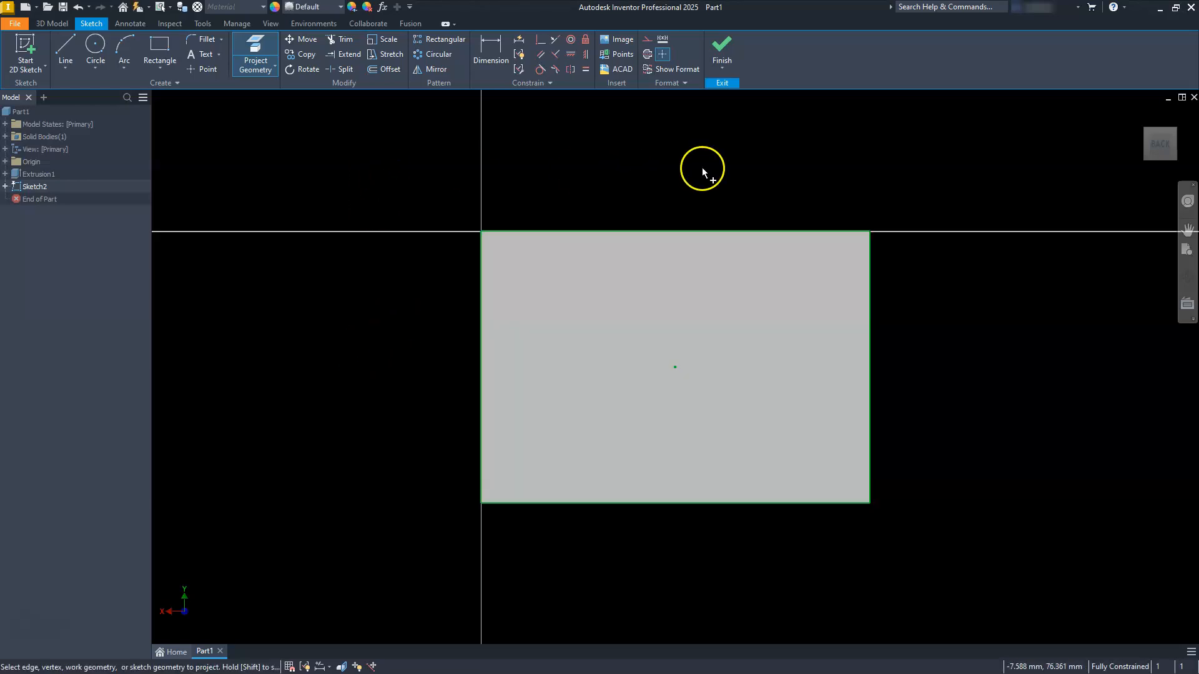
key("Escape")
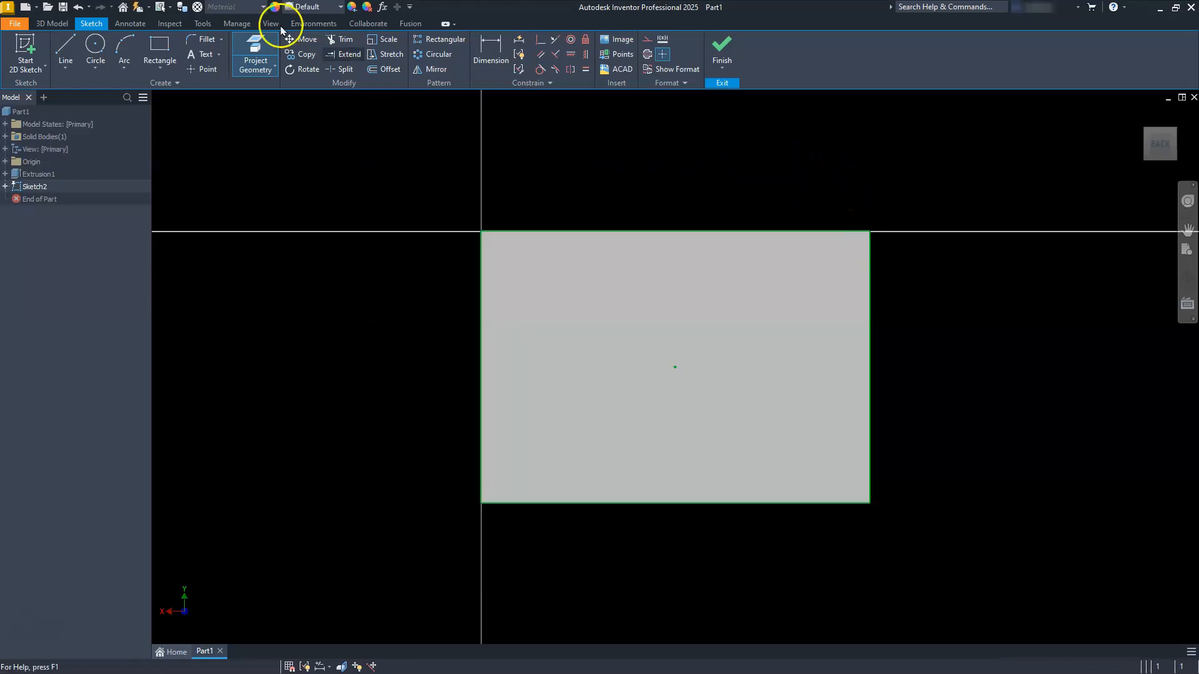
Step: Draw a line sloping up from the face's left edge, starting about 28 mm above the bottom and spanning about 55 mm horizontally, plus a vertical line from its end
left_click(65, 47)
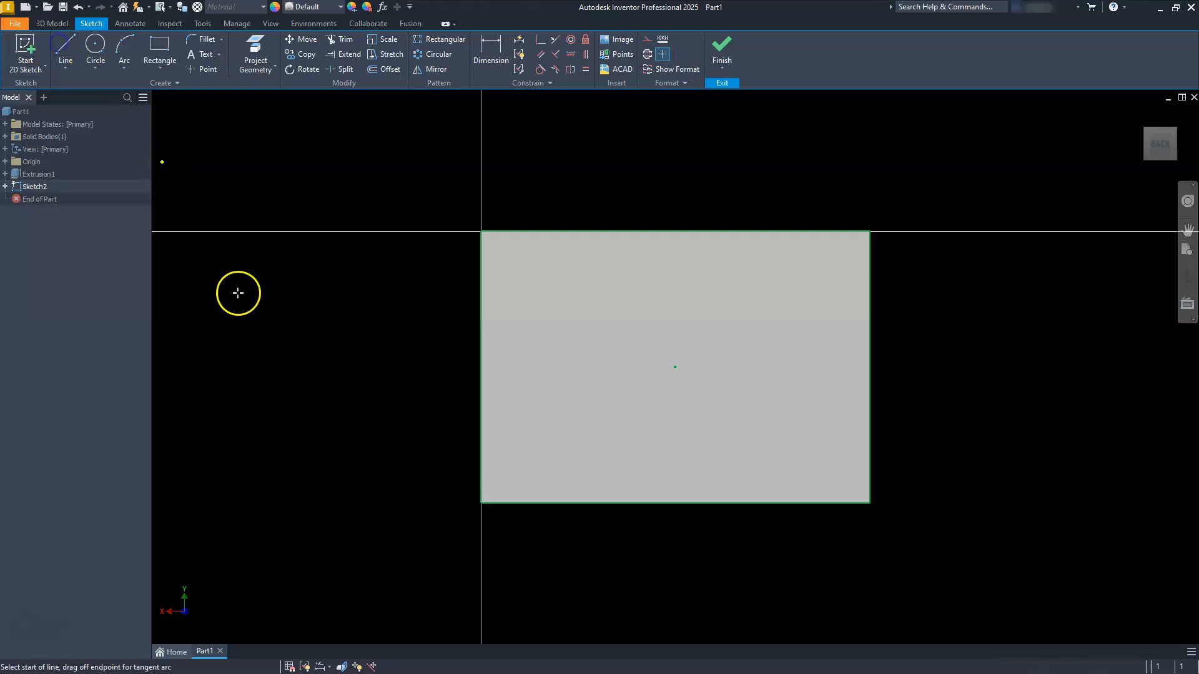
left_click(481, 430)
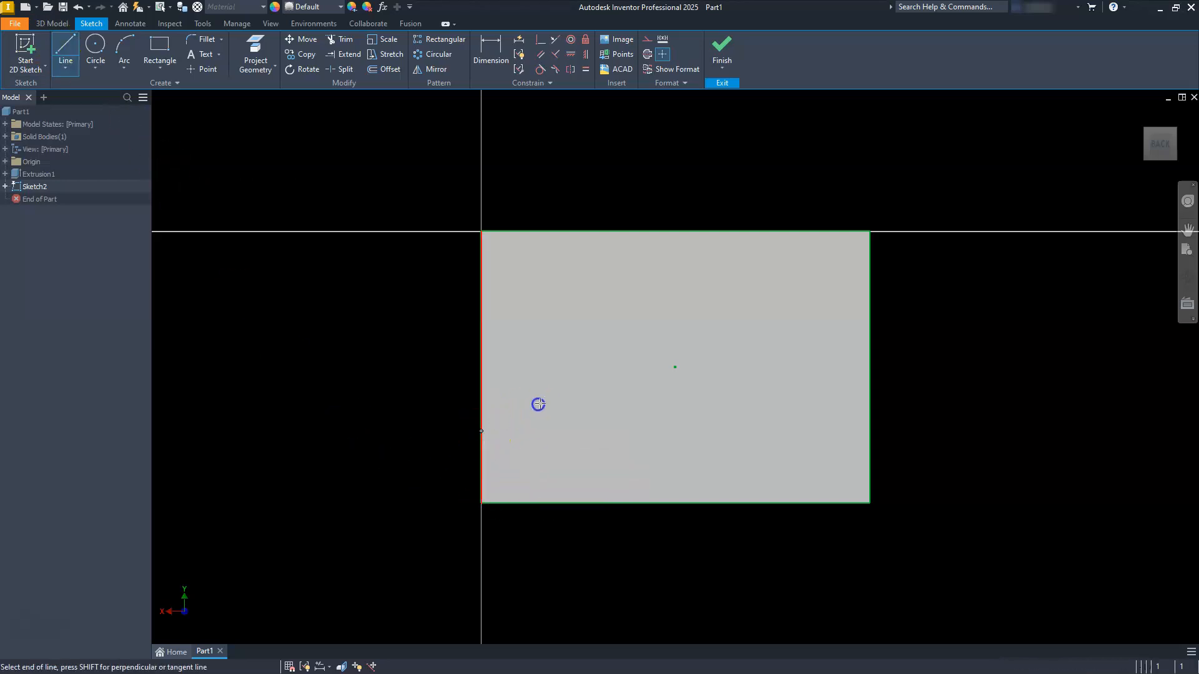
left_click(622, 392)
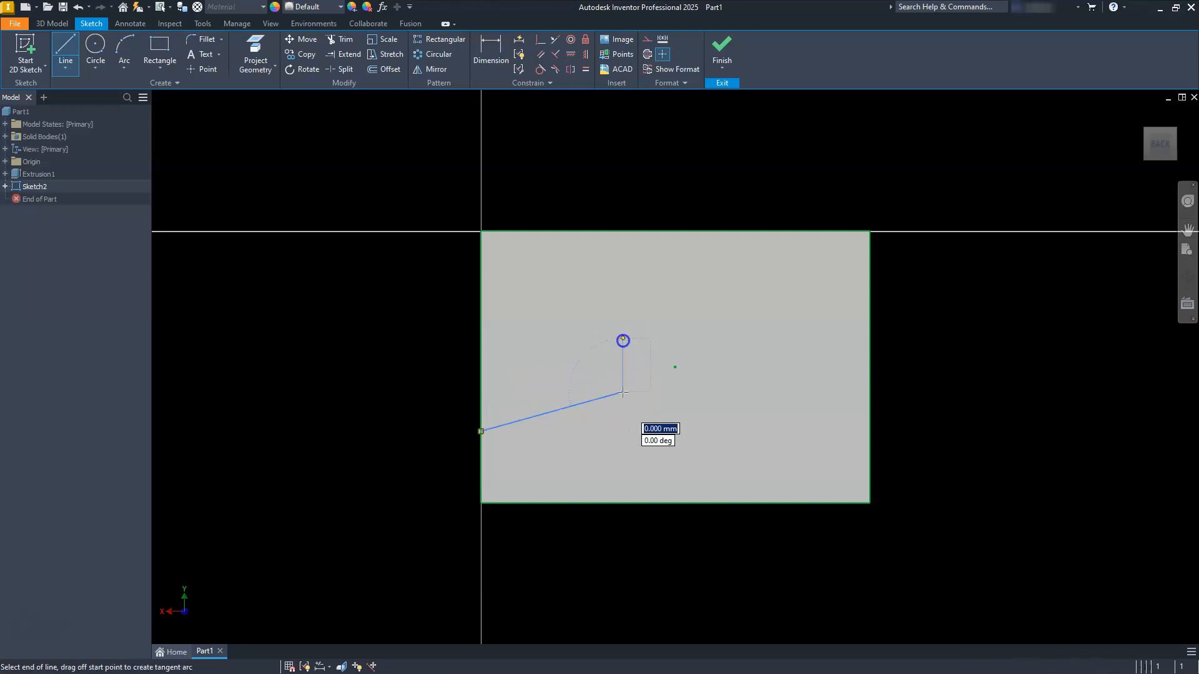
left_click(623, 284)
key("Escape")
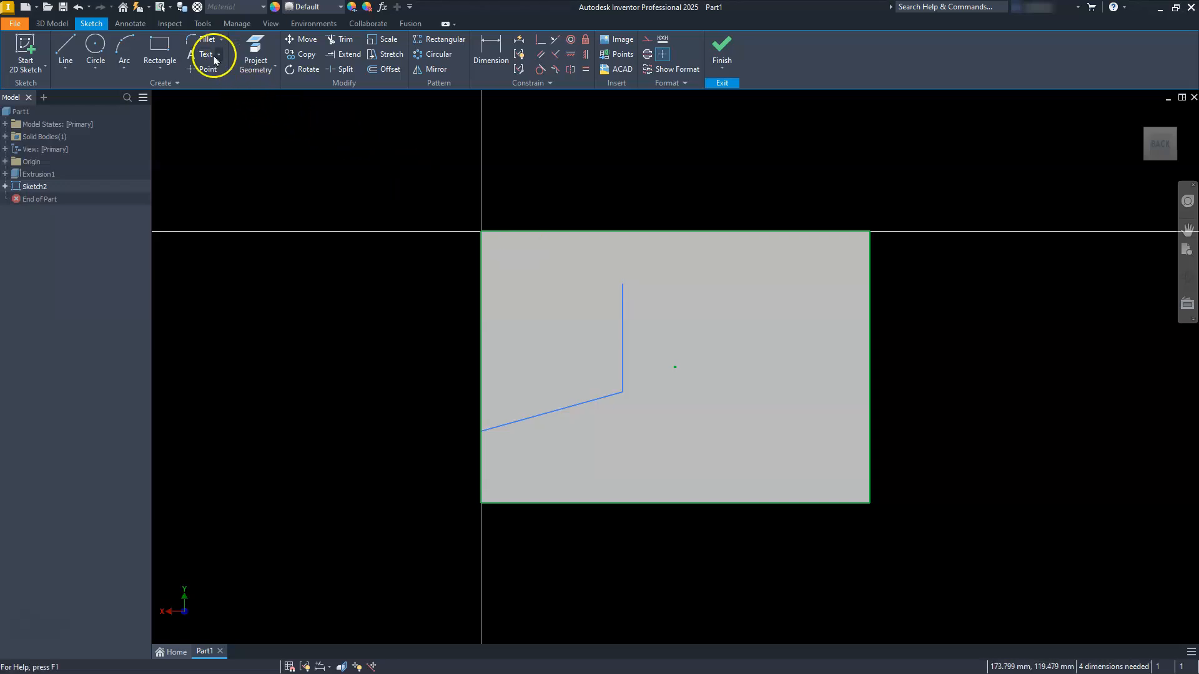
Step: Draw a three-point arc from the vertical line's upper end to the midpoint of the face's top edge, bulging outward
left_click(122, 47)
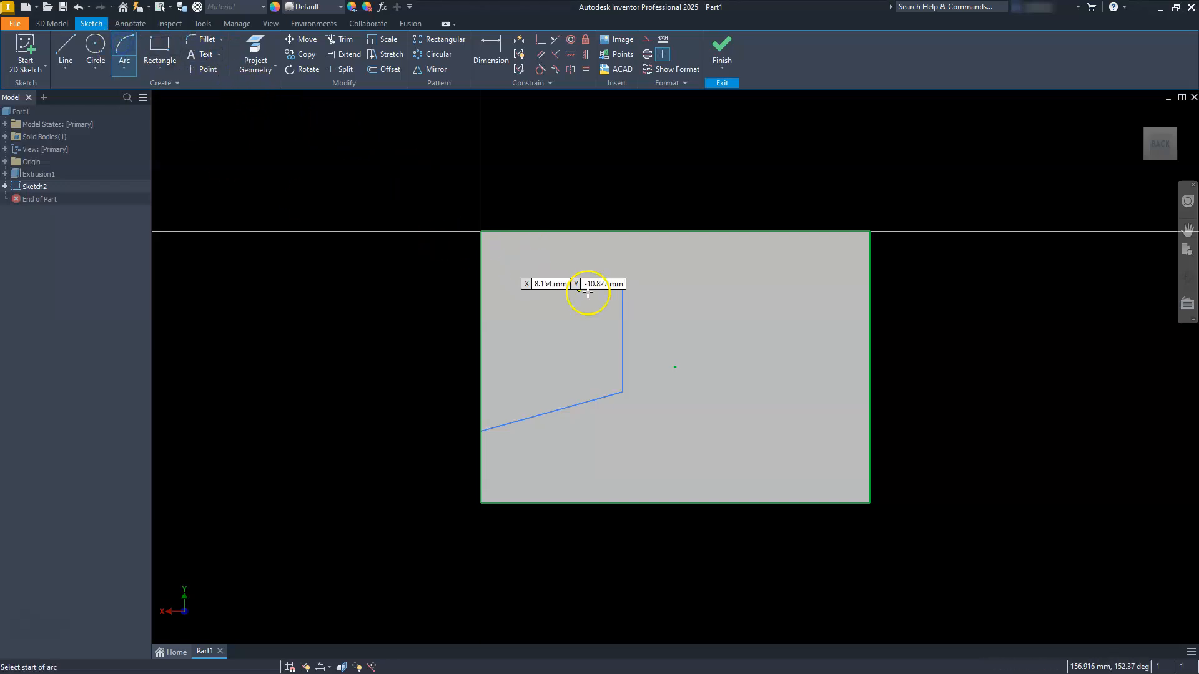
left_click(623, 284)
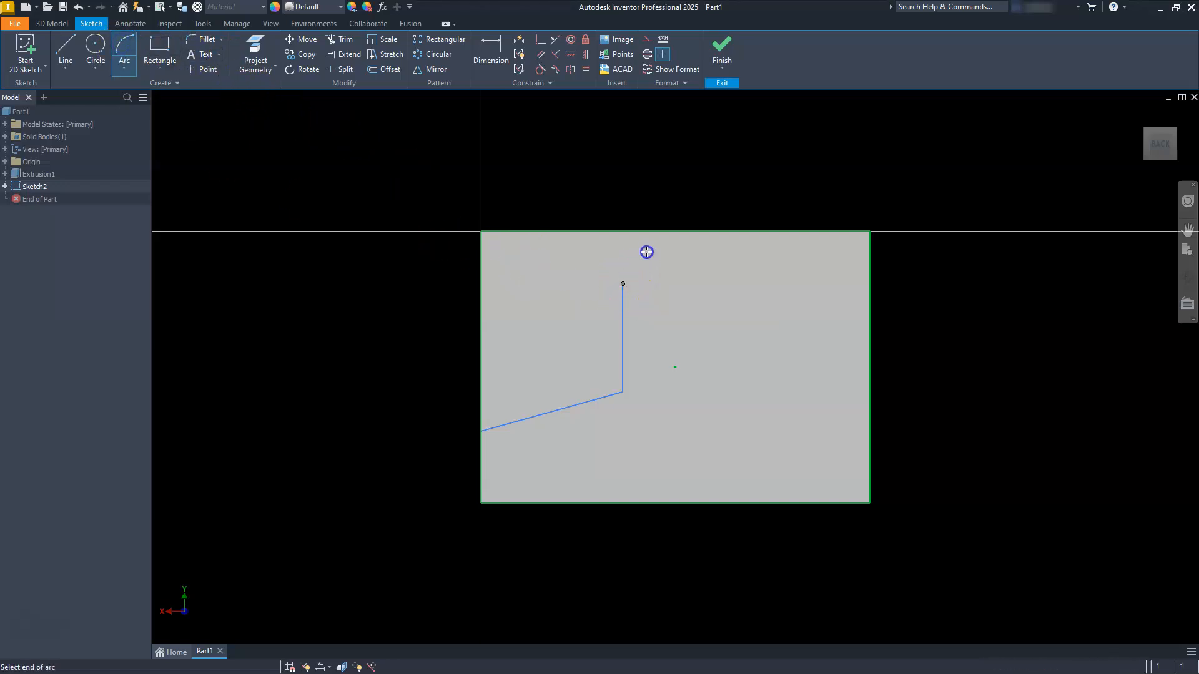
left_click(673, 231)
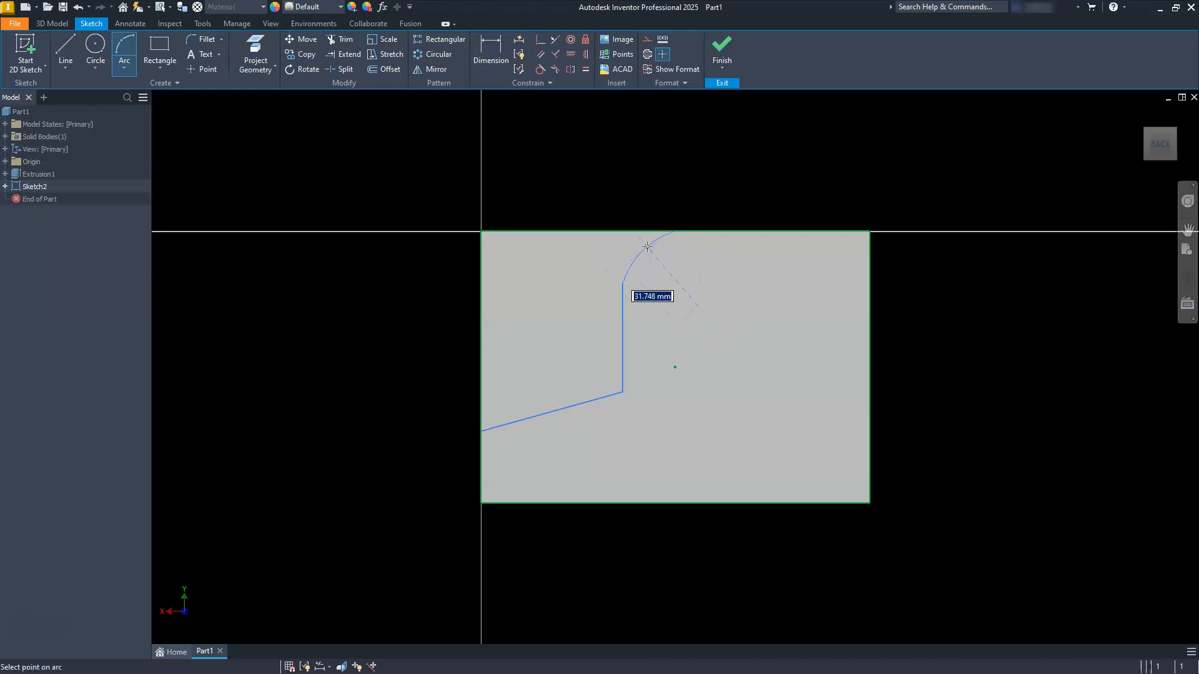
left_click(647, 283)
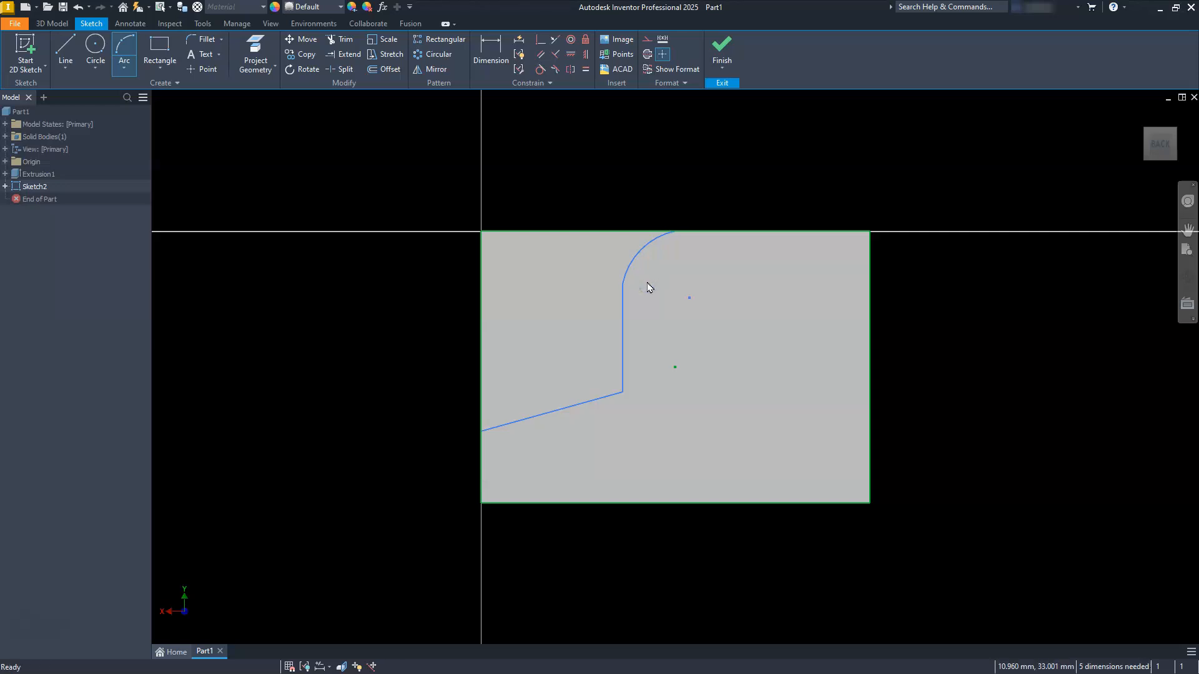
Step: Make the arc tangent to both the vertical line and the projected top edge
left_click(540, 68)
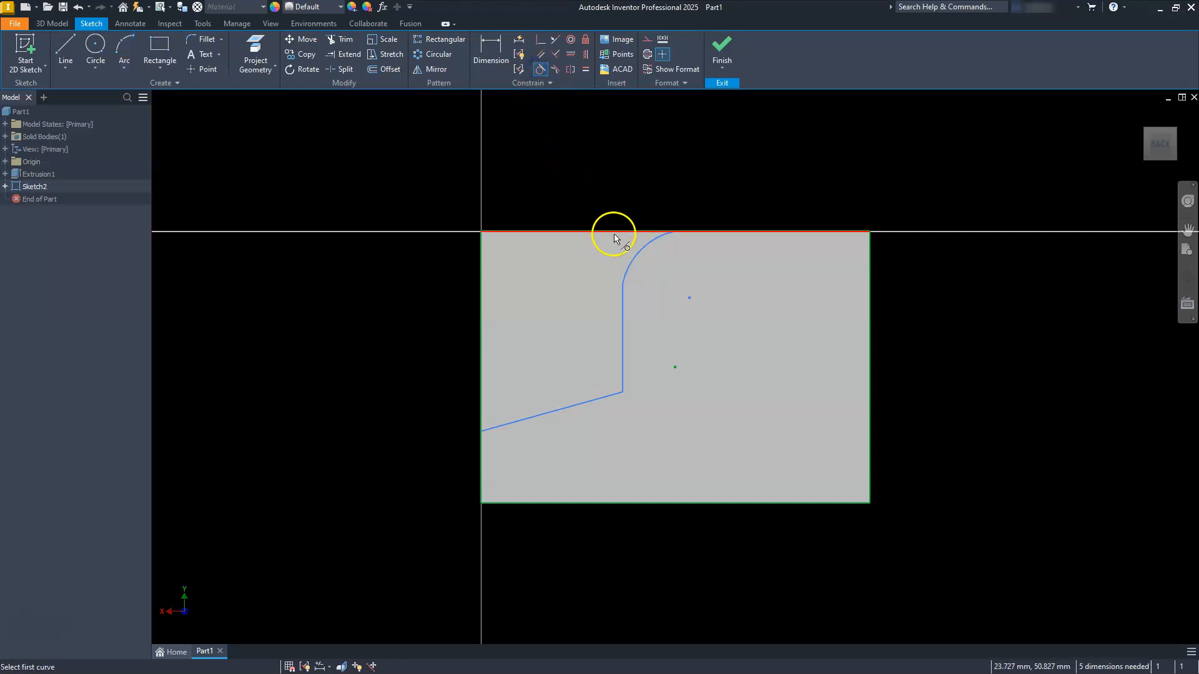
left_click(623, 306)
left_click(626, 272)
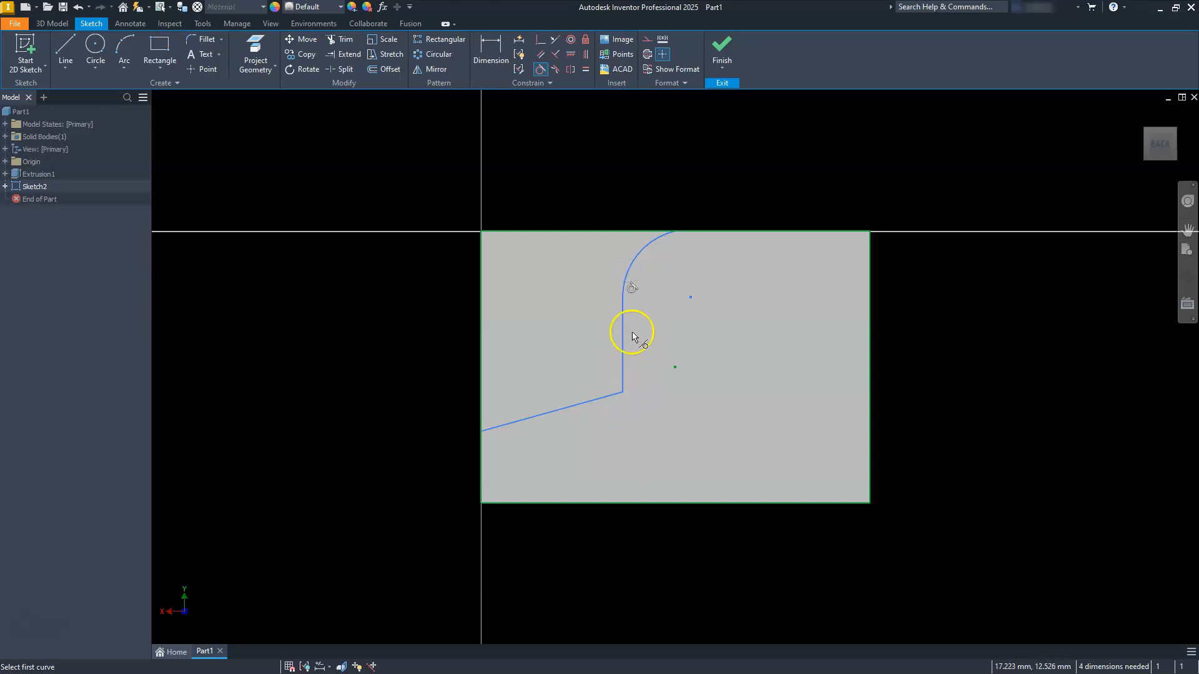
left_click(643, 253)
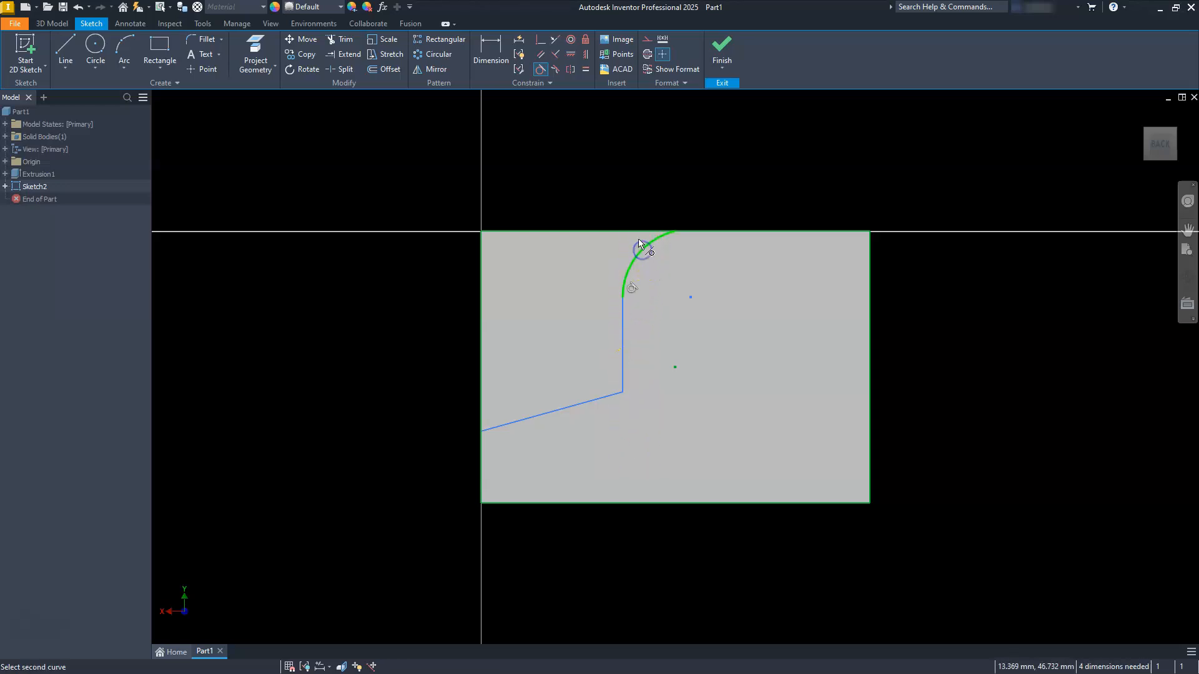
left_click(636, 233)
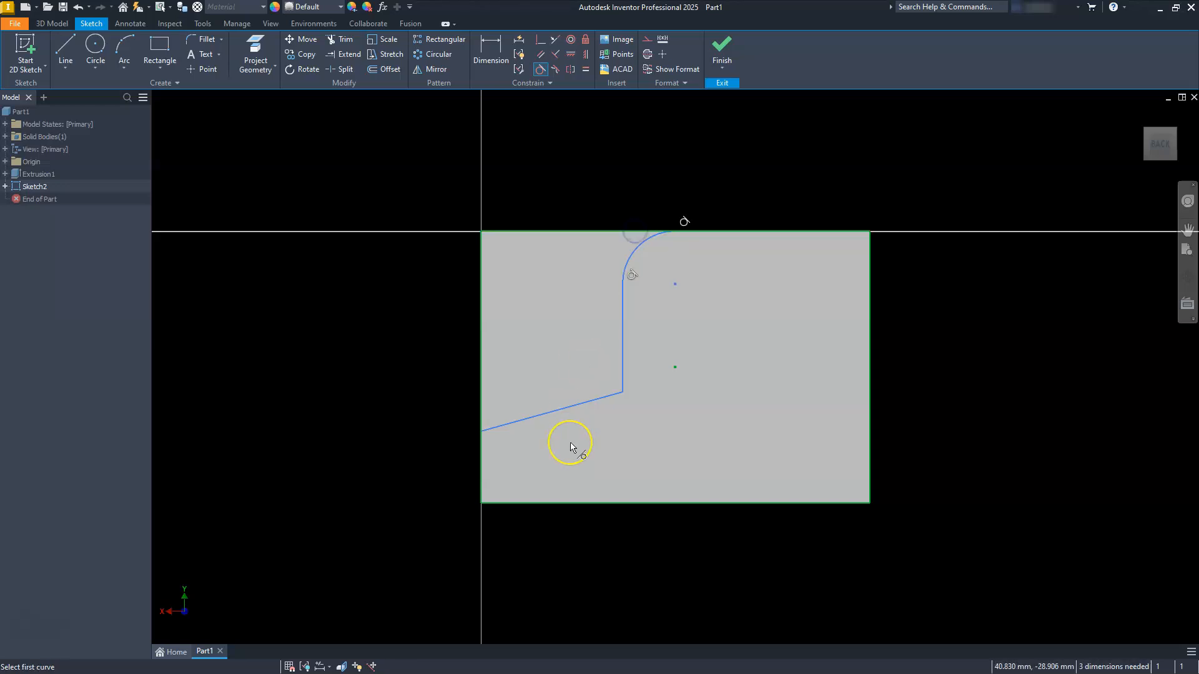
key("Escape")
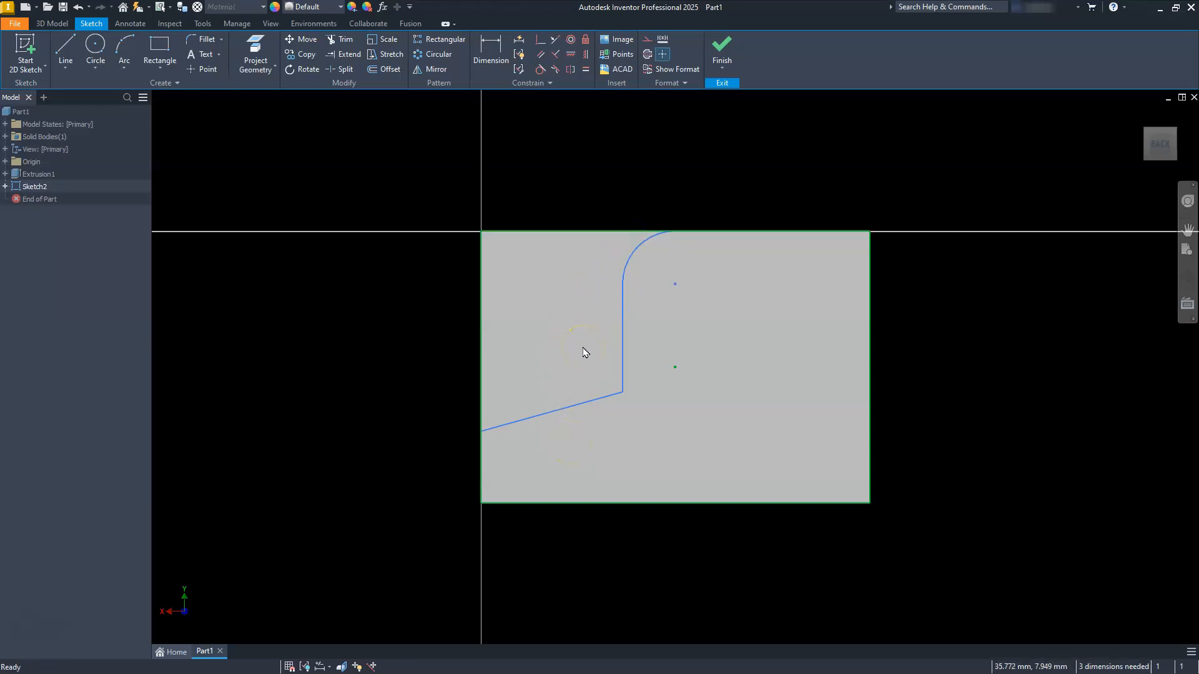
Step: Dimension the sloped line's lower endpoint 20 mm above the face's bottom edge
left_click(490, 50)
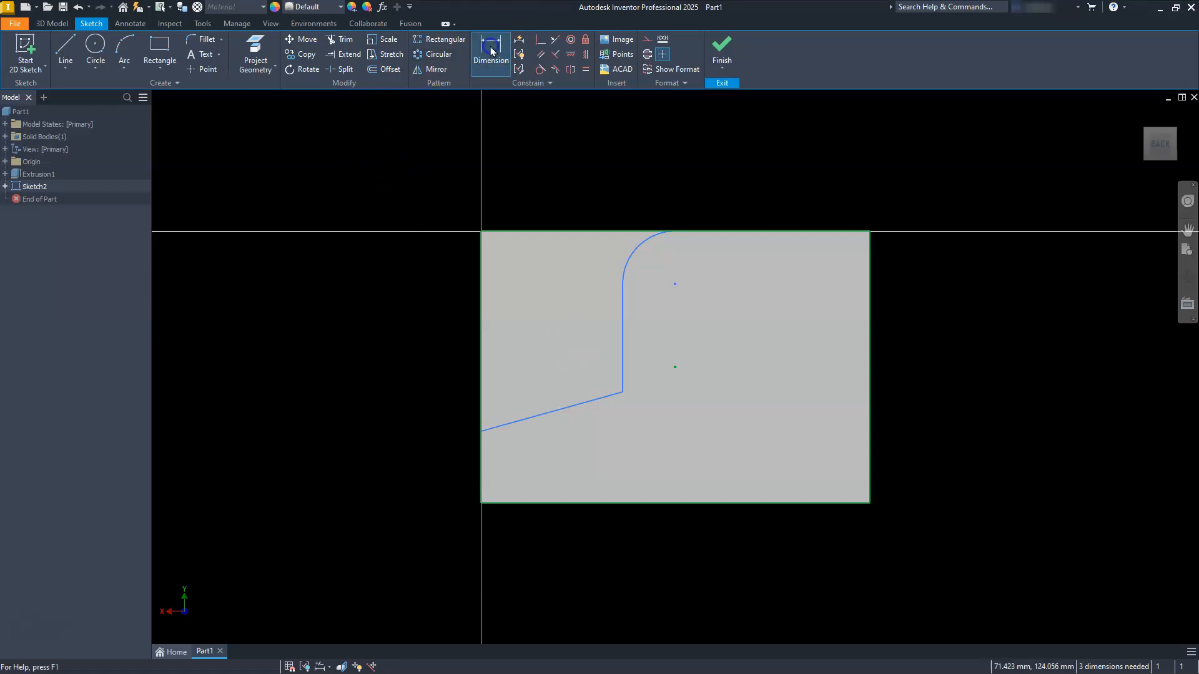
left_click(530, 502)
left_click(485, 430)
left_click(450, 470)
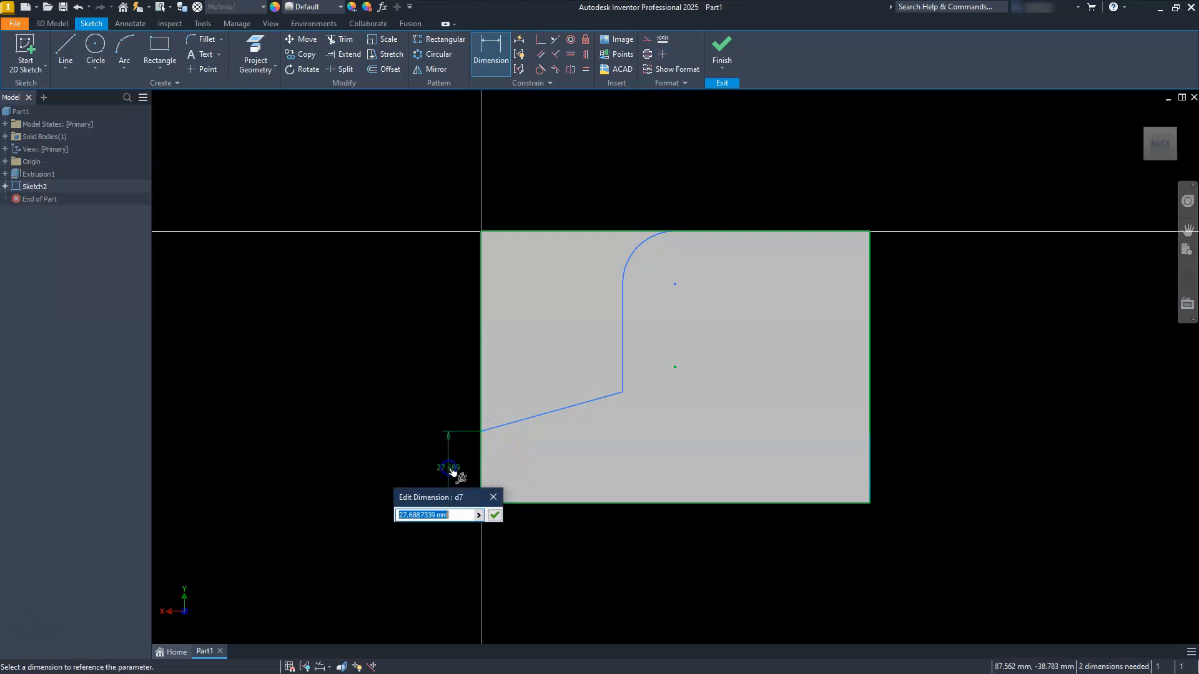
key("Return")
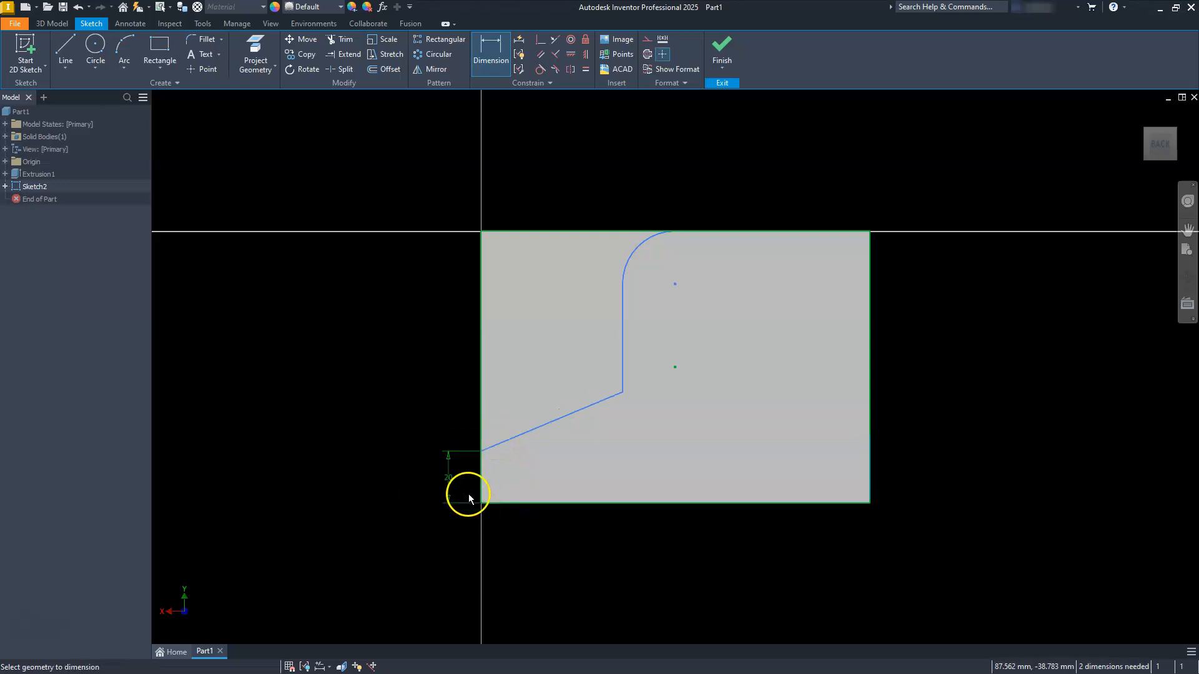
Step: Dimension the angle between the sloped line and the face's bottom edge as 30 degrees
left_click(539, 427)
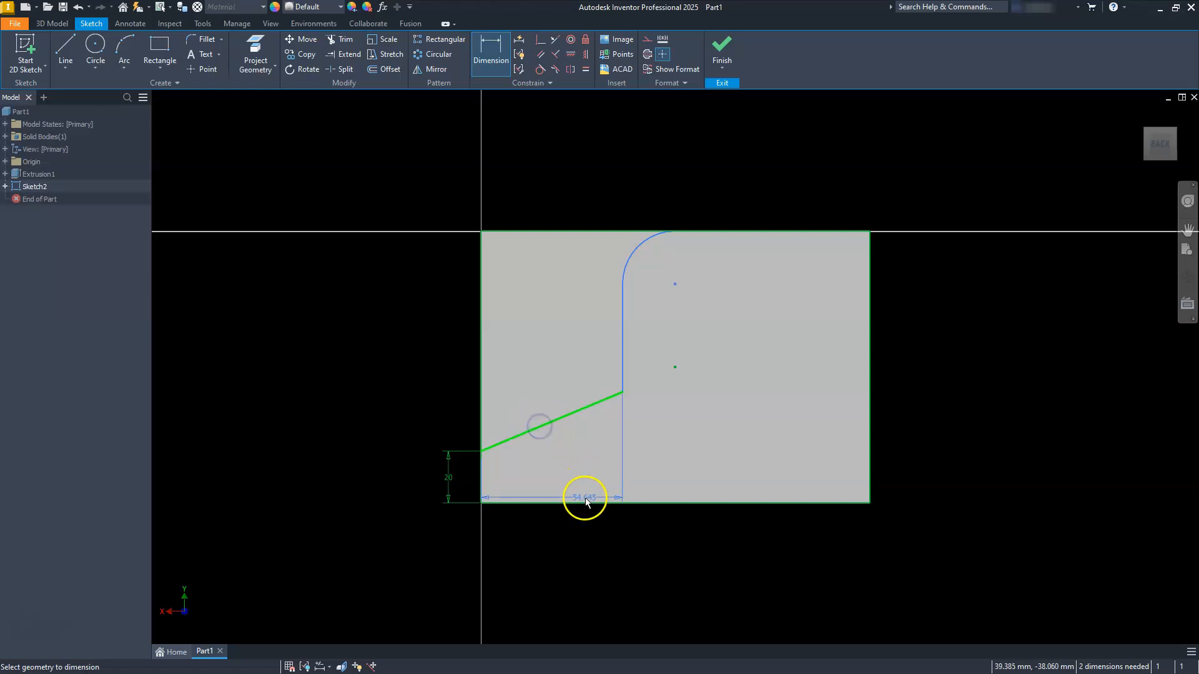
left_click(587, 504)
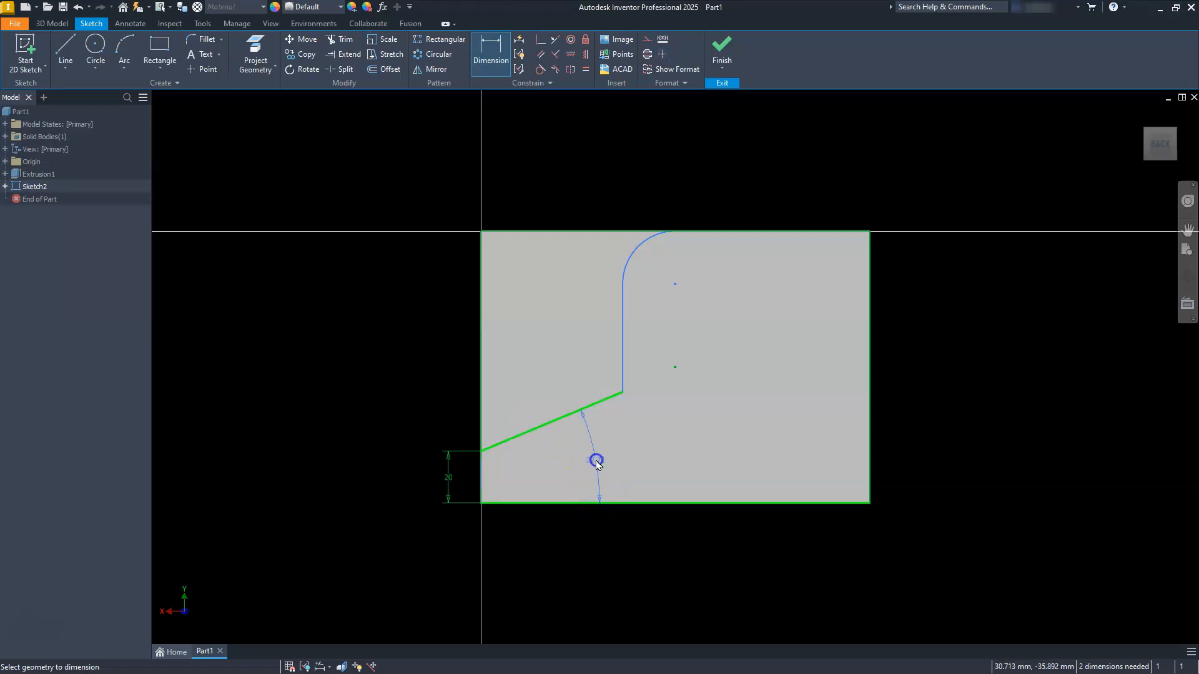
left_click(596, 462)
type("30")
key("Return")
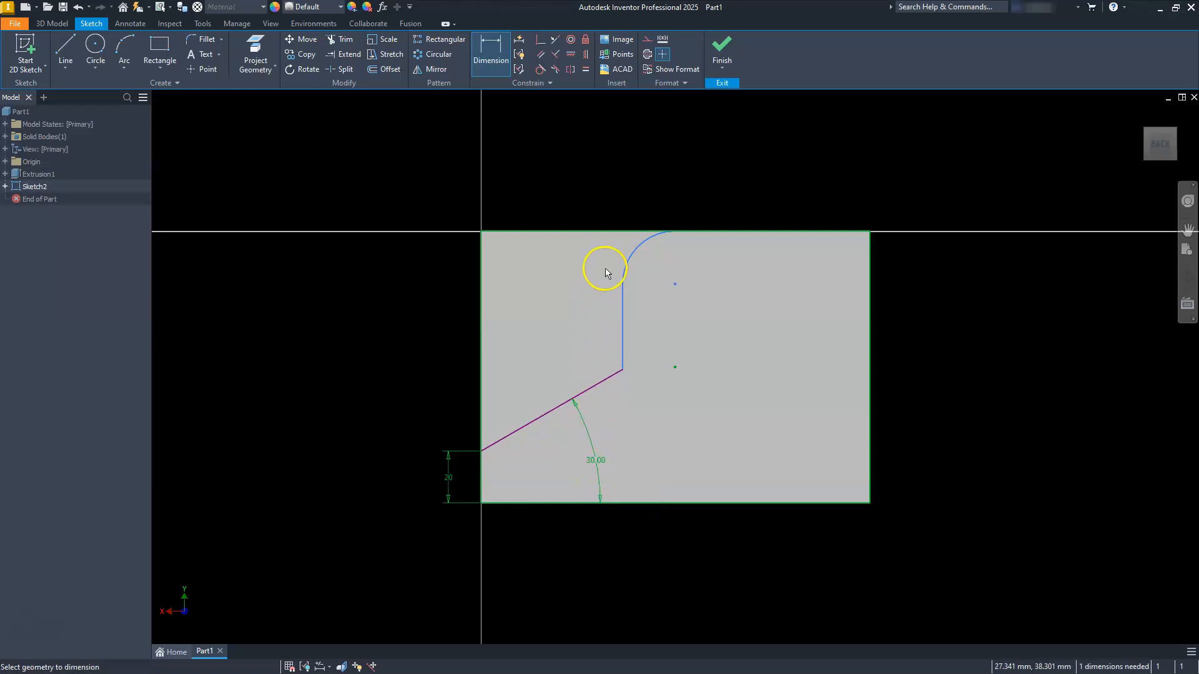
Step: Dimension the arc's radius as 25 mm
left_click(632, 256)
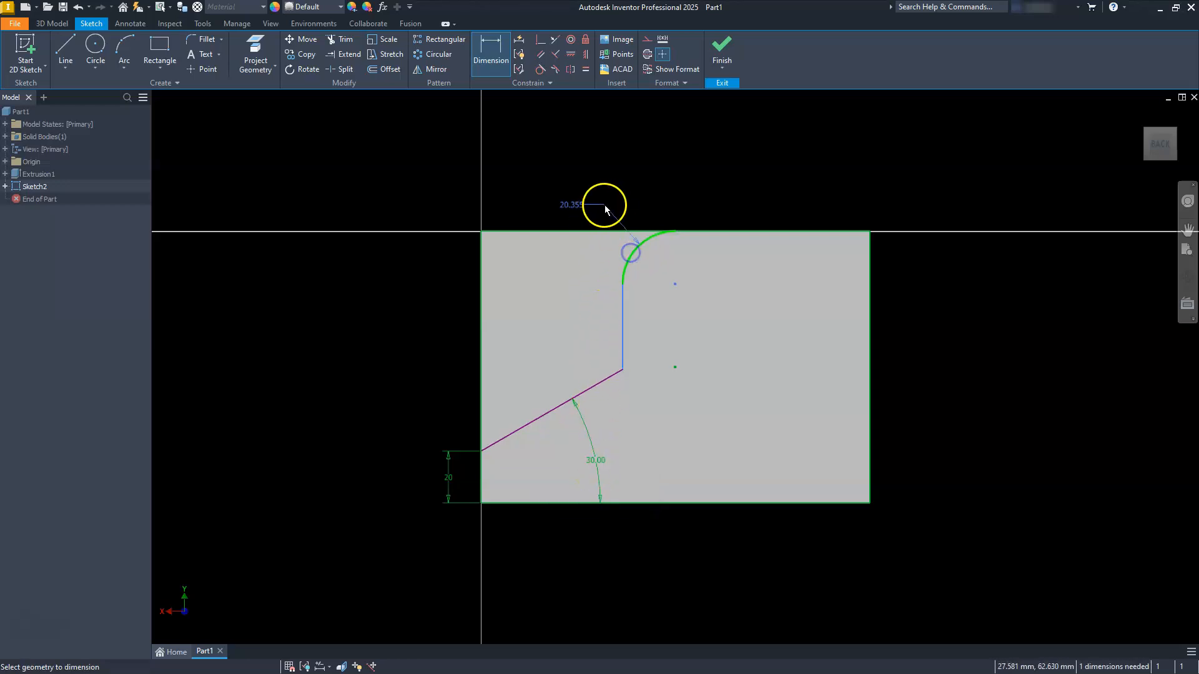
left_click(602, 203)
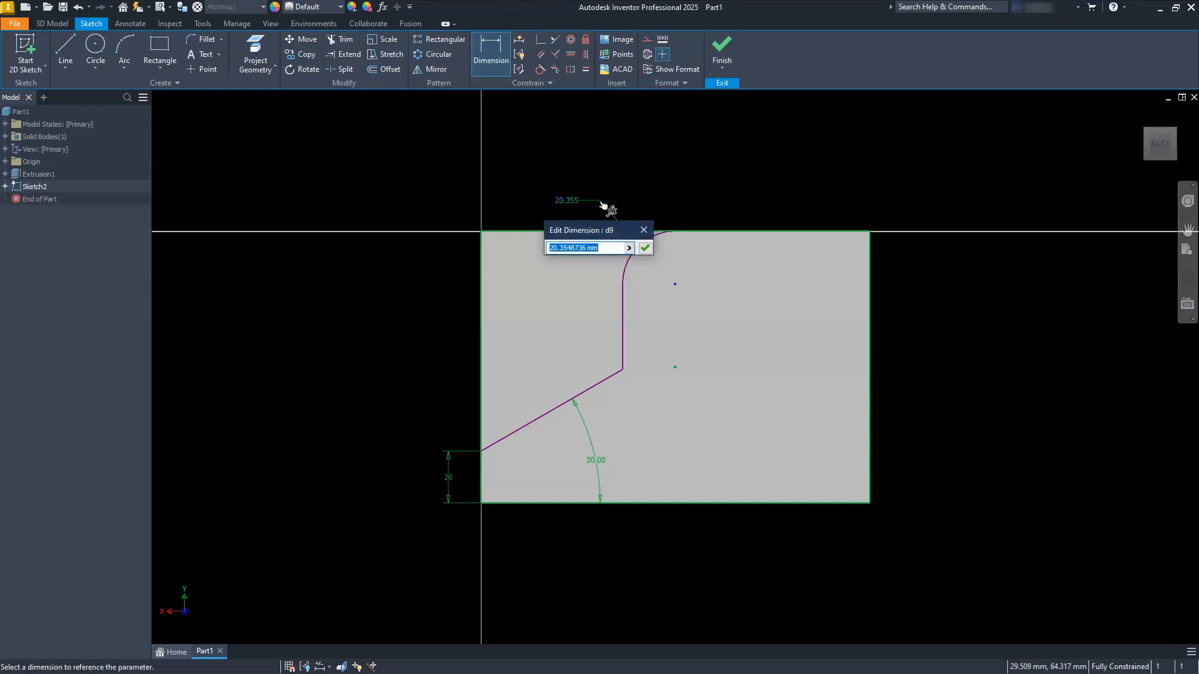
type("25")
key("Return")
key("Escape")
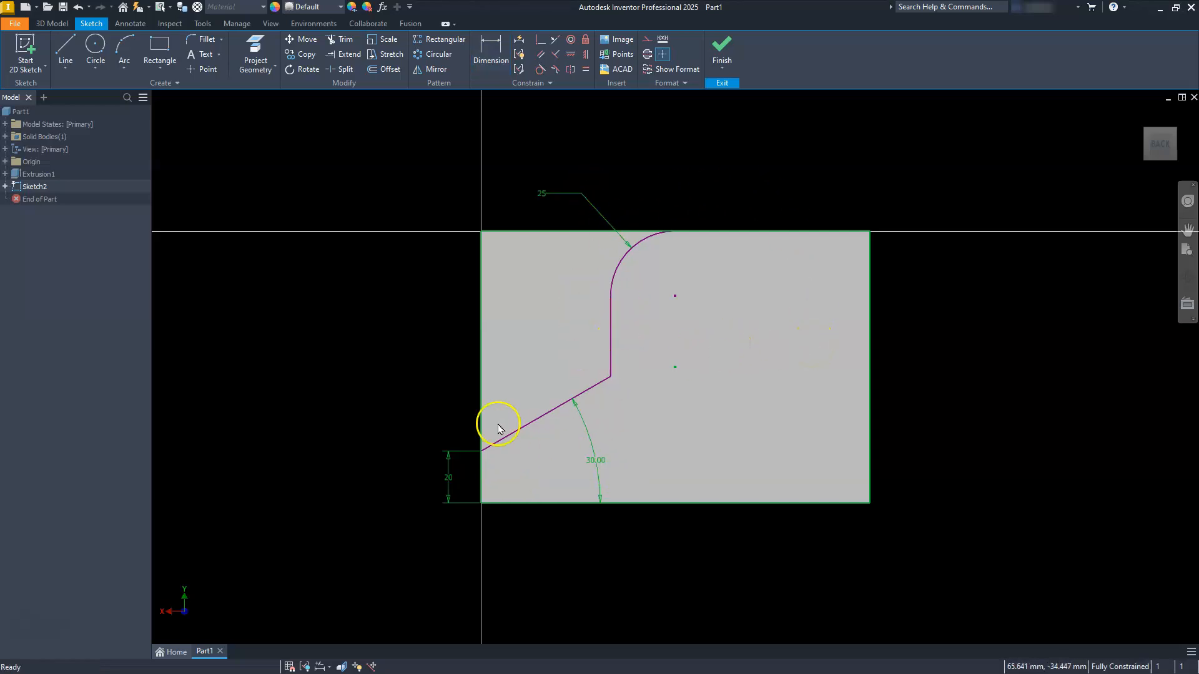
Step: Finish the sketch and extrude the corner region outside the lines and arc as a Through All cut, flipped into the upright leg
left_click(723, 45)
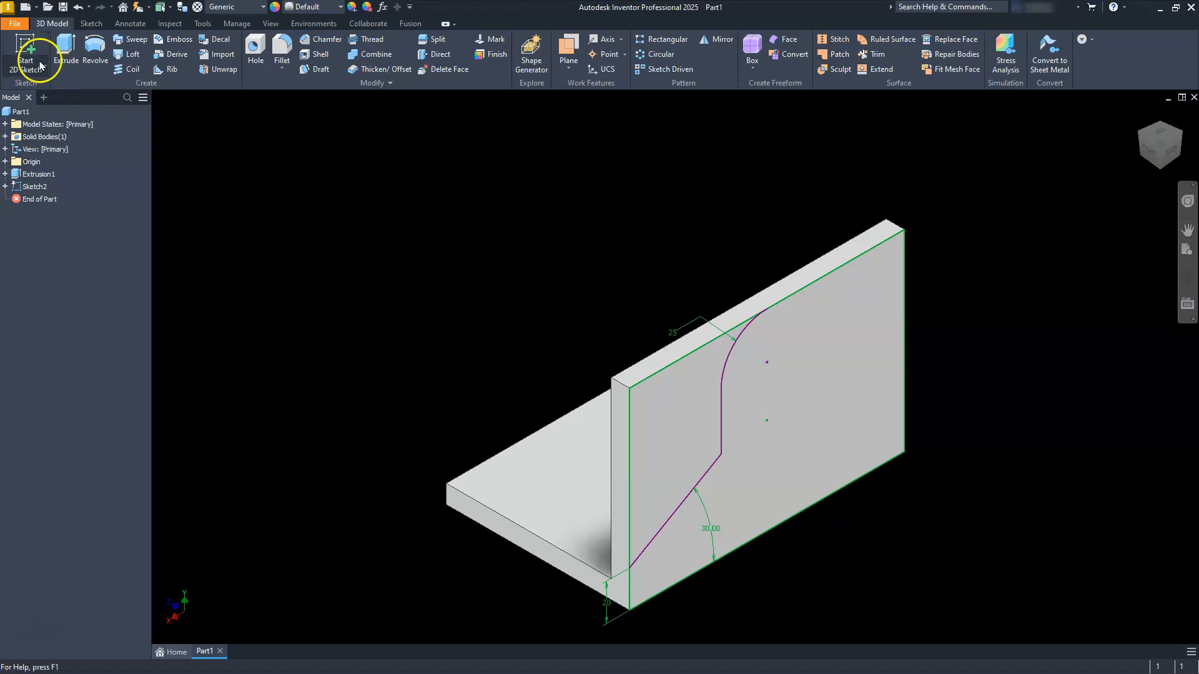
left_click(65, 50)
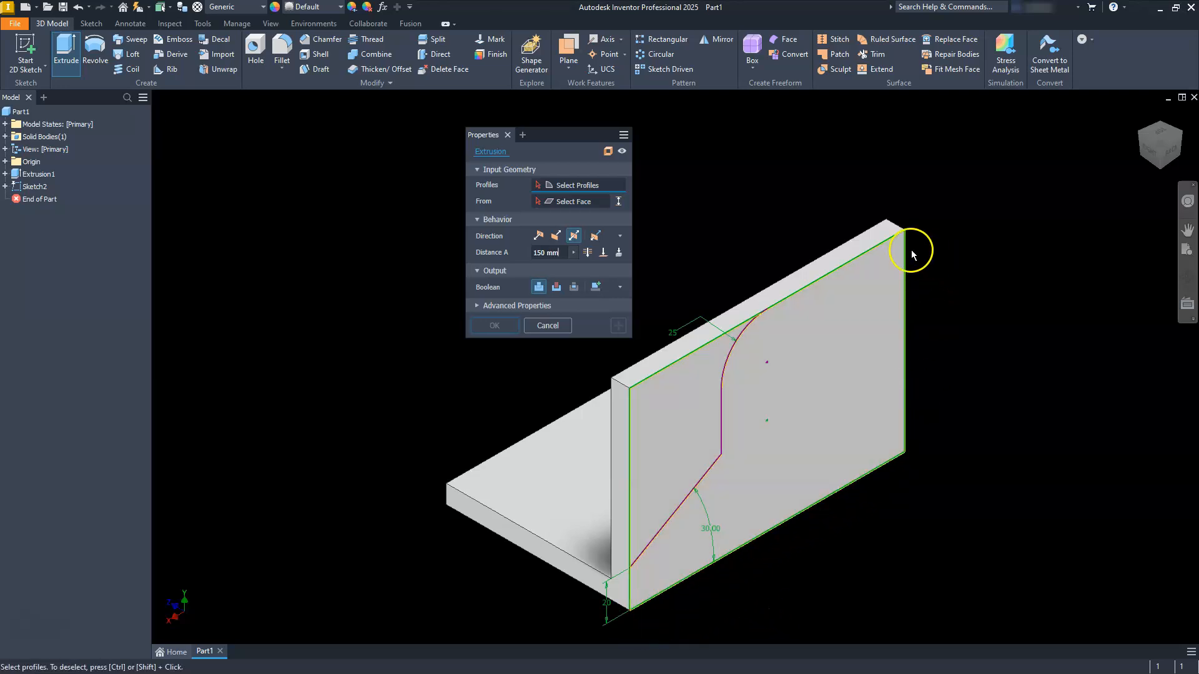
left_click(678, 431)
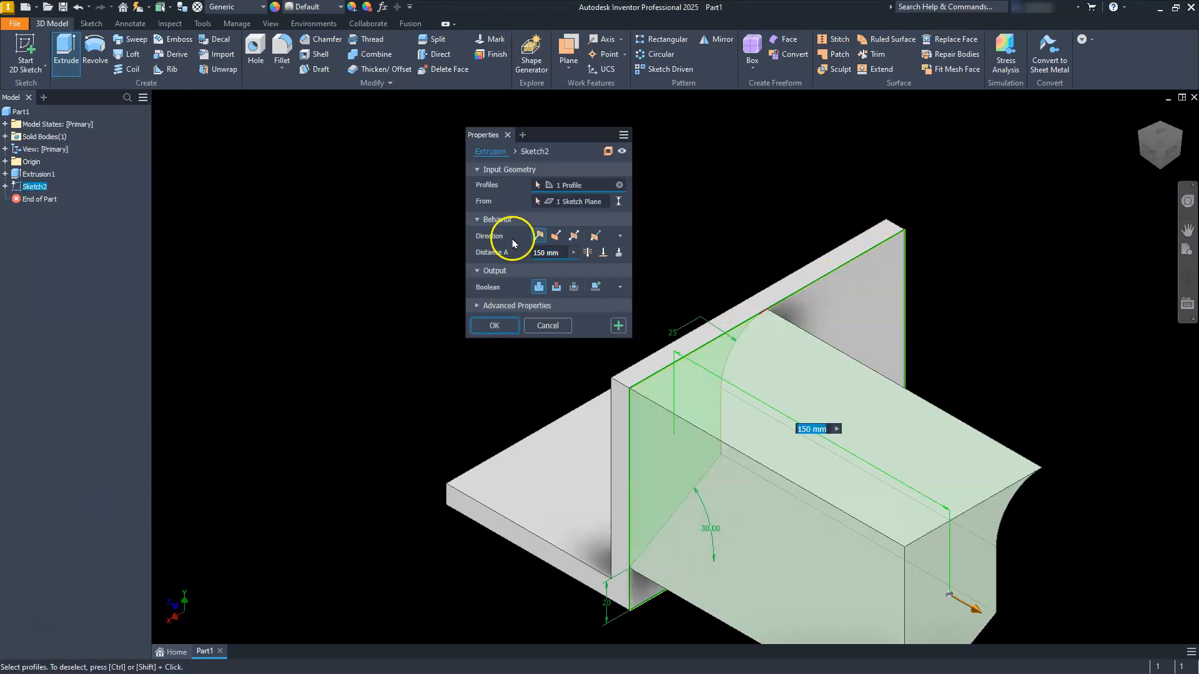
left_click(556, 236)
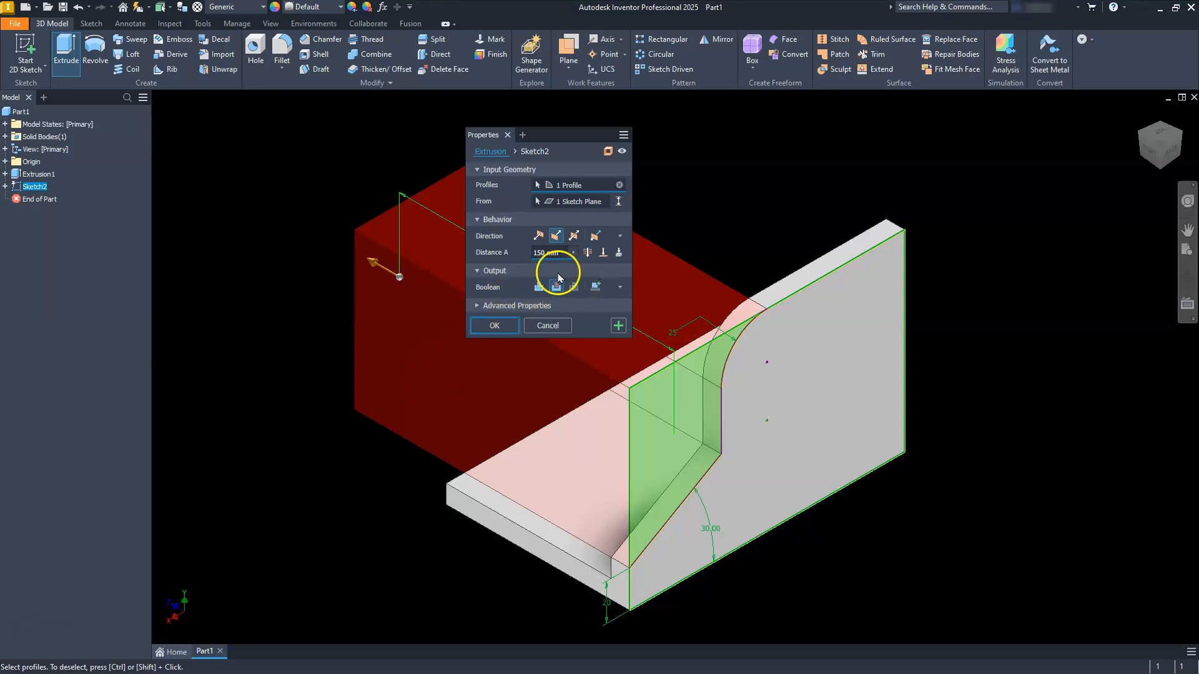
left_click(588, 253)
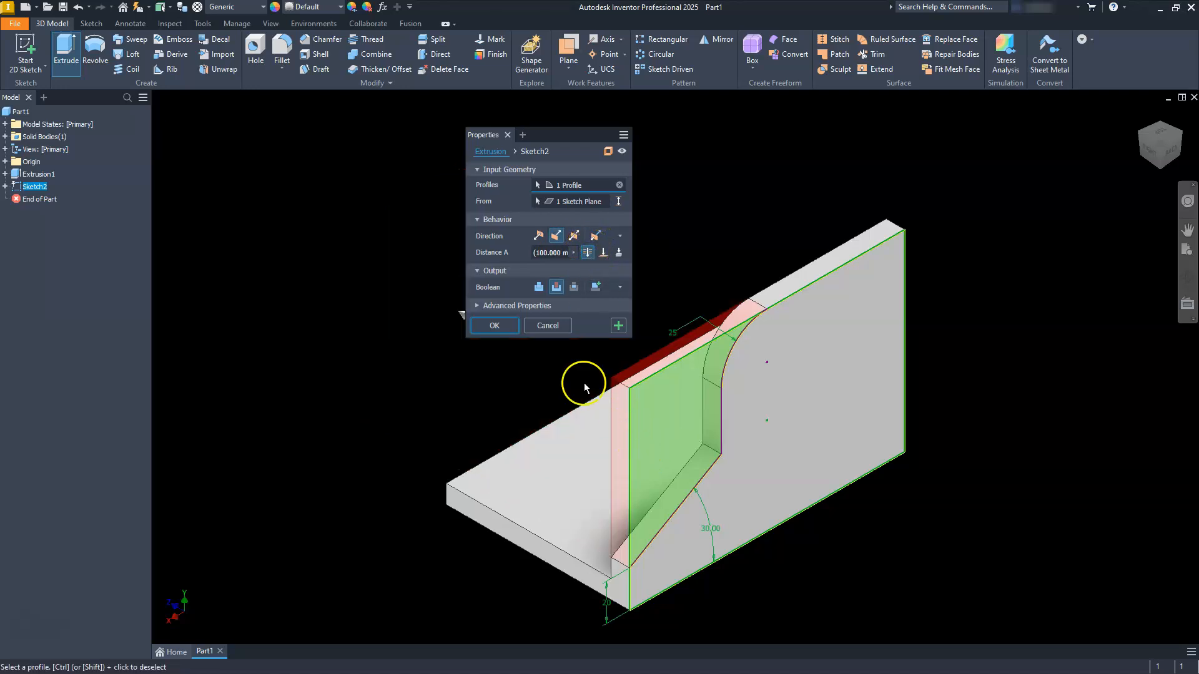
left_click(495, 324)
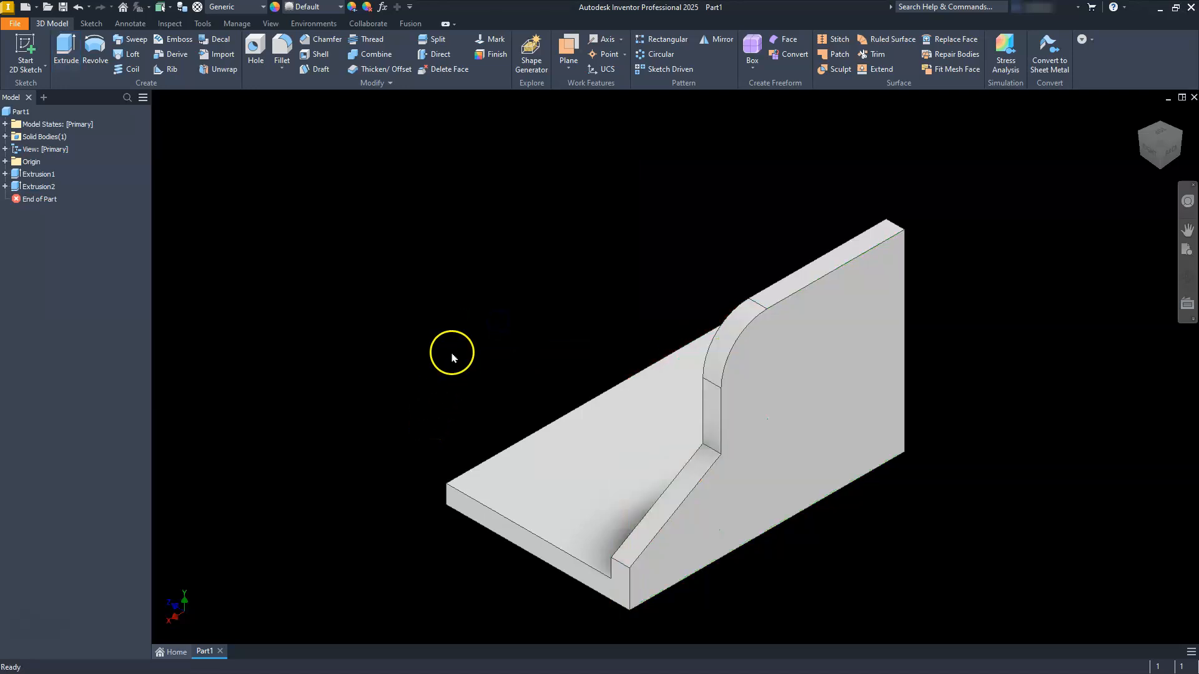
Step: Mirror the corner cut, Extrusion2, about the YZ origin plane to shape the opposite side of the upright leg
scroll(452, 357, "down", 3)
scroll(457, 354, "up", 4)
scroll(461, 351, "down", 2)
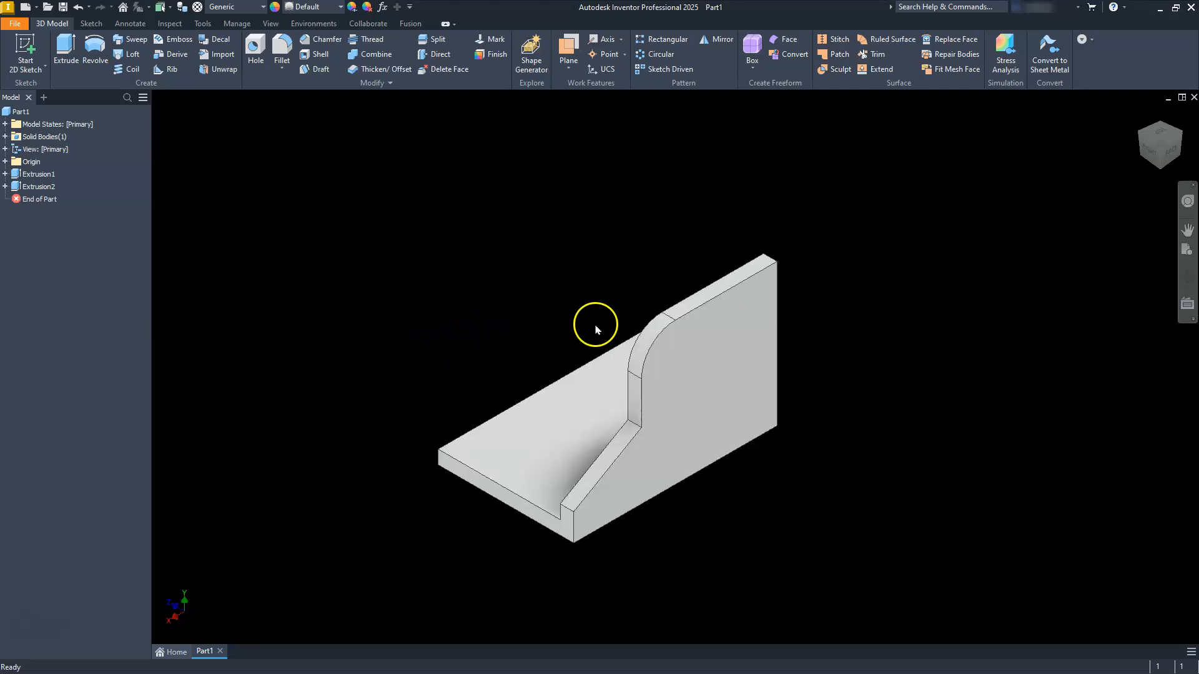
left_click(708, 38)
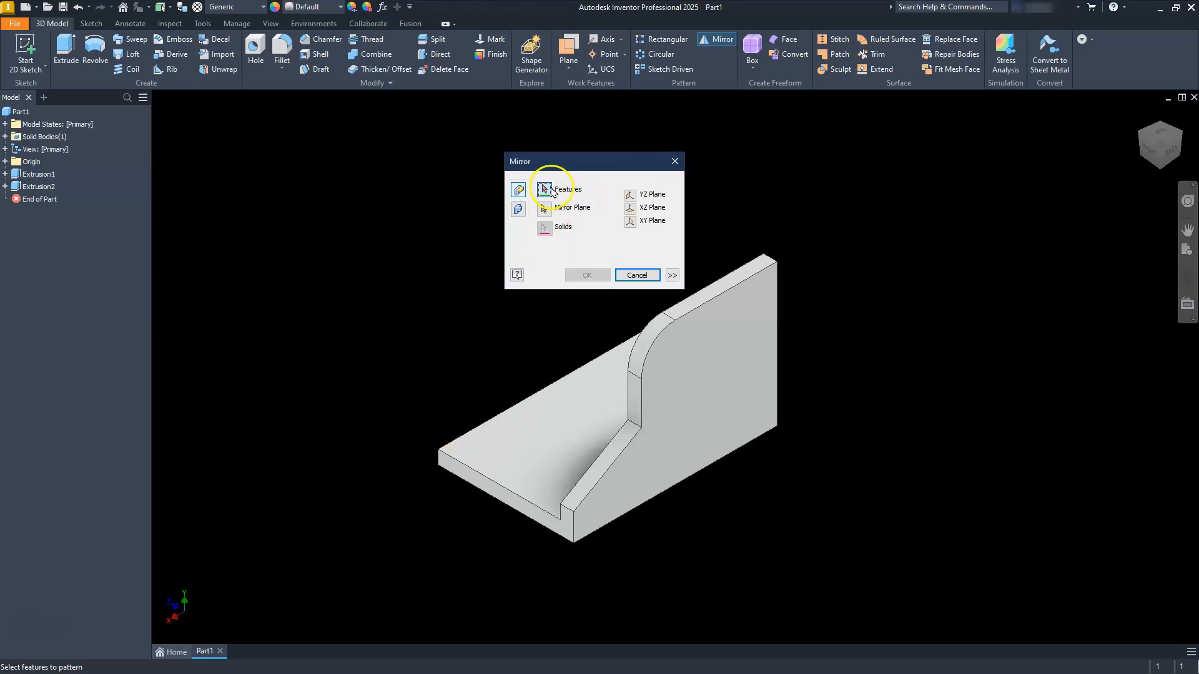
left_click(38, 187)
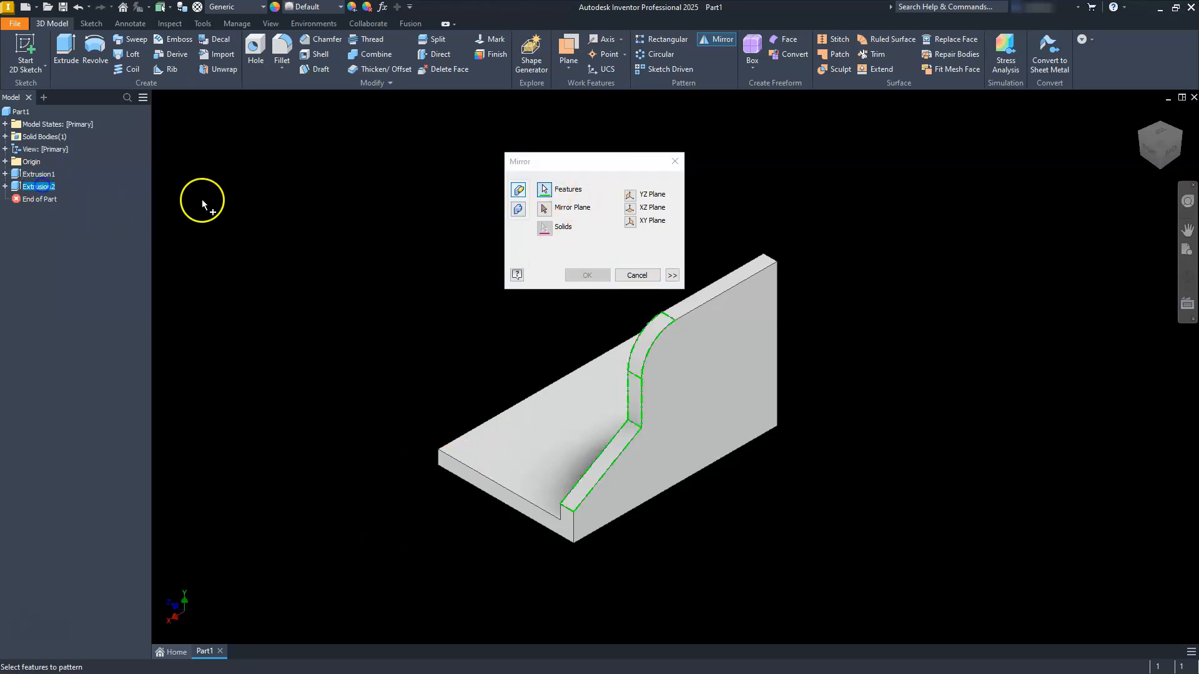
left_click(544, 210)
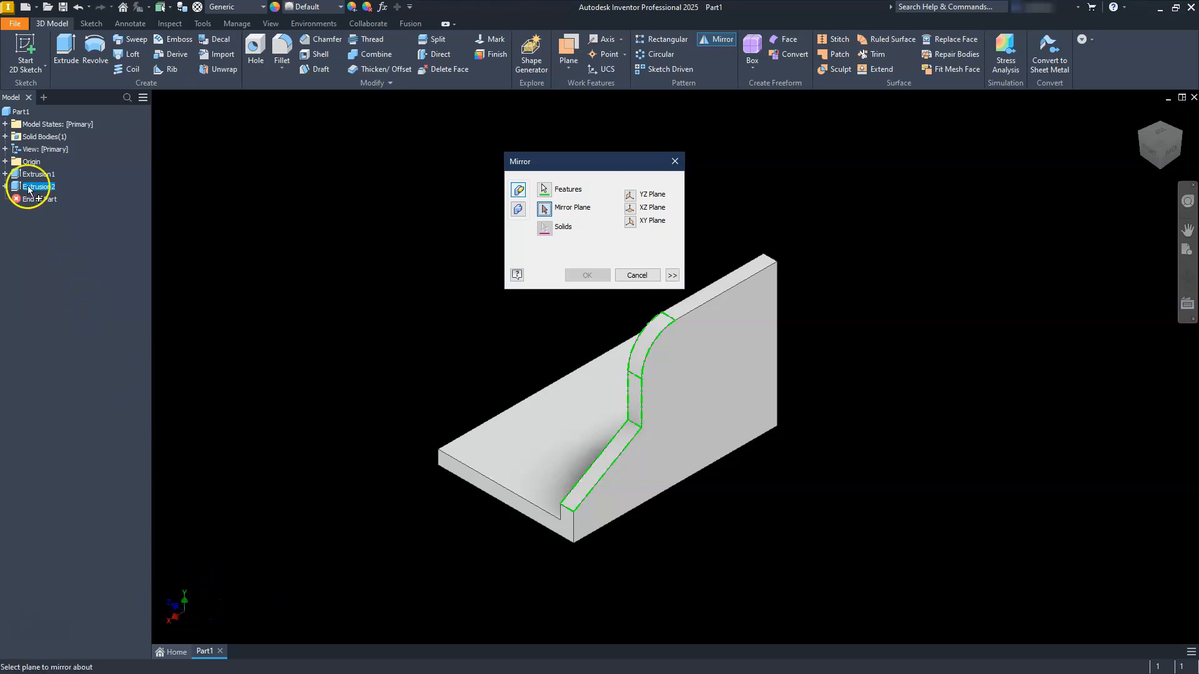
left_click(5, 161)
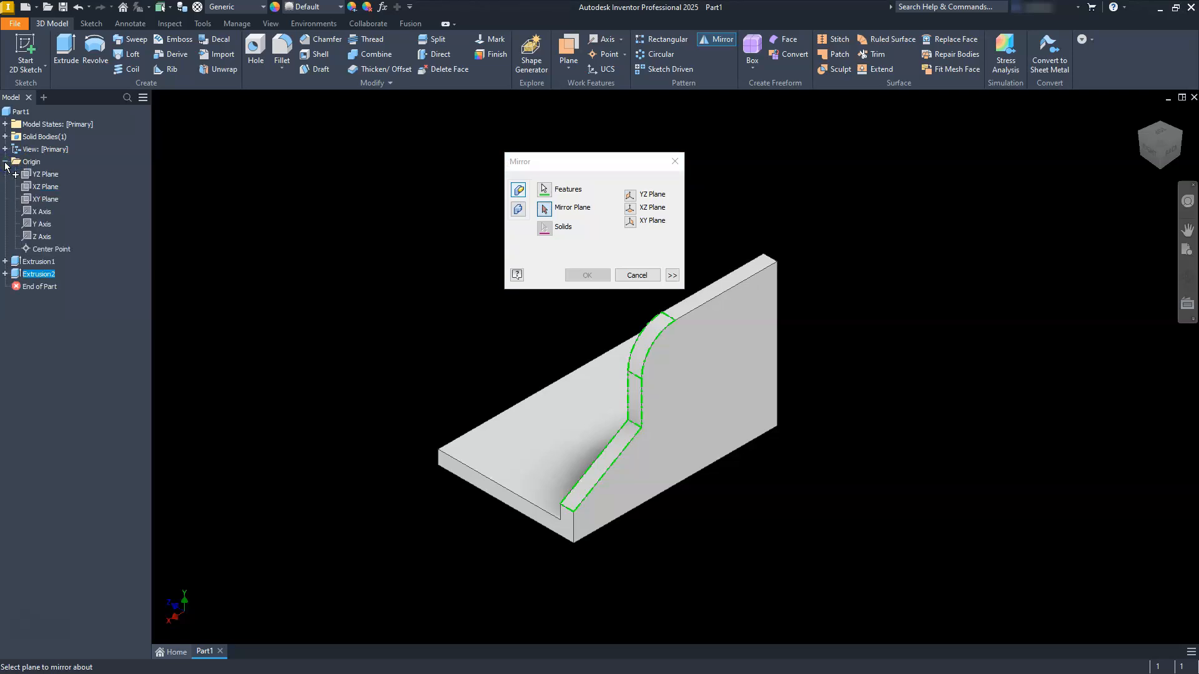
left_click(46, 175)
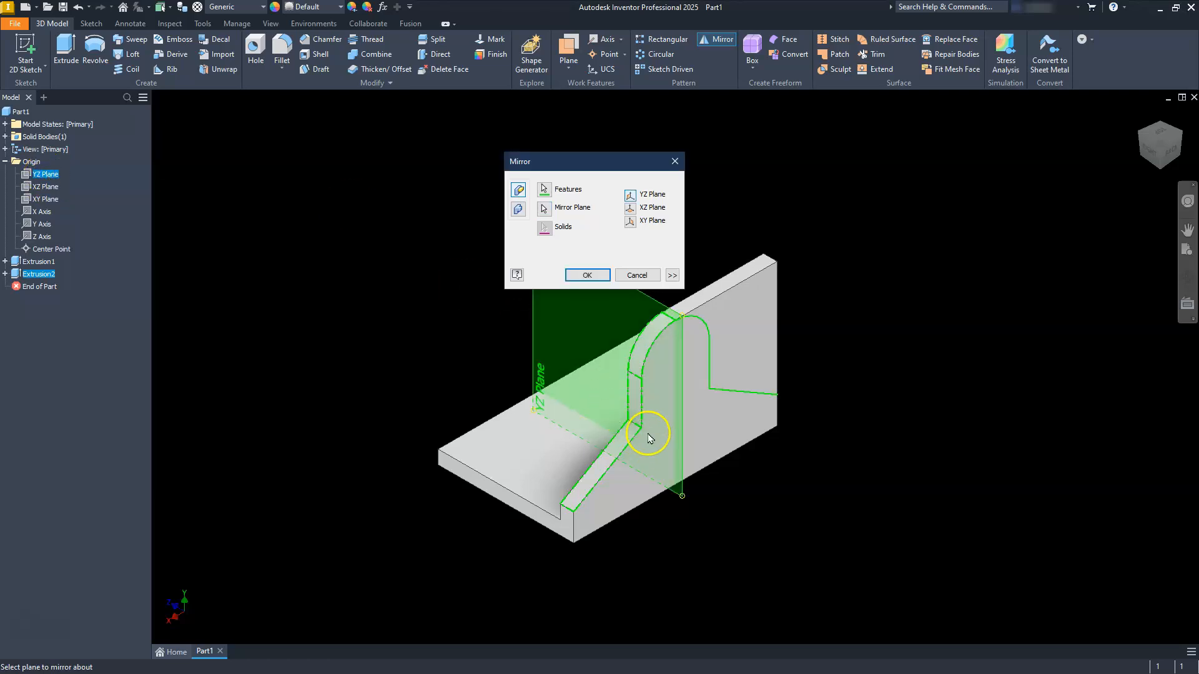
left_click(588, 278)
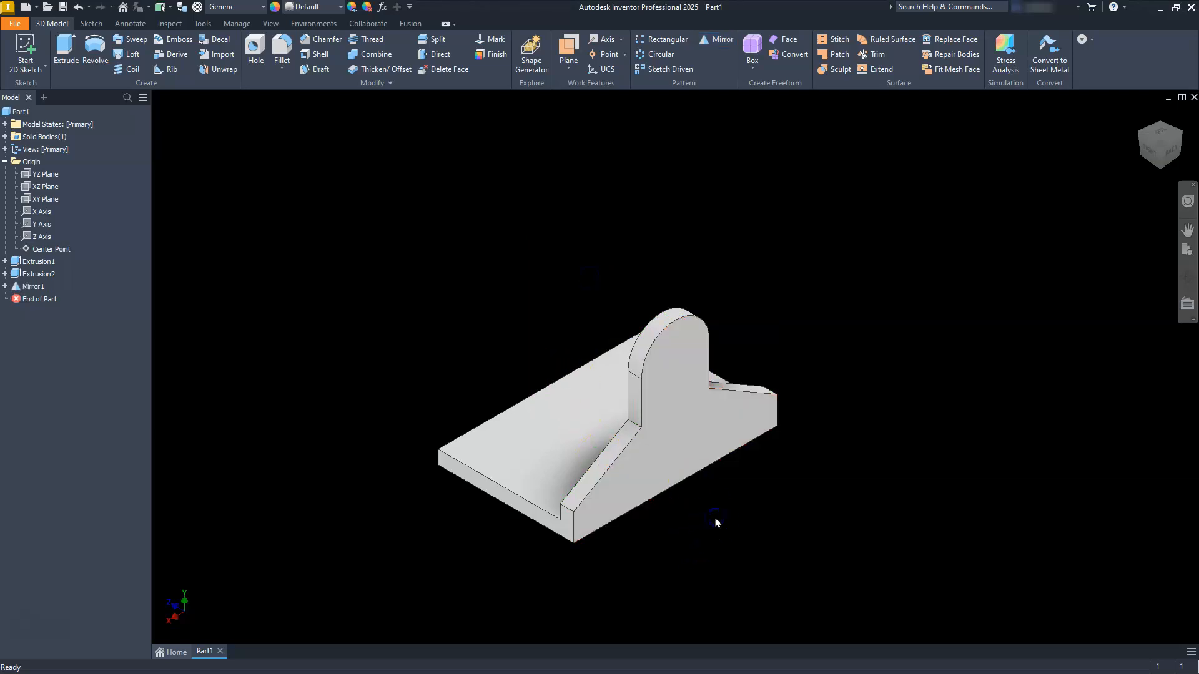
Step: Start a sketch on the upright leg's outer face and project its rounded top edge into the sketch
left_click(677, 430)
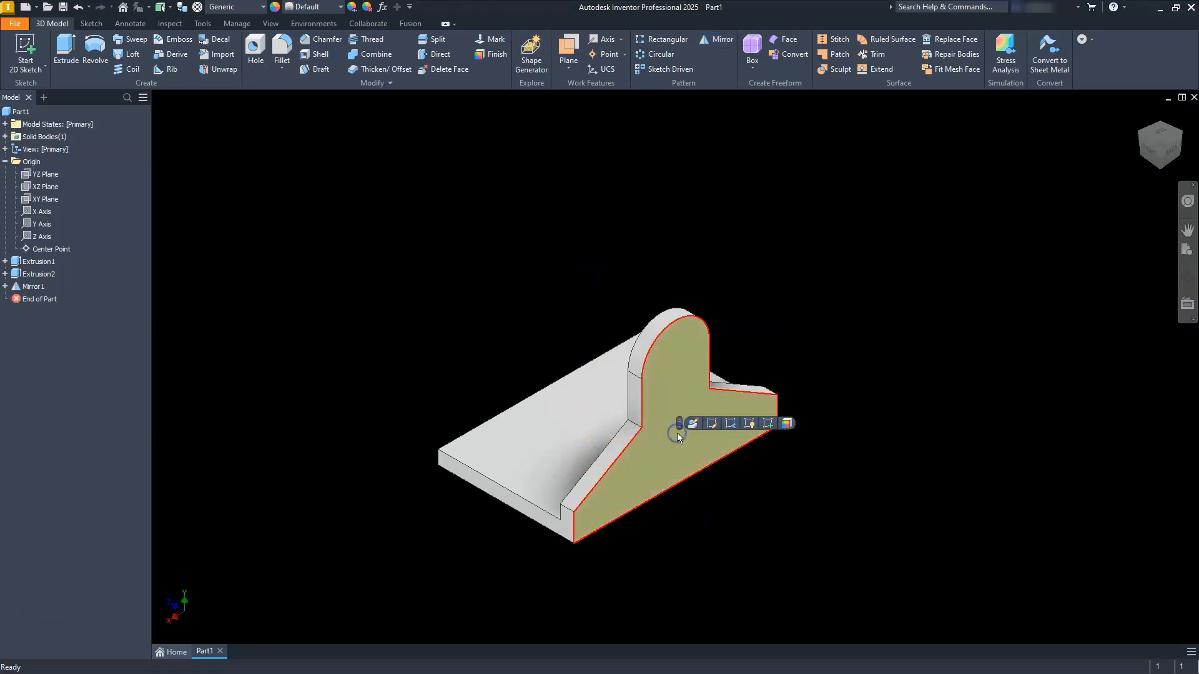
left_click(768, 426)
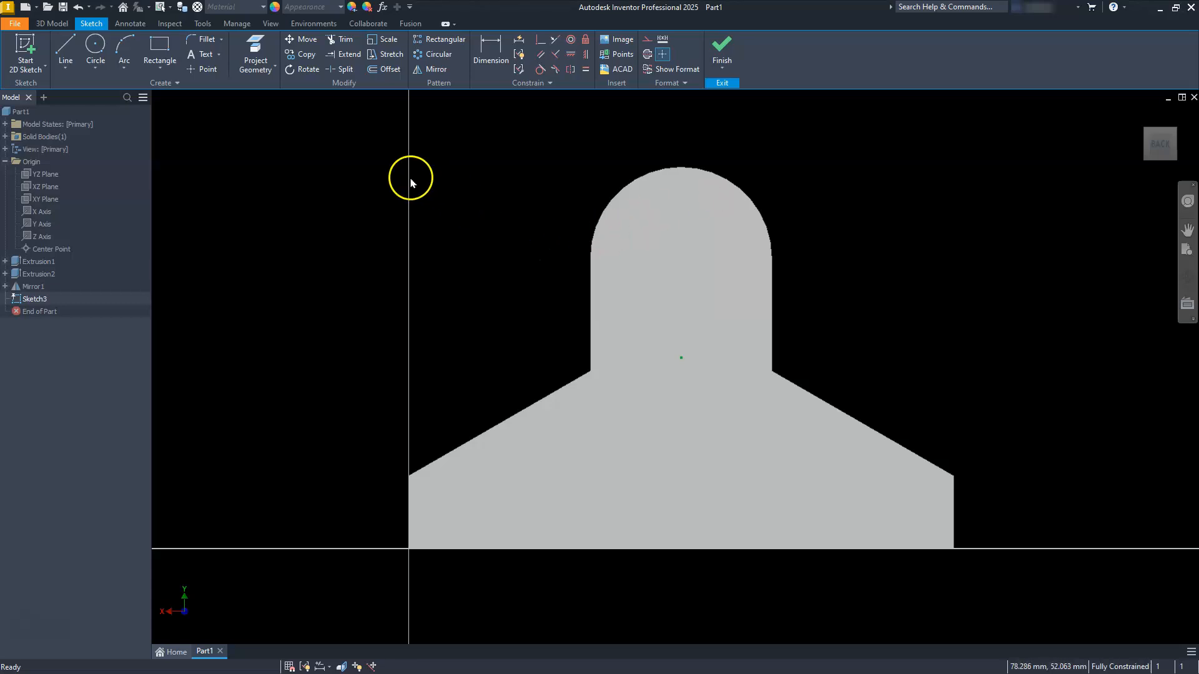
left_click(263, 50)
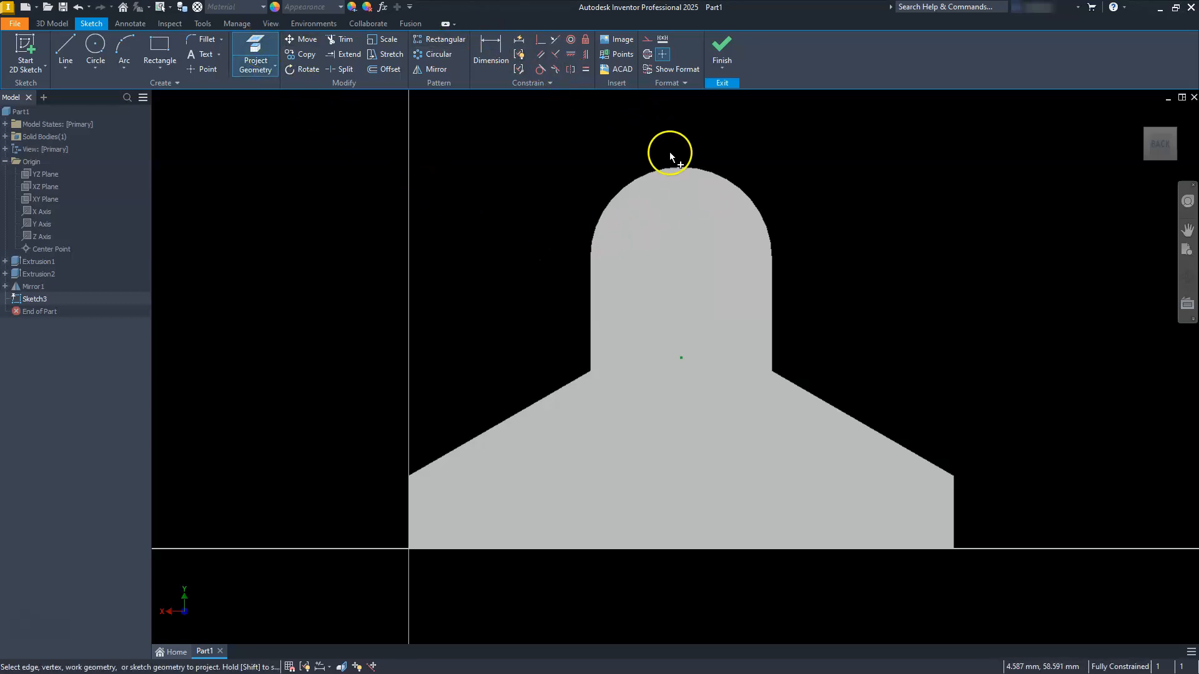
left_click(680, 168)
key("Escape")
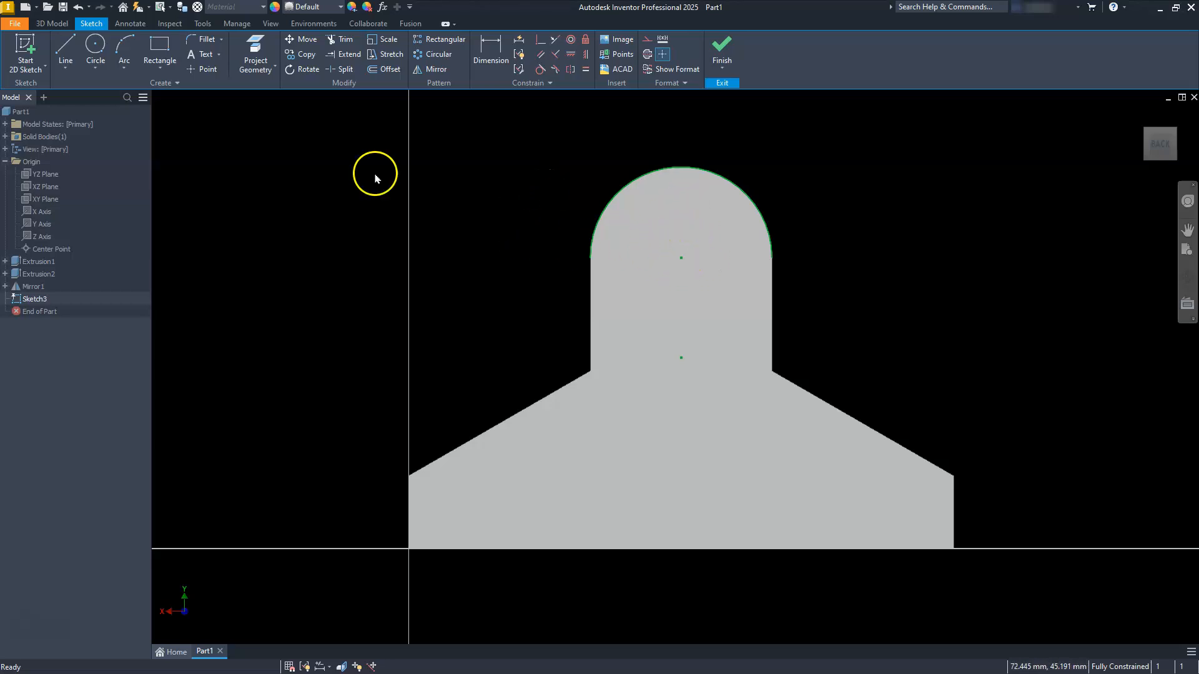
Step: Sketch a center-to-center slot from the projected arc's center straight down, about 51 mm between centers and about 11 mm in arc radius
left_click(97, 75)
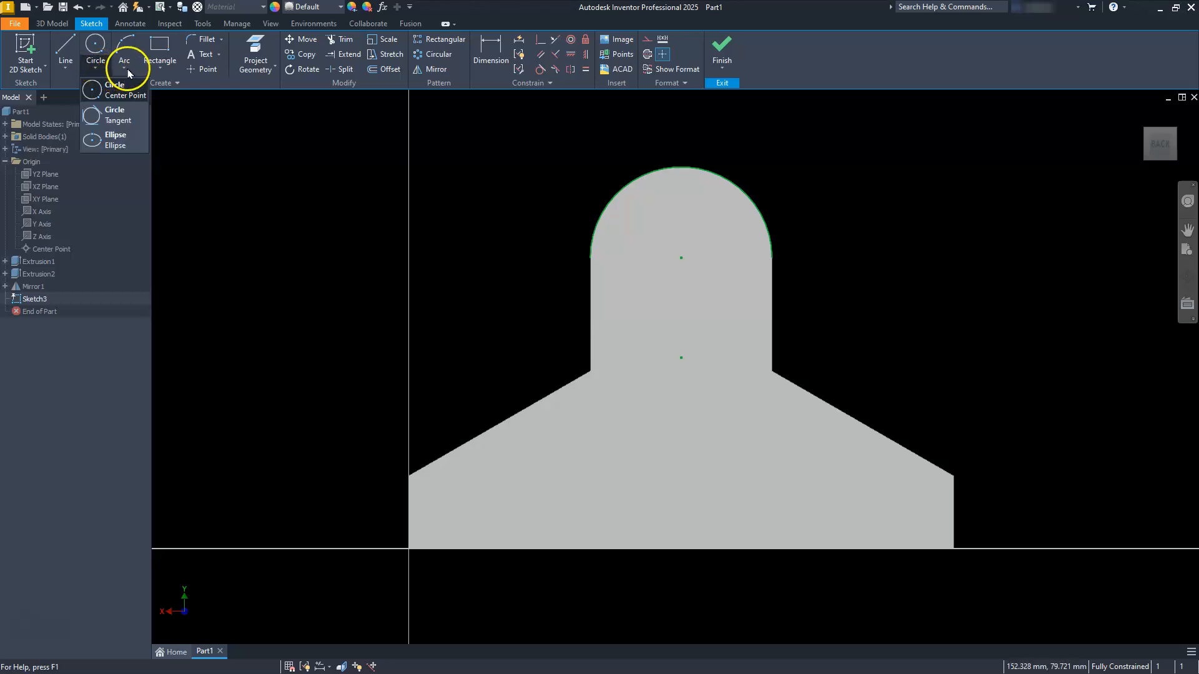
left_click(162, 73)
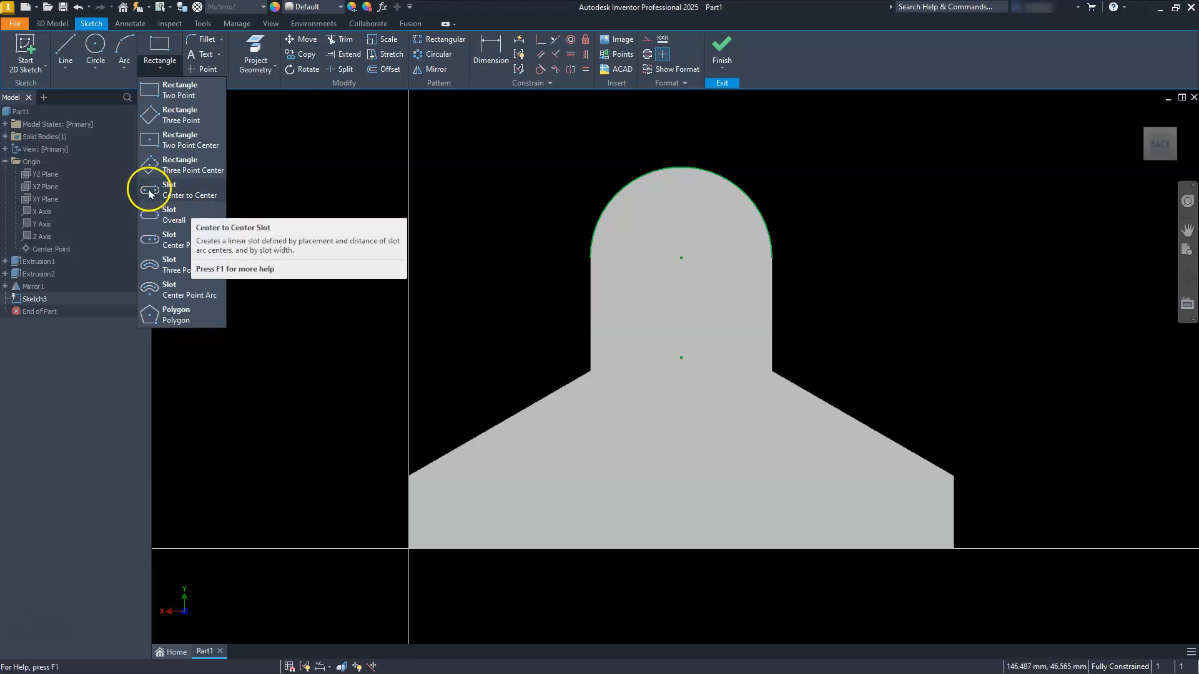
left_click(179, 194)
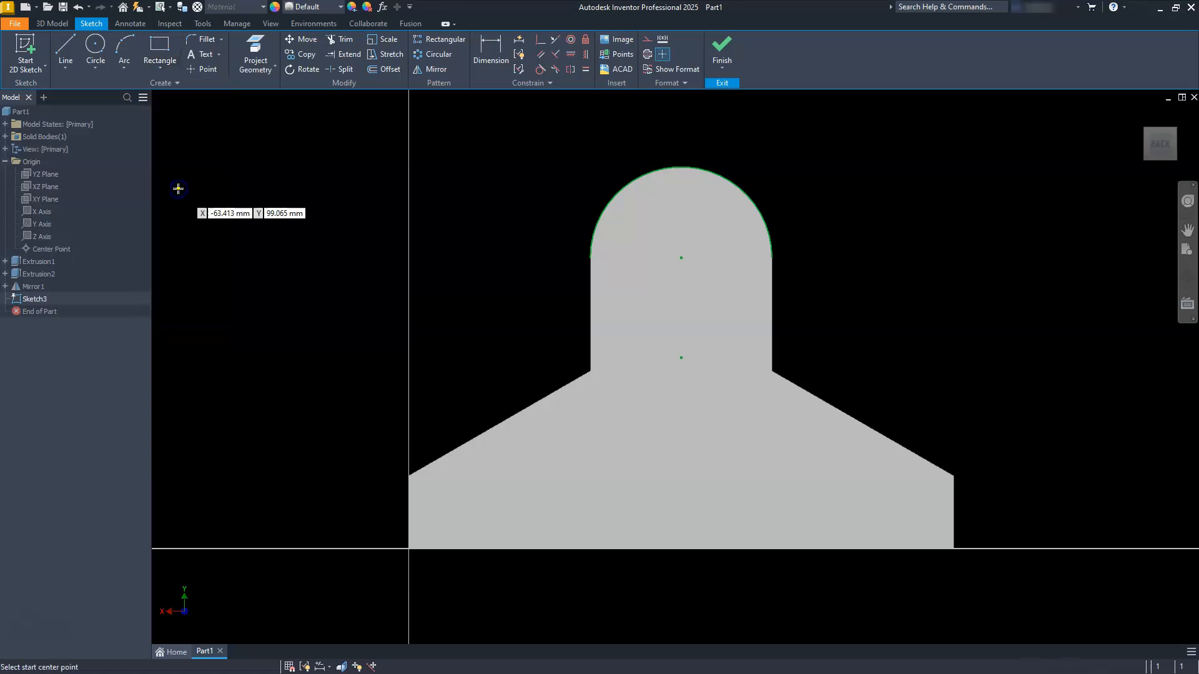
left_click(681, 258)
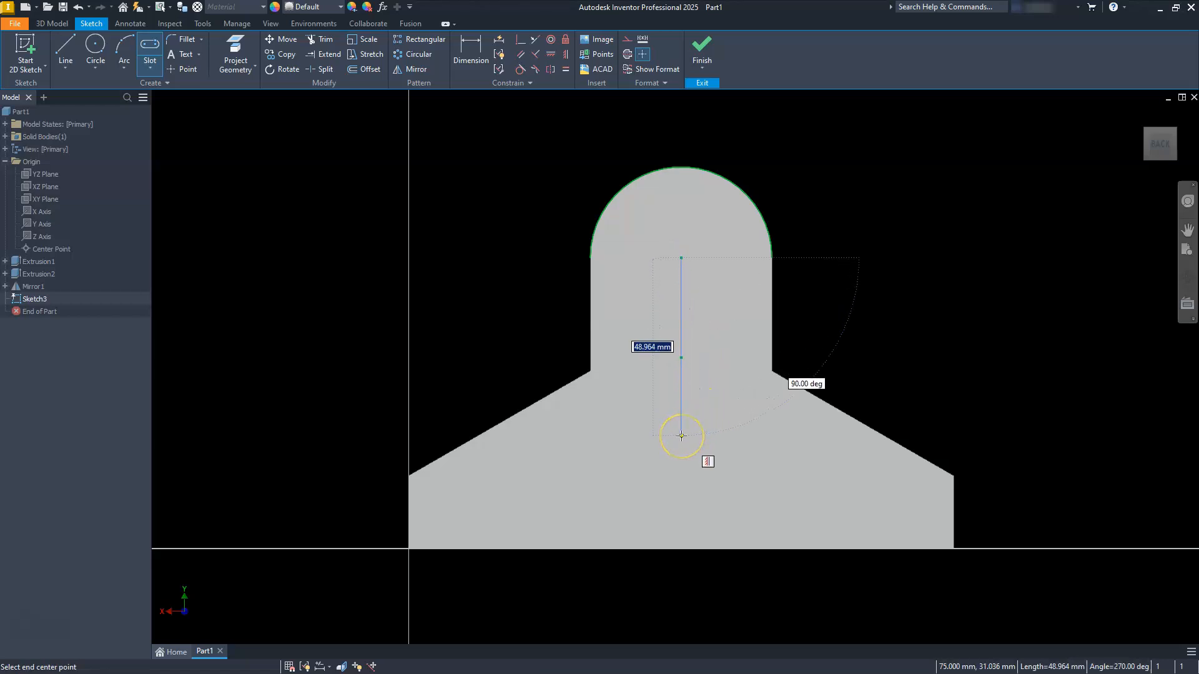
left_click(681, 444)
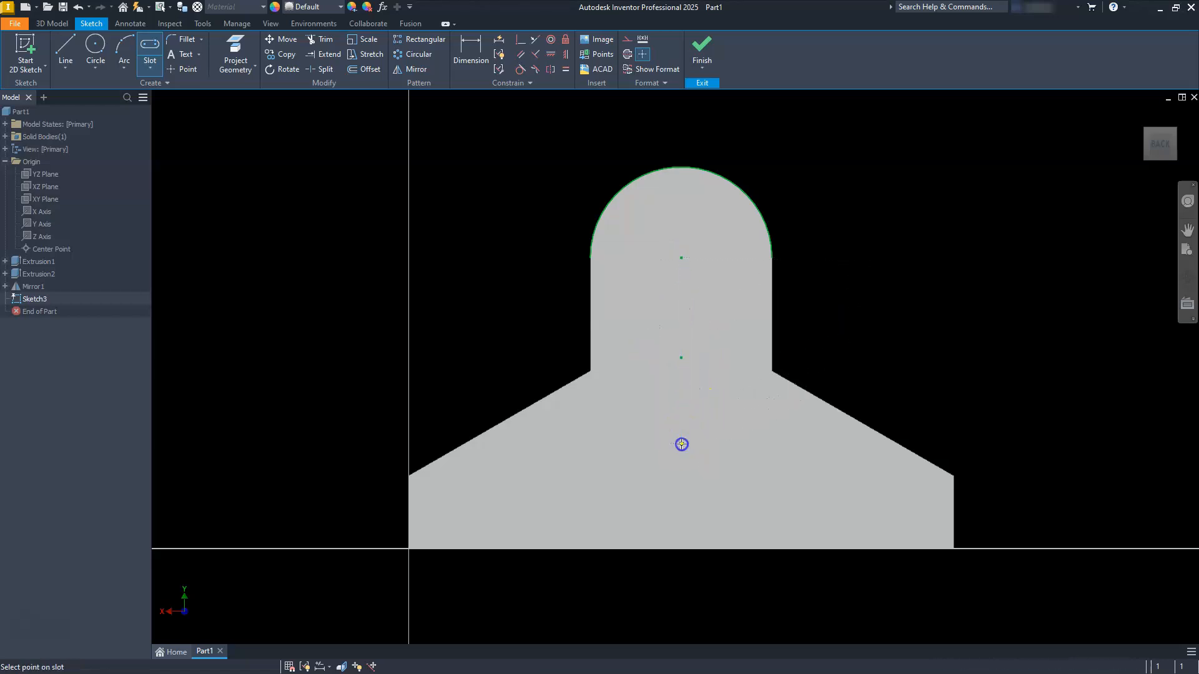
left_click(641, 434)
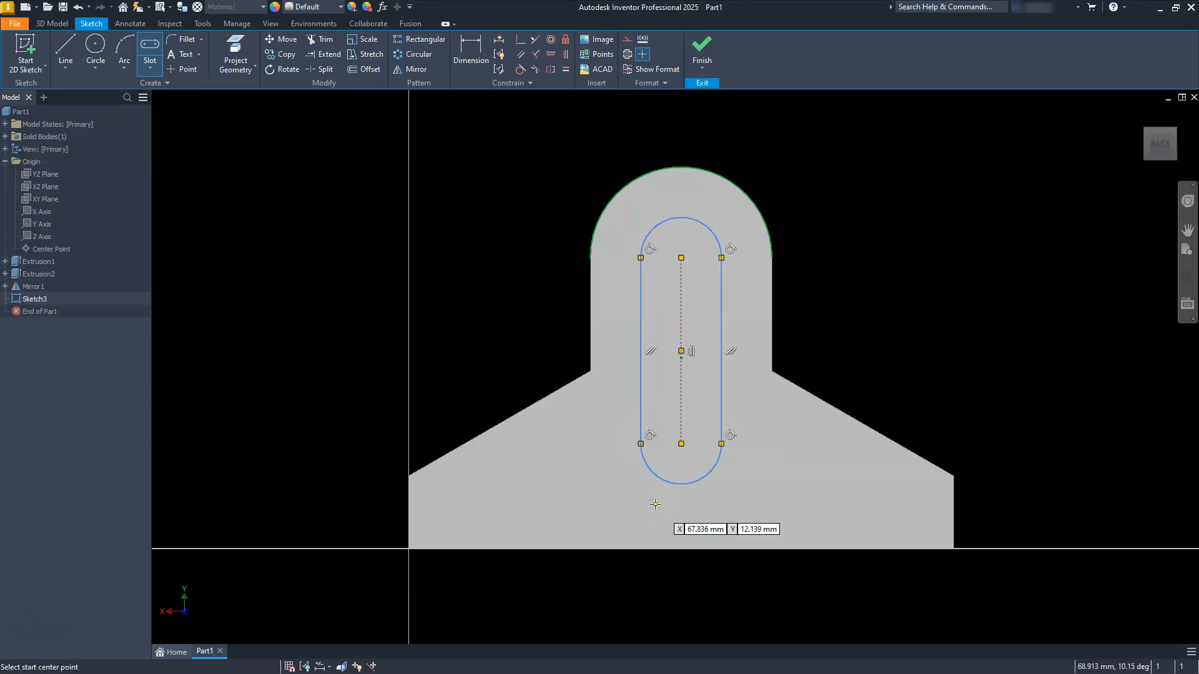
Step: Dimension the slot with 45.4 mm between its arc centers and a 15 mm arc radius
key("Escape")
left_click(465, 36)
left_click(684, 297)
left_click(522, 329)
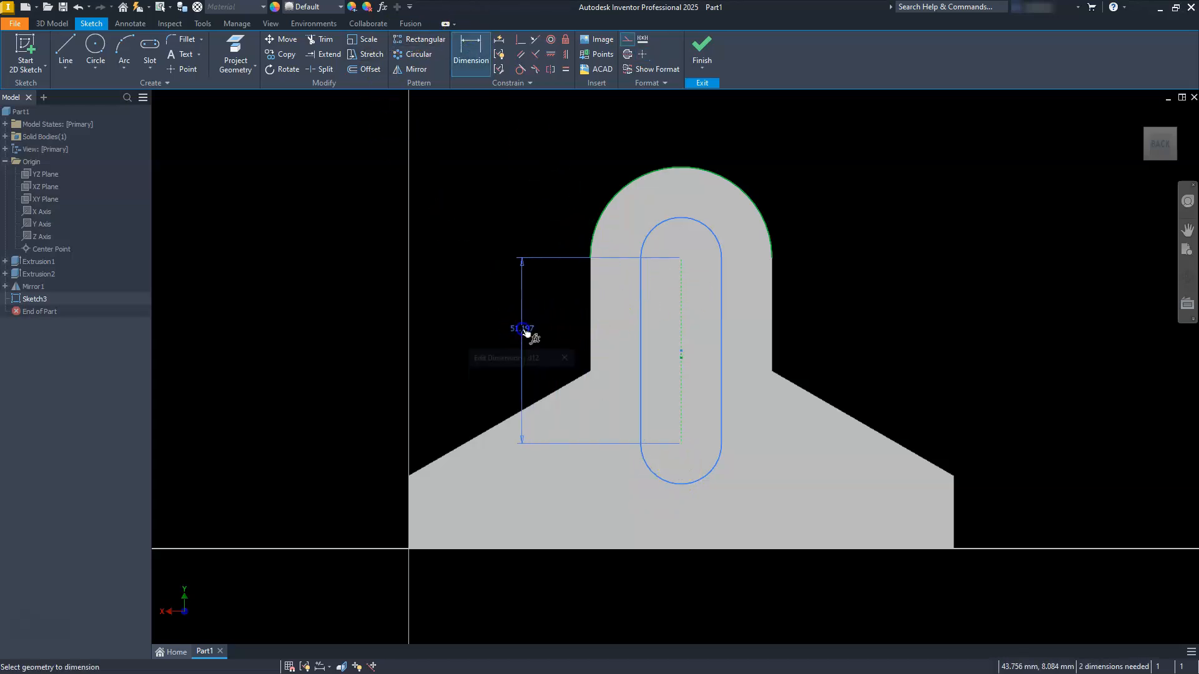
type("45.4")
key("Return")
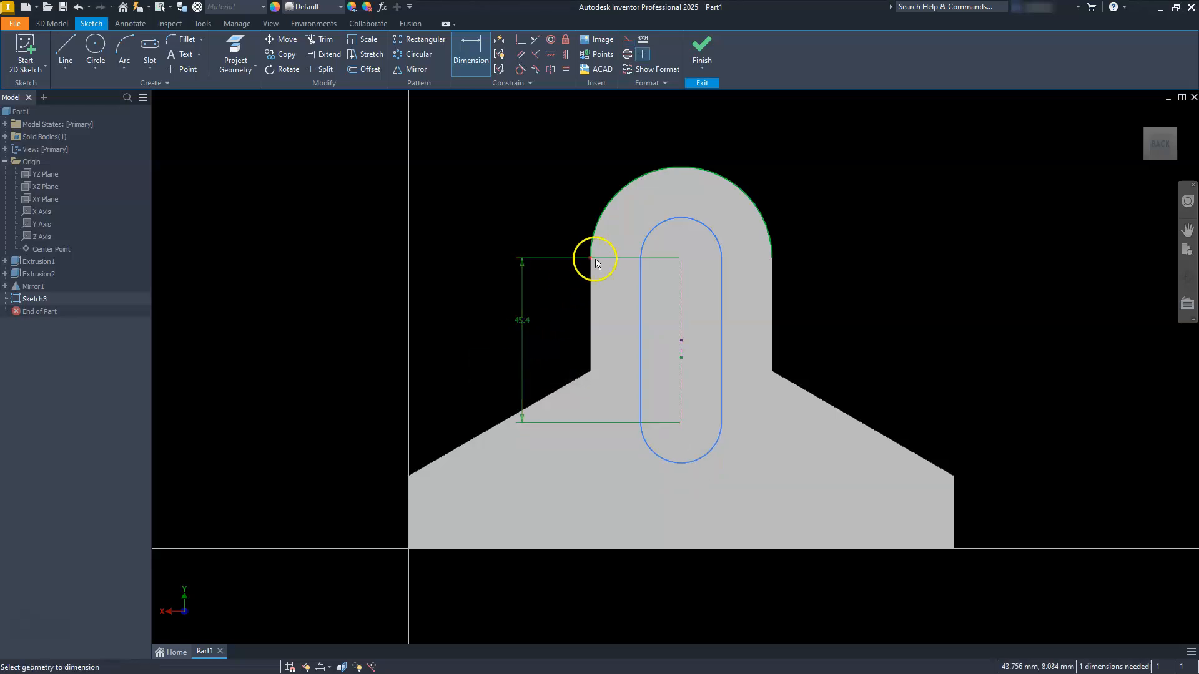
left_click(646, 237)
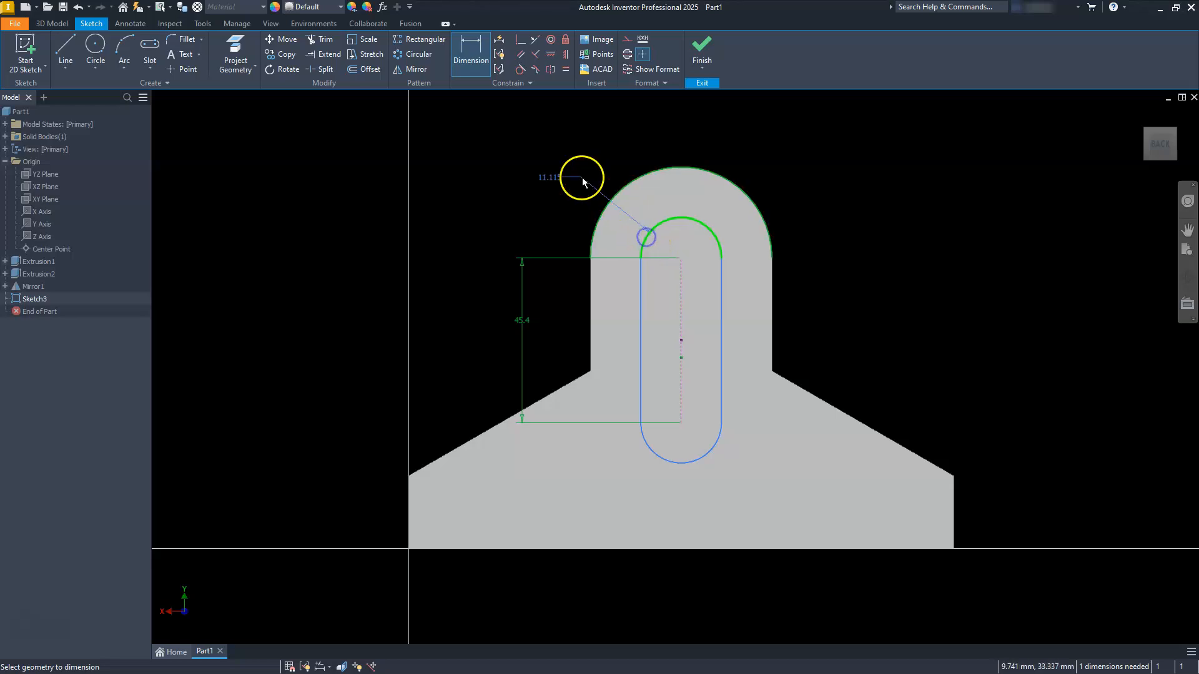
left_click(569, 183)
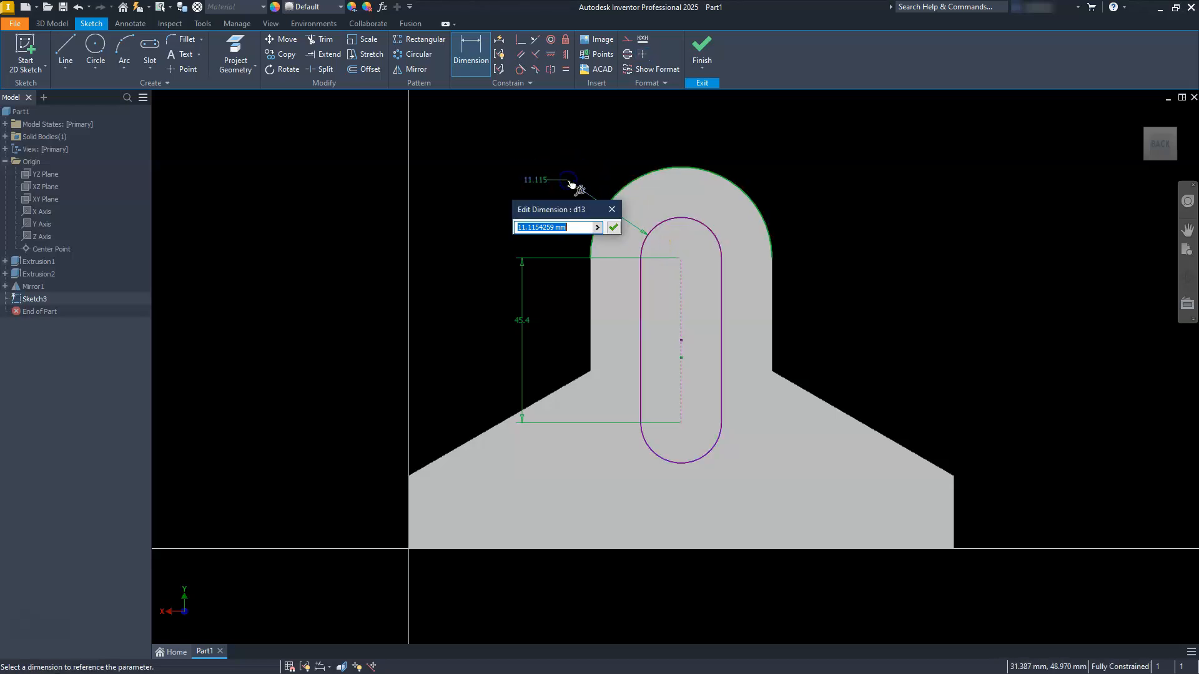
key("Return")
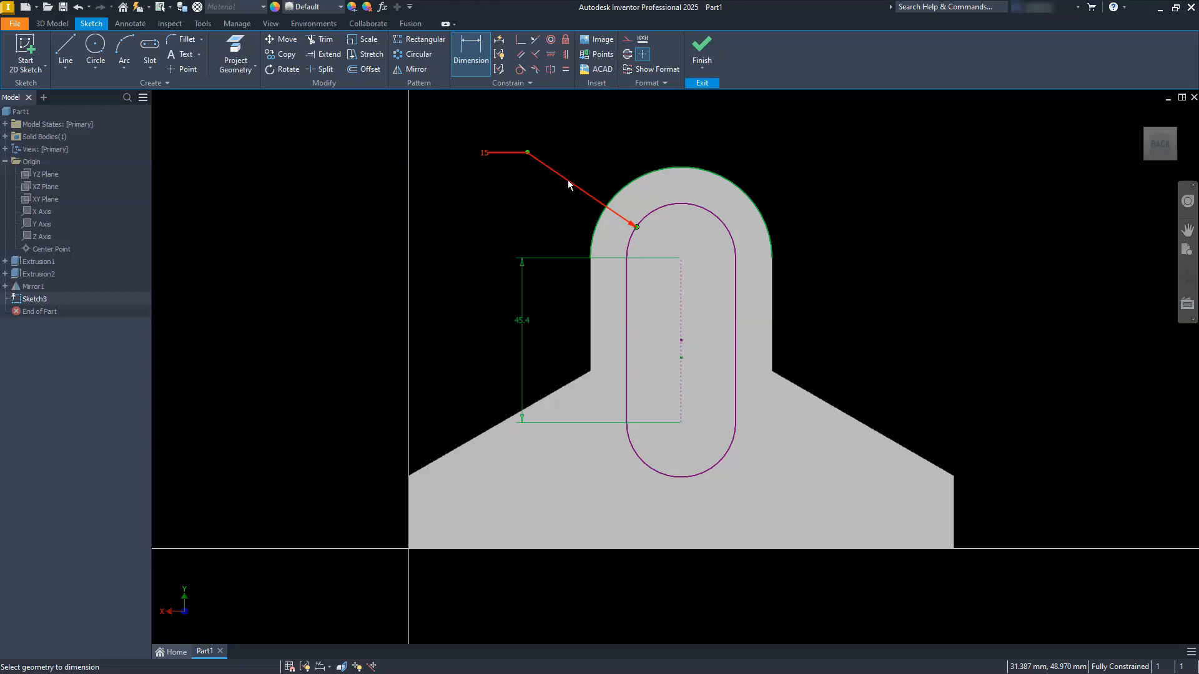
Step: Finish the sketch and extrude the slot profile as a Through All cut into the upright leg
left_click(702, 53)
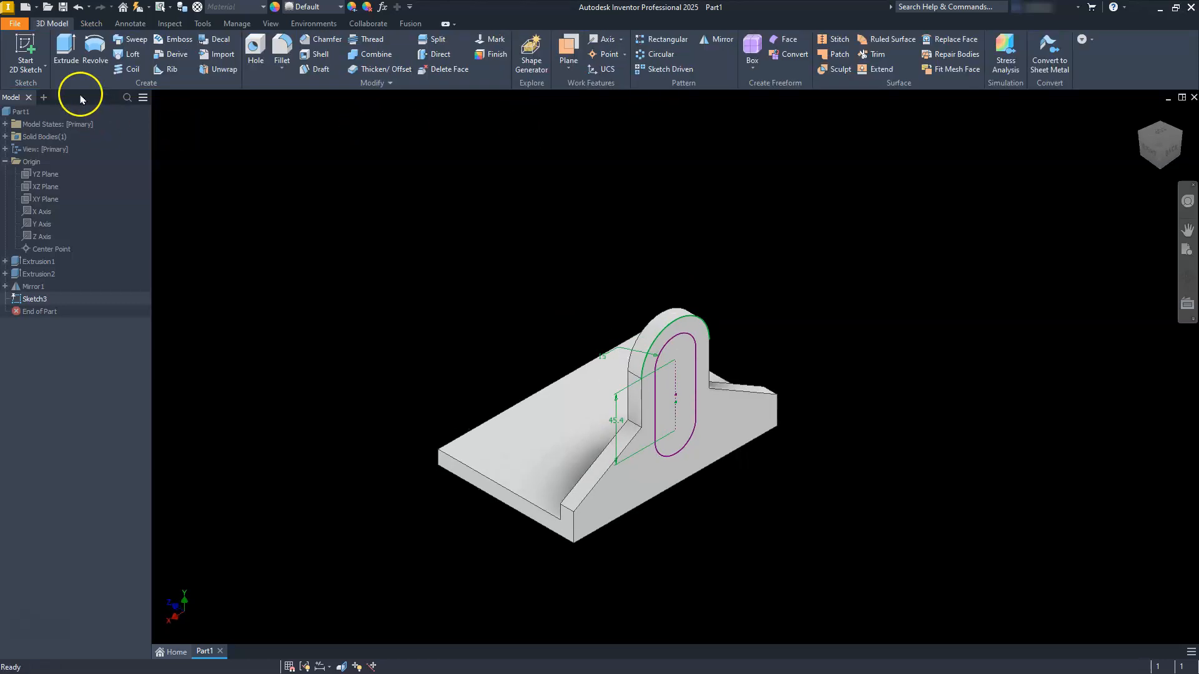
left_click(65, 47)
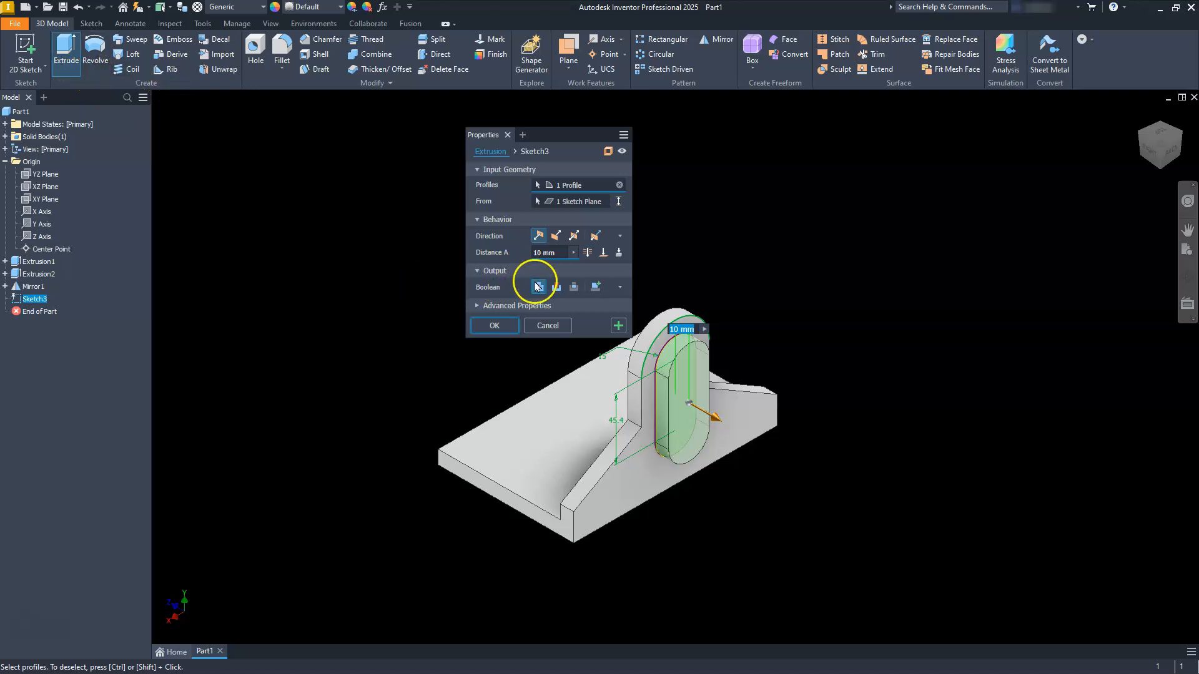
left_click(556, 287)
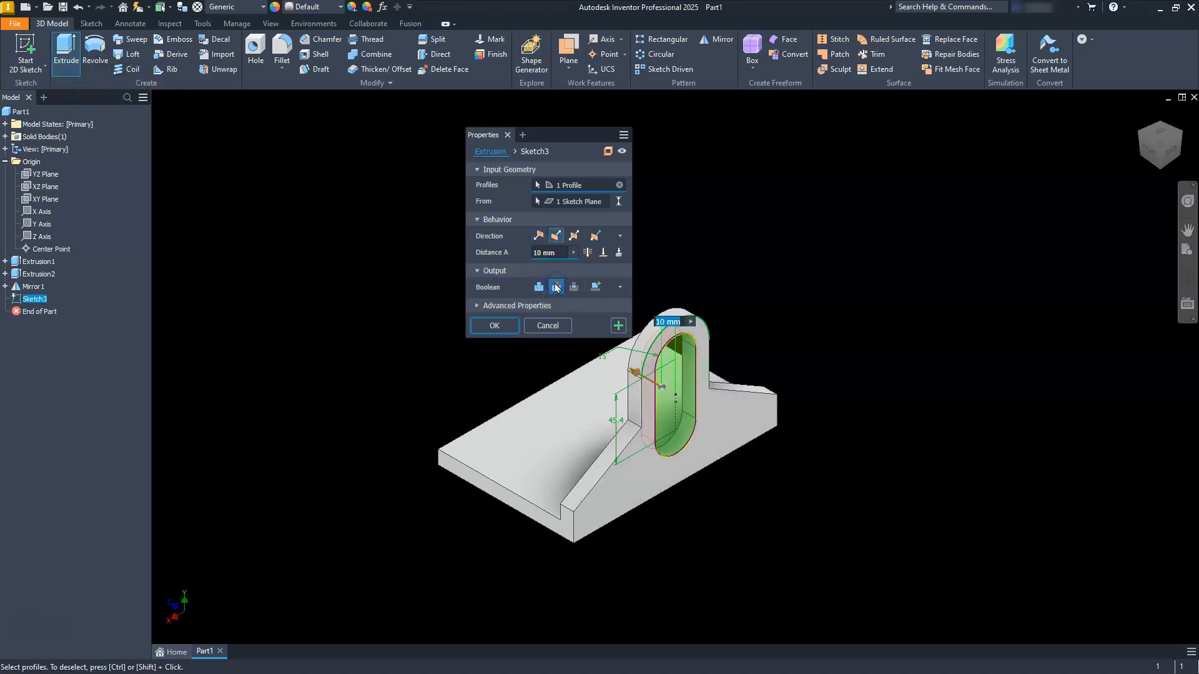
left_click(586, 252)
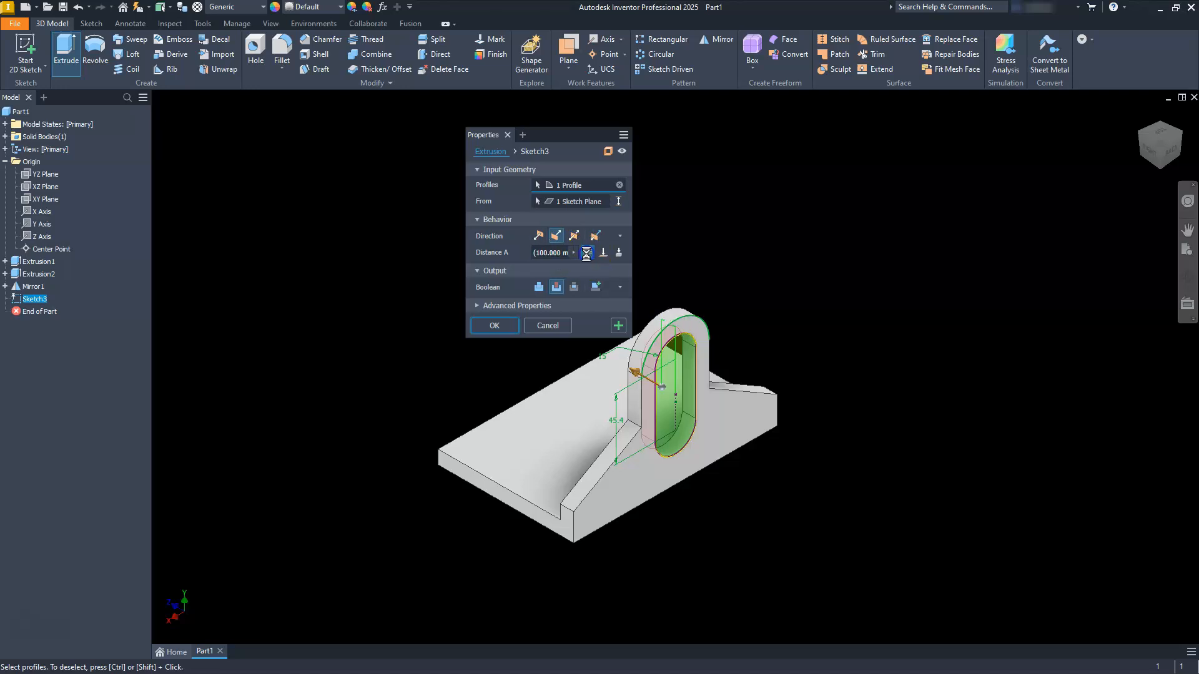
left_click(494, 325)
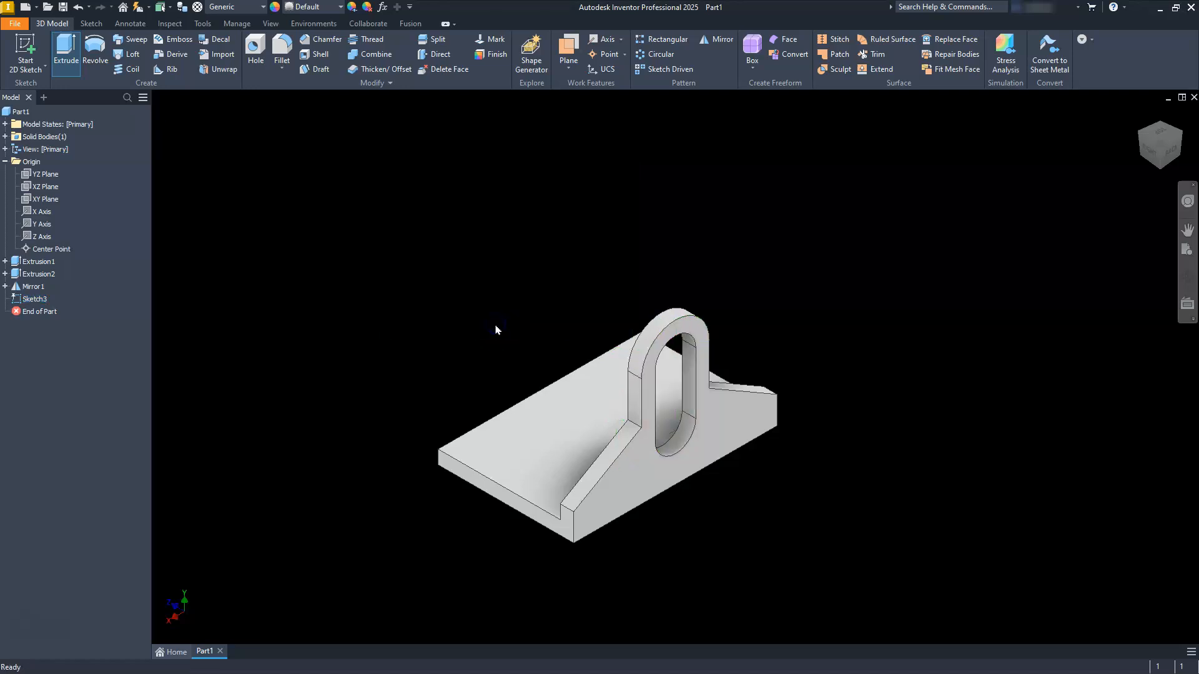
left_click(371, 314)
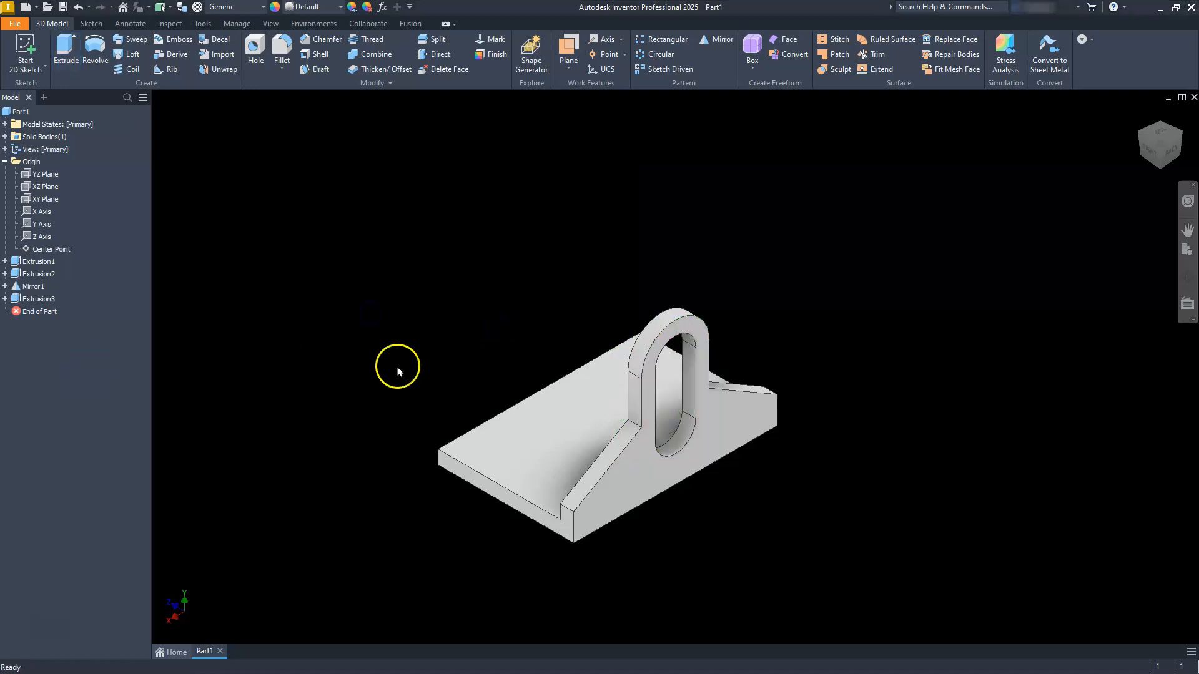
Step: Sketch a two-point rectangle about 93 mm wide on the base plate's top face
left_click(511, 440)
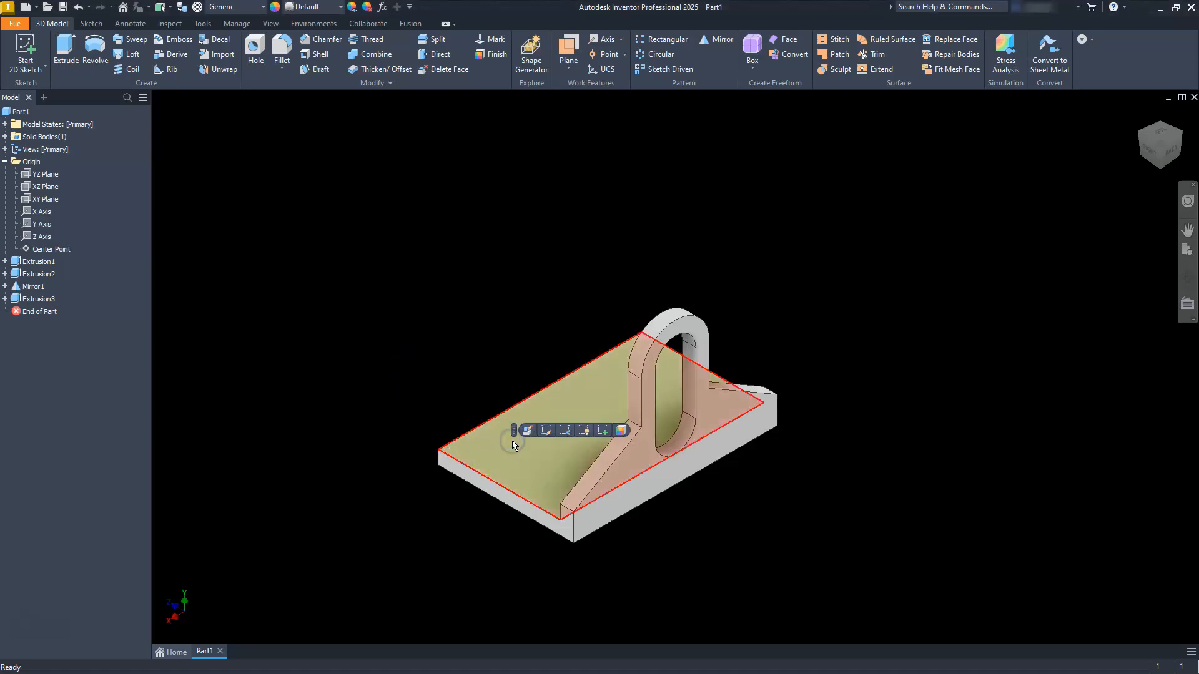
left_click(600, 430)
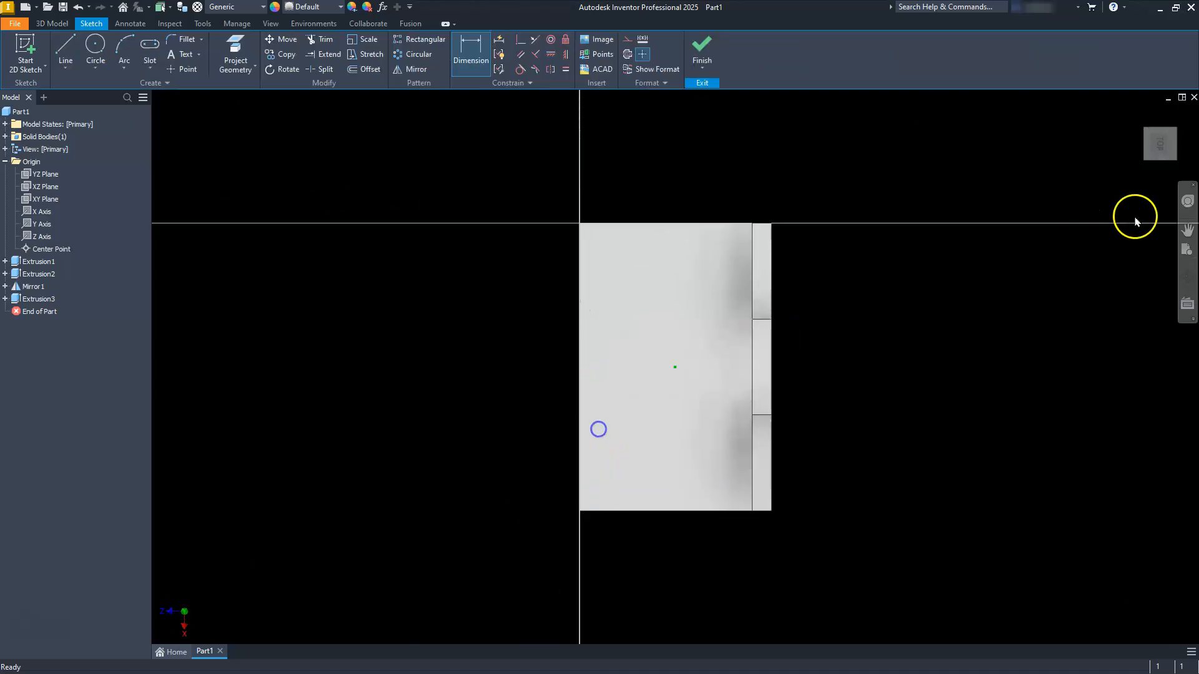
left_click(1176, 112)
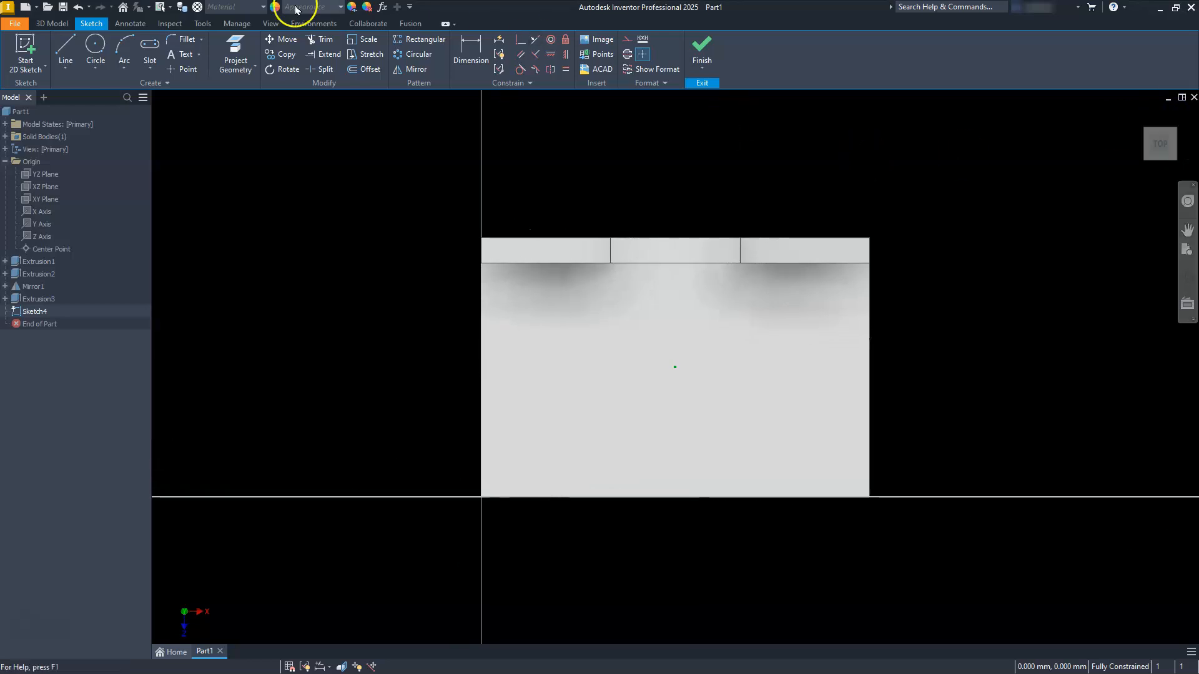
left_click(149, 71)
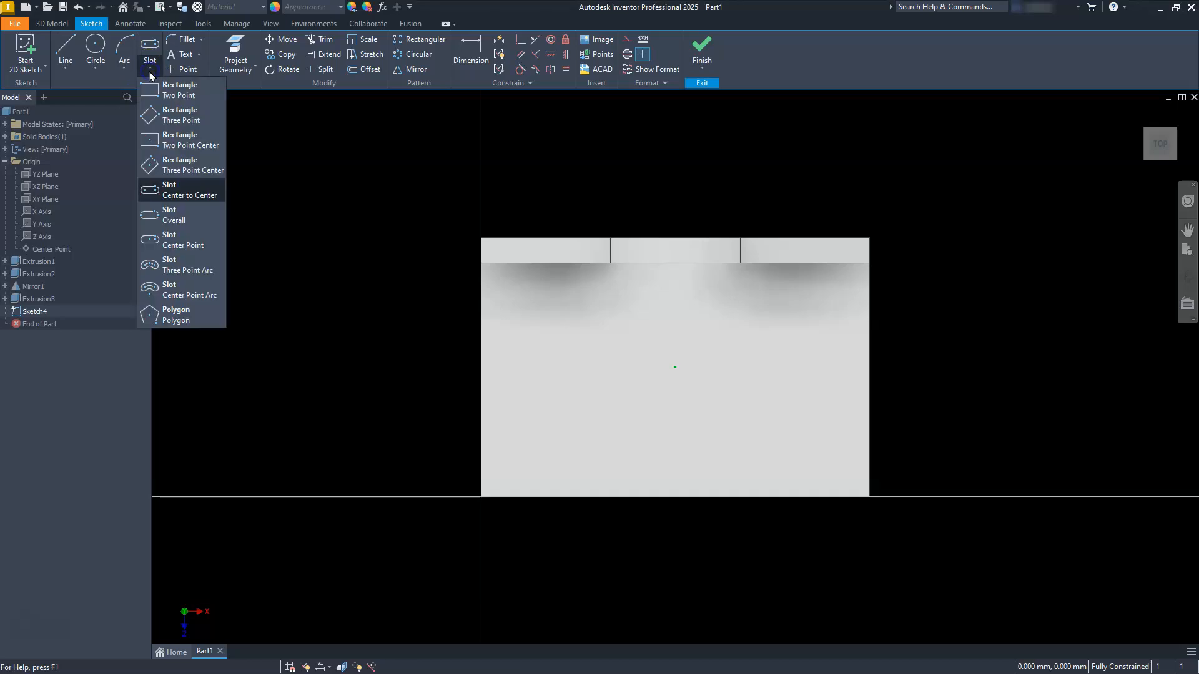
left_click(165, 96)
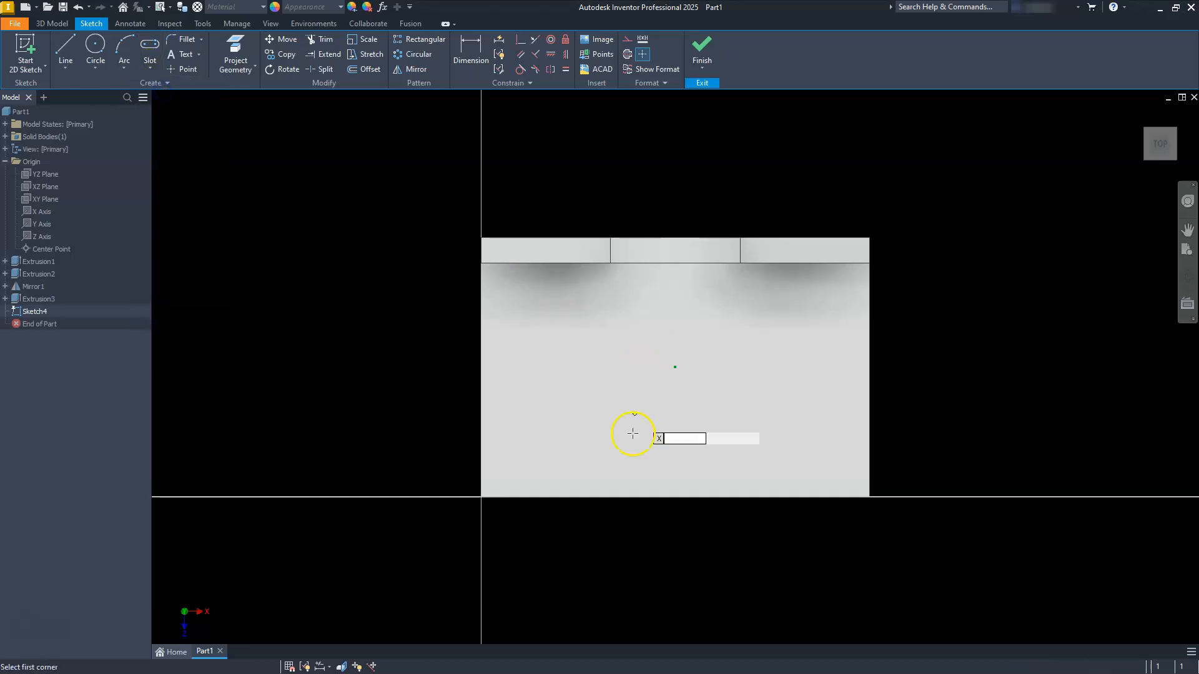
left_click(540, 456)
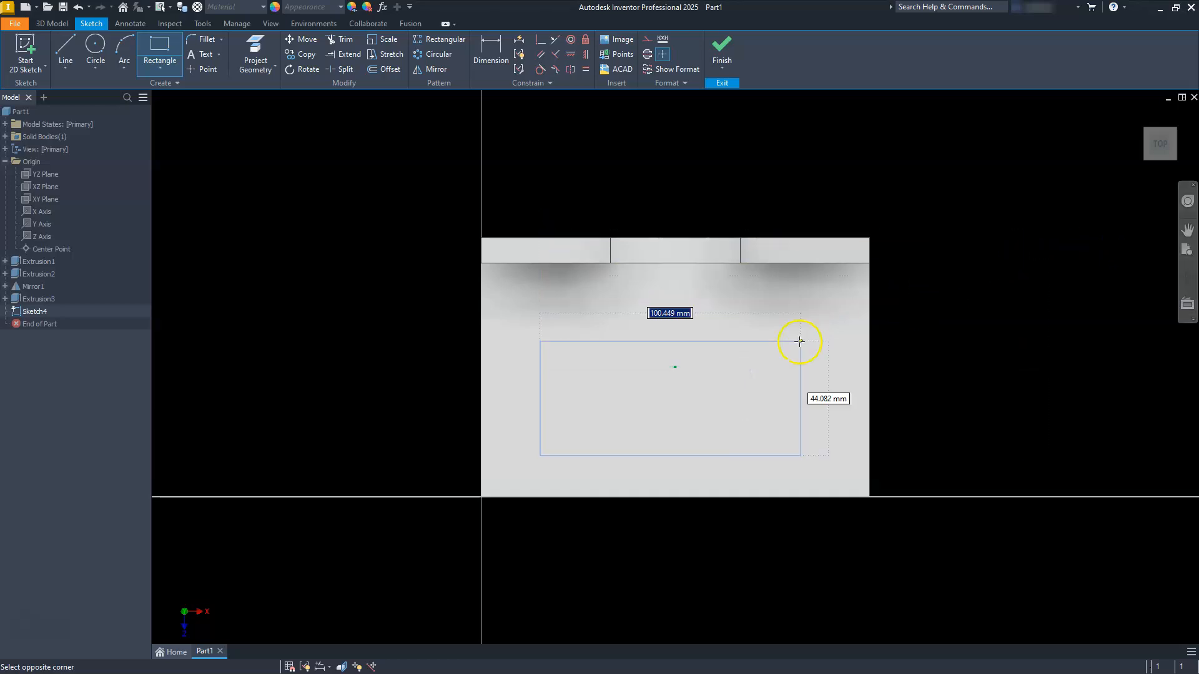
left_click(780, 316)
key("Escape")
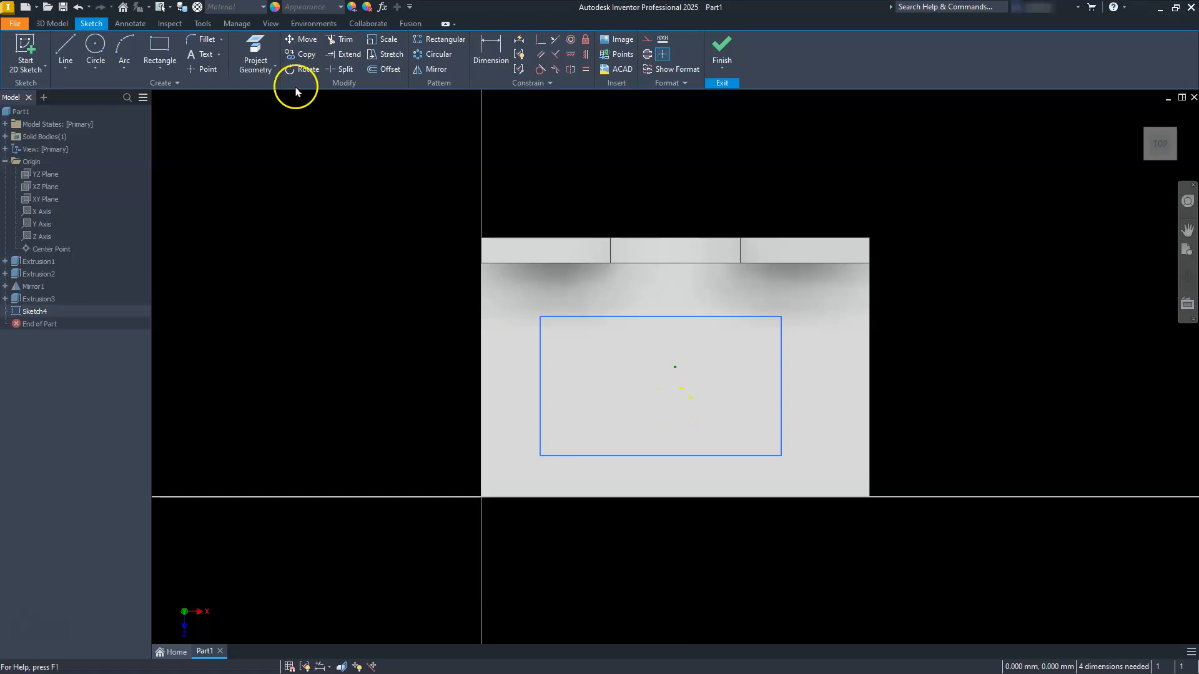
Step: Dimension the rectangle on the base plate as 110 mm wide and 50 mm high
left_click(497, 47)
left_click(597, 455)
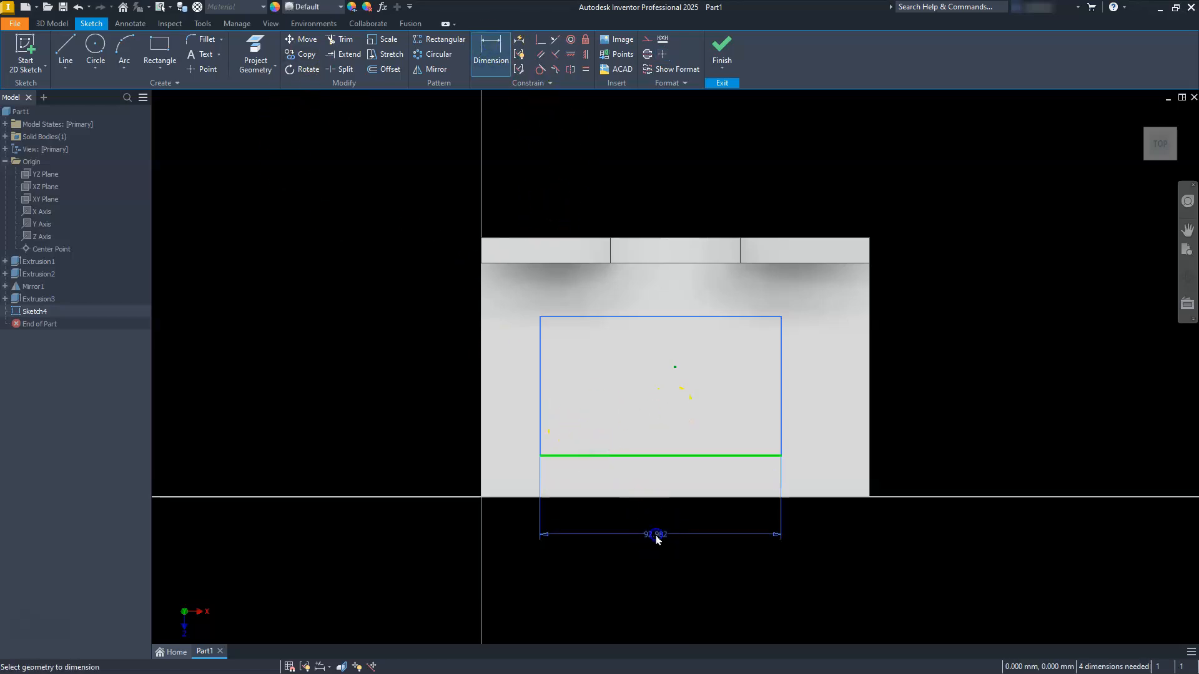
left_click(655, 540)
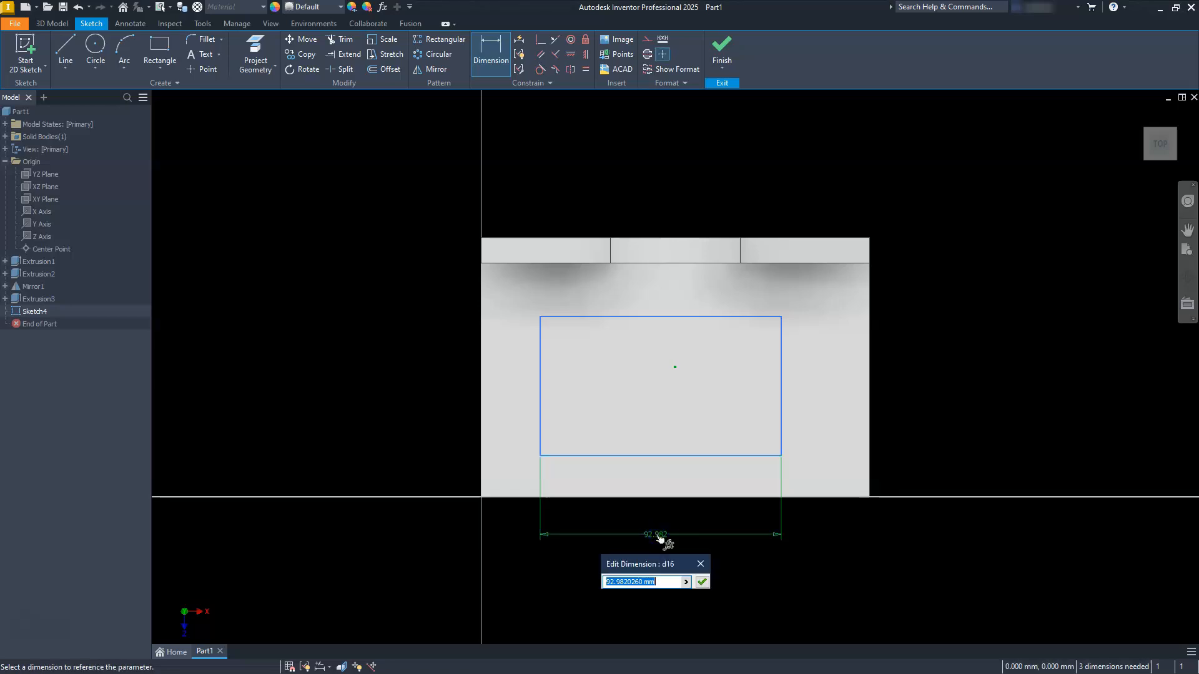
key("Return")
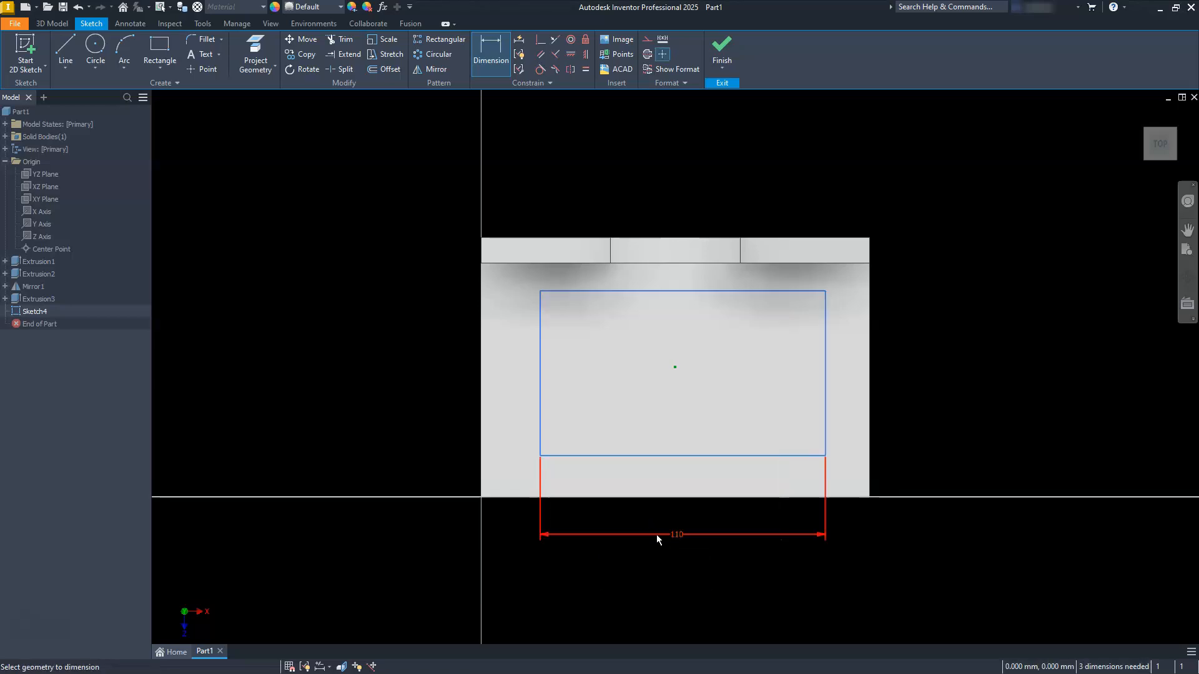
left_click(541, 337)
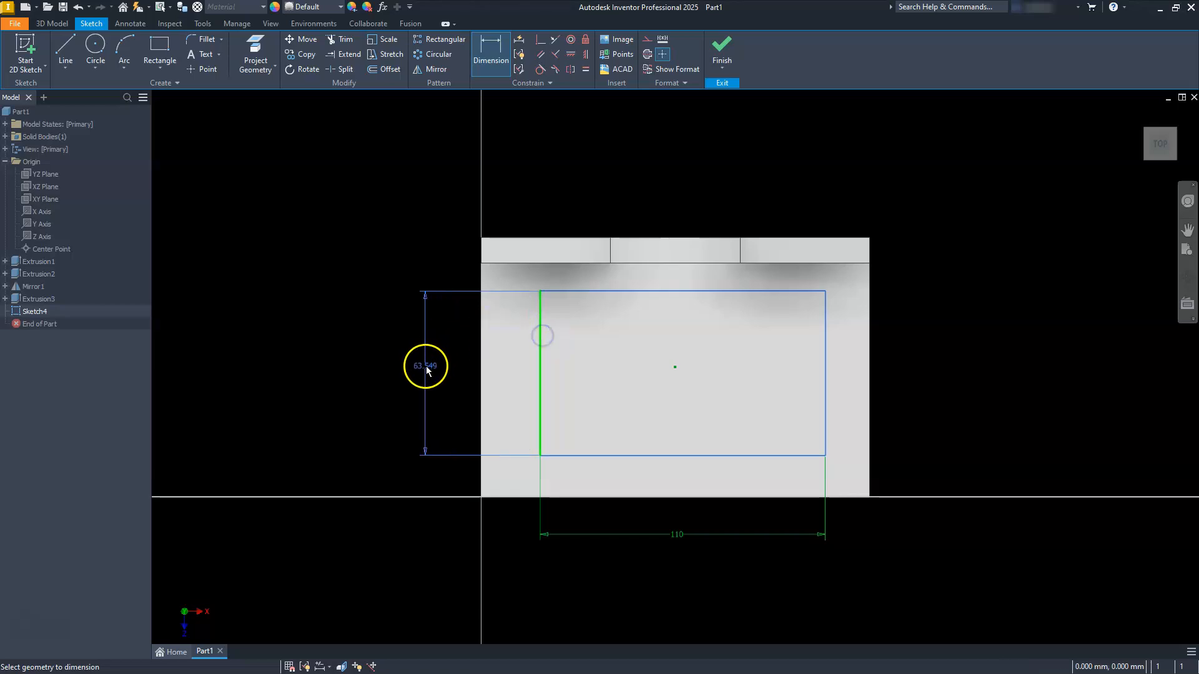
left_click(426, 371)
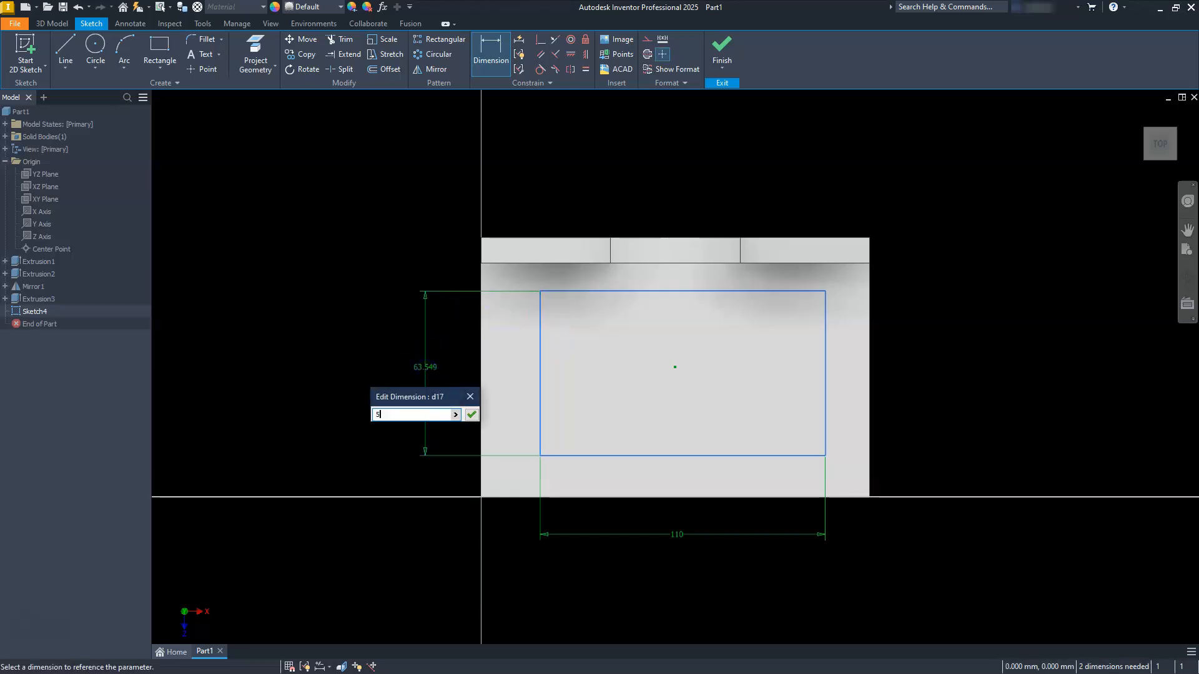
key("Return")
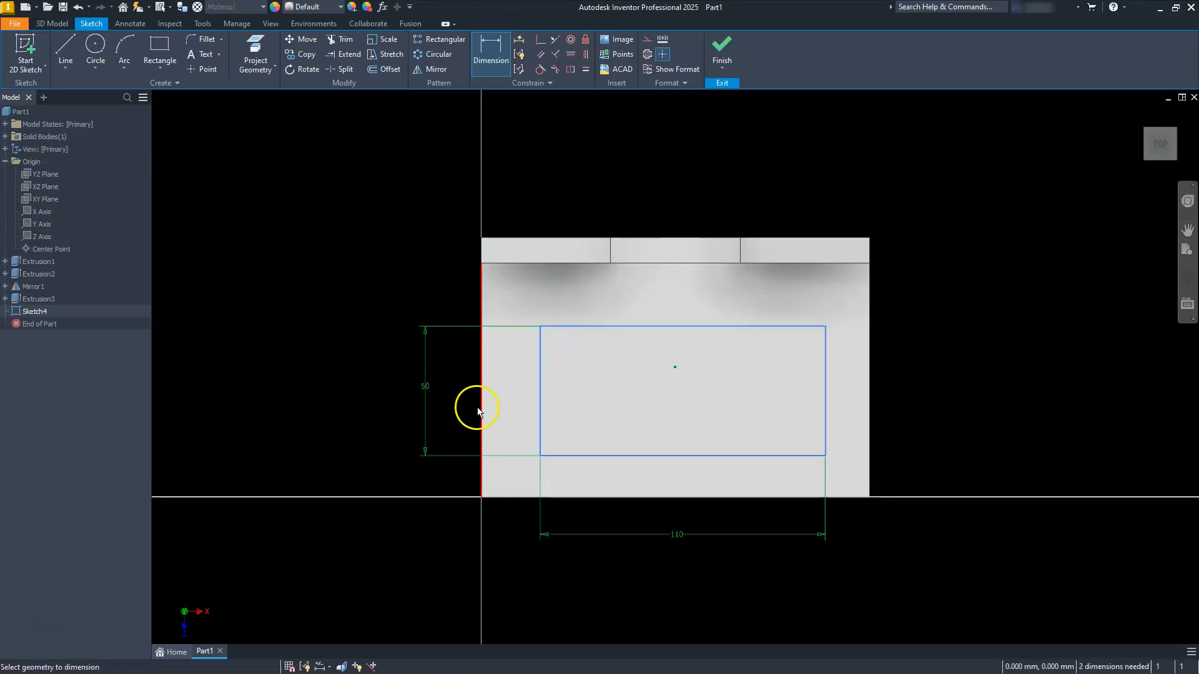
Step: Dimension the rectangle 20 mm from the base plate's left edge and 20 mm from its front edge
left_click(480, 411)
left_click(539, 427)
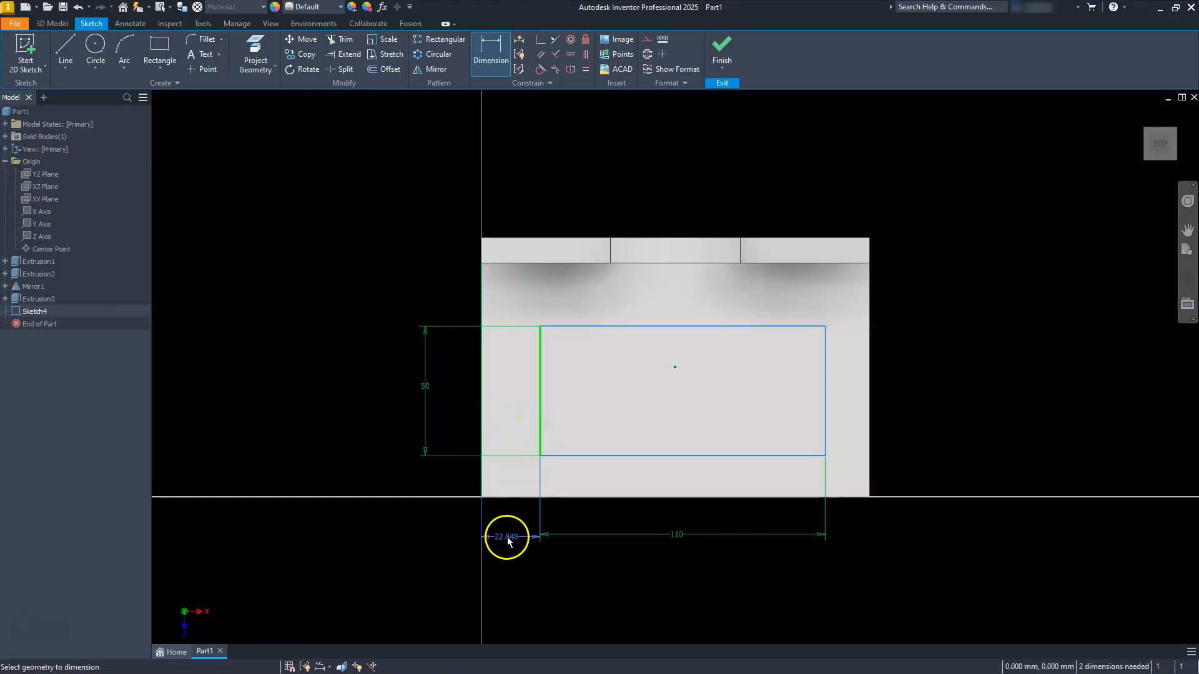
left_click(507, 539)
type("20")
key("Return")
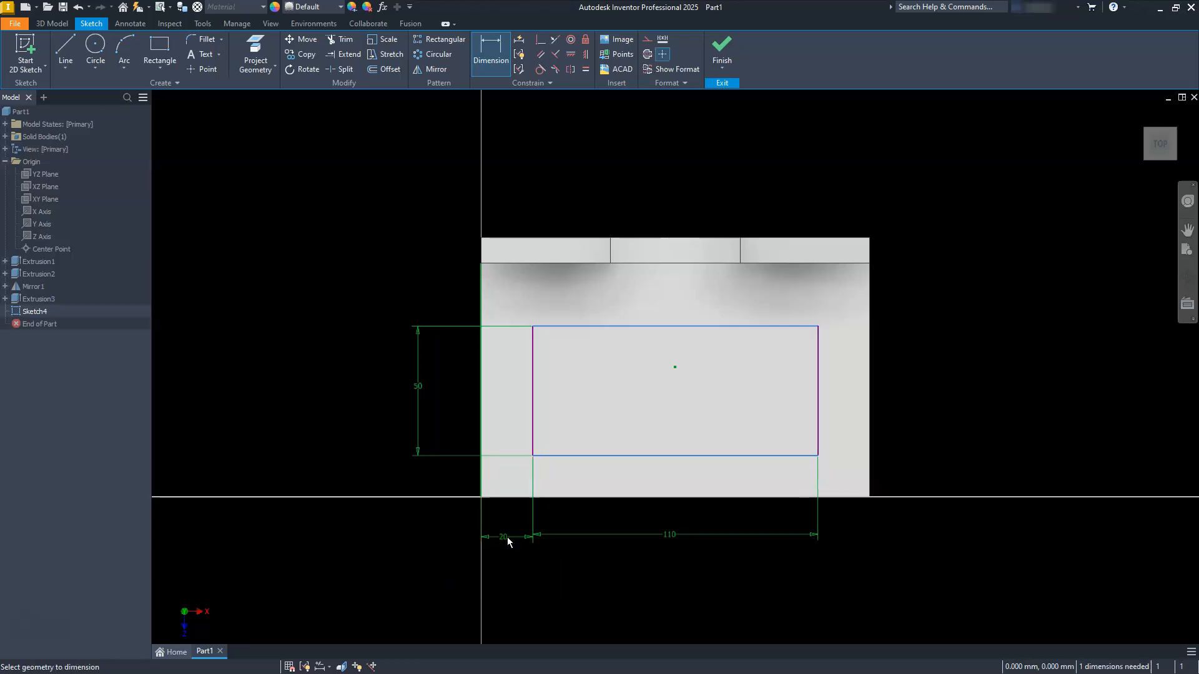
left_click(564, 457)
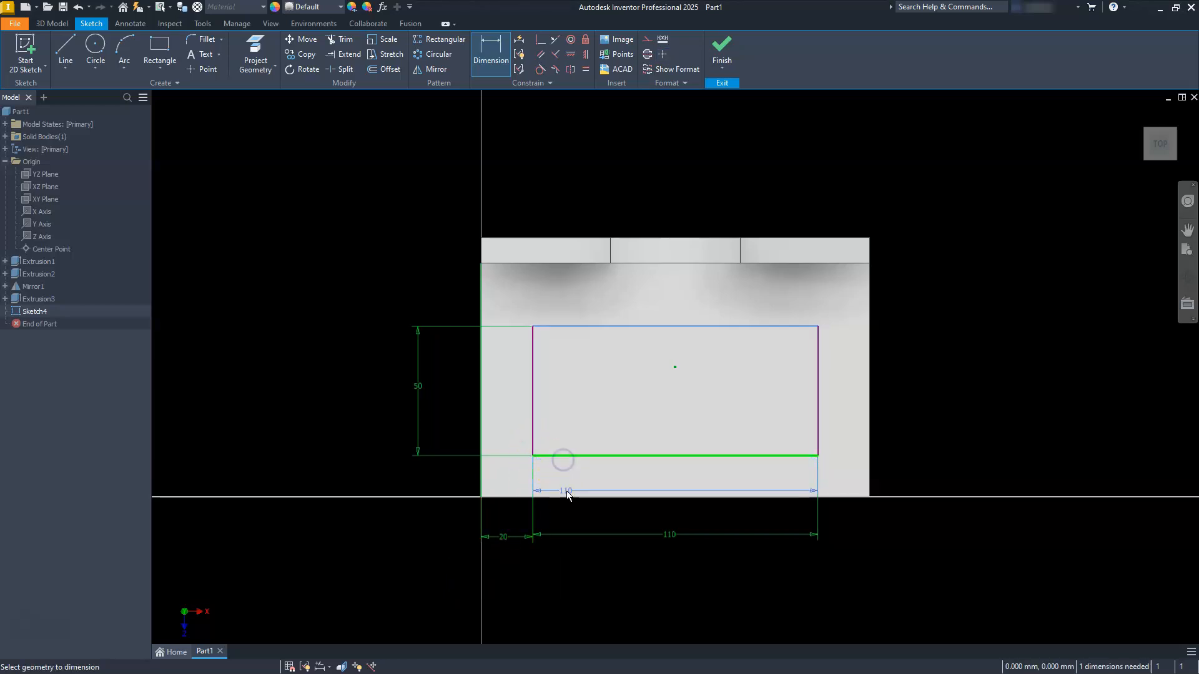
left_click(572, 498)
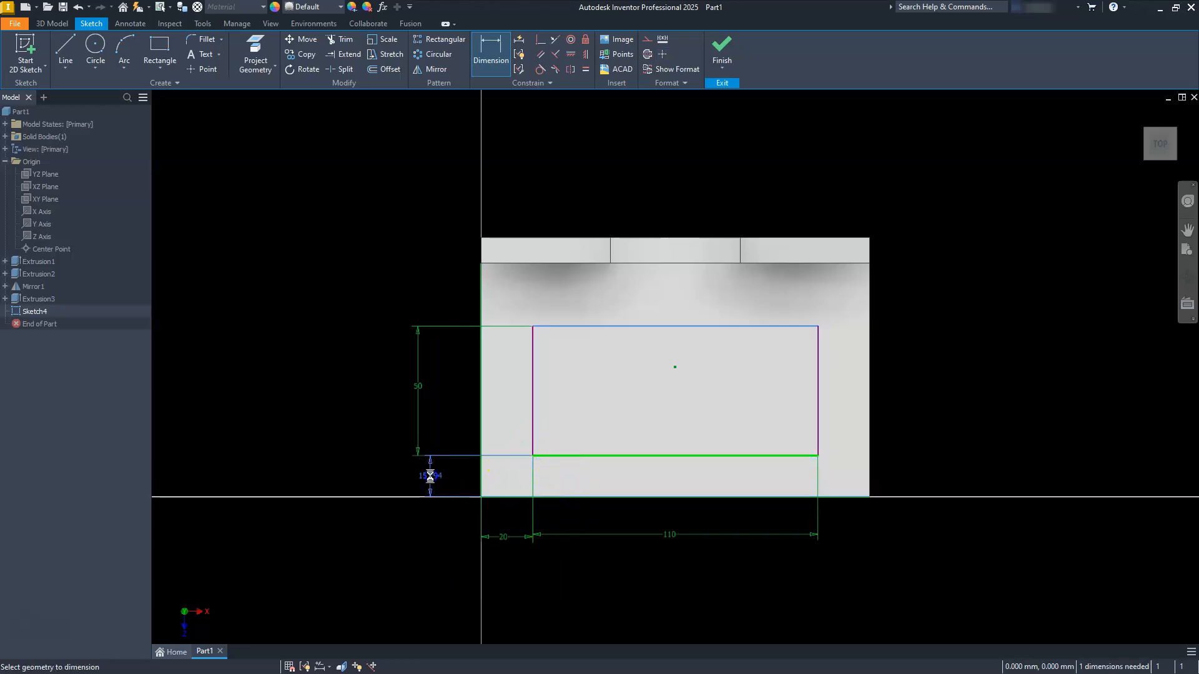
left_click(431, 480)
type("20")
key("Return")
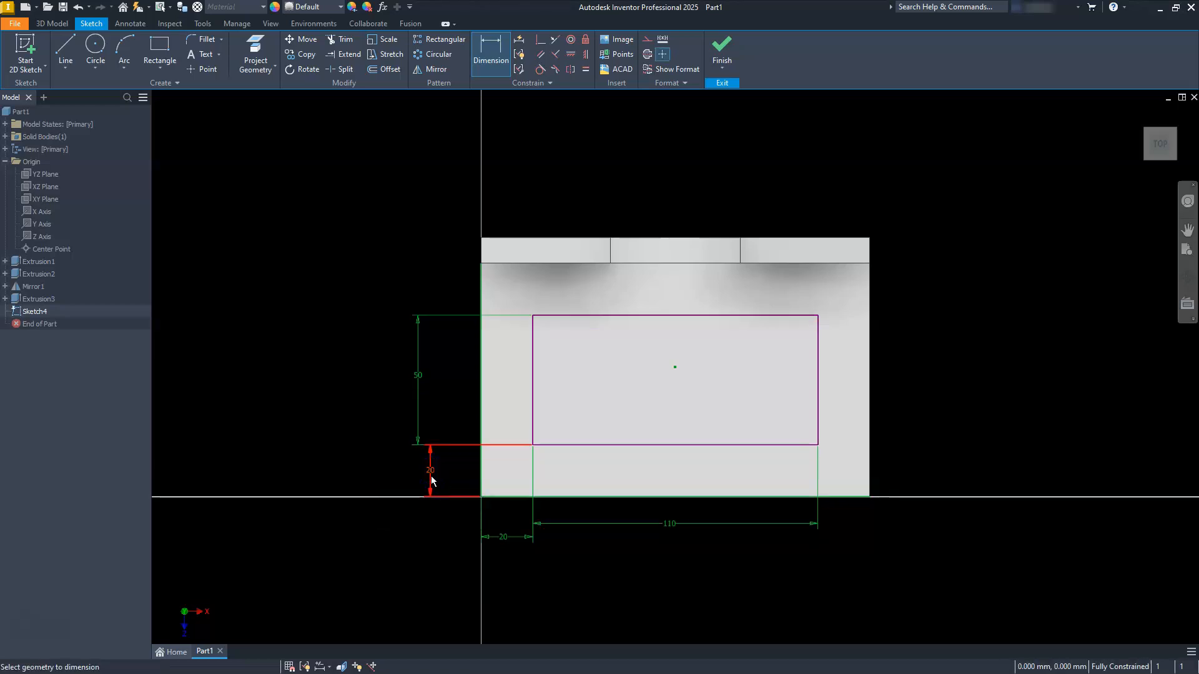
Step: Convert the rectangle to construction lines and draw a circle centred on each of its four corners, the rear-left one about 18 mm in diameter
left_click_drag(509, 289, 834, 460)
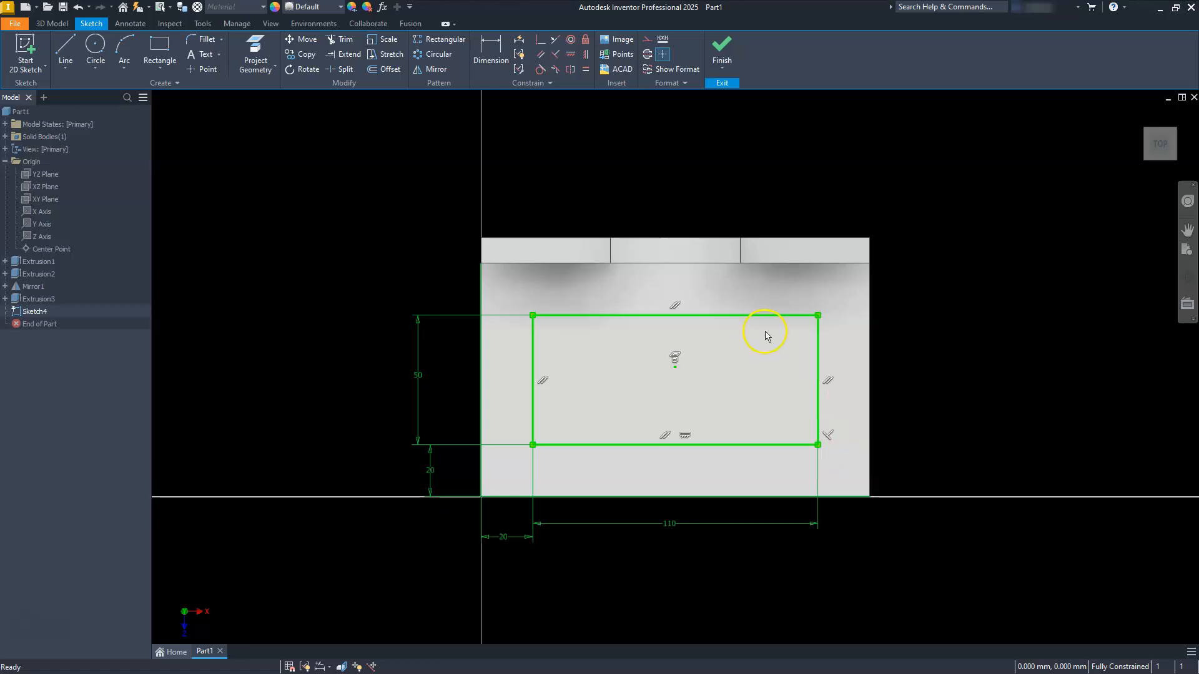
left_click(648, 43)
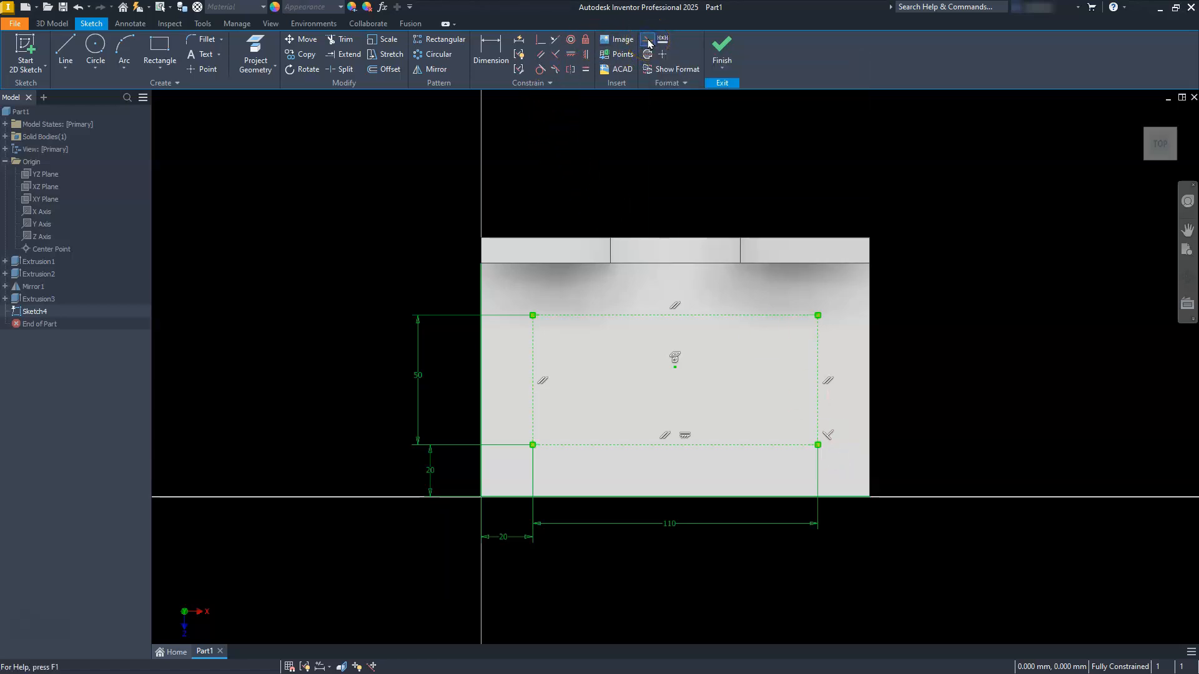
left_click(95, 44)
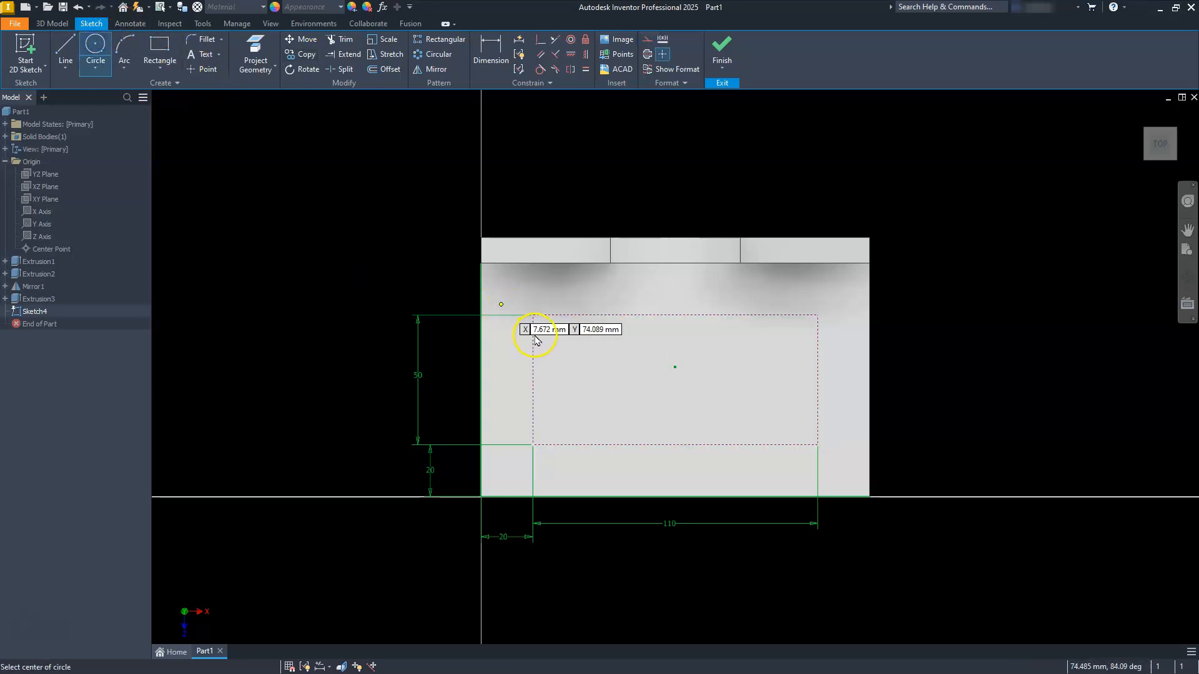
left_click(534, 314)
left_click(543, 294)
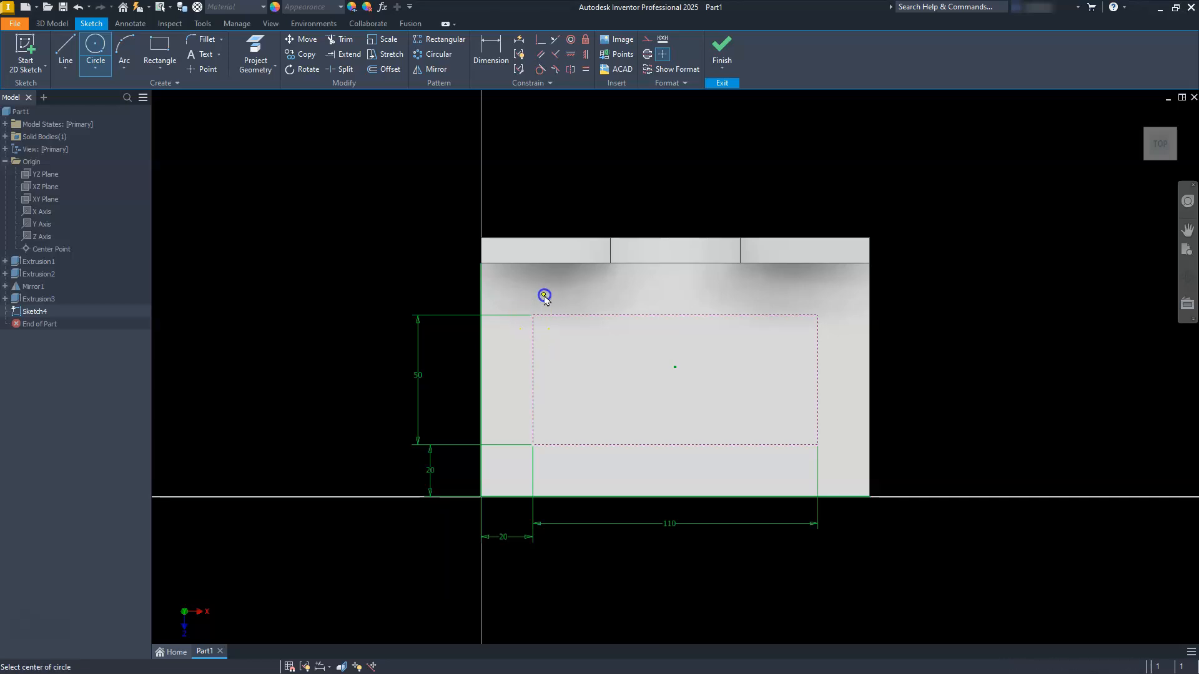
left_click(818, 316)
left_click(840, 337)
left_click(818, 444)
left_click(845, 402)
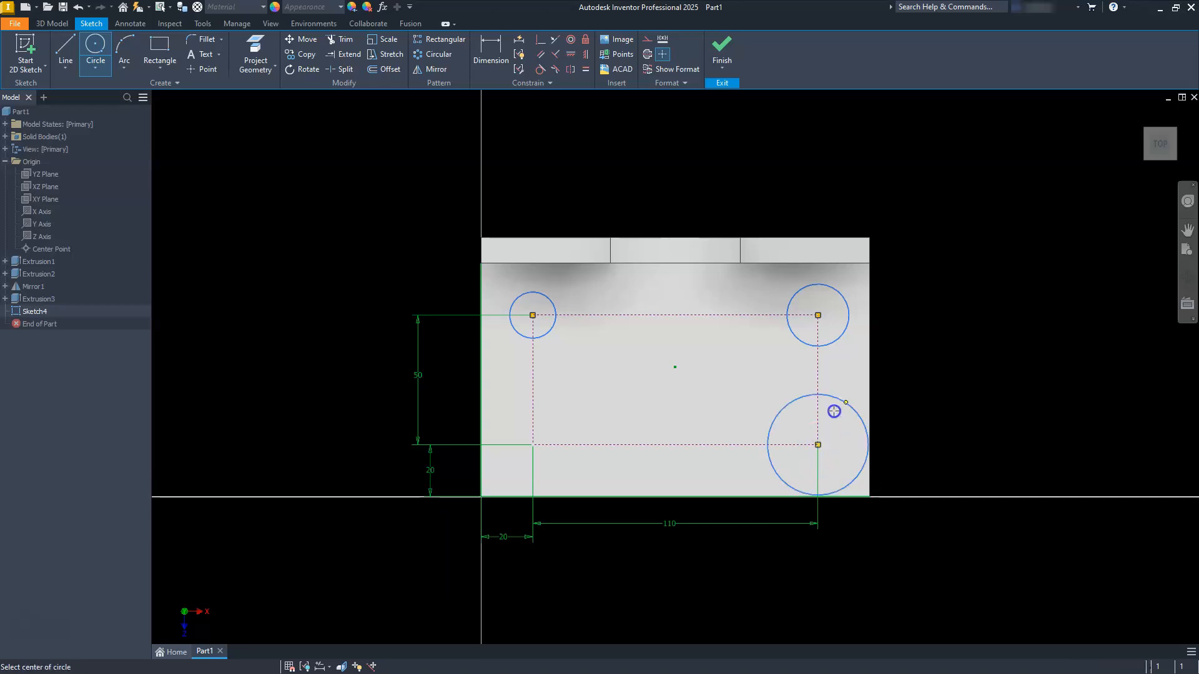
left_click(533, 445)
left_click(553, 407)
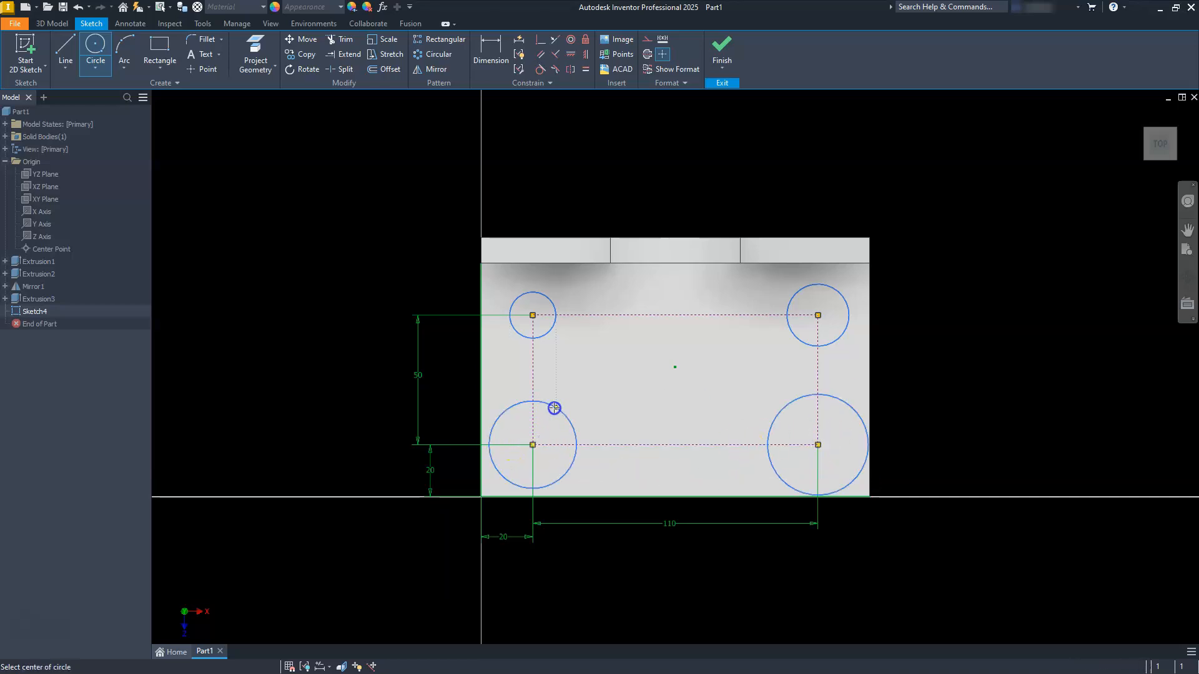
key("Escape")
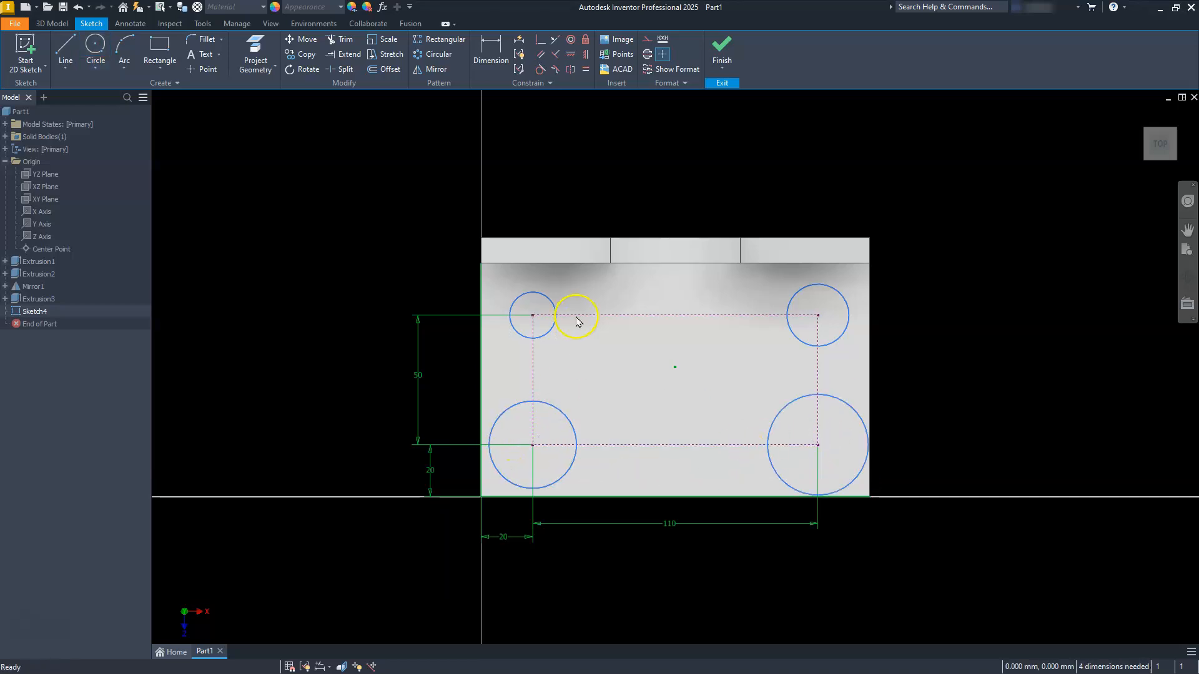
Step: Apply Equal constraints so all four corner circles match the rear-left circle's size
left_click(586, 70)
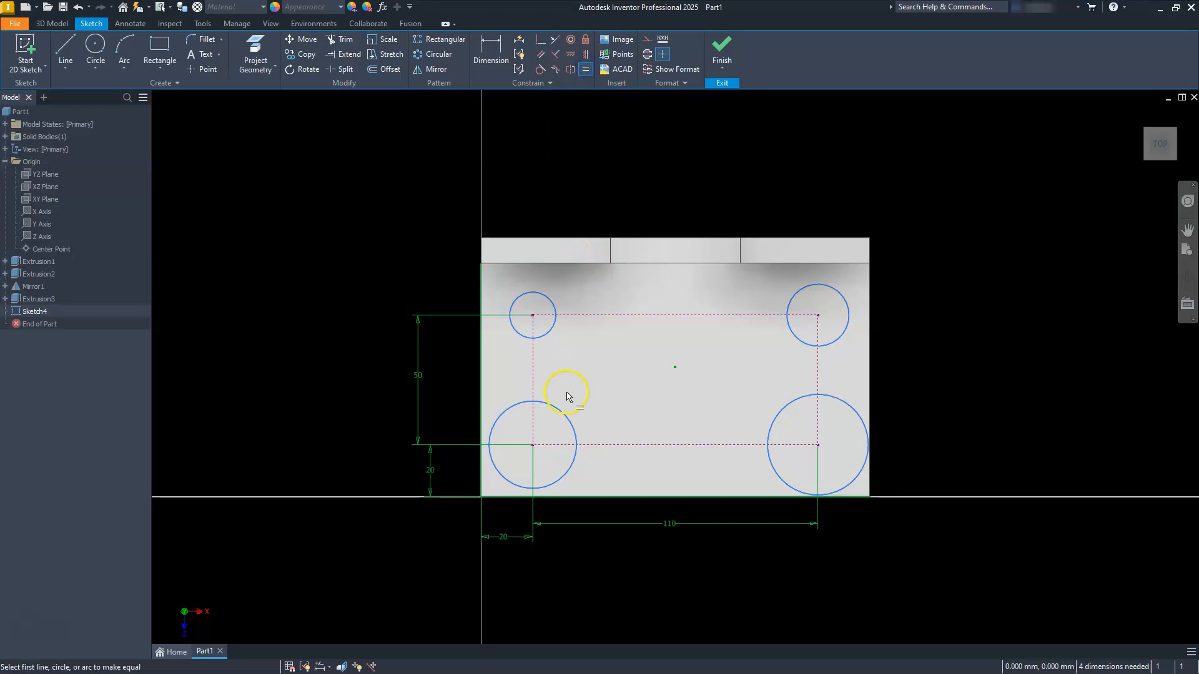
left_click(544, 335)
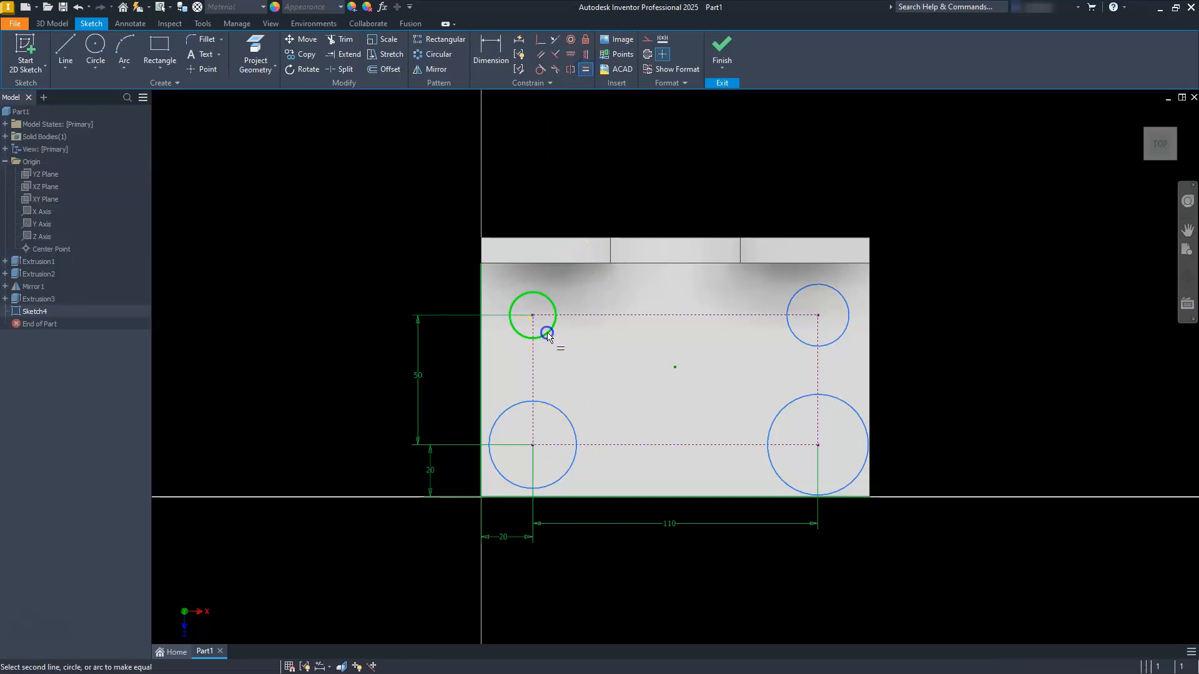
left_click(795, 336)
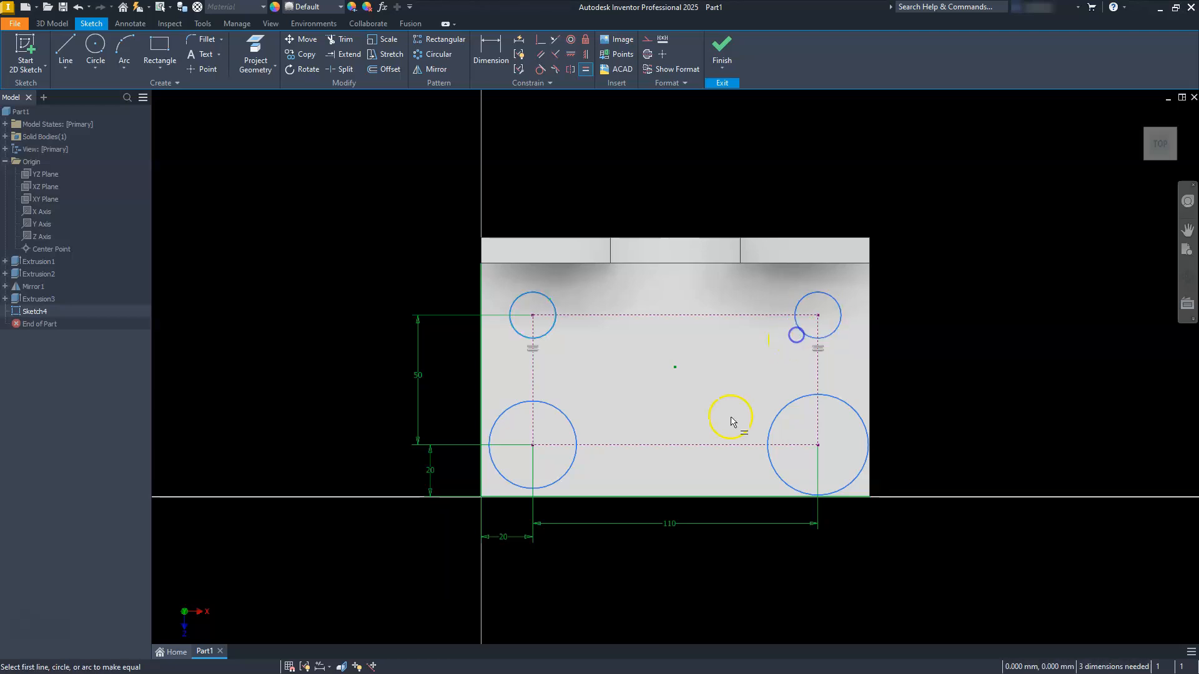
left_click(799, 340)
left_click(791, 408)
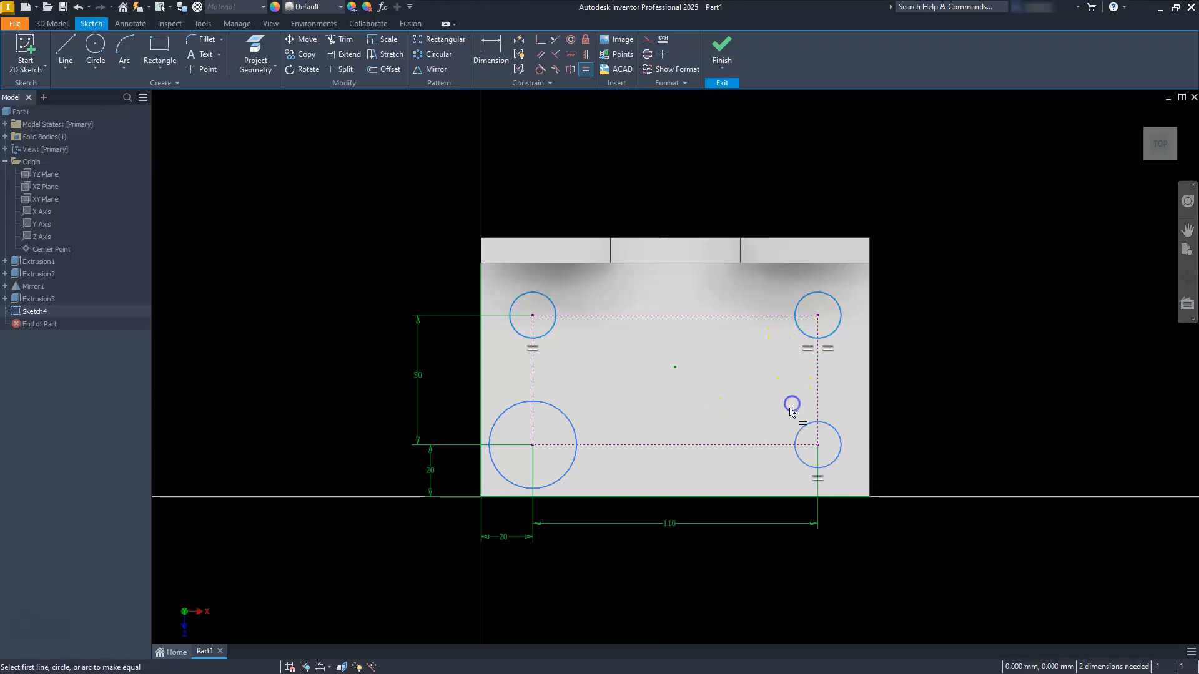
left_click(806, 427)
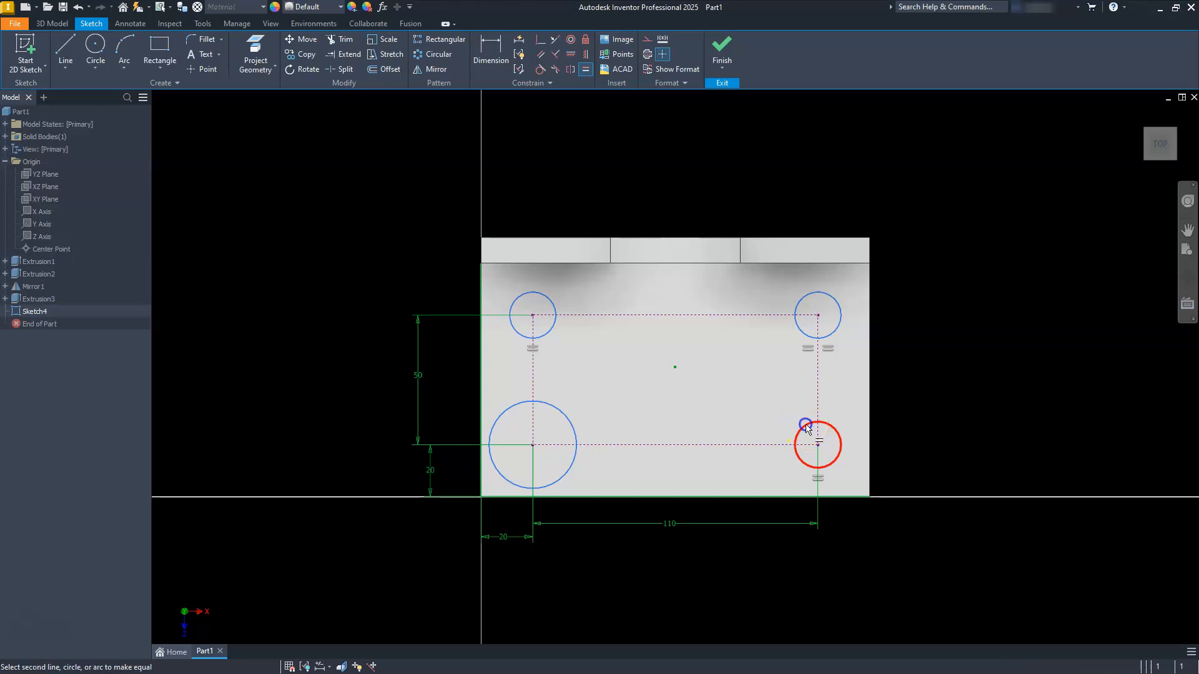
left_click(576, 428)
key("Escape")
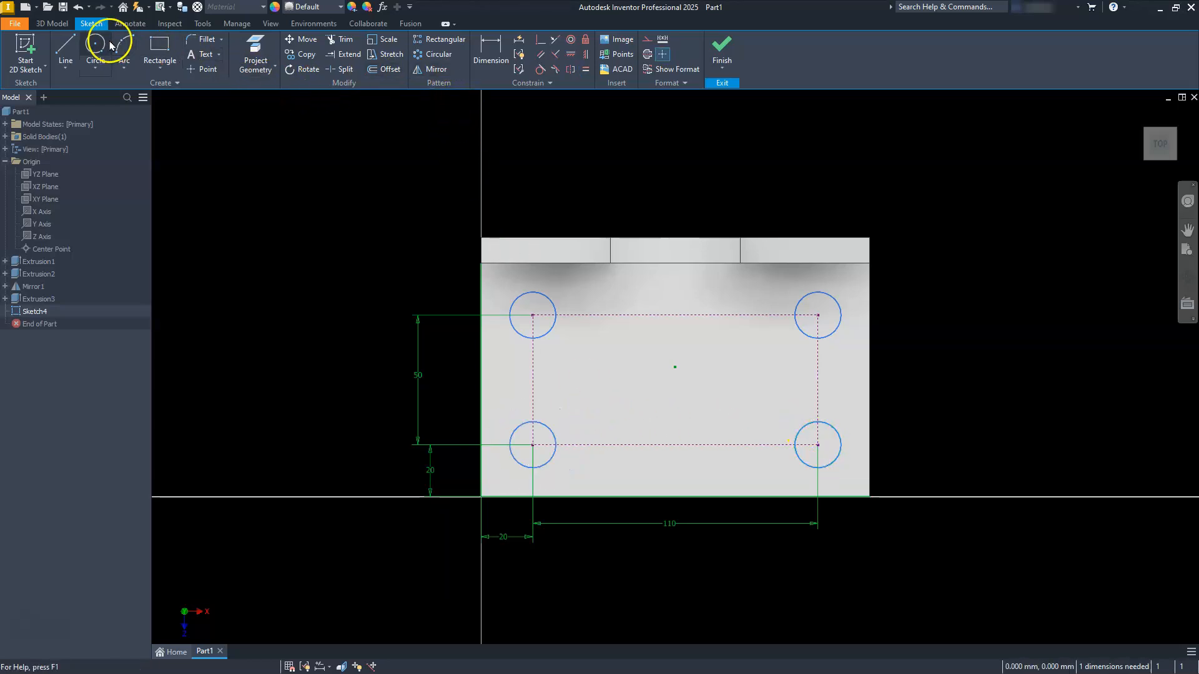
Step: Dimension the rear-left circle with a 20 mm diameter and finish the sketch
left_click(487, 47)
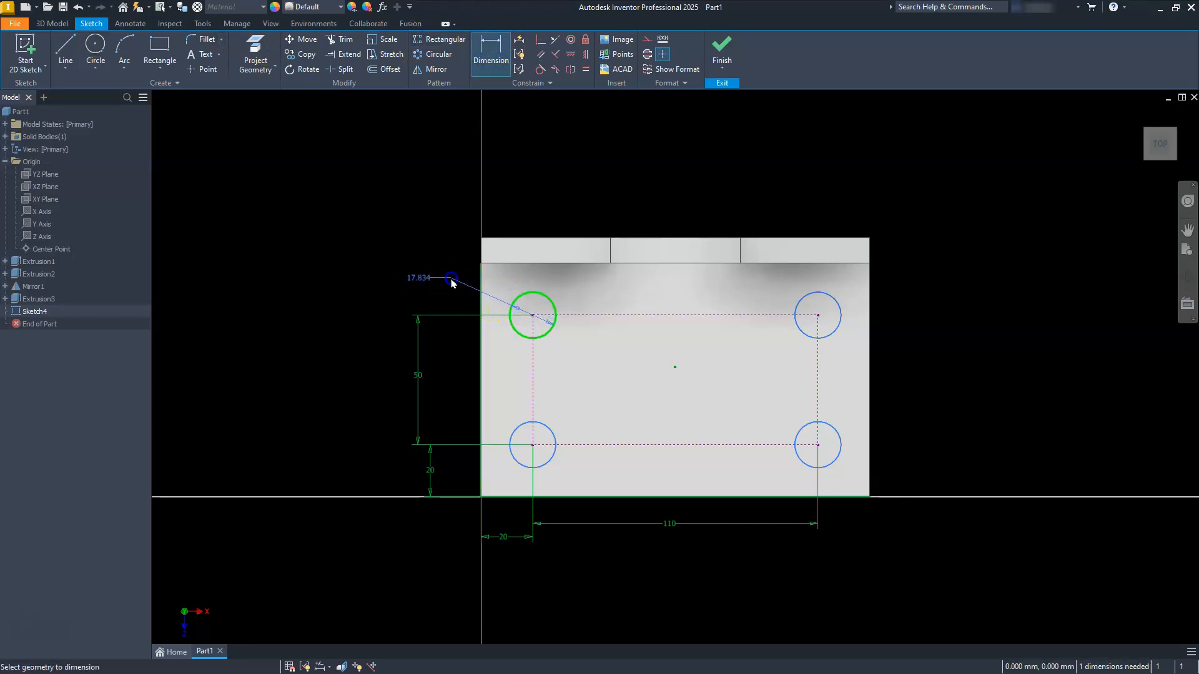
left_click(432, 236)
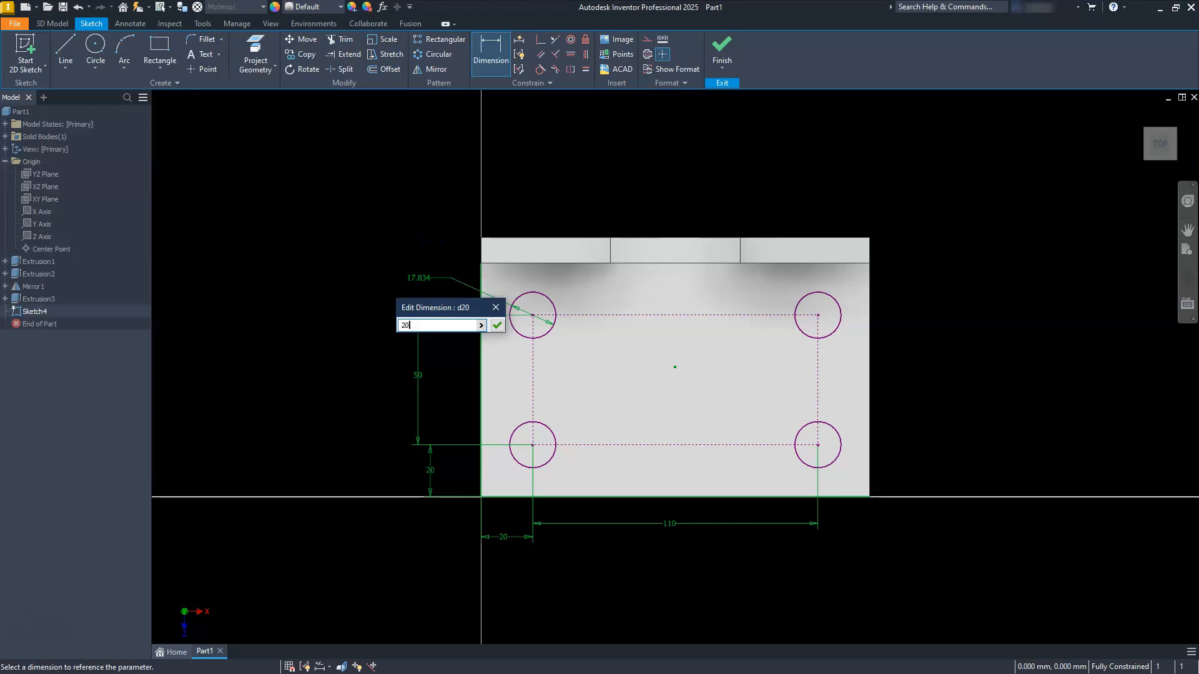
key("Return")
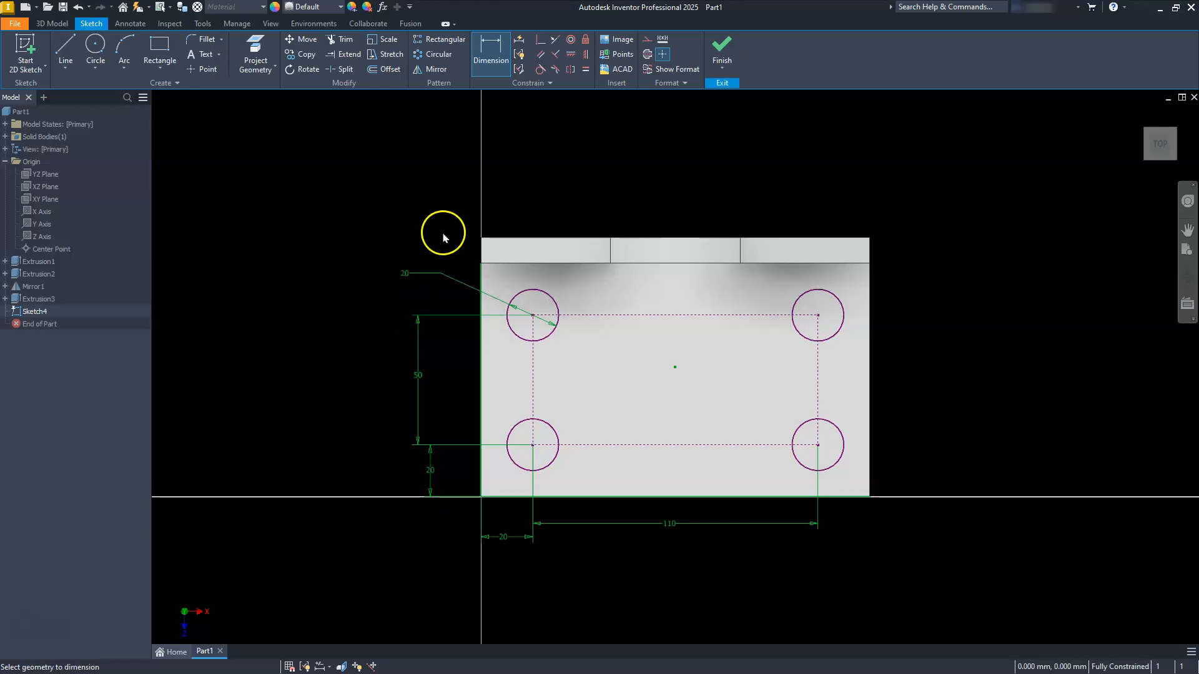
left_click(723, 50)
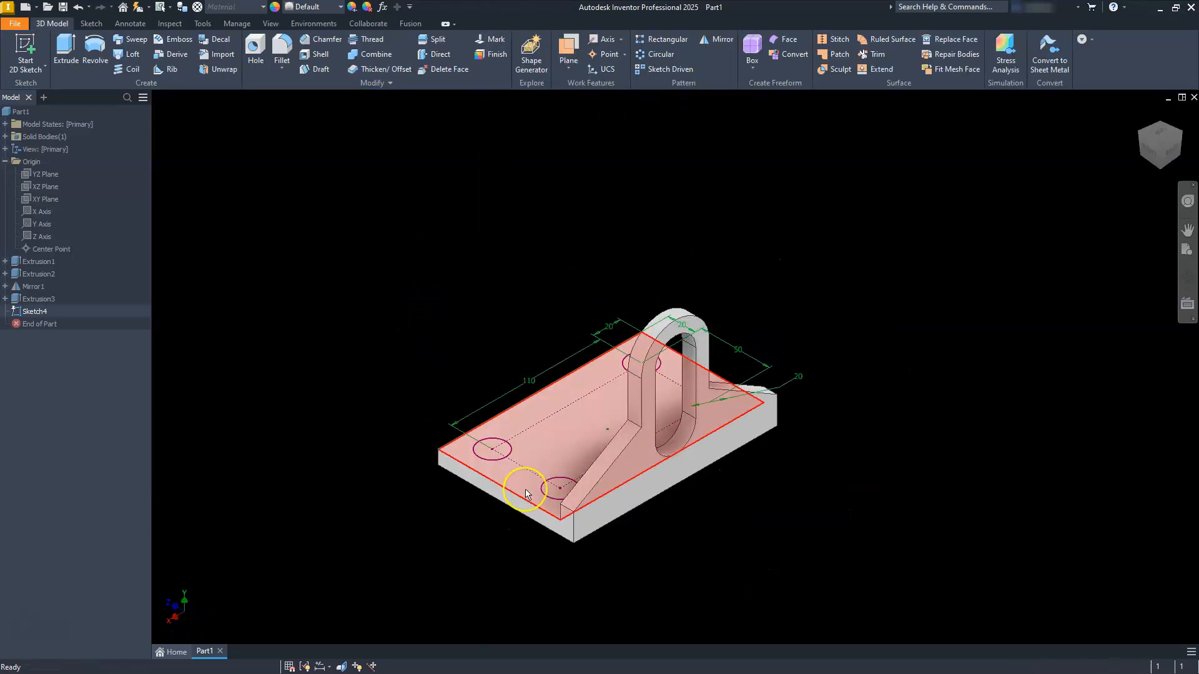
Step: Extrude the four circles as a Through All cut down into the base plate
scroll(525, 493, "down", 3)
scroll(525, 493, "up", 4)
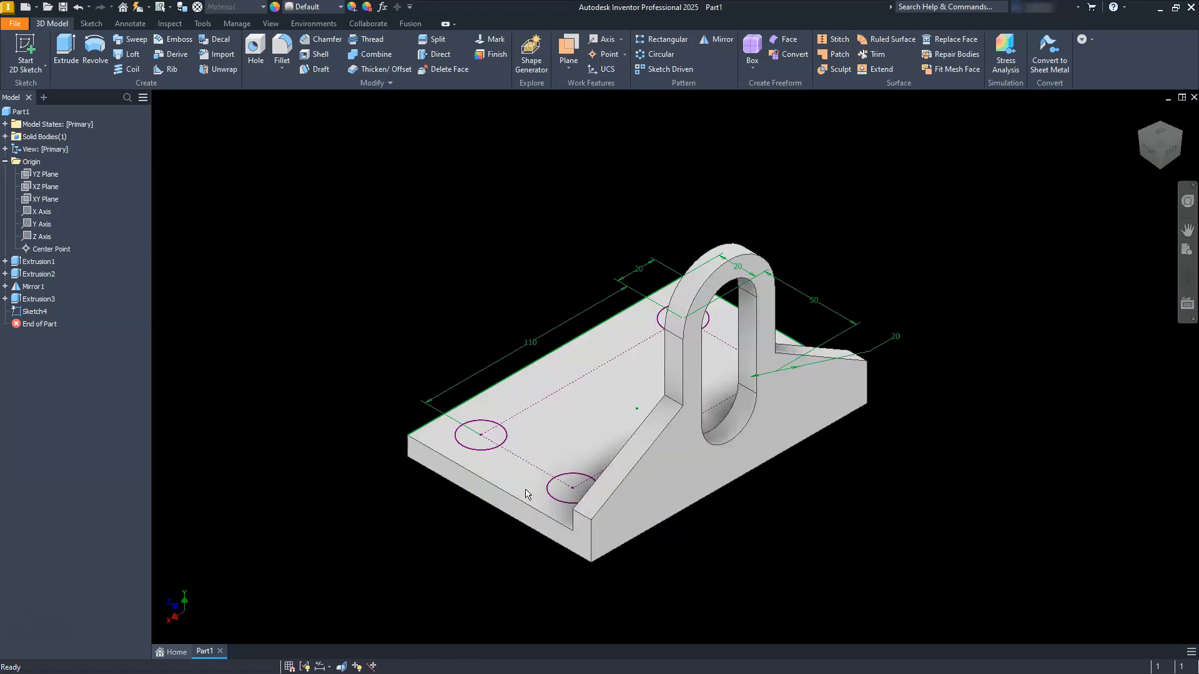
left_click(1141, 136)
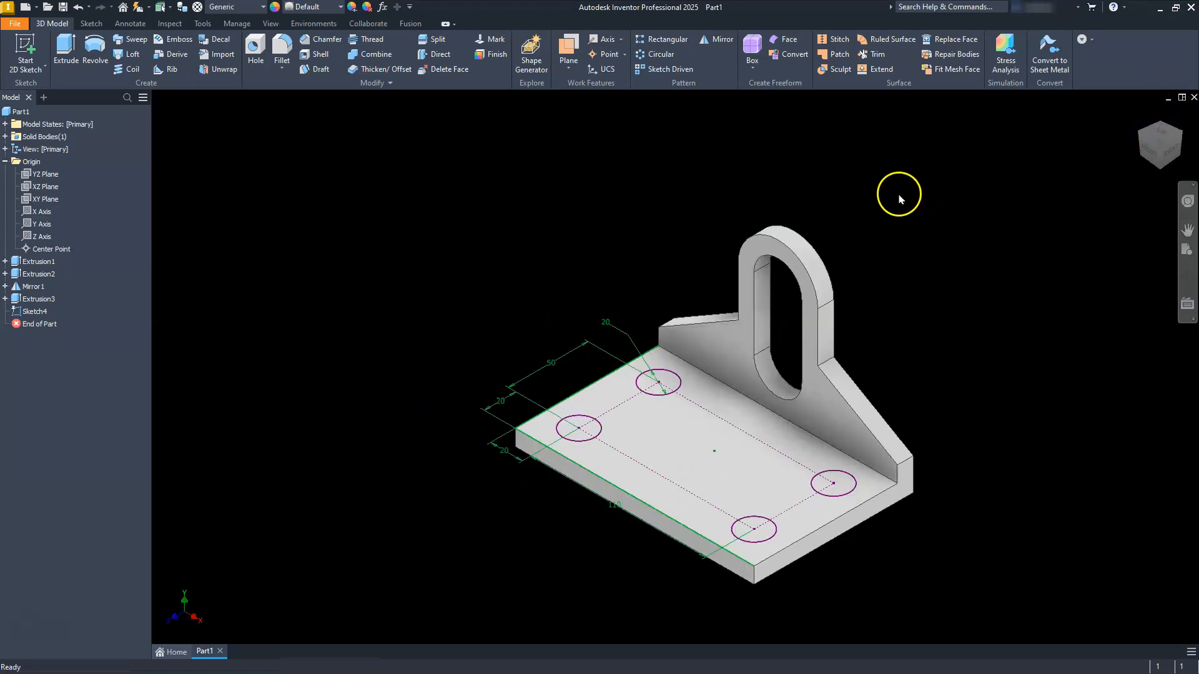
left_click(79, 53)
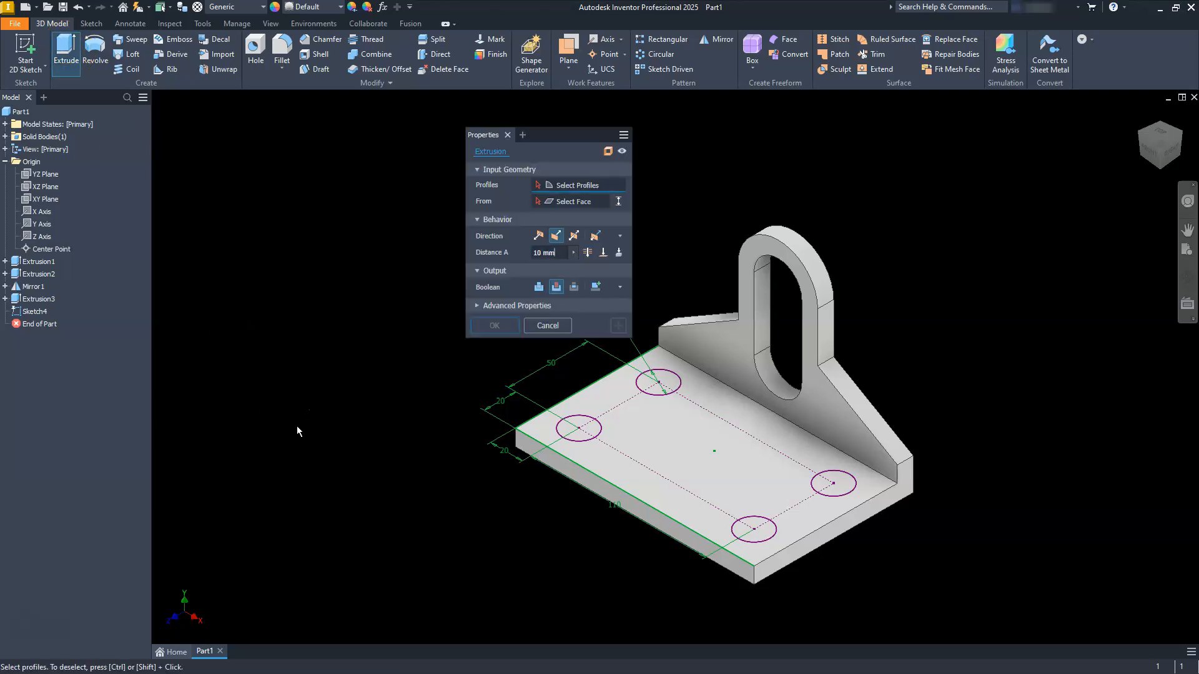
left_click(580, 425)
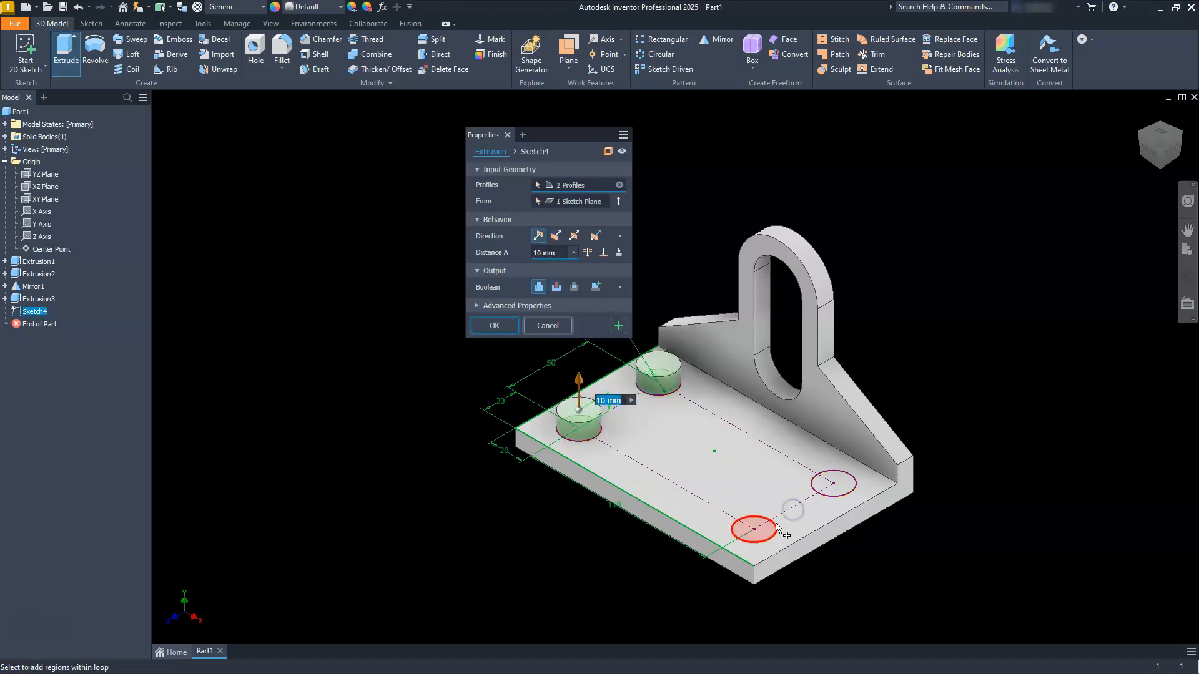
left_click(755, 524)
left_click(838, 488)
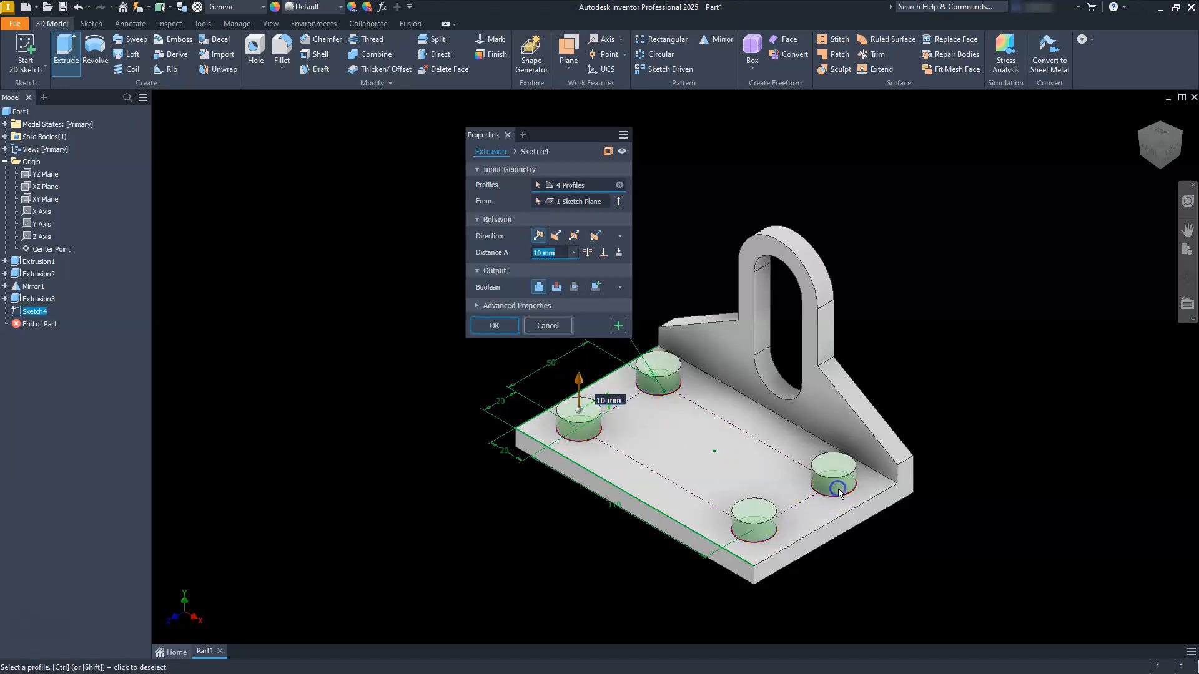
left_click(556, 236)
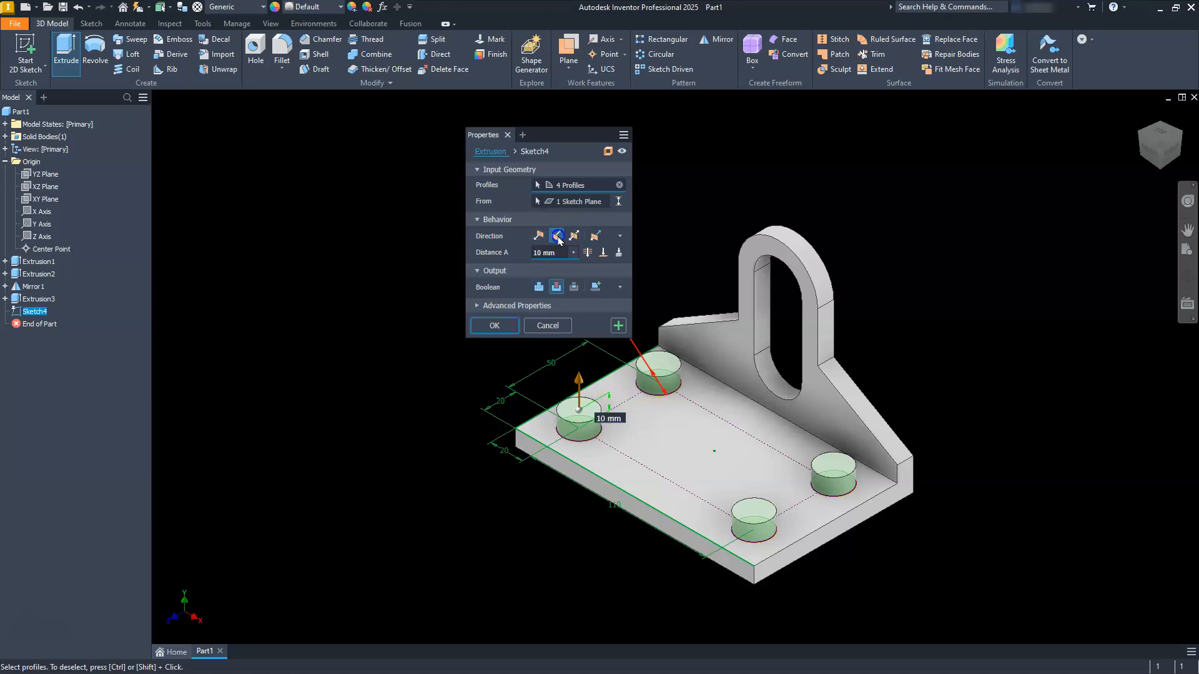
left_click(587, 253)
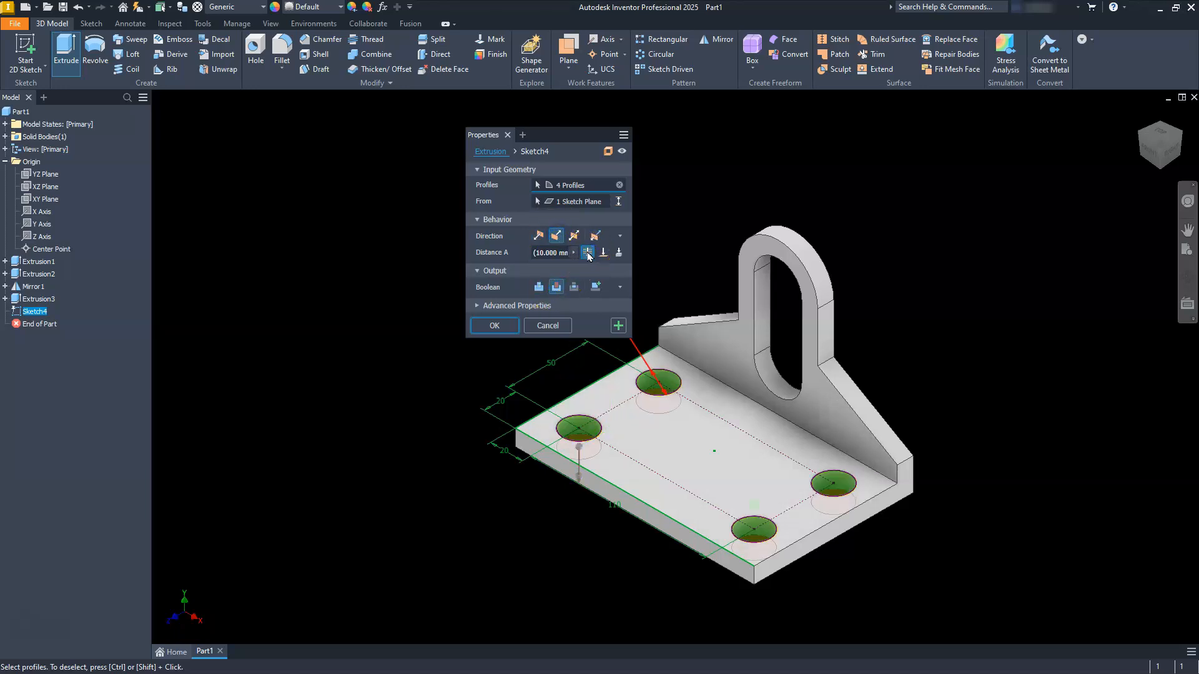
left_click(504, 324)
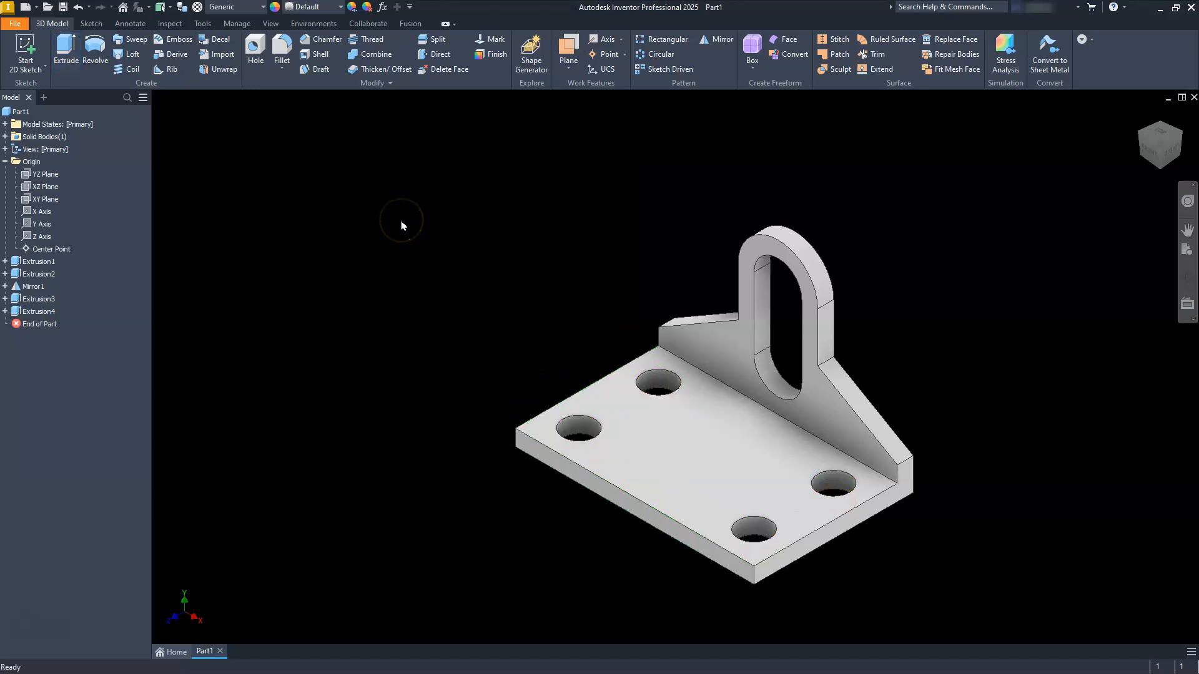
Step: Fillet the two inner edges where the slotted upright meets its sloped shoulders with a 20 mm radius
left_click(281, 47)
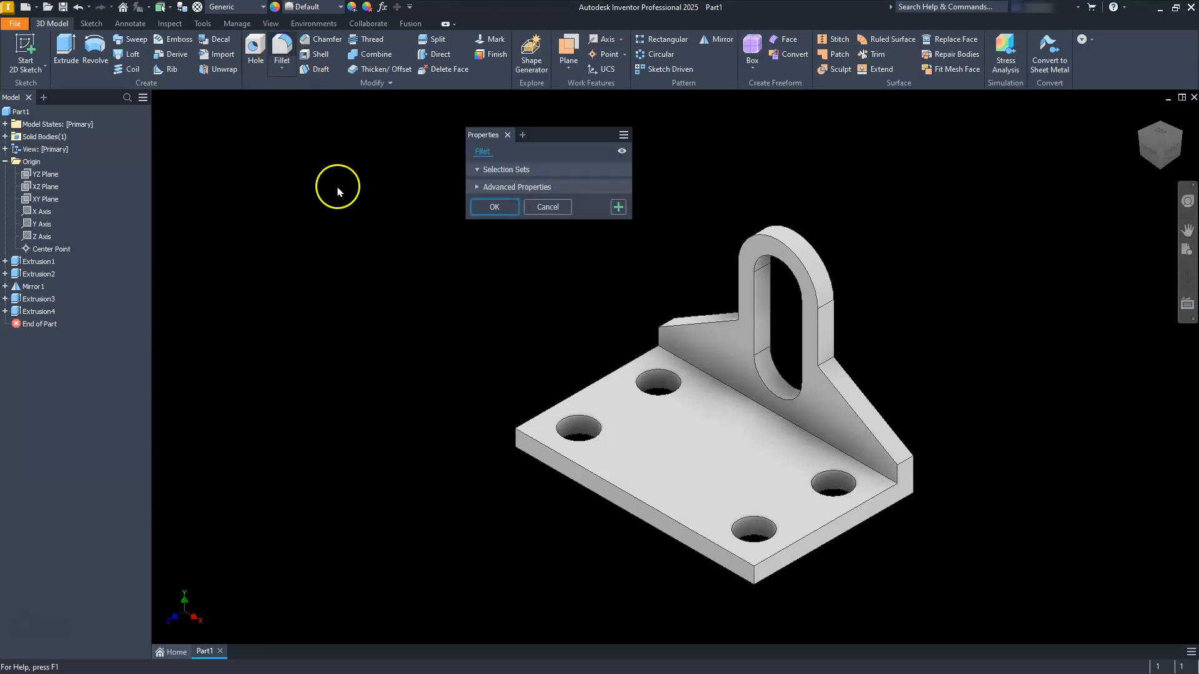
left_click(478, 167)
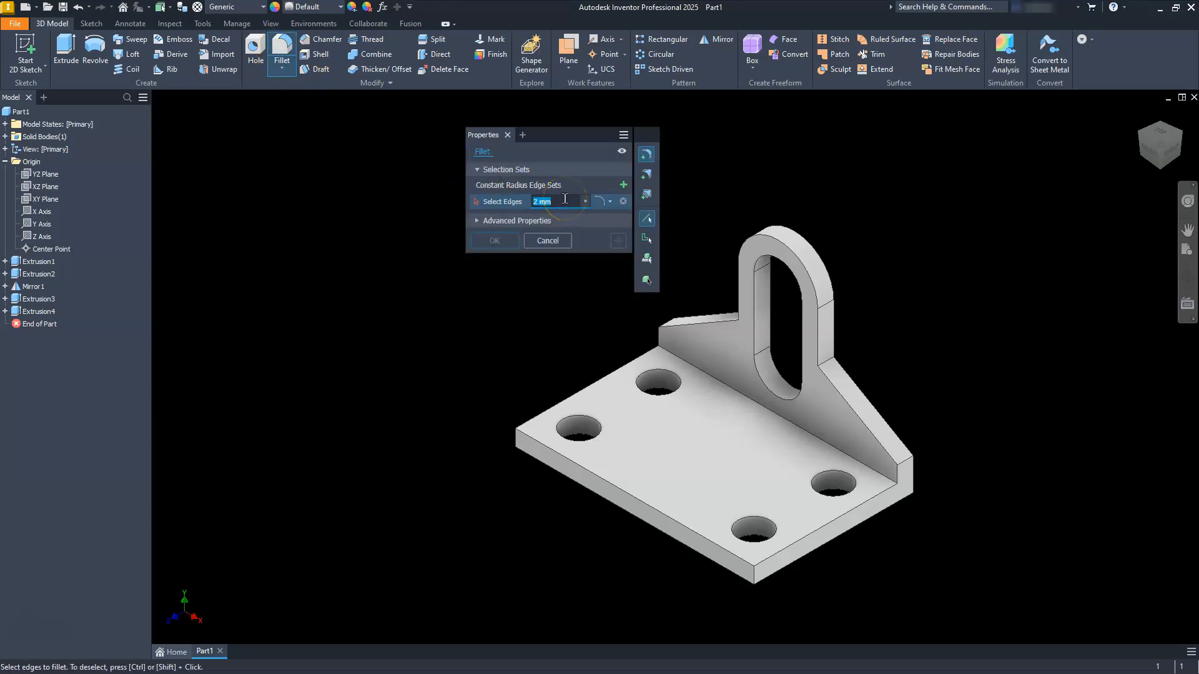
type("20")
left_click(830, 367)
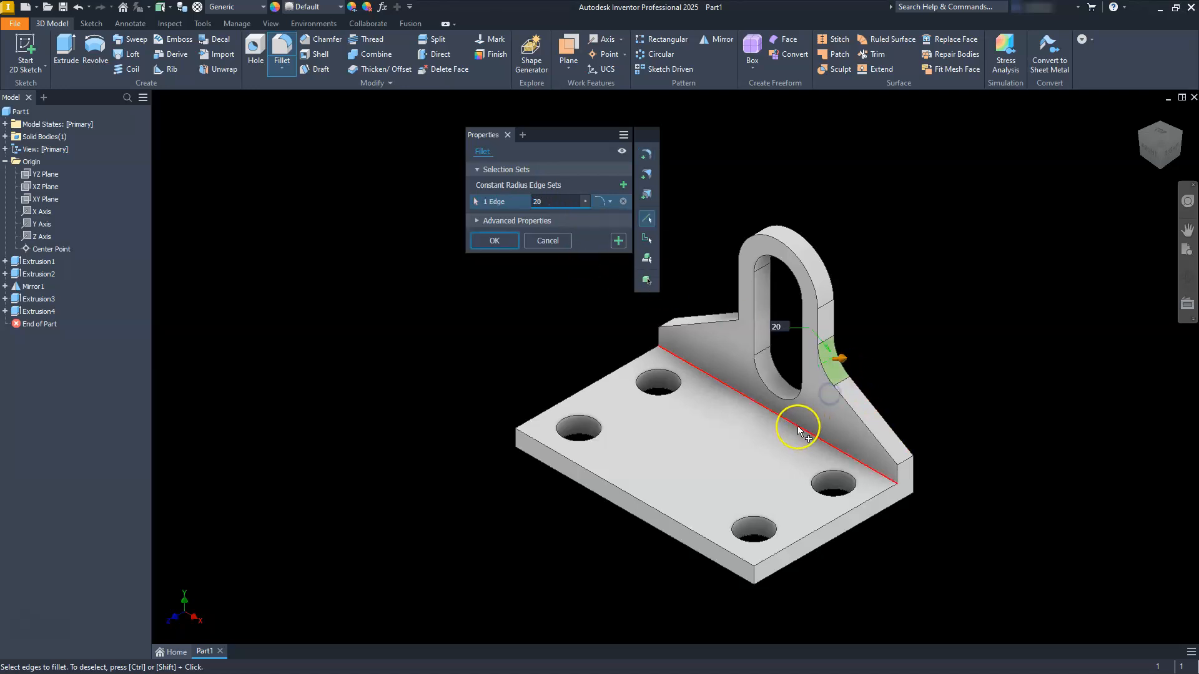
left_click(1140, 133)
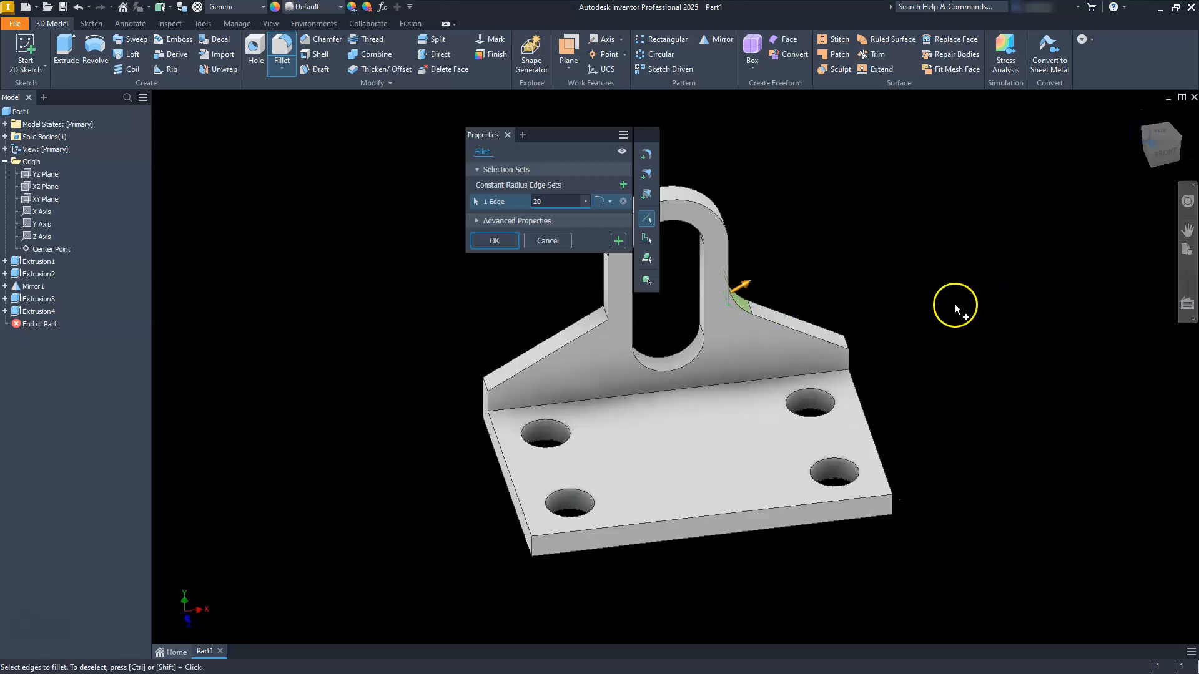
left_click(561, 357)
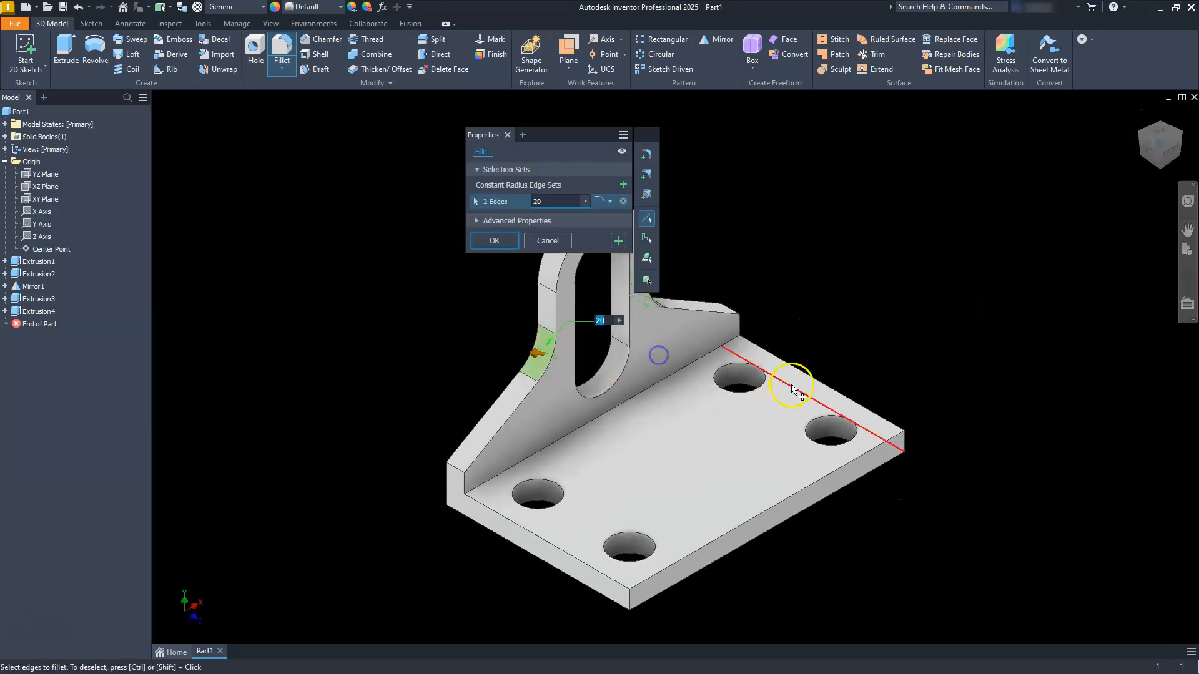
left_click(505, 241)
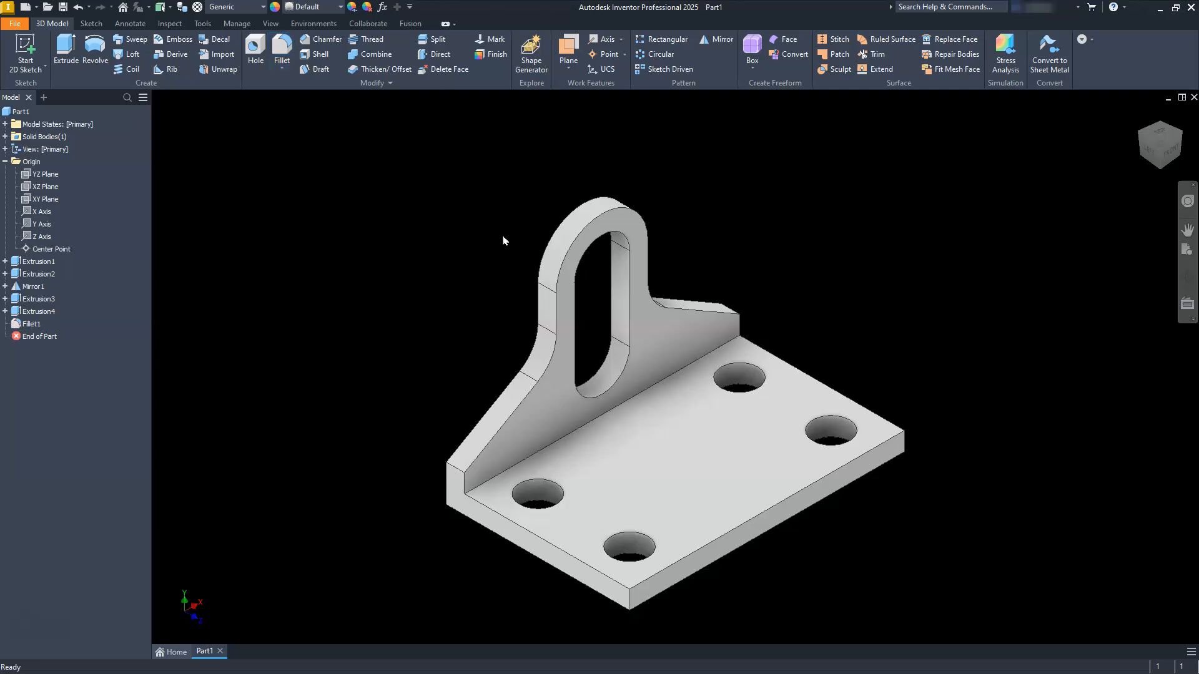
left_click(1180, 136)
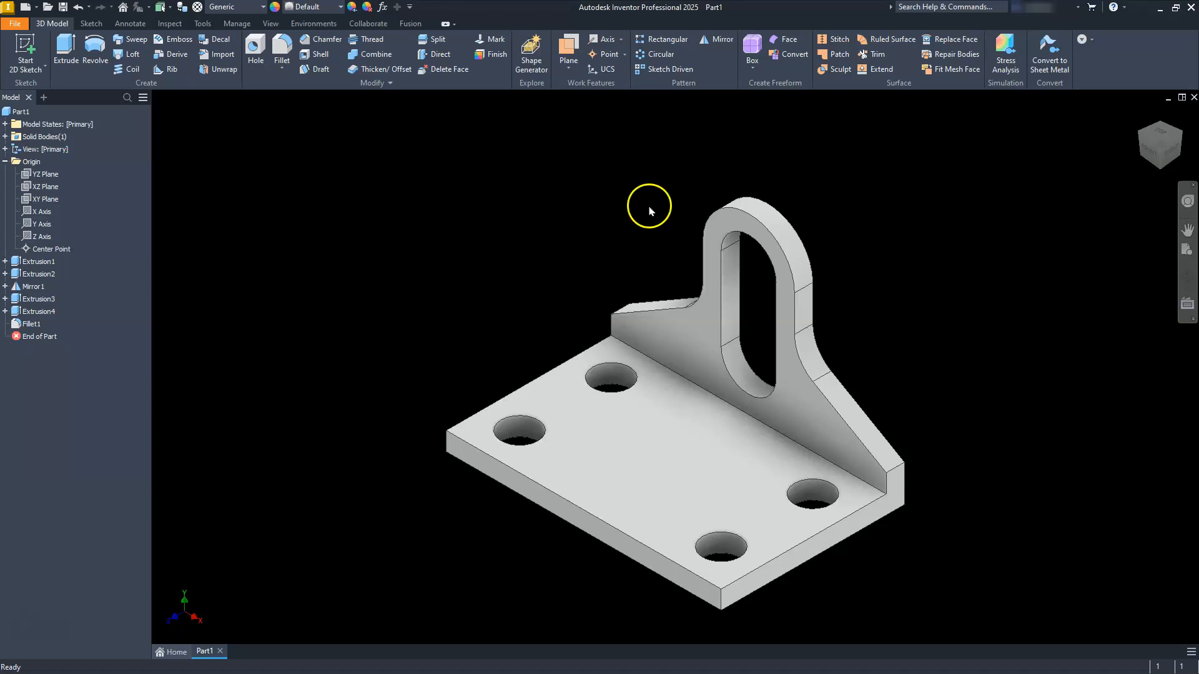
Step: Create a new part from the metric Standard (mm).ipt template and start a sketch on the YZ plane
left_click(25, 7)
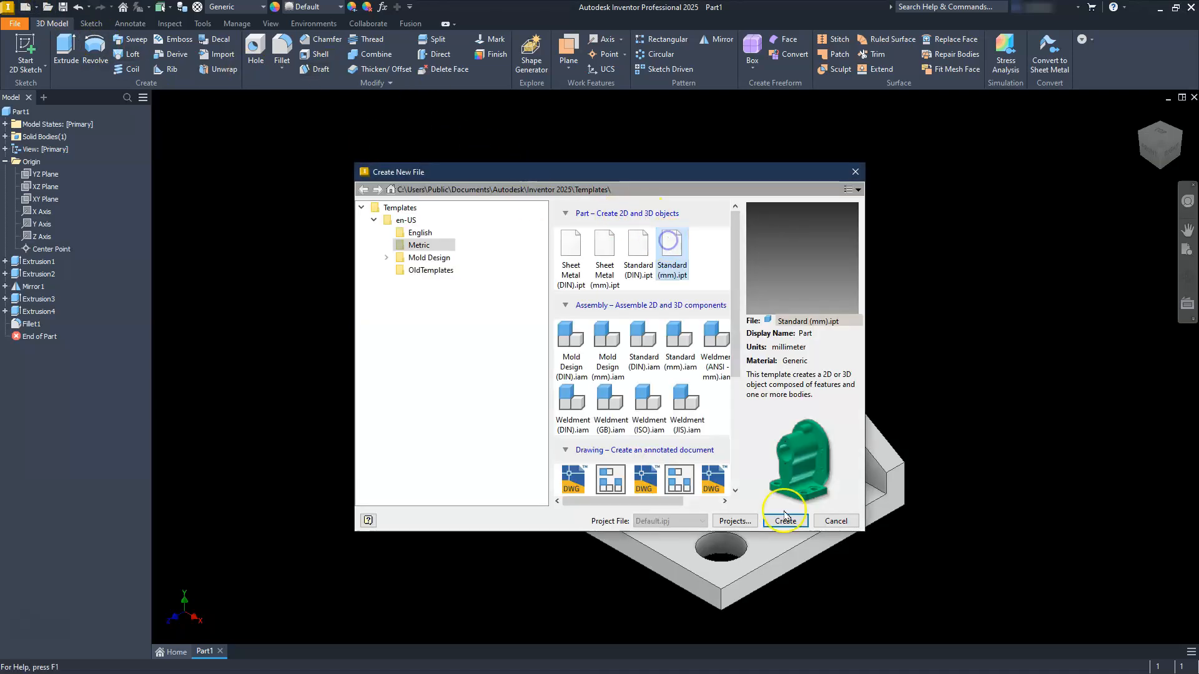
left_click(776, 527)
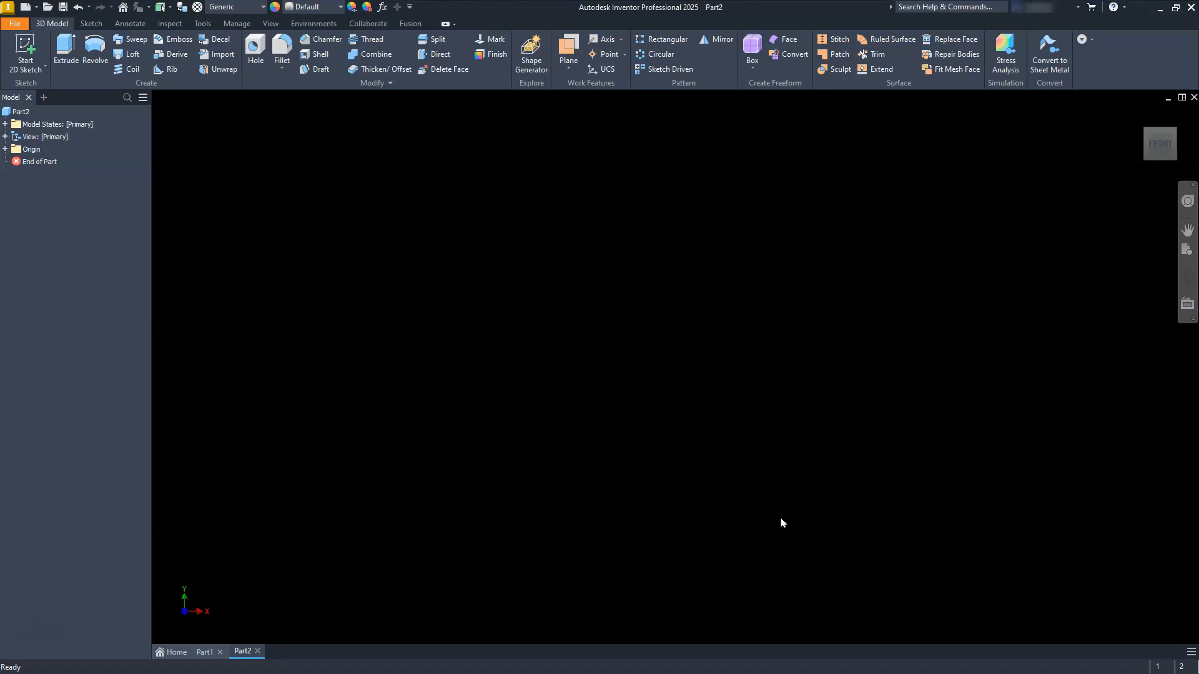
left_click(24, 44)
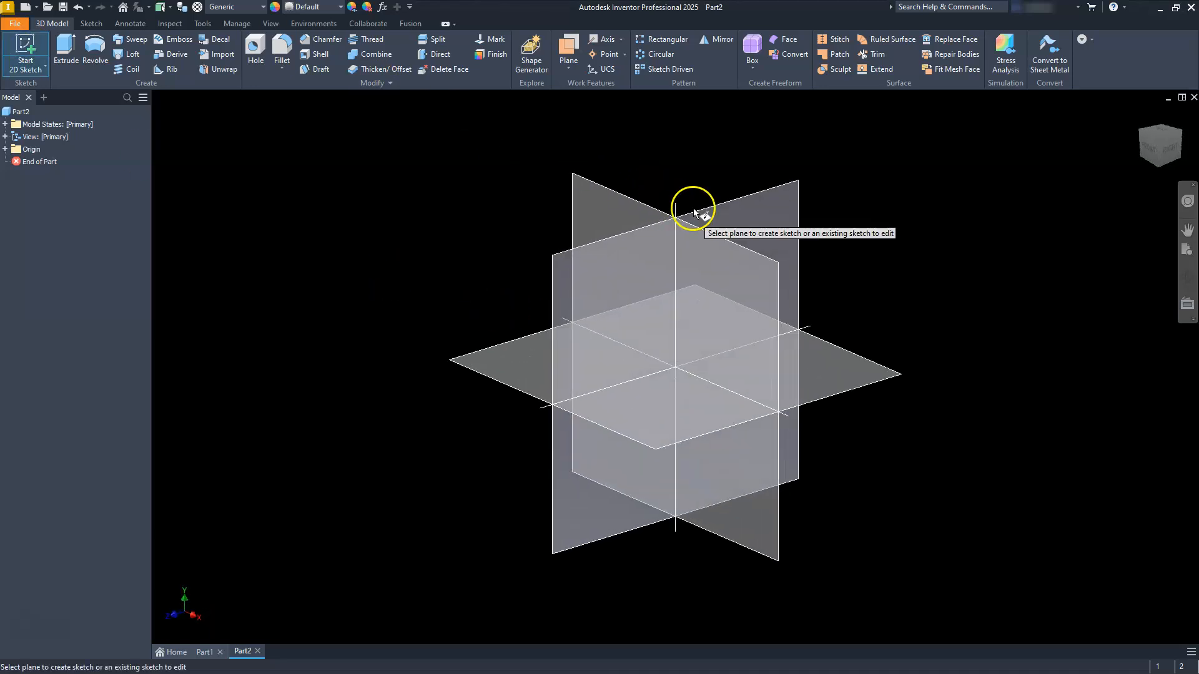
left_click(715, 212)
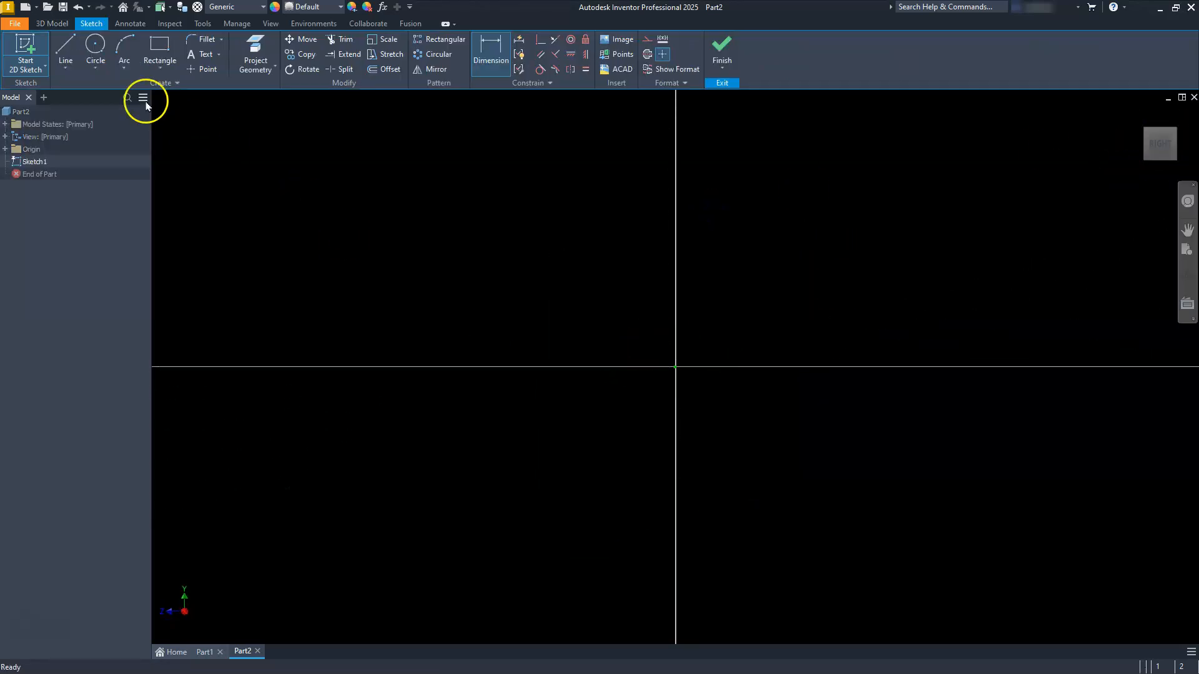
Step: Sketch a closed L-shaped line profile with a base about 24 mm long and an outer upright edge about 9.5 mm high
key("l")
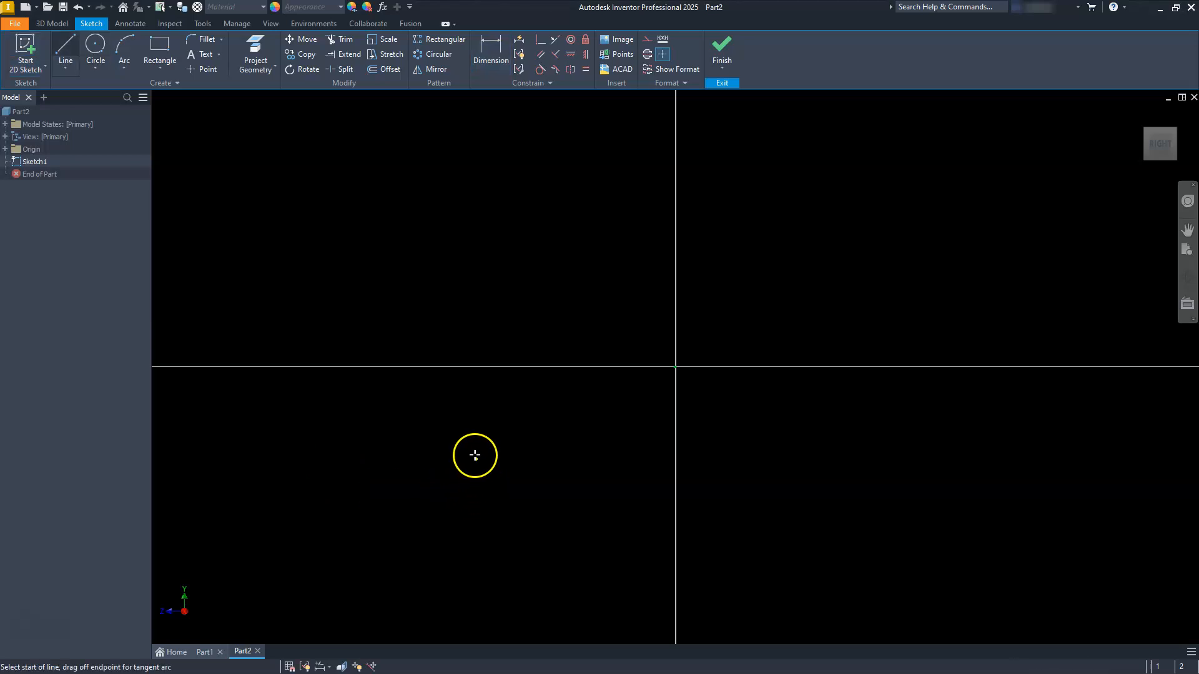
left_click(506, 479)
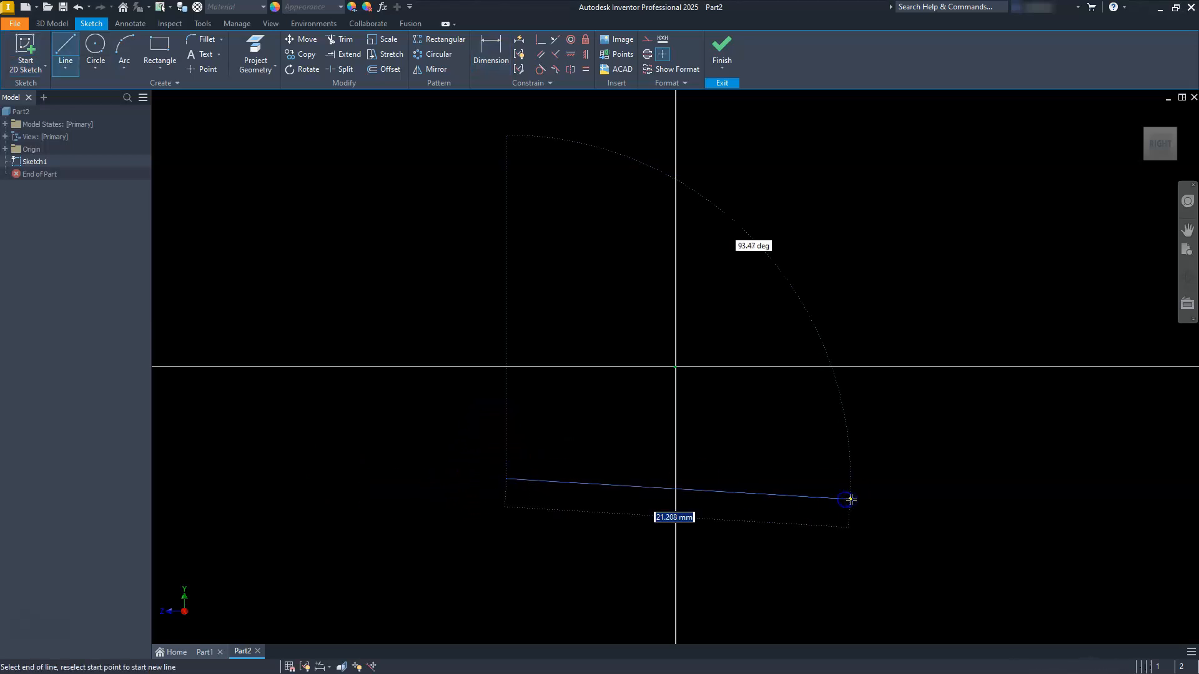
left_click(891, 479)
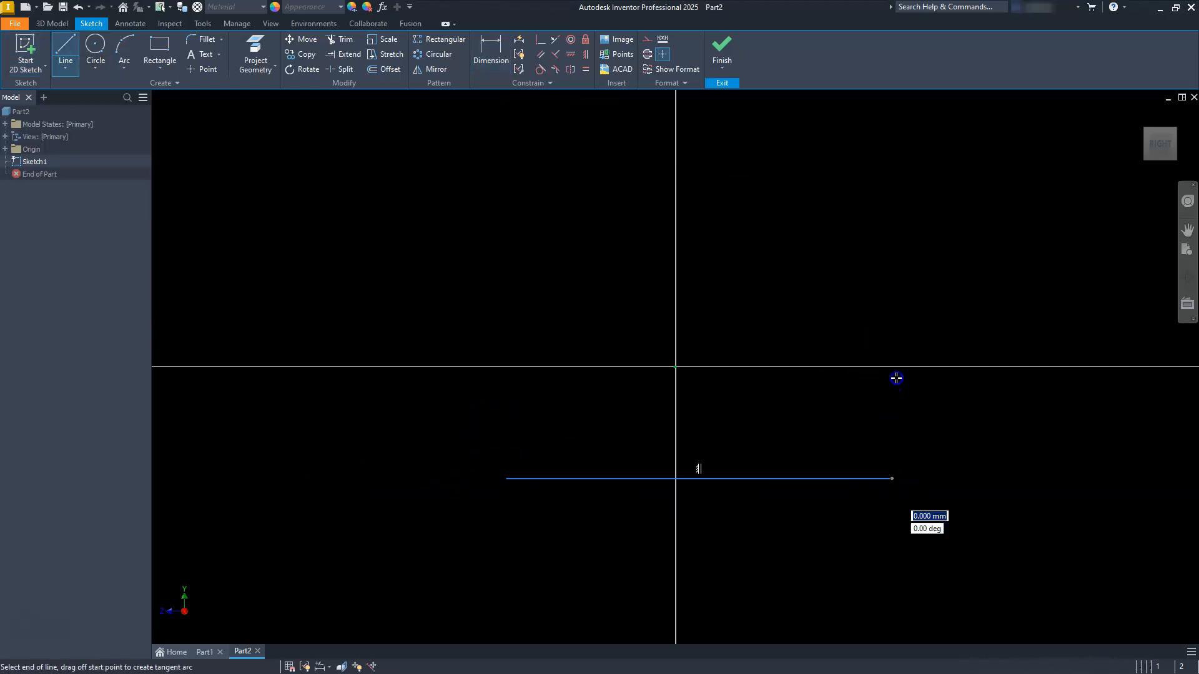
left_click(891, 327)
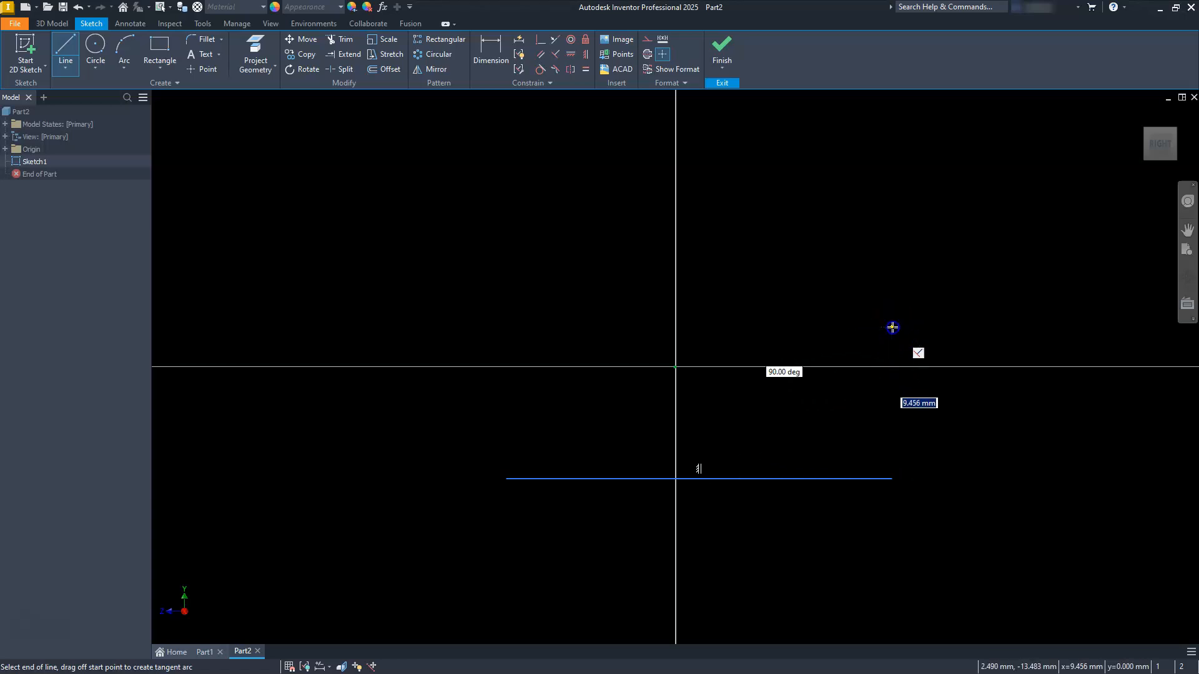
left_click(845, 326)
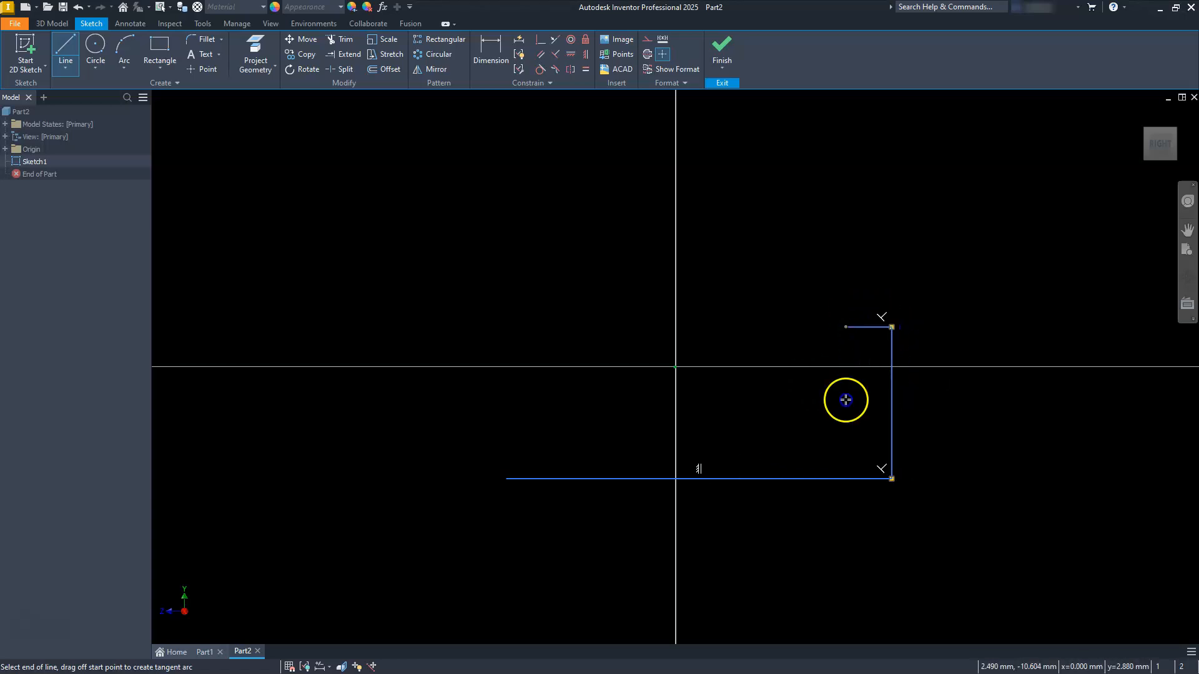
left_click(845, 447)
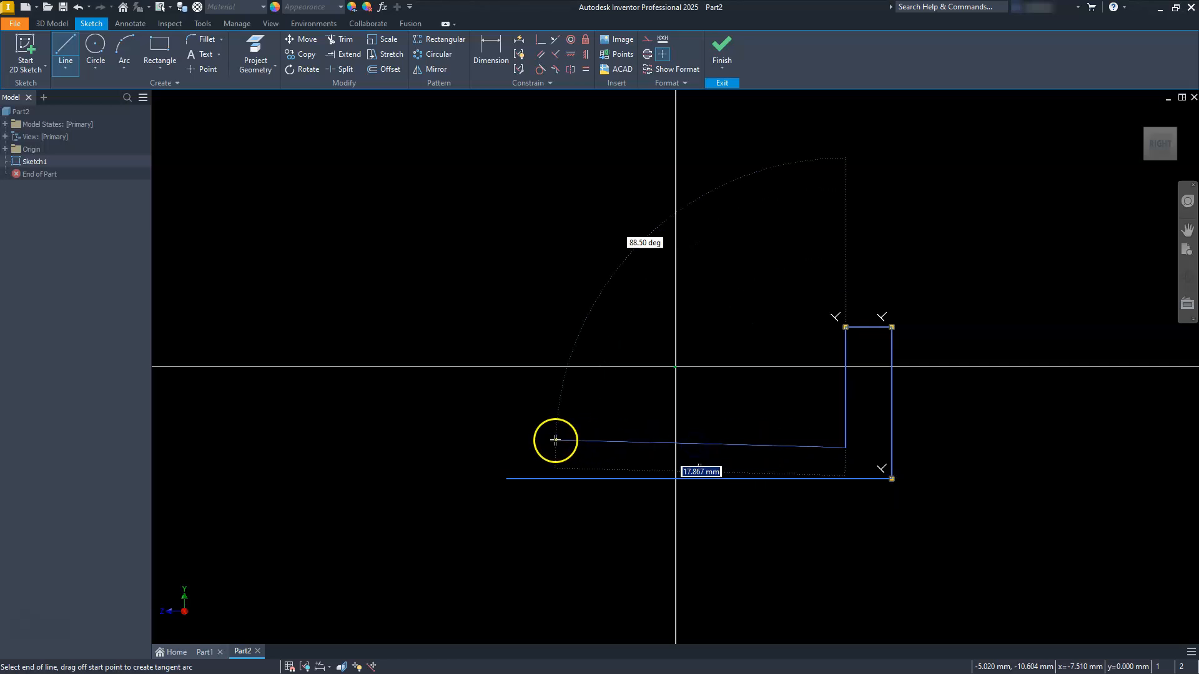
left_click(507, 448)
left_click(506, 479)
key("Escape")
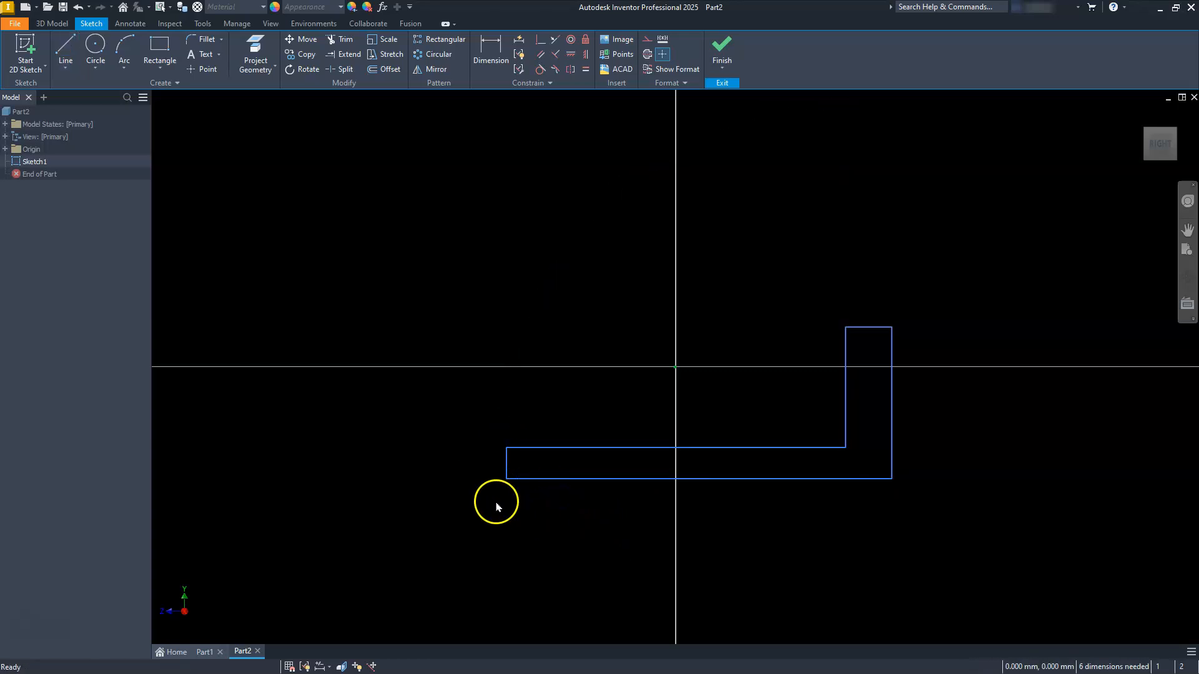
Step: Apply an Equal constraint between the base's short end edge and the top edge of the upright
left_click(503, 469)
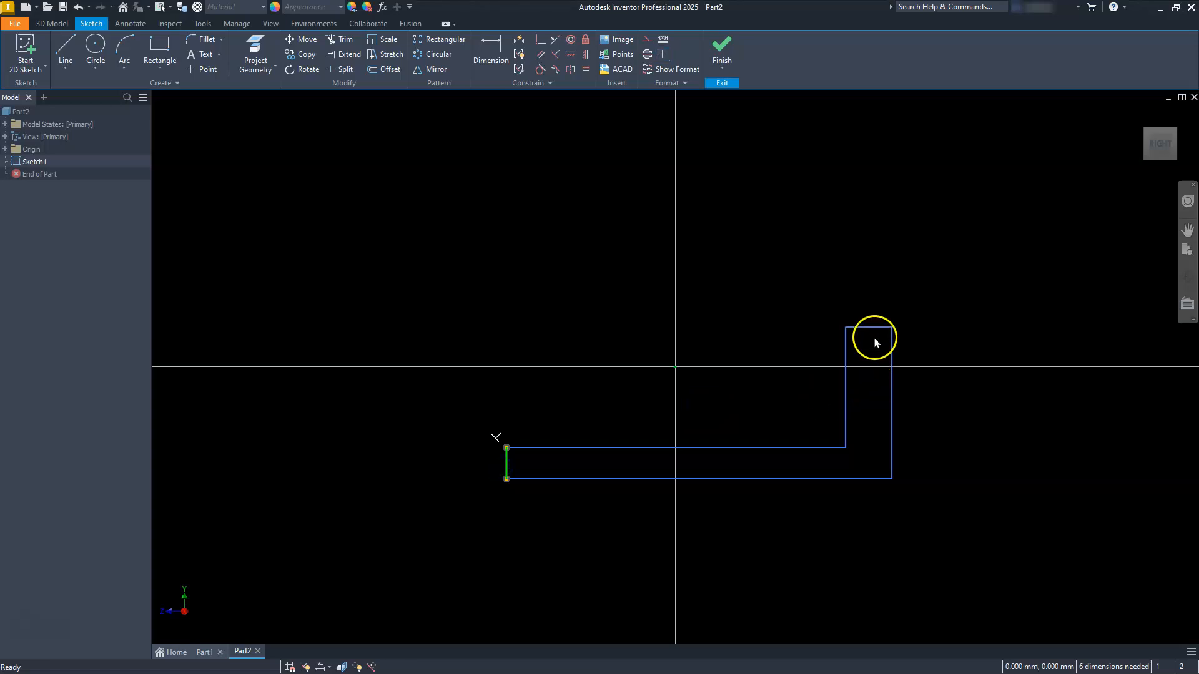
key("Escape")
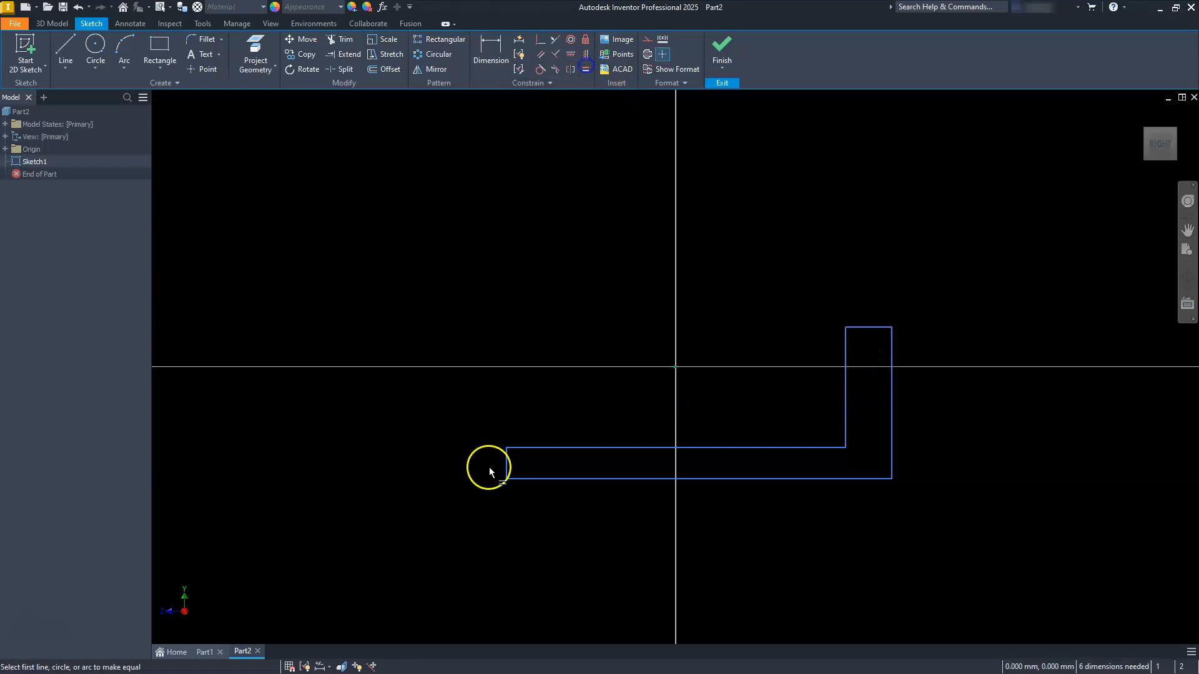
left_click(506, 474)
left_click(847, 334)
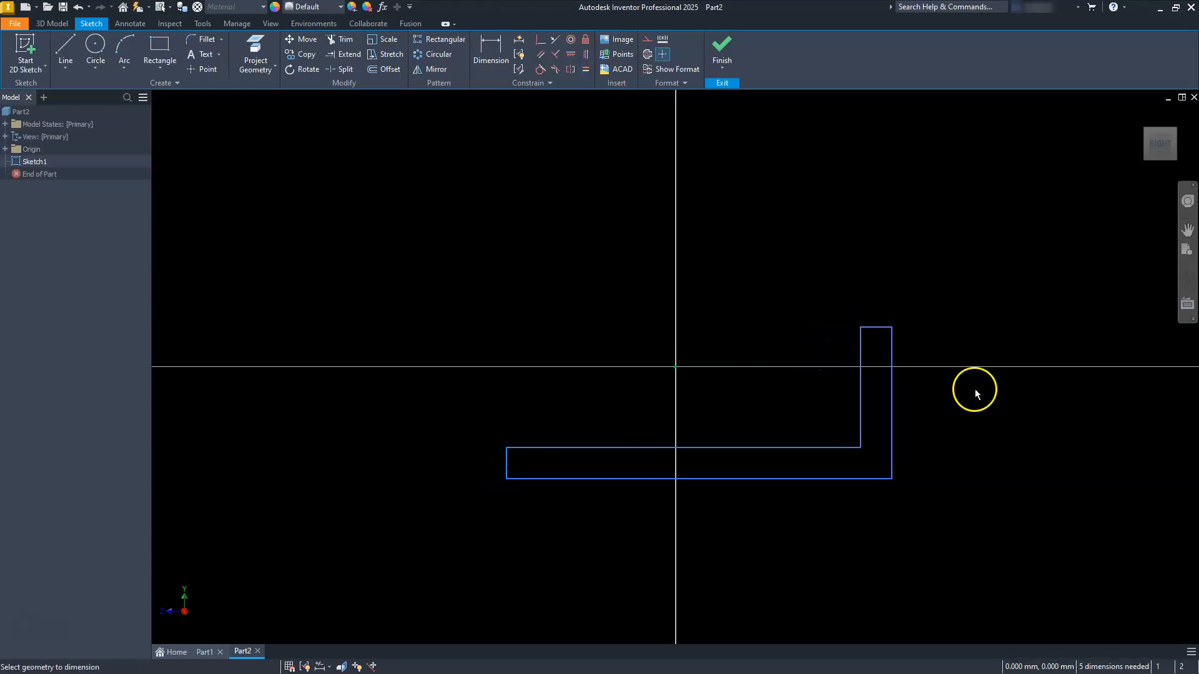
Step: Dimension the profile's long bottom edge at 100 mm
left_click(785, 484)
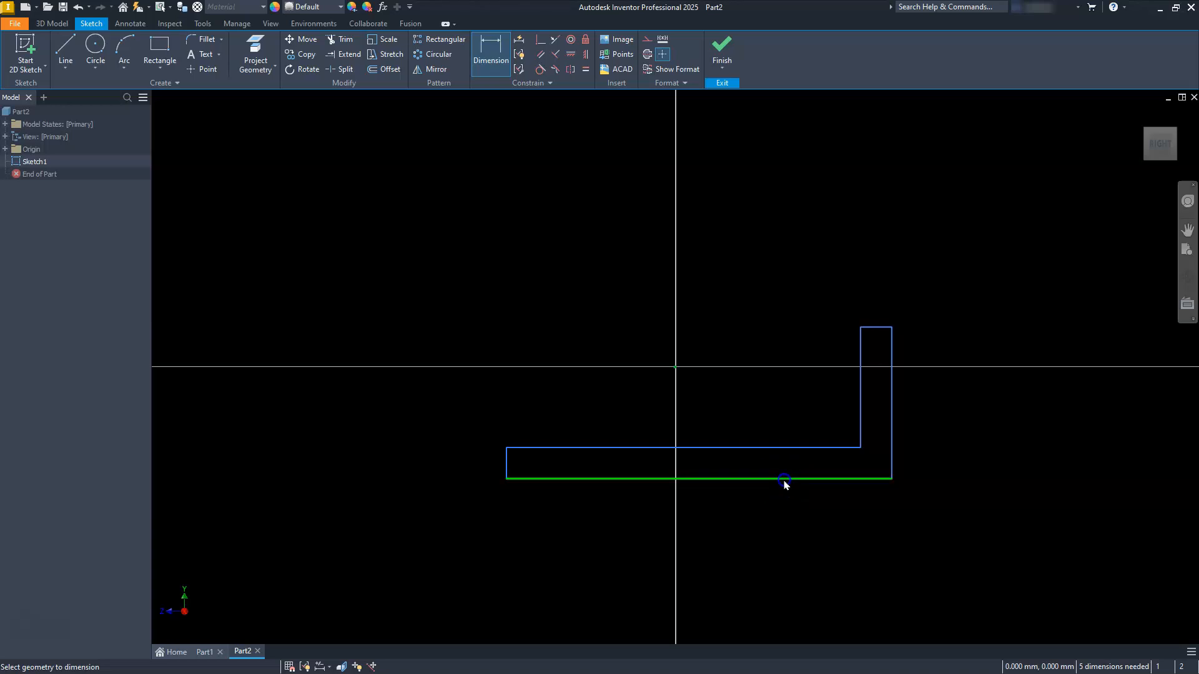
left_click(778, 537)
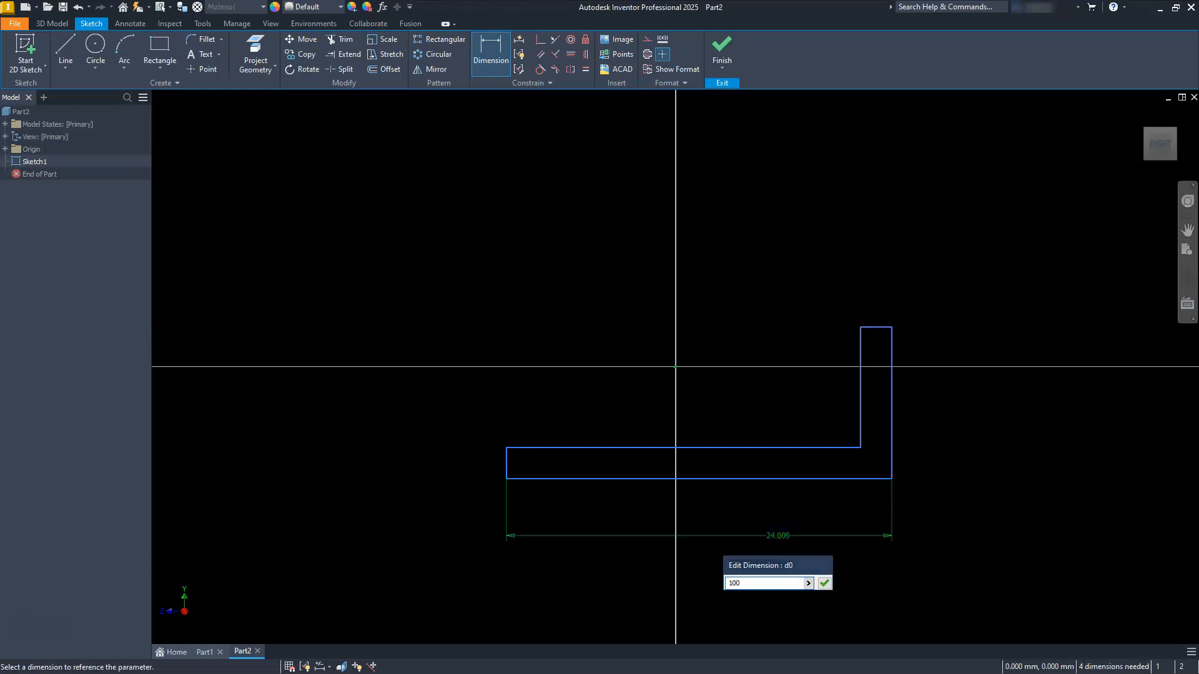
type("100")
key("Return")
Step: Dimension the outer vertical edge of the upright at 20 mm
scroll(766, 485, "down", 6)
scroll(802, 483, "up", 7)
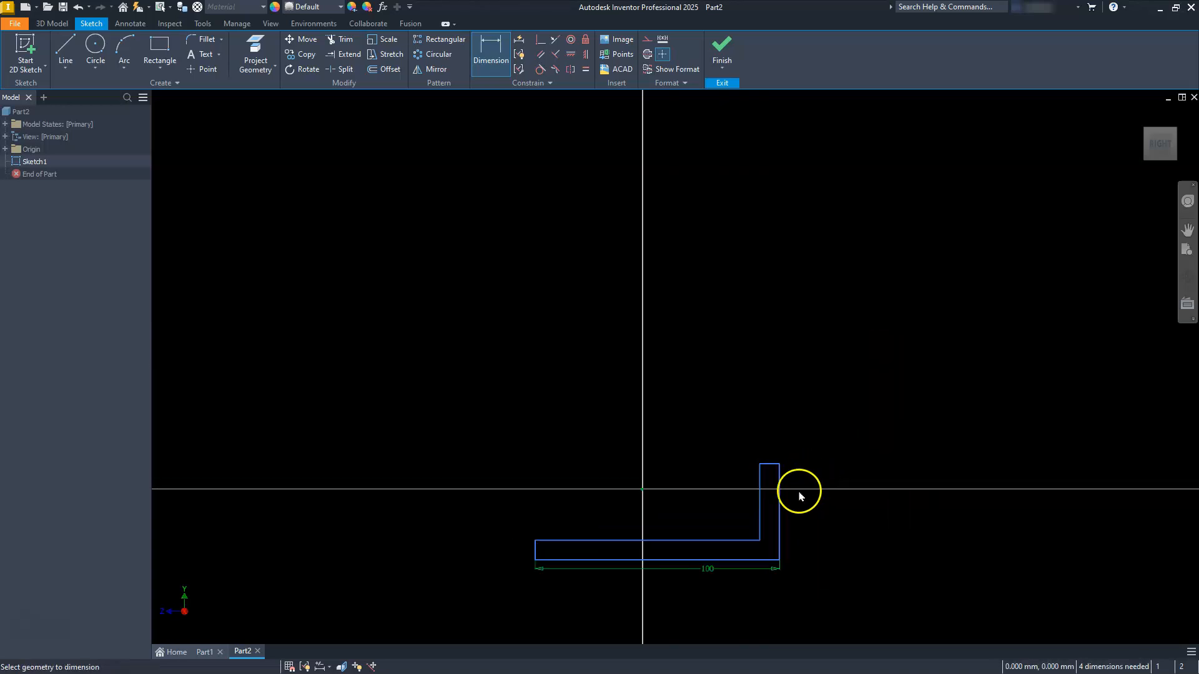
scroll(786, 518, "down", 4)
middle_click_drag(785, 522, 784, 415)
scroll(785, 419, "up", 3)
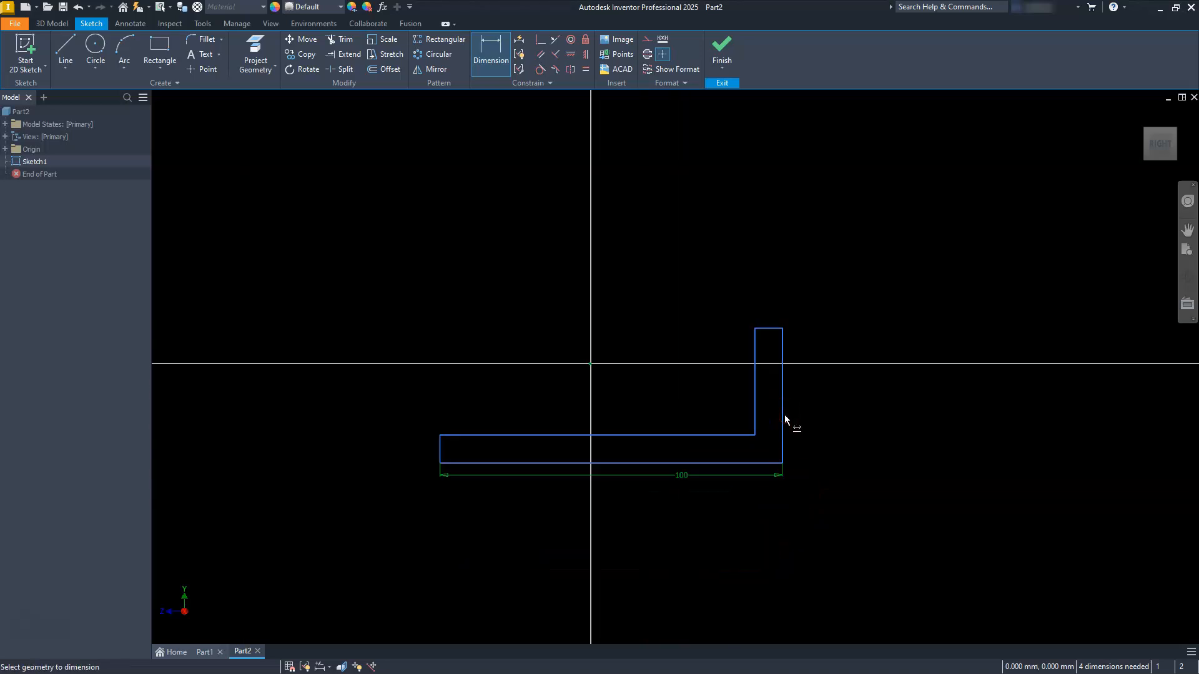
left_click(782, 419)
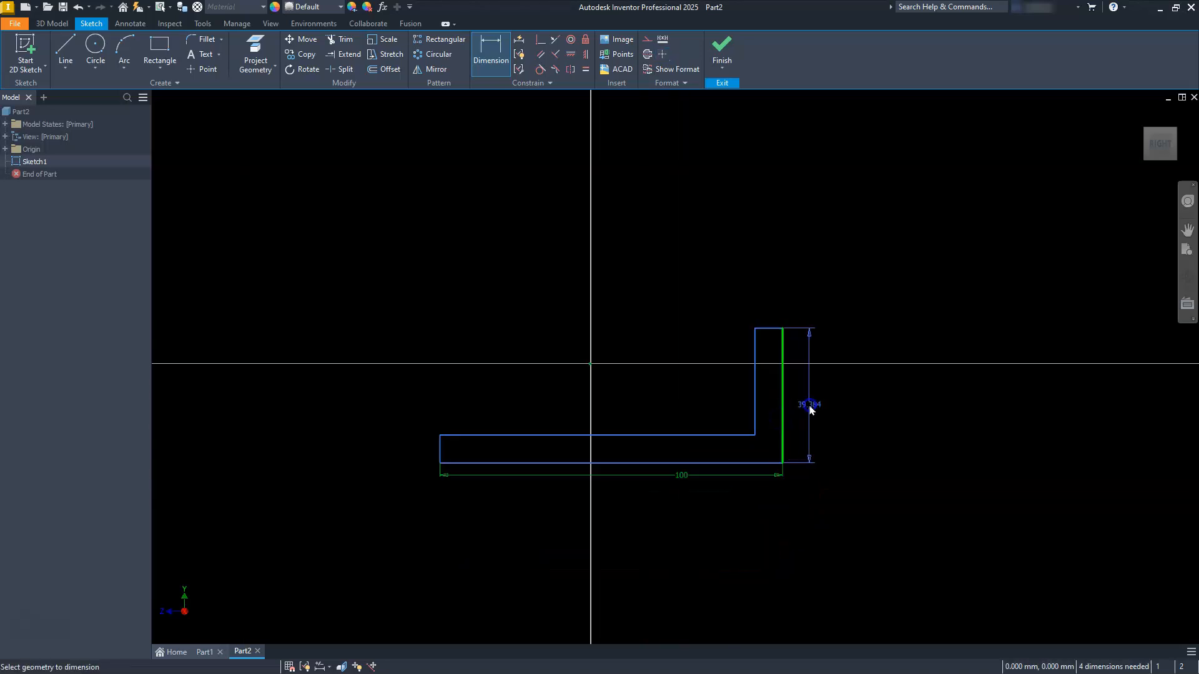
left_click(810, 408)
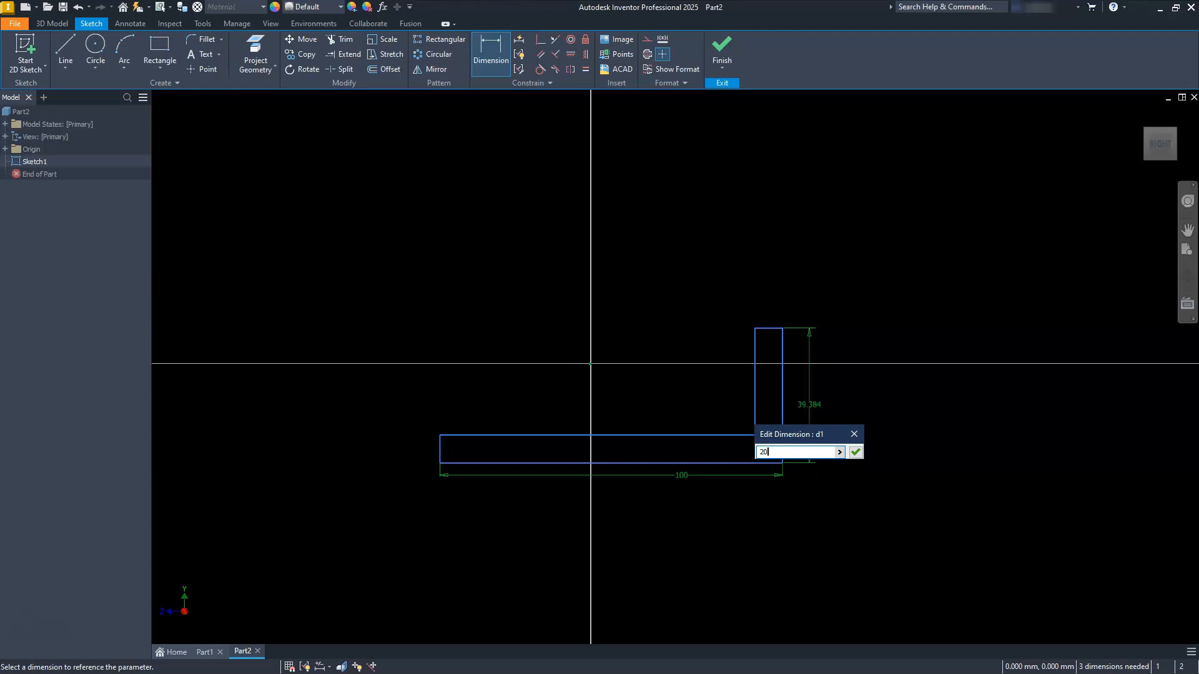
key("Return")
Step: Dimension the top edge of the upright at 10 mm
scroll(773, 392, "up", 5)
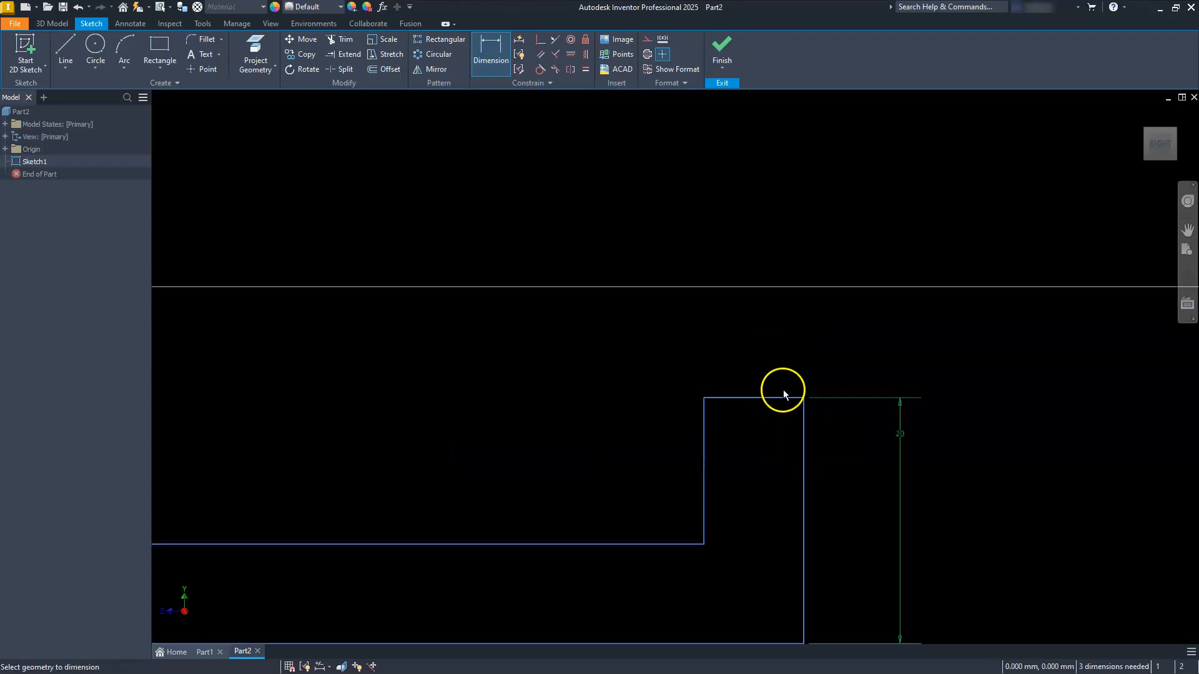
left_click(783, 400)
left_click(759, 341)
type("10")
key("Return")
Step: Apply a Horizontal constraint between the midpoint of the 100 mm bottom edge and the sketch origin
scroll(744, 324, "down", 2)
scroll(620, 413, "down", 7)
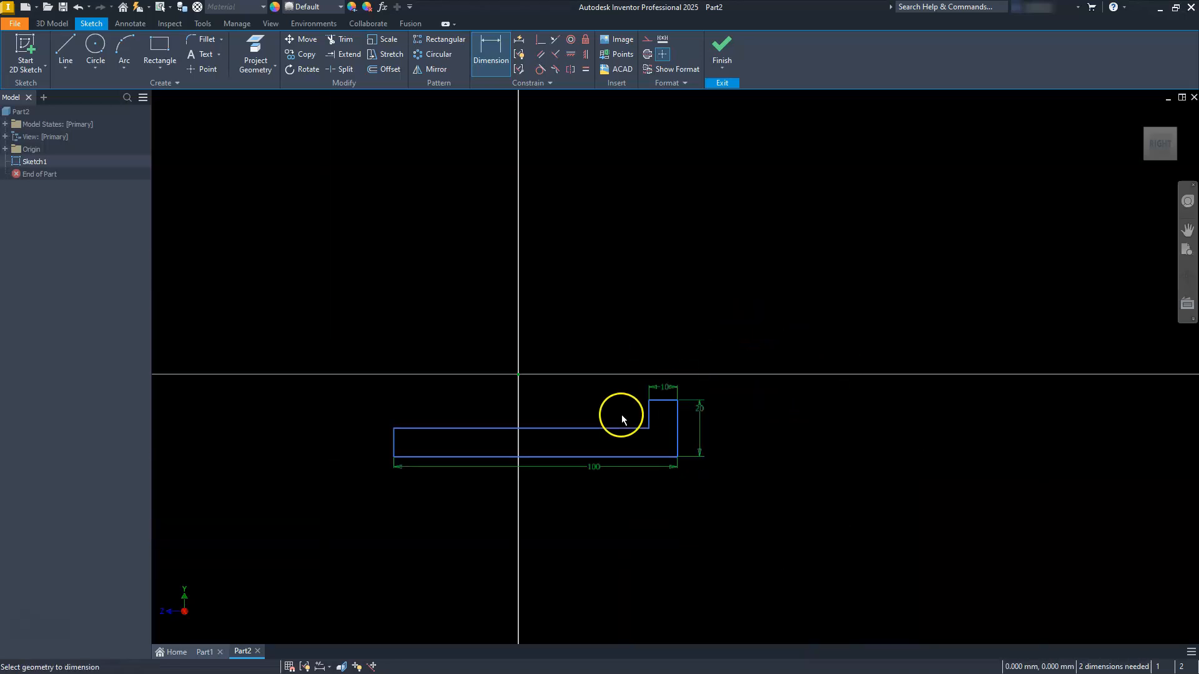
scroll(473, 415, "up", 3)
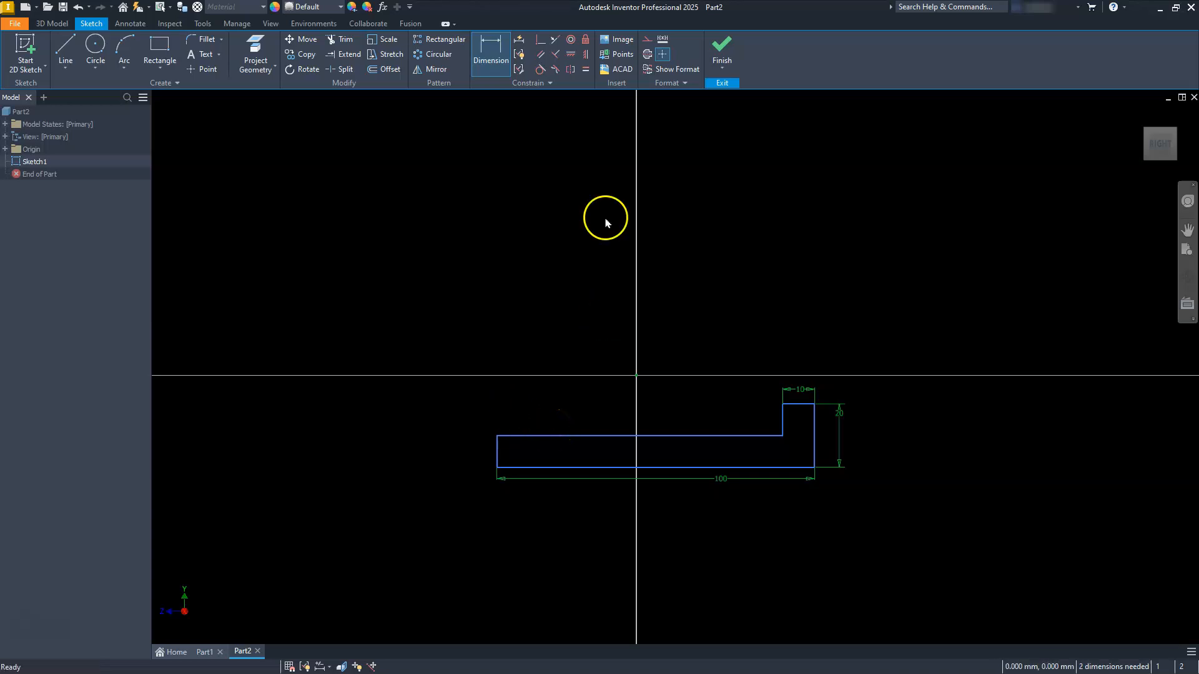
left_click(571, 53)
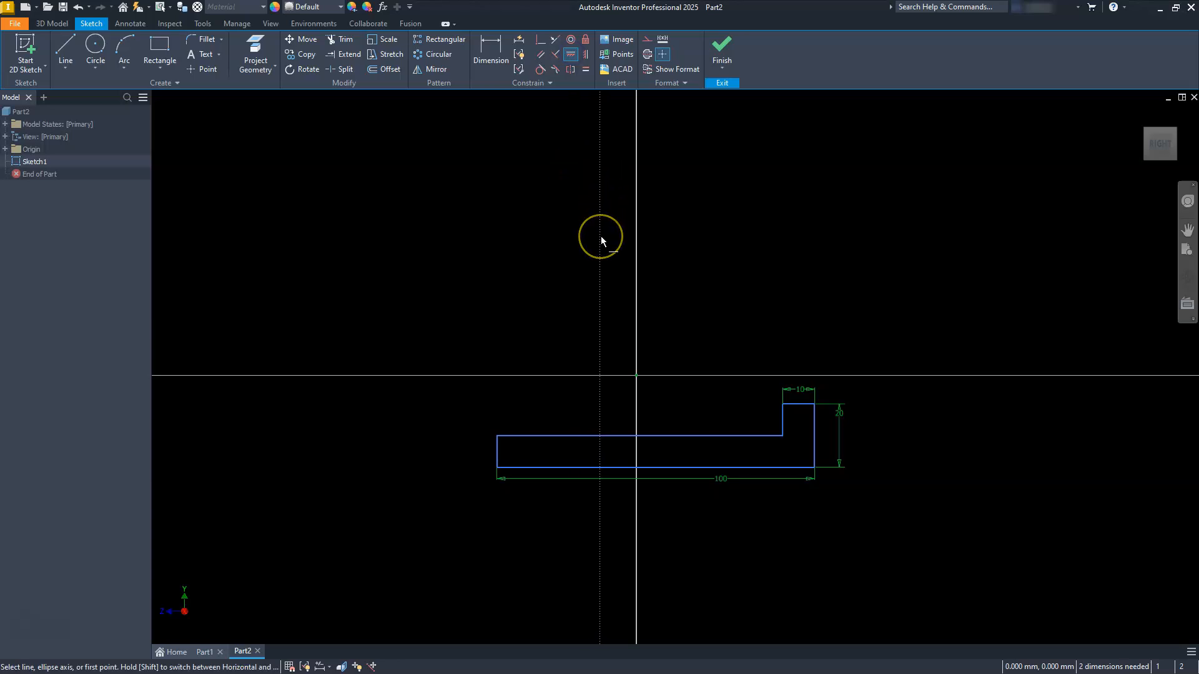
left_click(651, 467)
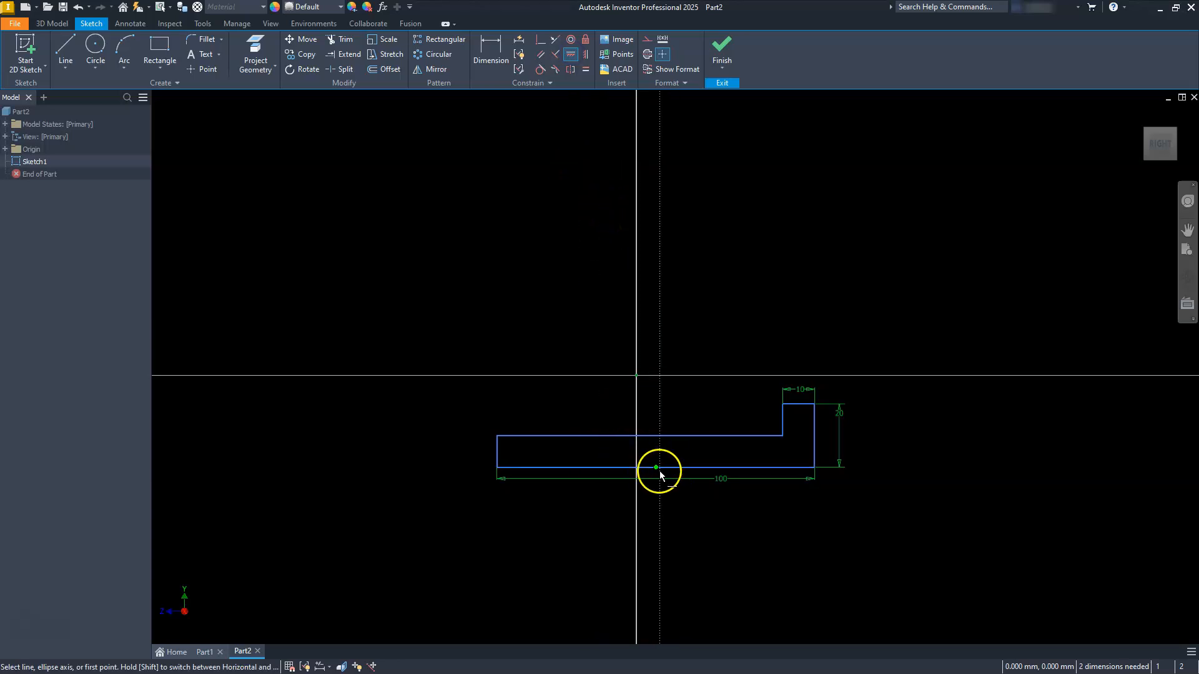
left_click(655, 467)
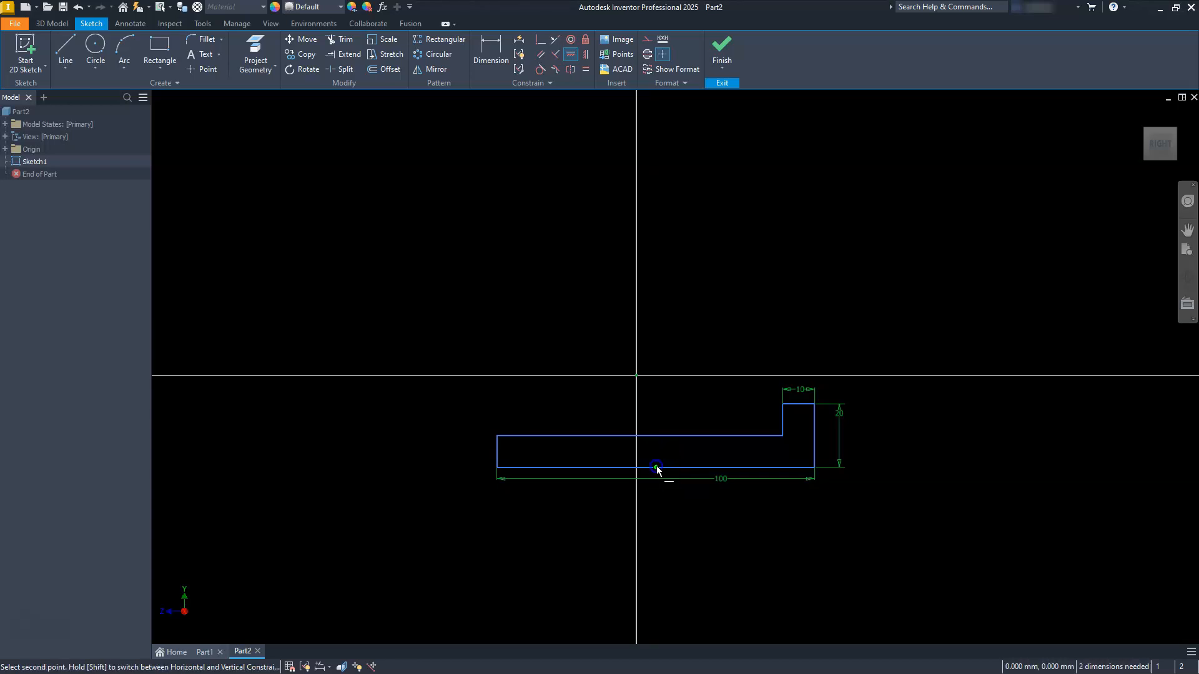
left_click(633, 374)
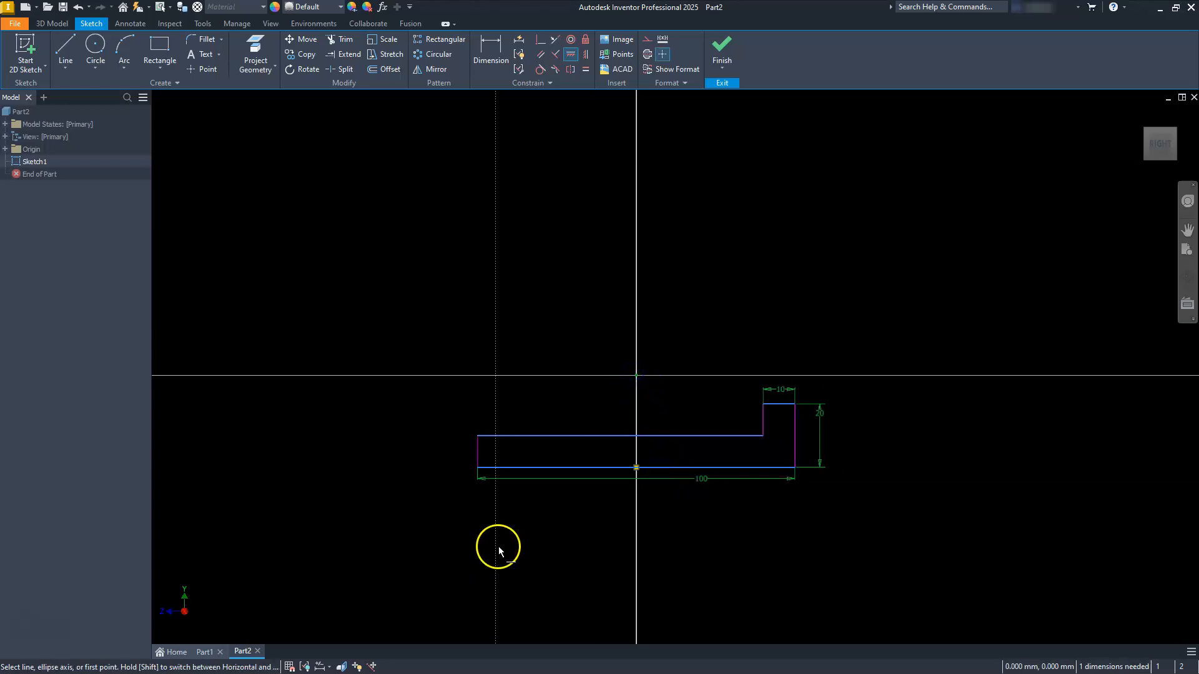
Step: Apply a Vertical constraint between the midpoint of the 20 mm outer edge and the sketch origin
left_click(587, 57)
left_click(797, 439)
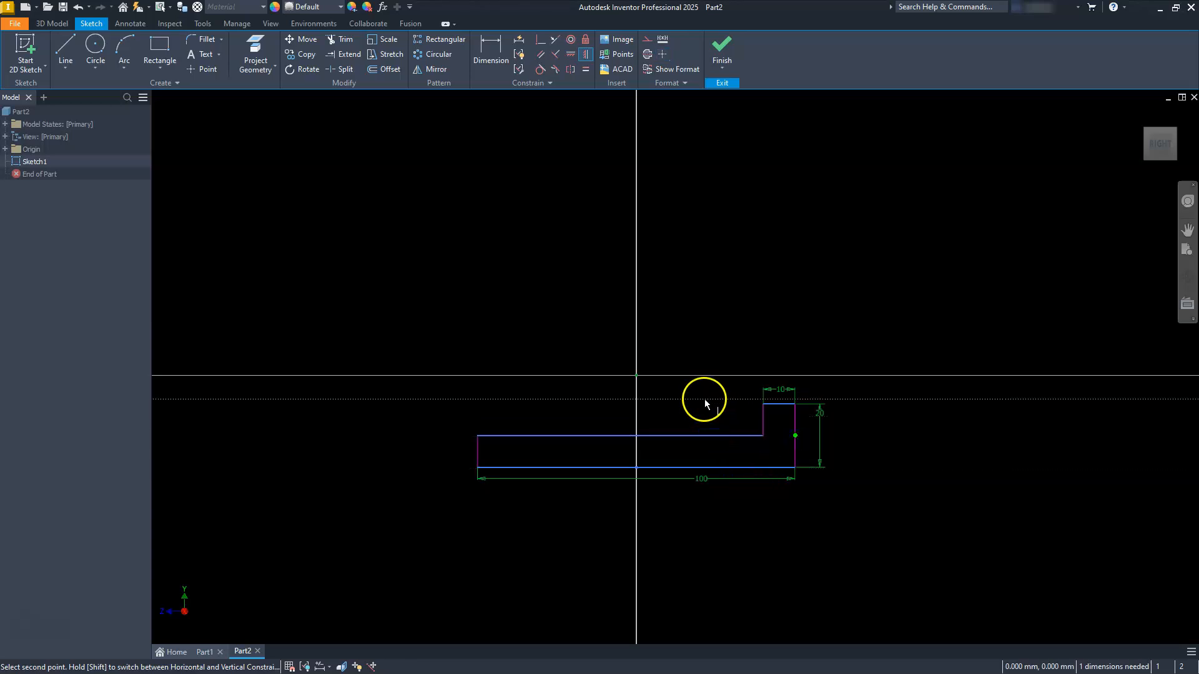
left_click(637, 375)
key("Escape")
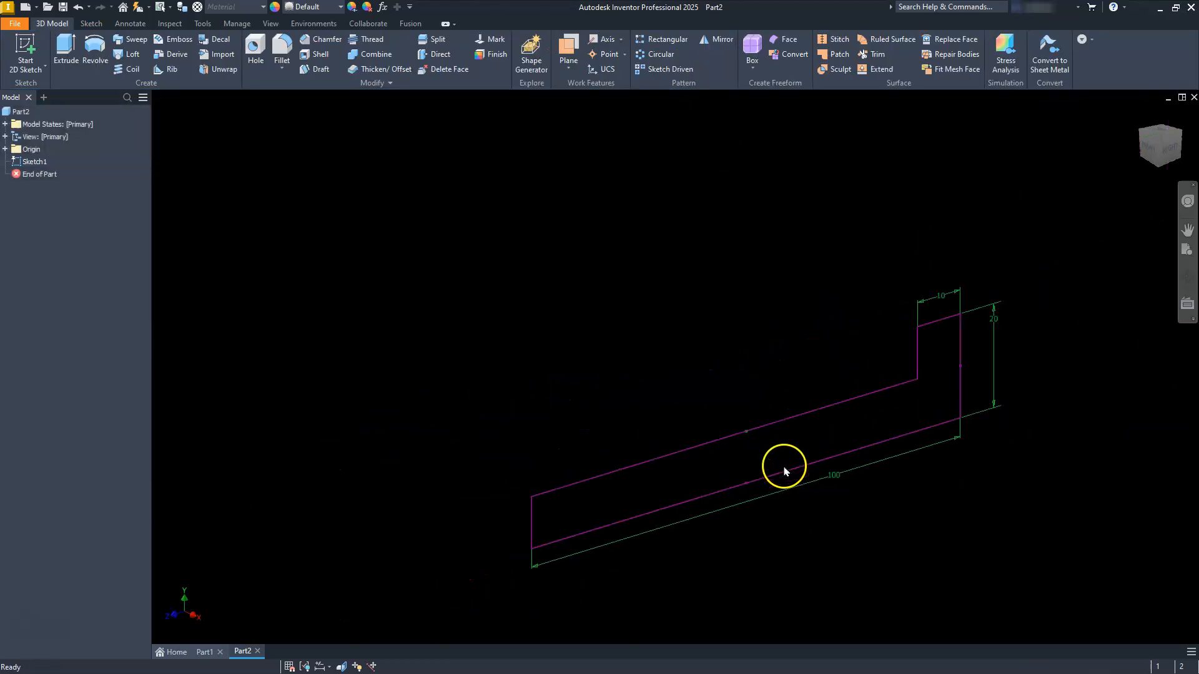
Step: Extrude the L-shaped profile symmetrically to a total distance of 150 mm
left_click(64, 50)
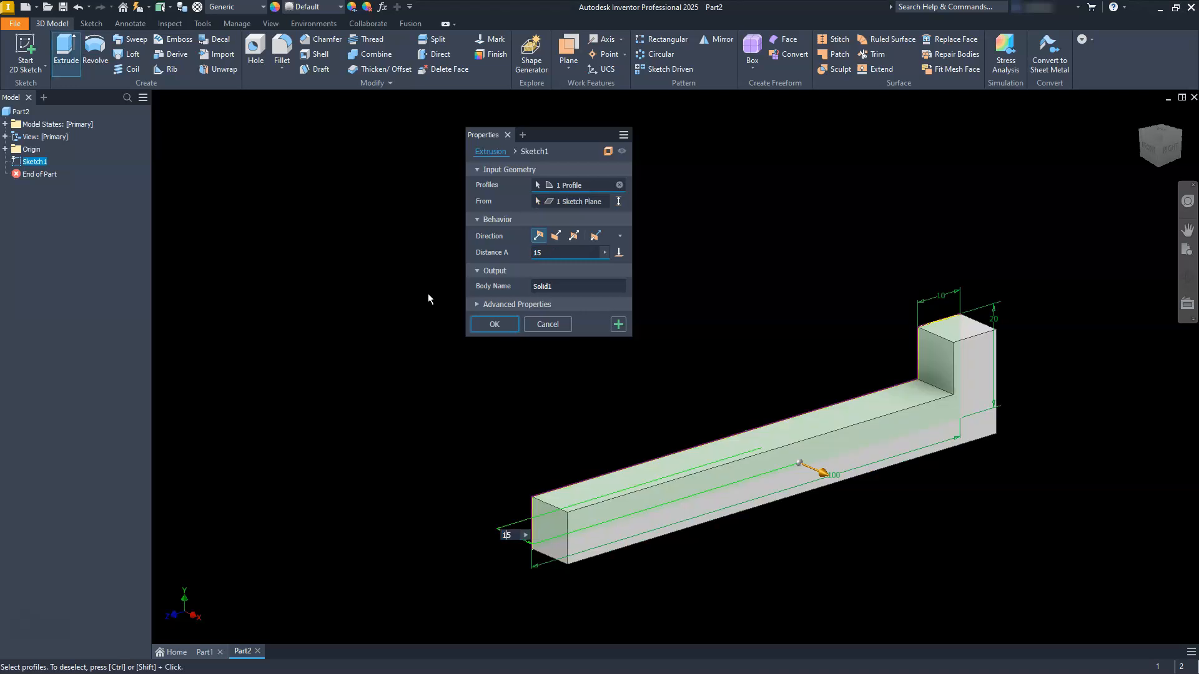
type("0")
left_click(447, 292)
left_click(574, 236)
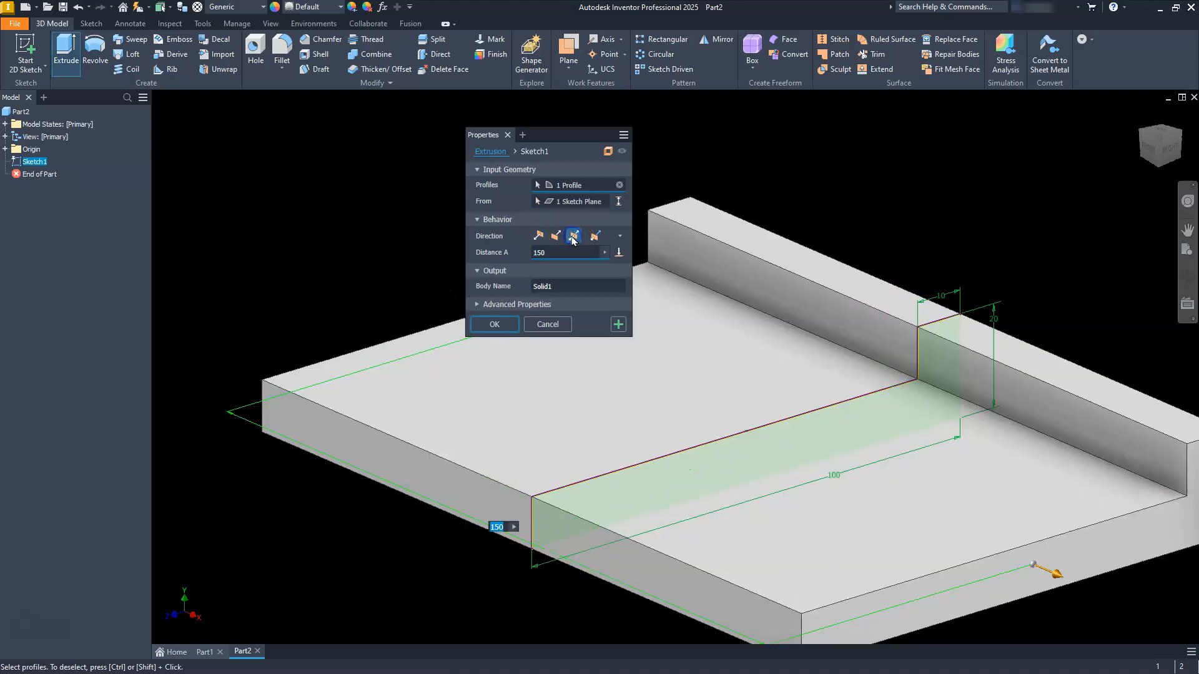
left_click(495, 324)
scroll(581, 373, "down", 5)
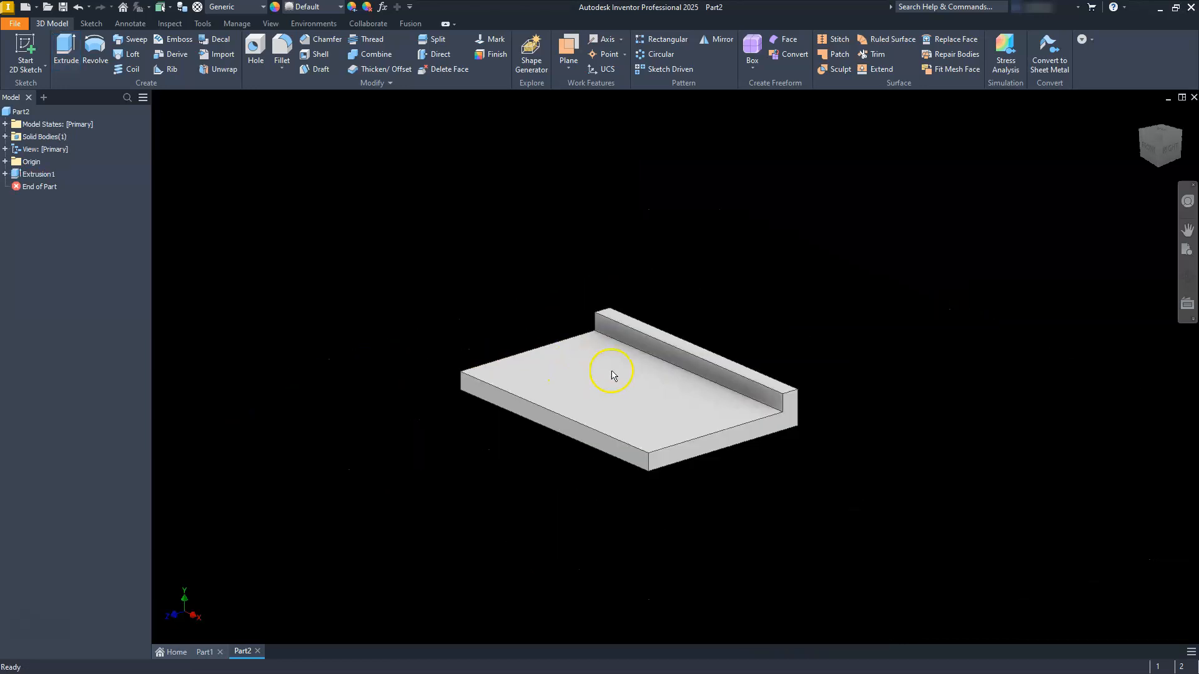
Step: Start a new sketch on the outer vertical face of the raised lip
left_click(1181, 135)
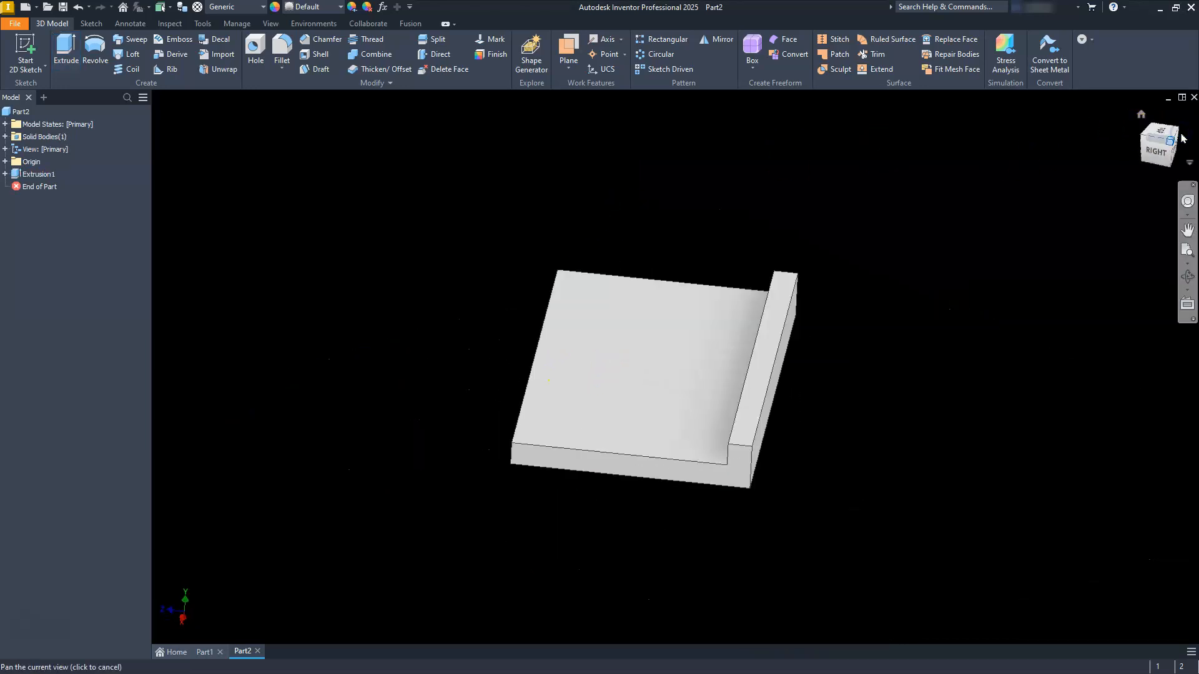
left_click(774, 436)
left_click(854, 417)
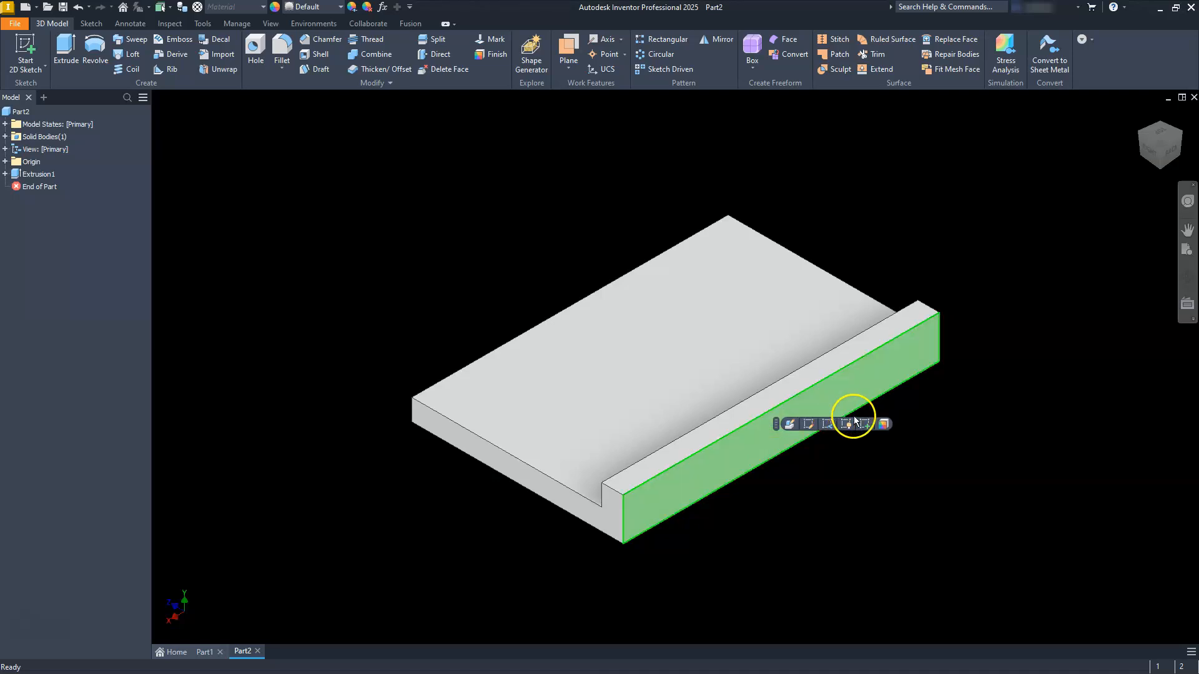
left_click(864, 424)
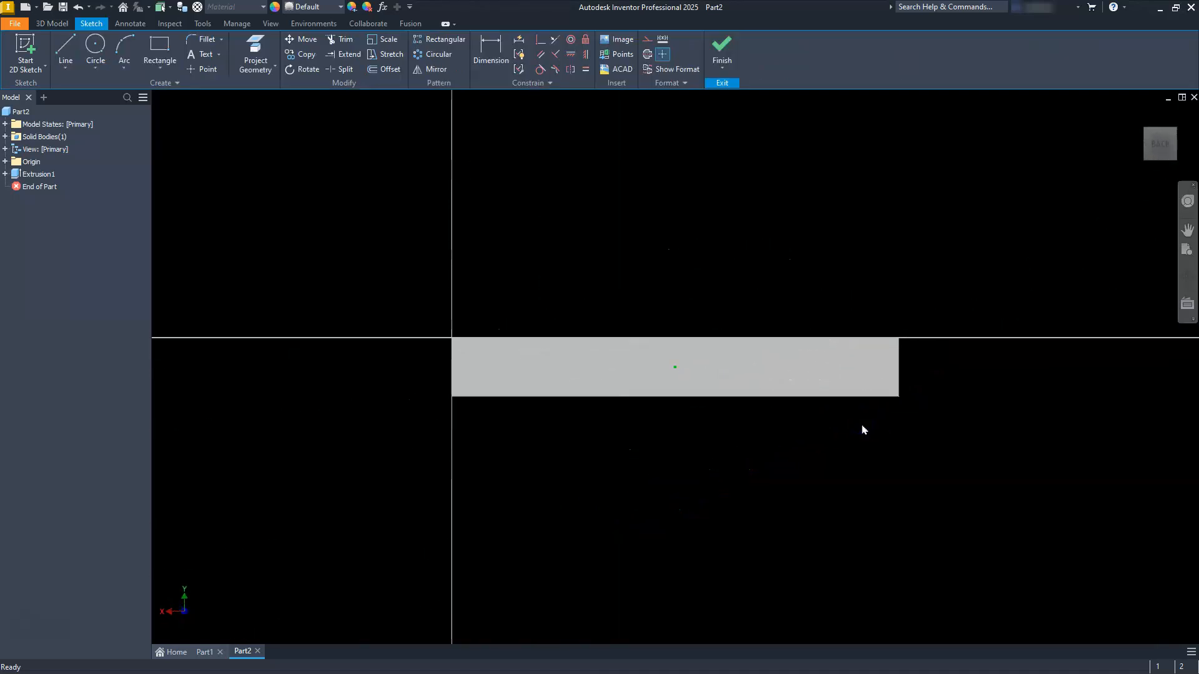
Step: Draw a five-line profile joining the face's two upper corners, with sloped sides, vertical sides and a flat top about 70 mm wide
left_click(65, 49)
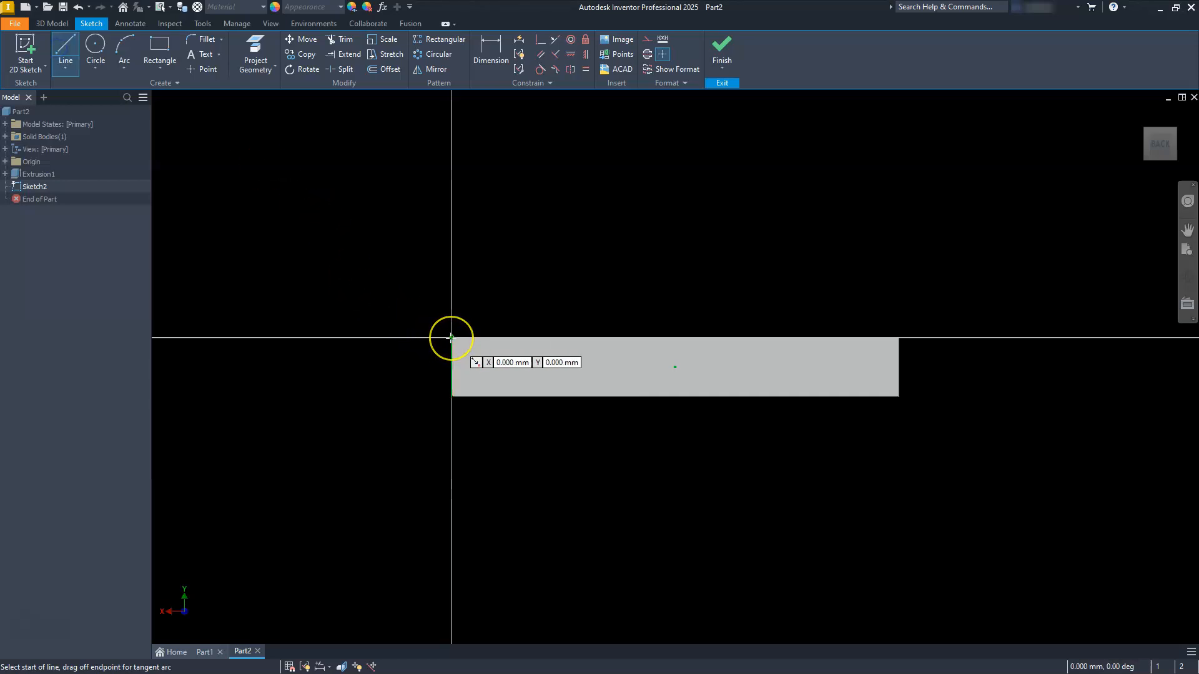
left_click(450, 338)
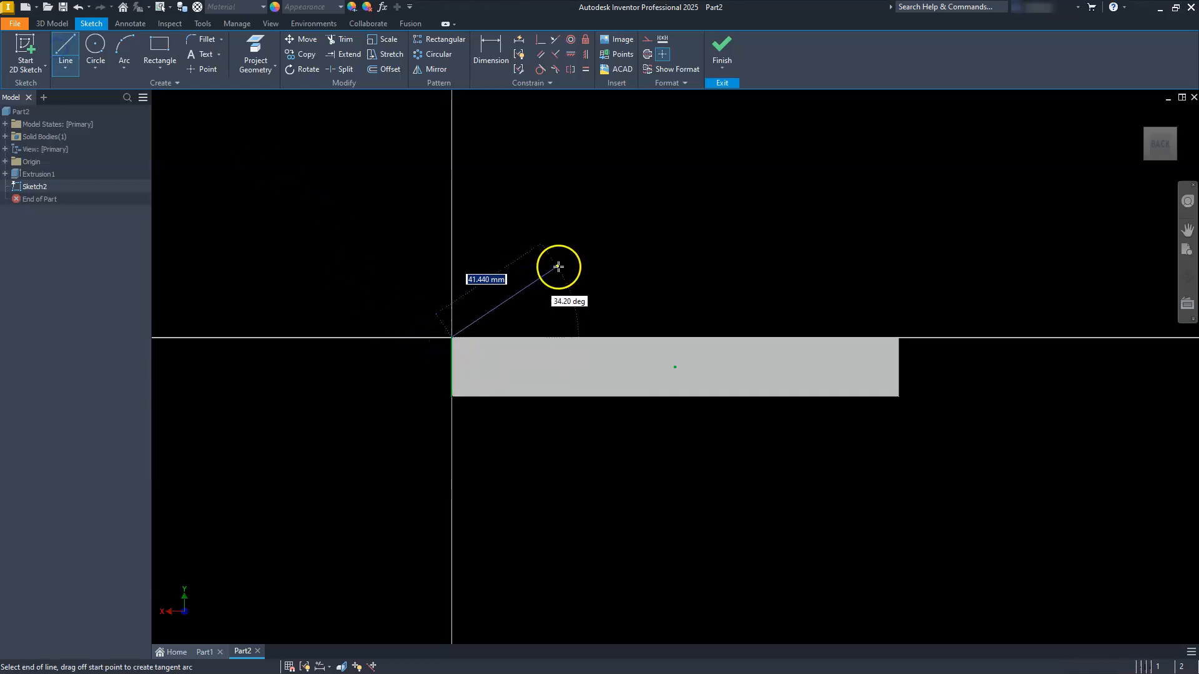
left_click(580, 273)
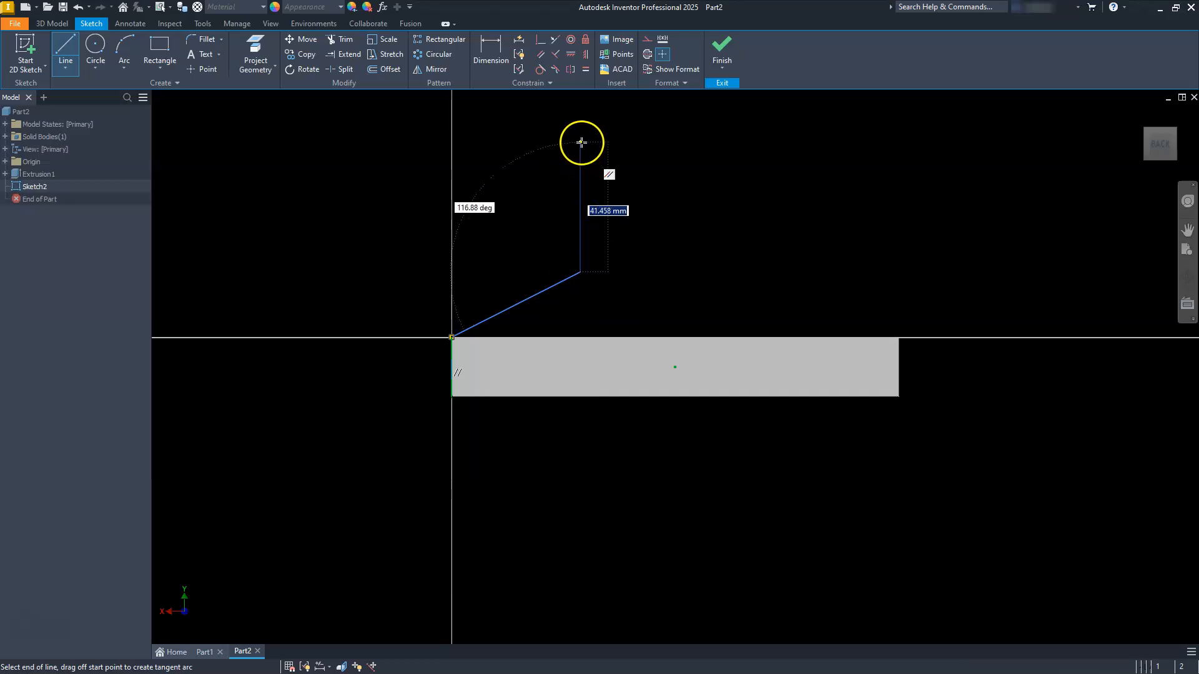
left_click(579, 140)
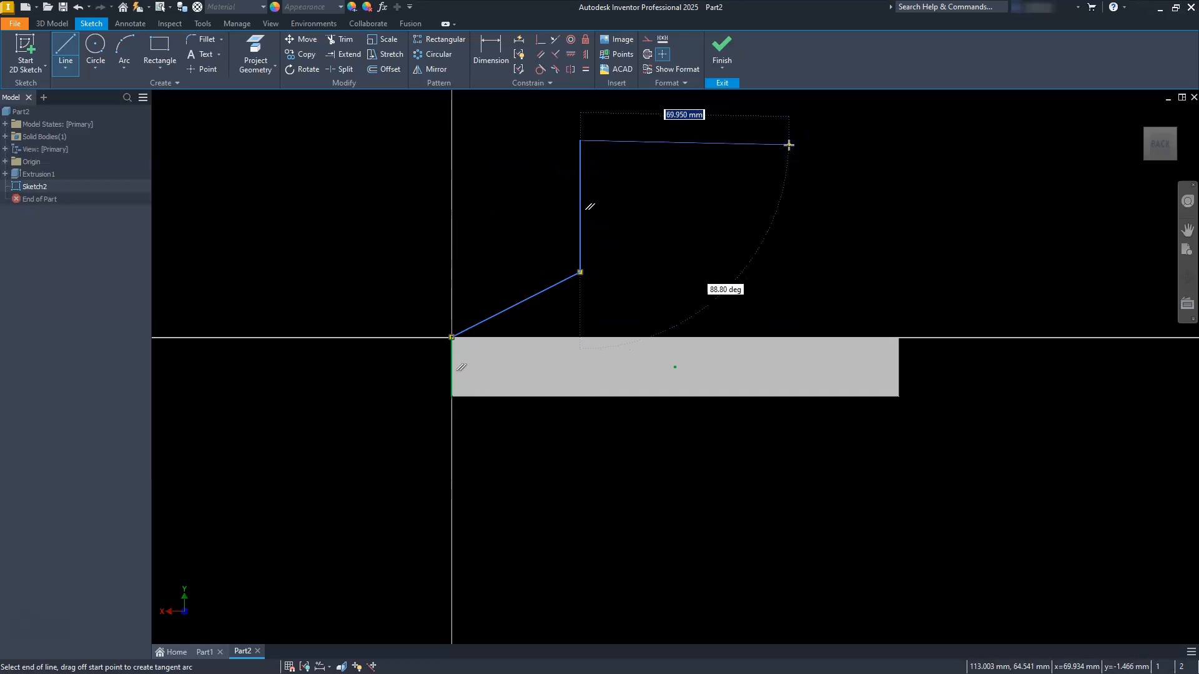
left_click(787, 143)
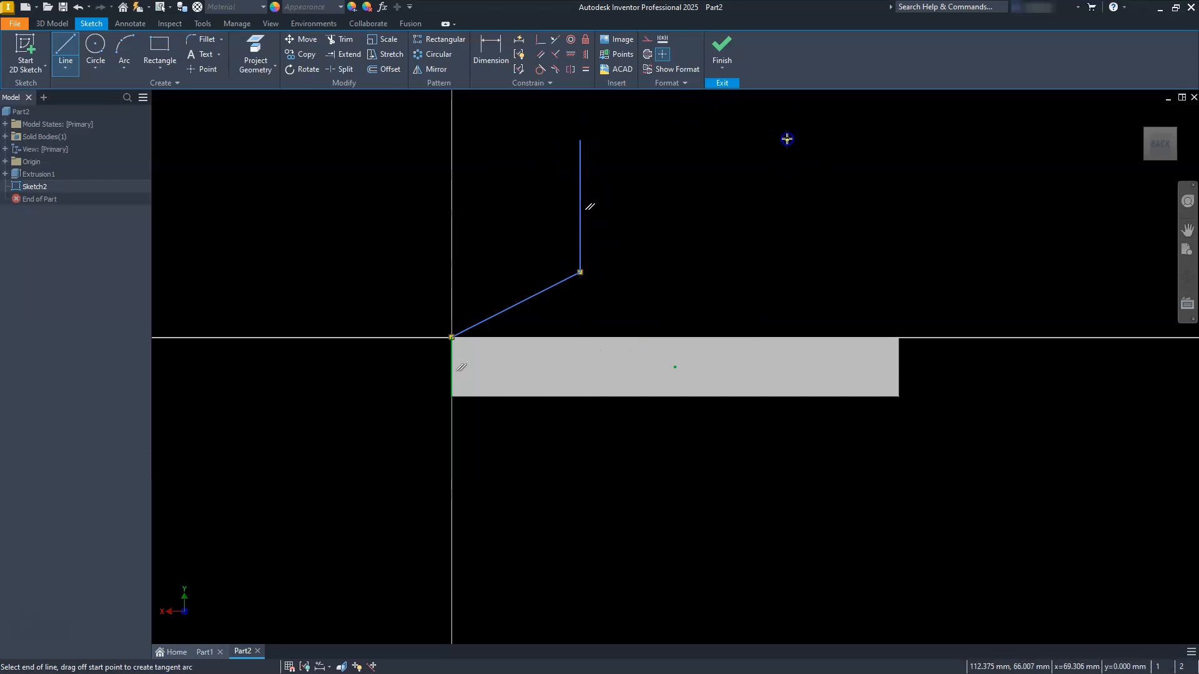
left_click(787, 268)
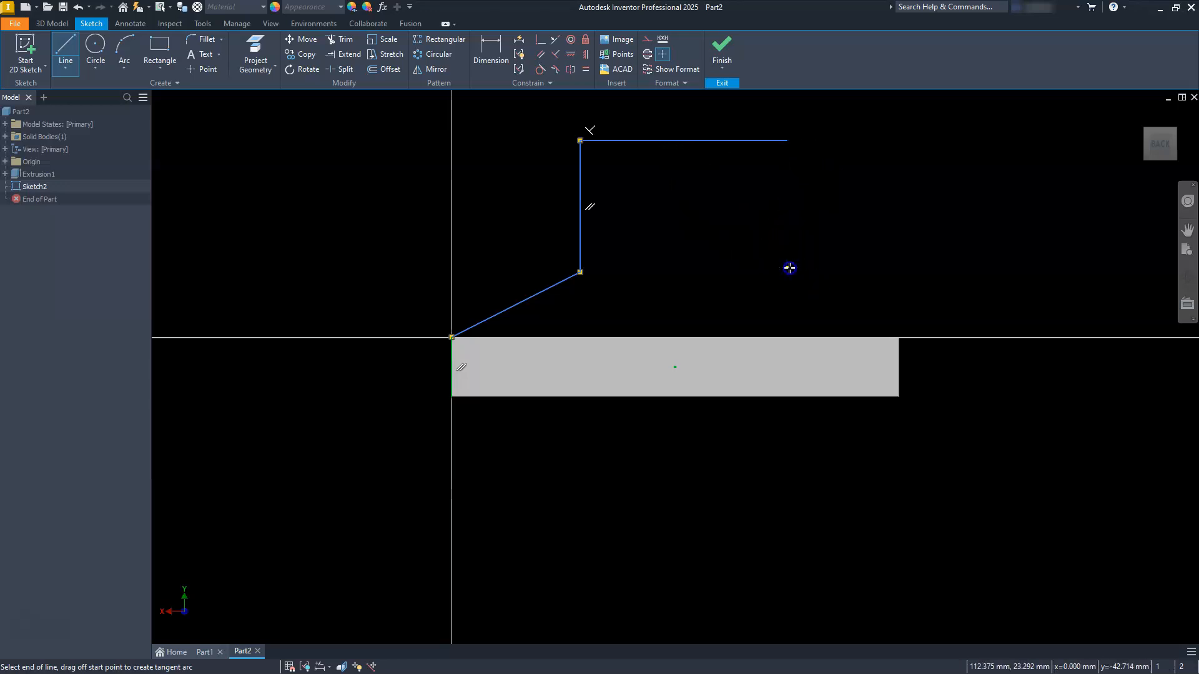
left_click(899, 337)
key("Escape")
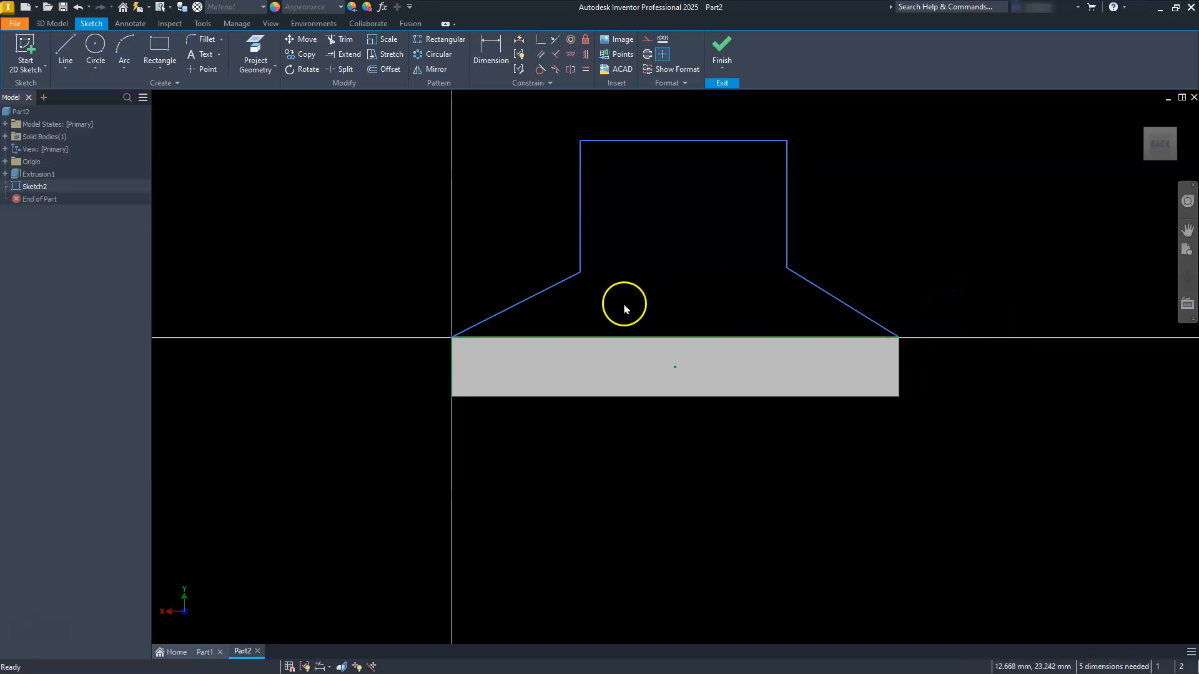
Step: Dimension both sloped lines at 30 degrees from the face's upper edge
left_click(530, 336)
left_click(491, 51)
left_click(533, 298)
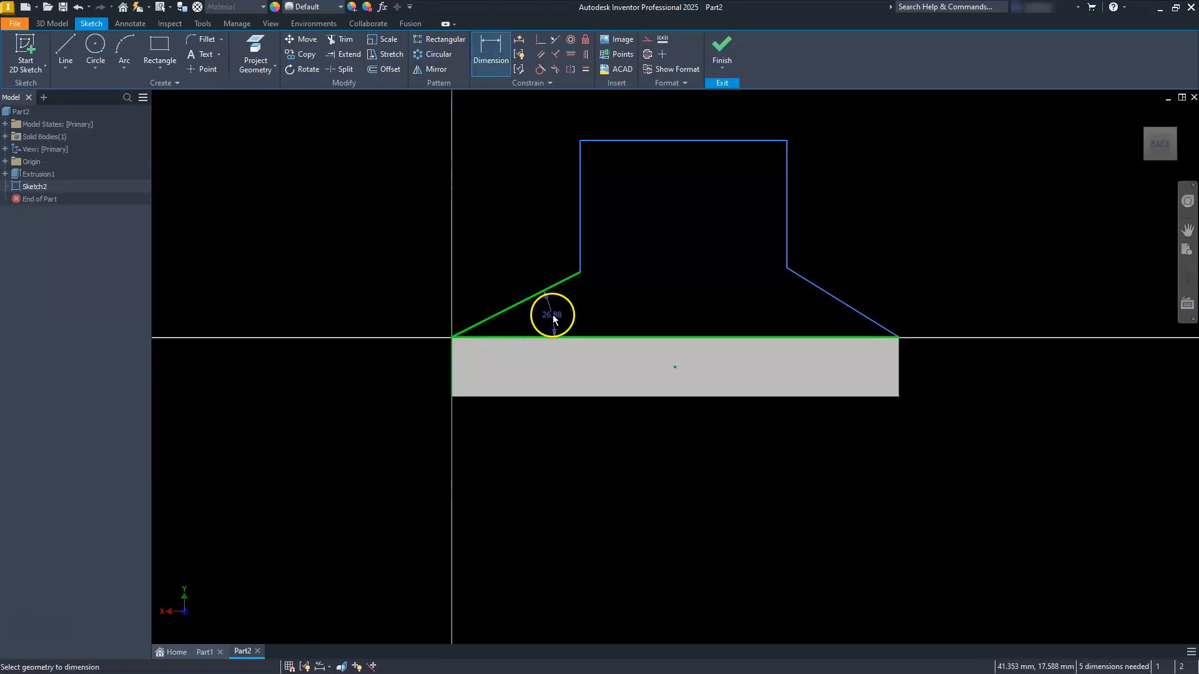
left_click(553, 317)
type("30")
key("Return")
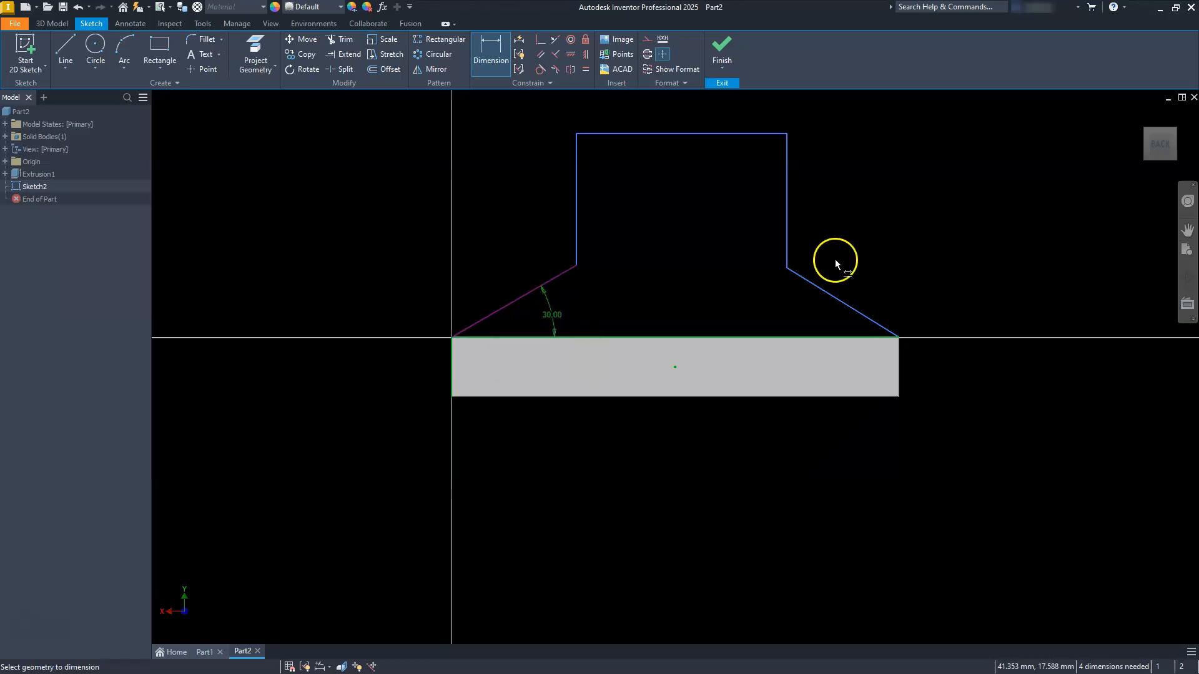
left_click(808, 337)
left_click(809, 323)
type("30")
key("Return")
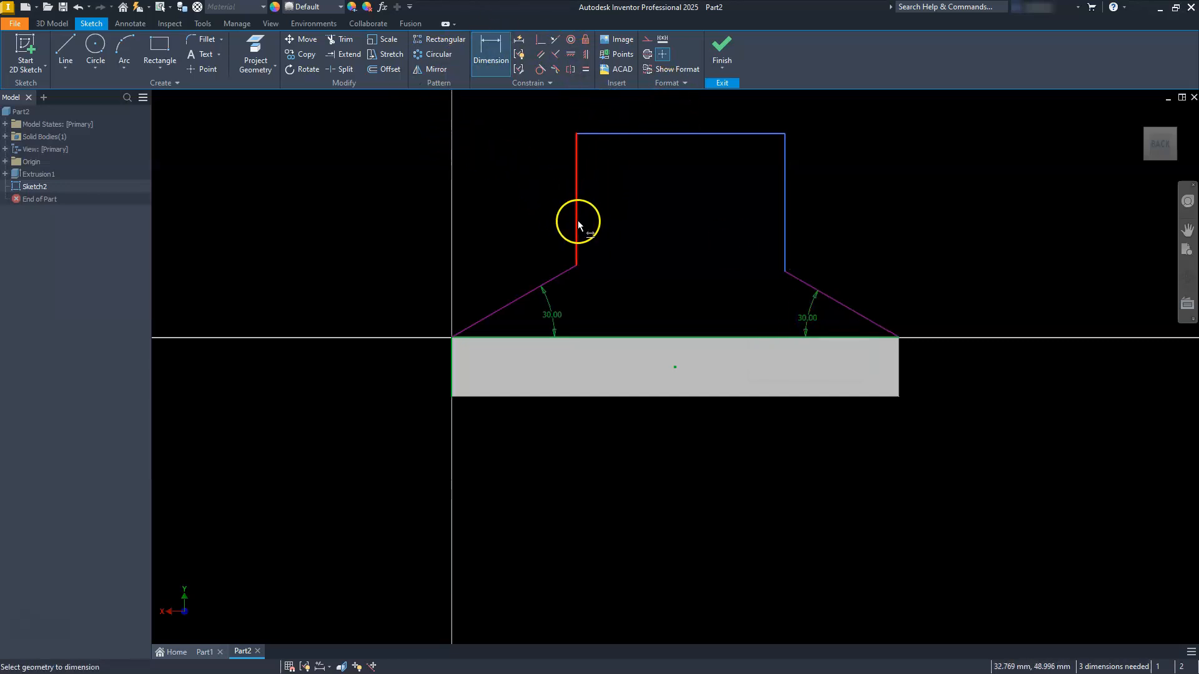
Step: Dimension the overall height from the face's lower edge to the profile's flat top at 80 mm
left_click(528, 396)
left_click(633, 133)
left_click(385, 253)
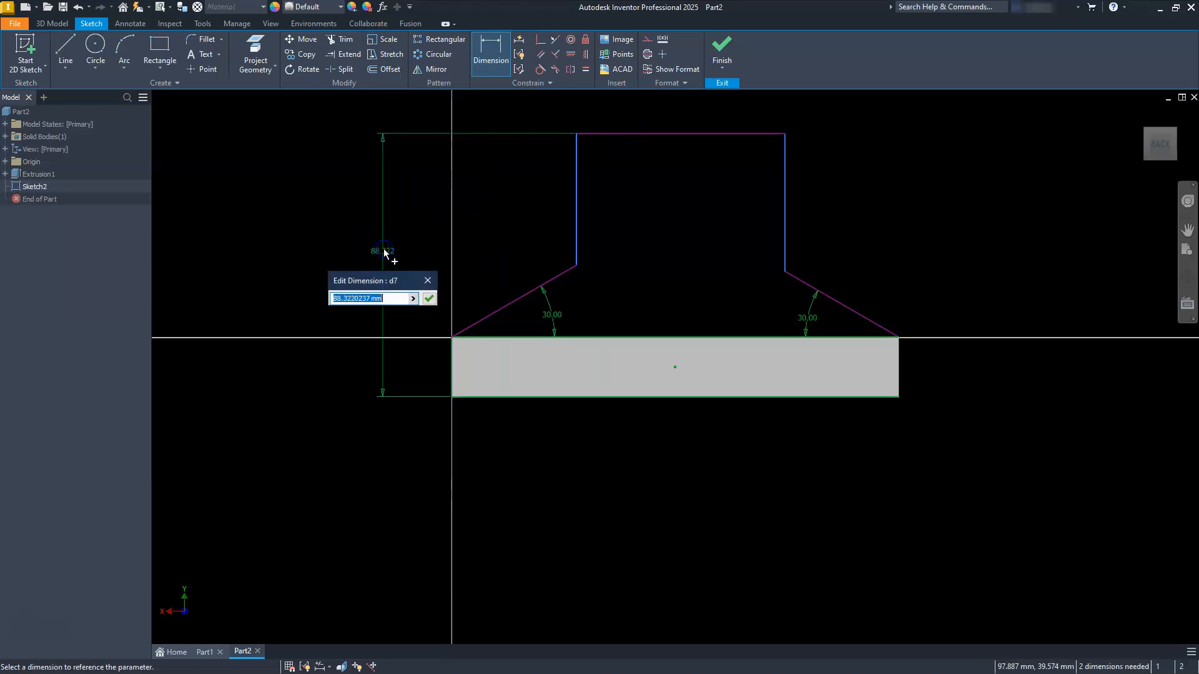
type("80")
key("Return")
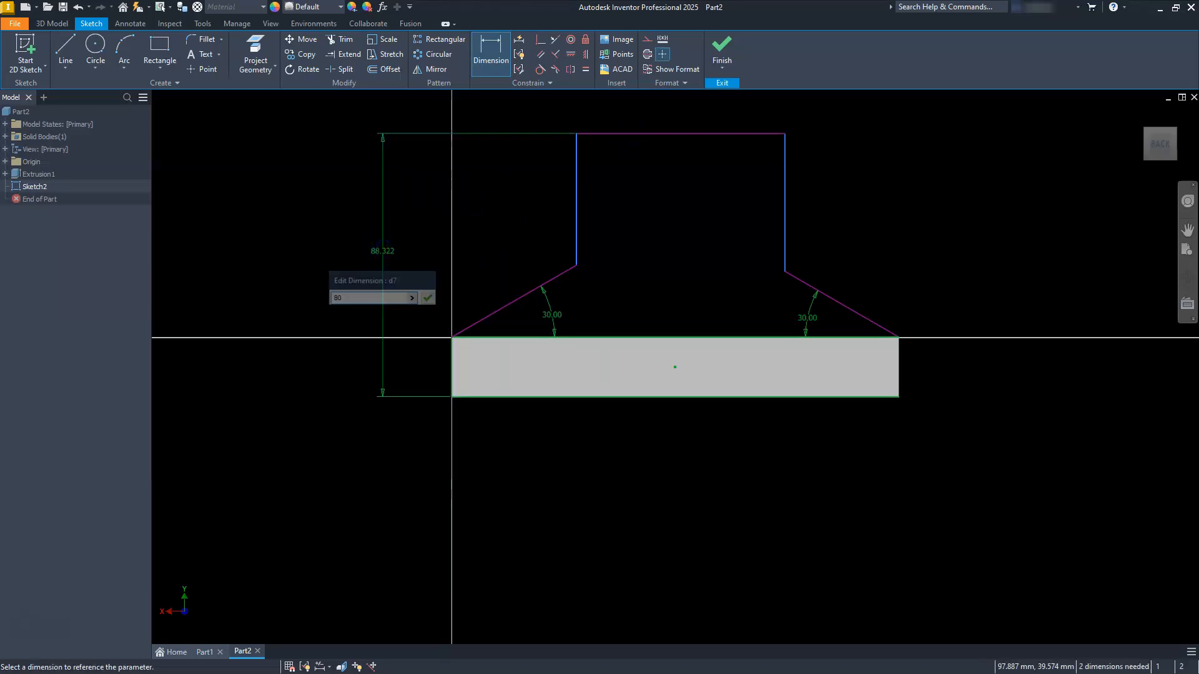
Step: Dimension the profile's flat top edge at 50 mm
left_click(606, 164)
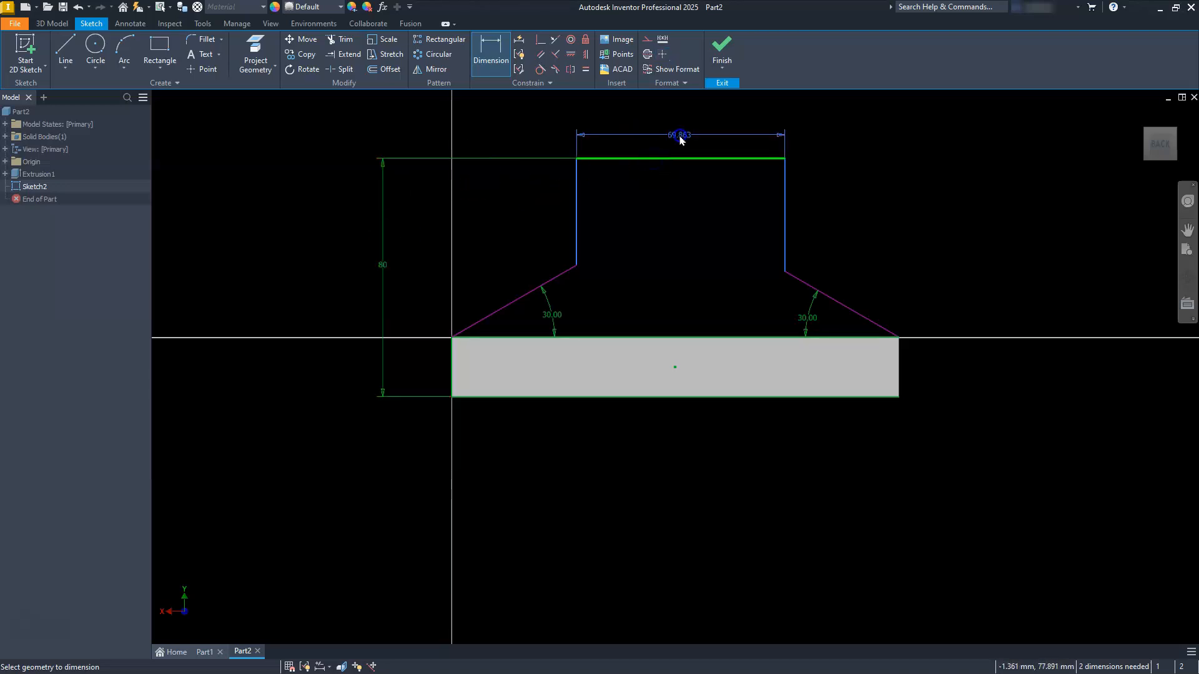
left_click(680, 139)
type("5")
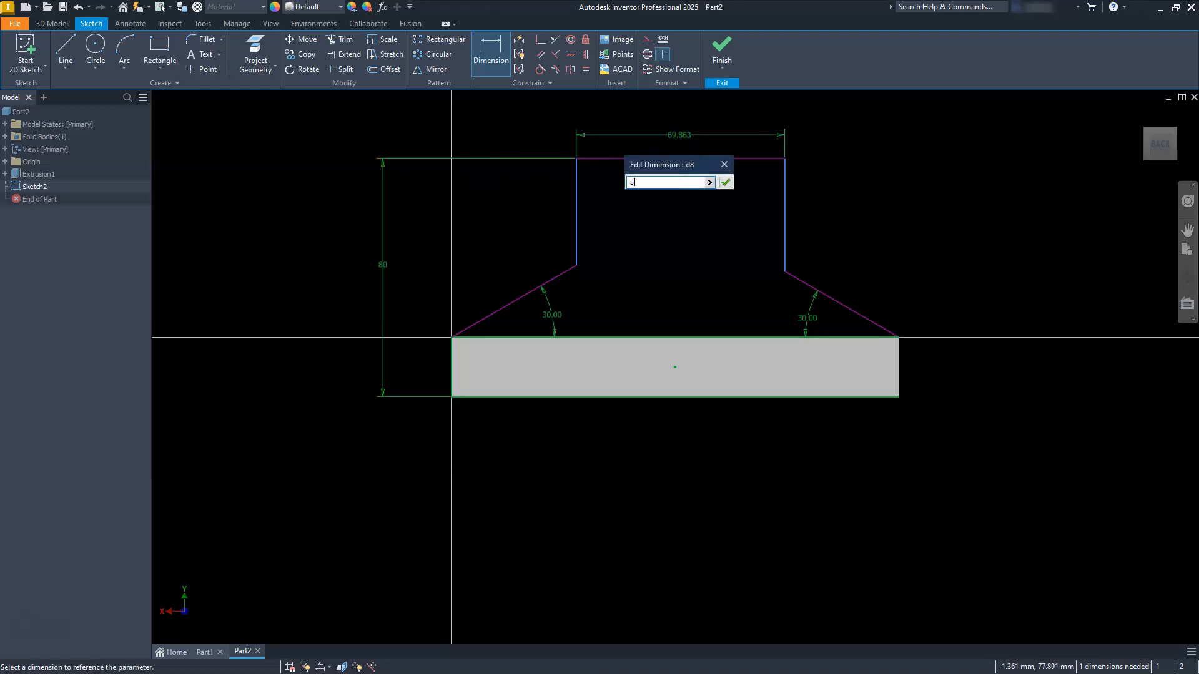
type("0")
key("Return")
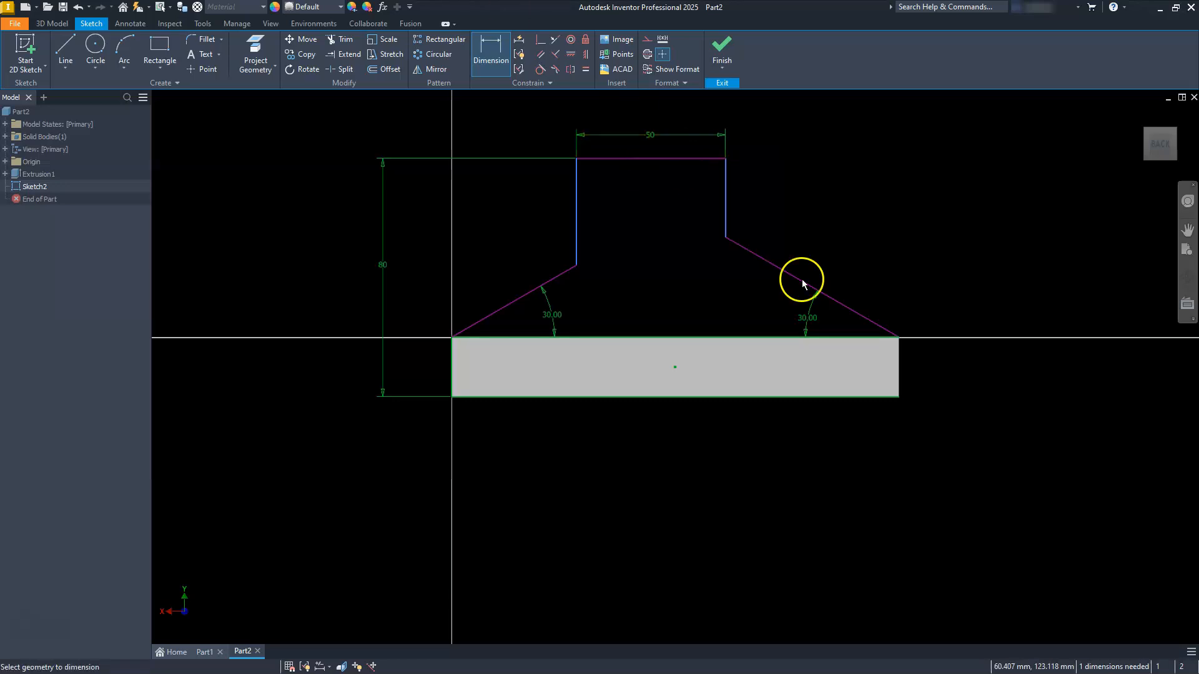
key("Escape")
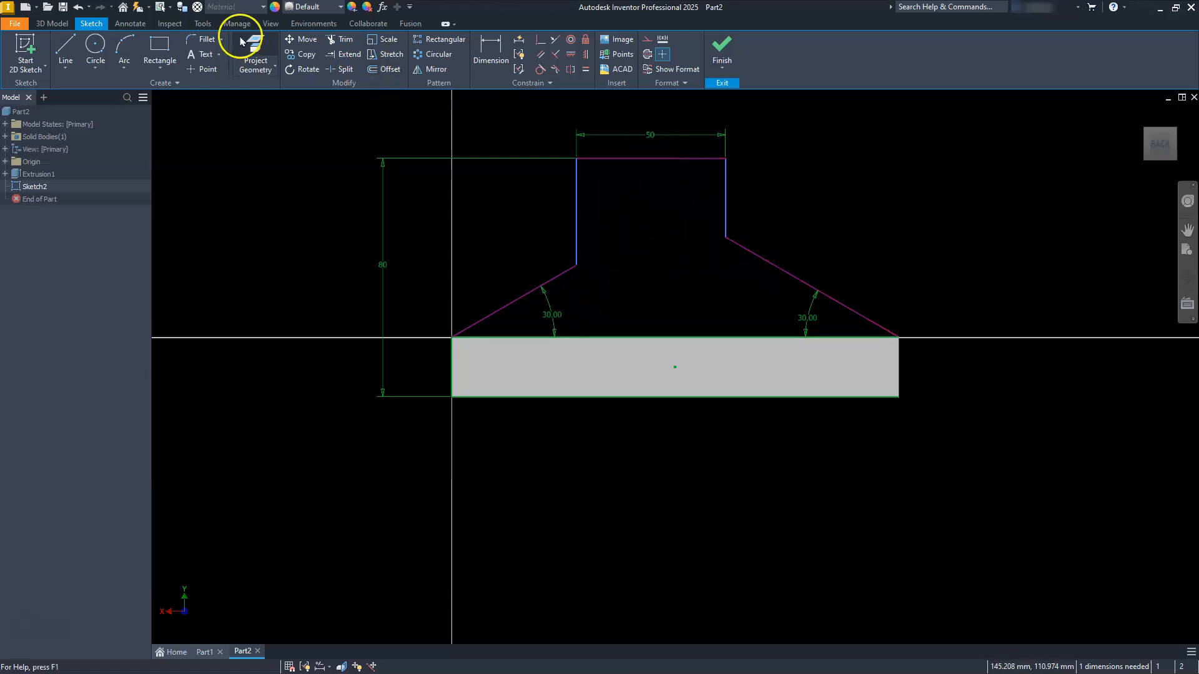
Step: Fillet both corners between the sloped and vertical lines with a 20 mm radius
left_click(199, 39)
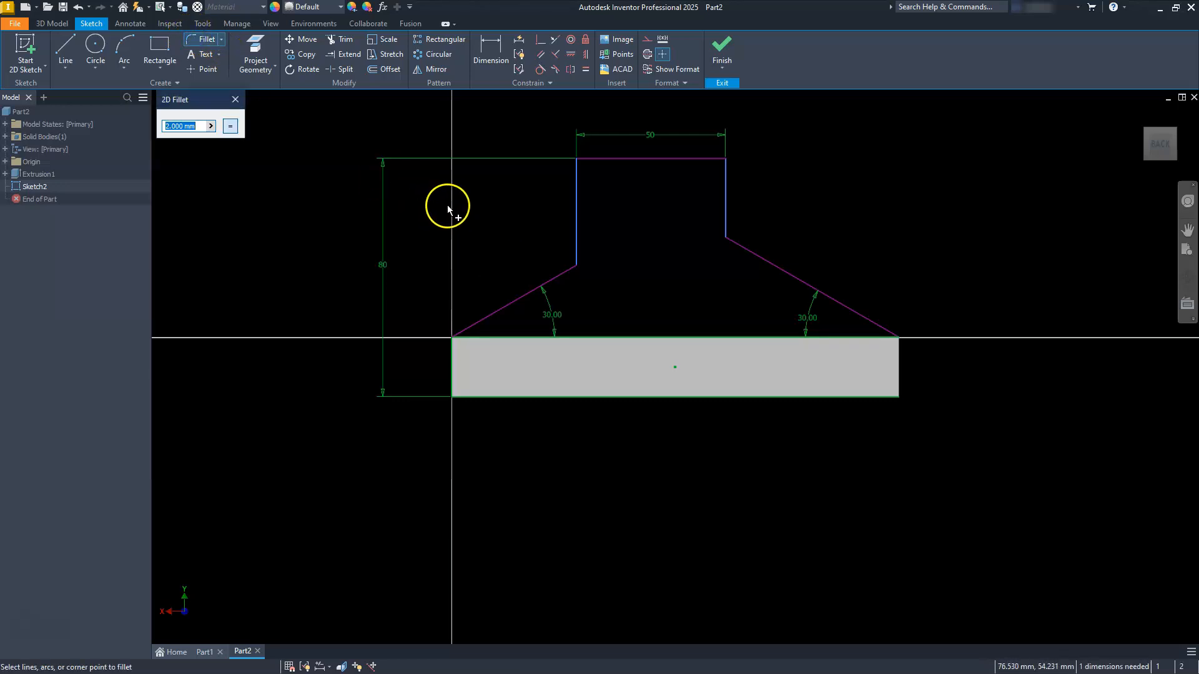
left_click(567, 270)
left_click(579, 219)
left_click(728, 214)
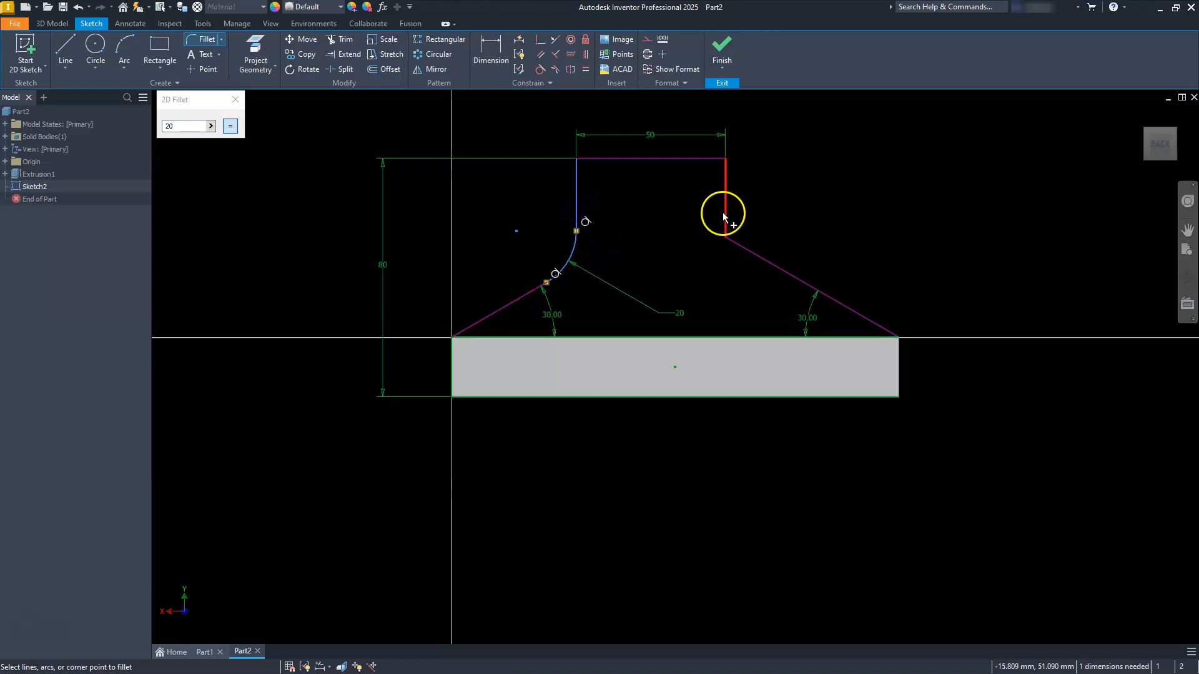
left_click(740, 243)
key("Escape")
Step: Apply an Equal constraint between the two sloped lines
left_click(585, 69)
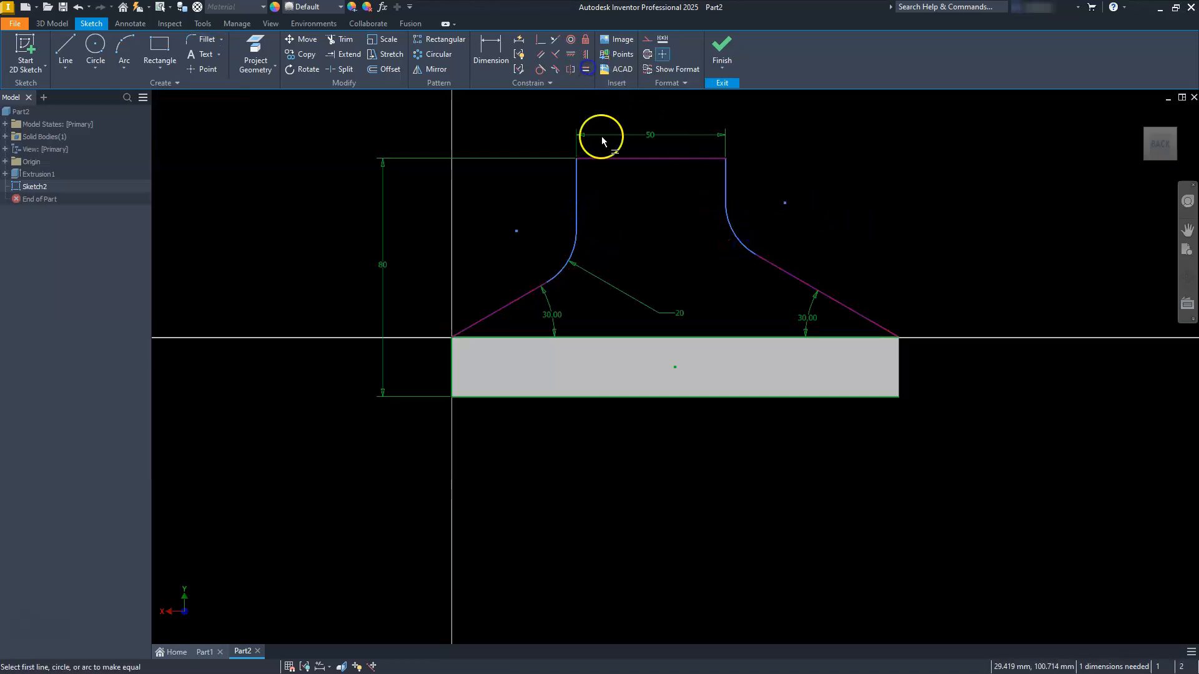
left_click(513, 299)
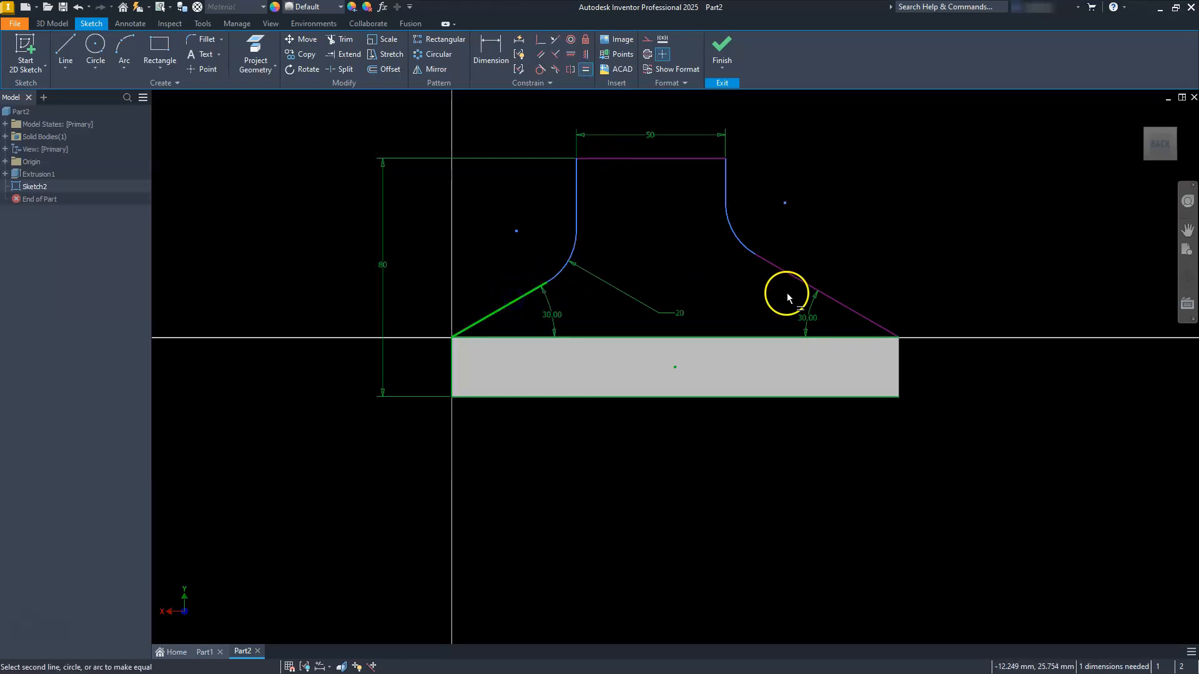
left_click(813, 289)
Step: Draw a circle centred on the midpoint of the 50 mm top line, passing through the line's endpoints
scroll(661, 310, "up", 5)
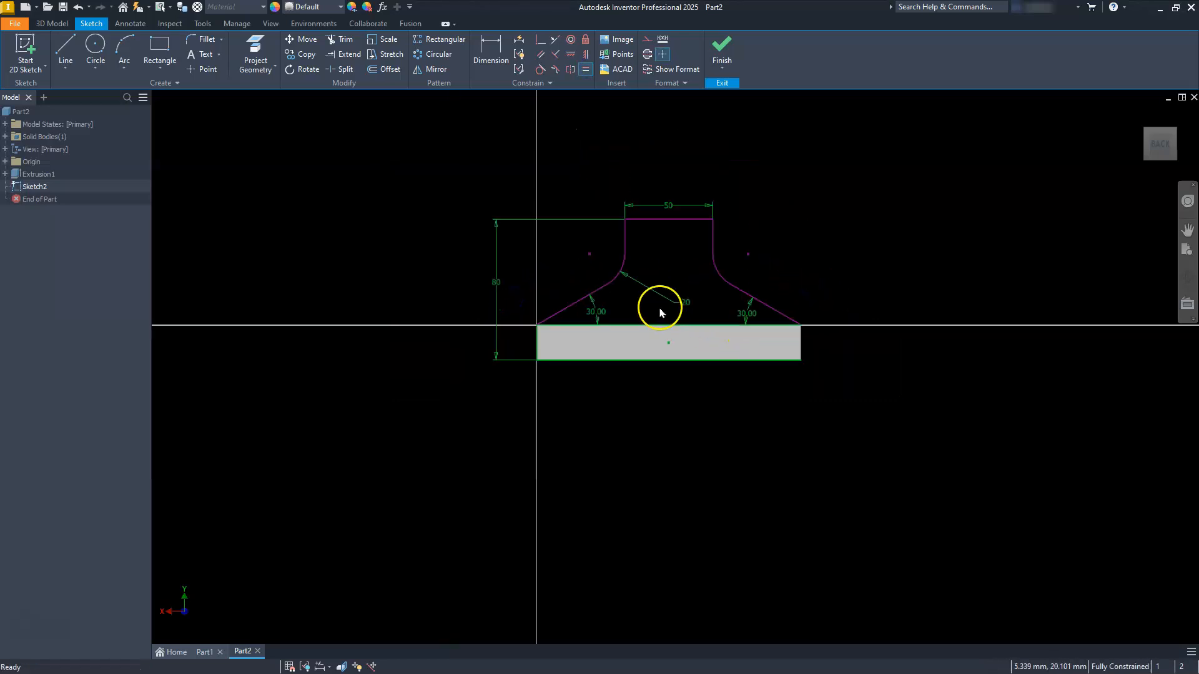
scroll(653, 276, "down", 6)
scroll(650, 256, "up", 2)
middle_click_drag(649, 254, 651, 268)
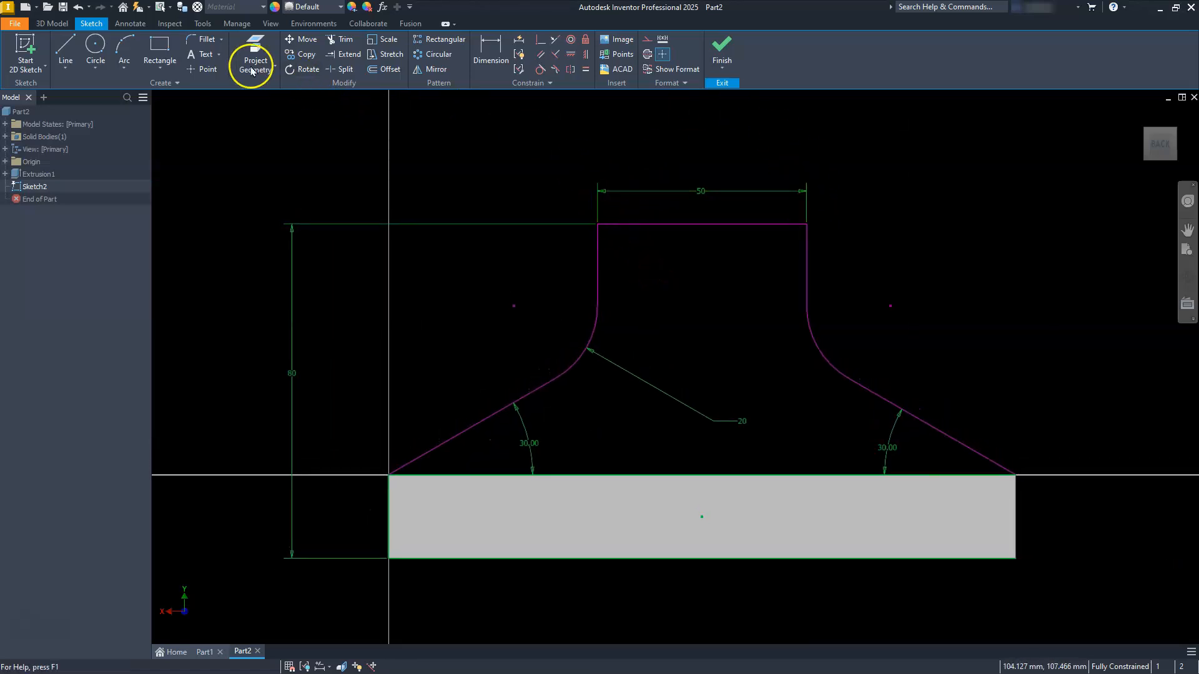
left_click(91, 55)
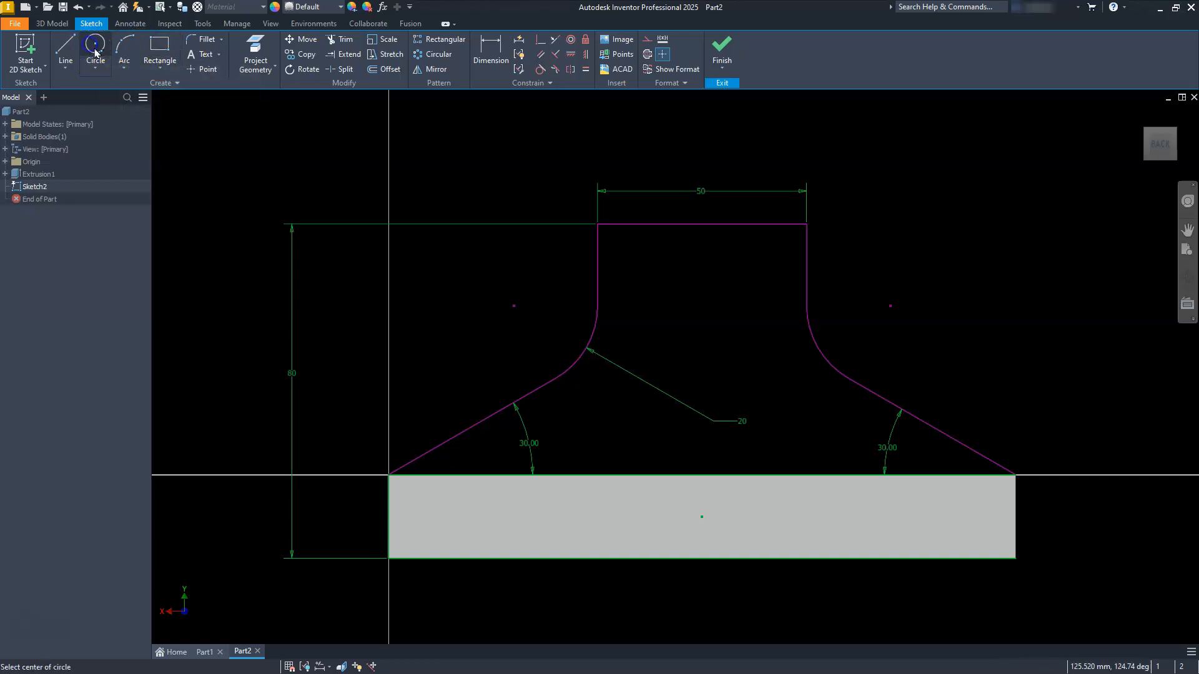
left_click(700, 223)
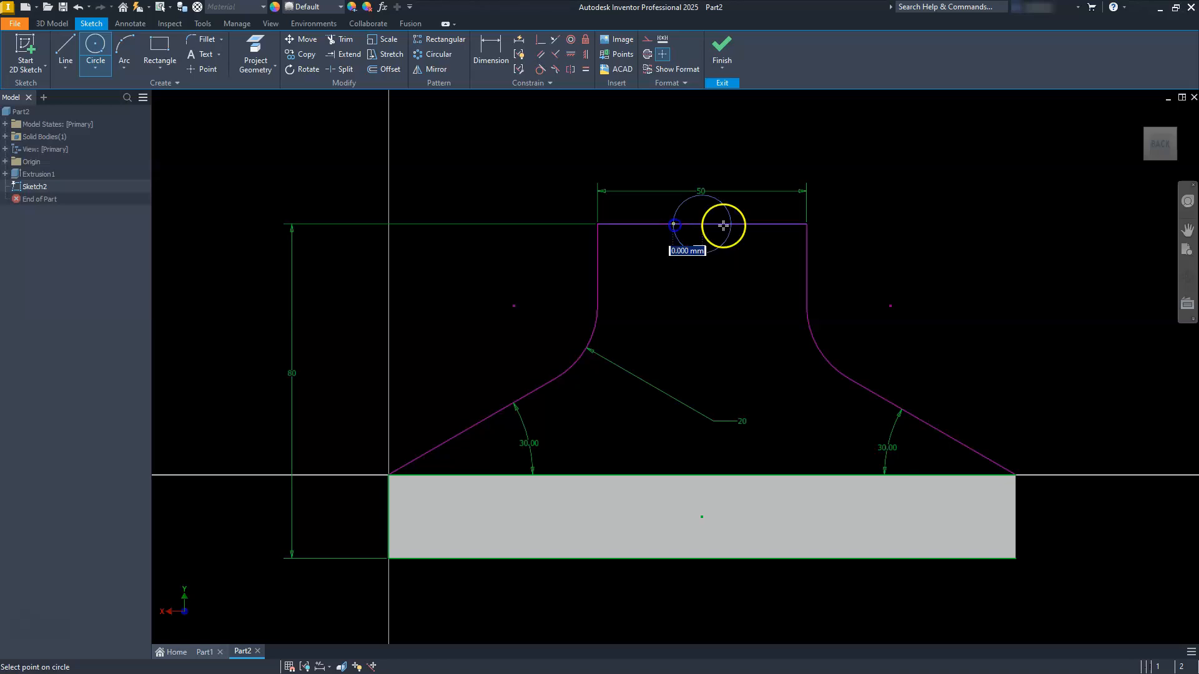
left_click(804, 241)
key("Escape")
Step: Trim away the lower half of the circle and convert the 50 mm top line to construction geometry
left_click(339, 40)
left_click(703, 330)
key("Escape")
left_click(761, 224)
left_click(647, 39)
key("Escape")
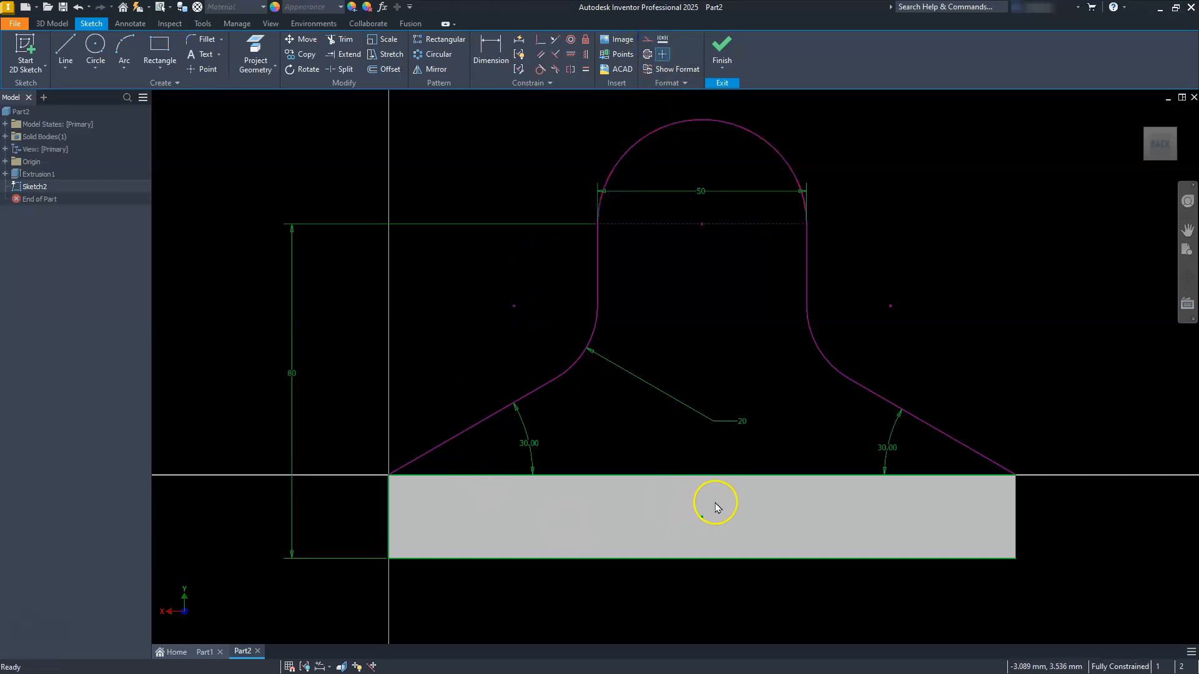
Step: Finish the sketch and extrude the round-topped profile with the direction flipped, forming the upright over the base's lip
left_click(720, 45)
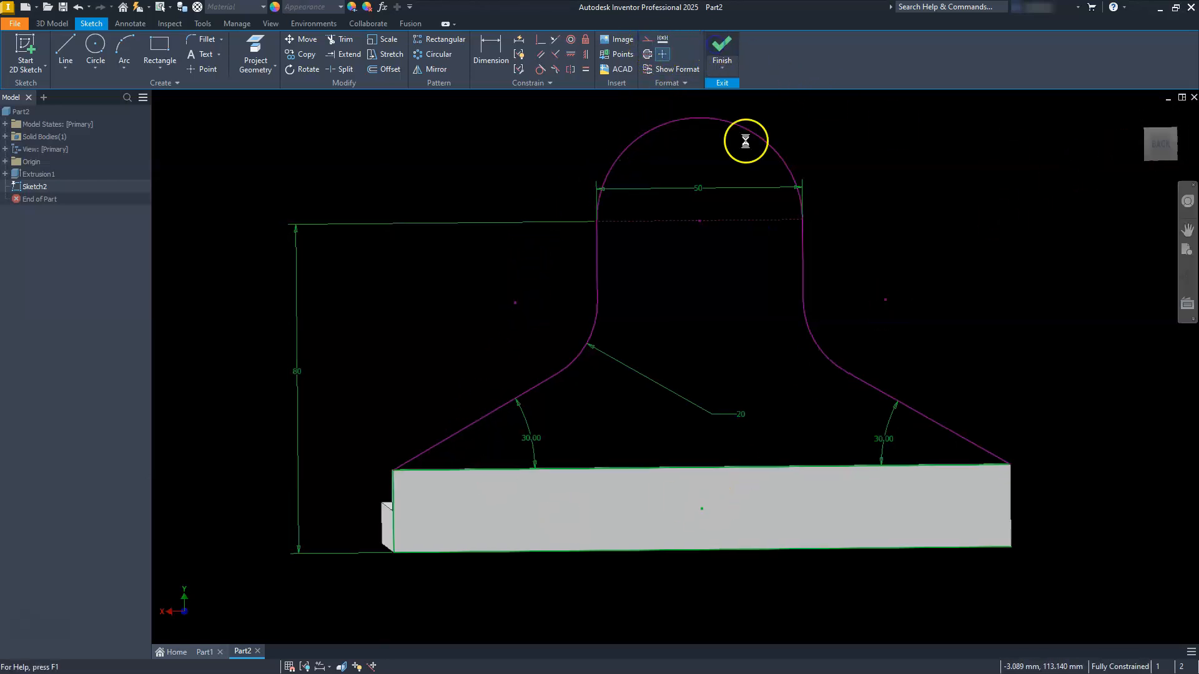
left_click(65, 50)
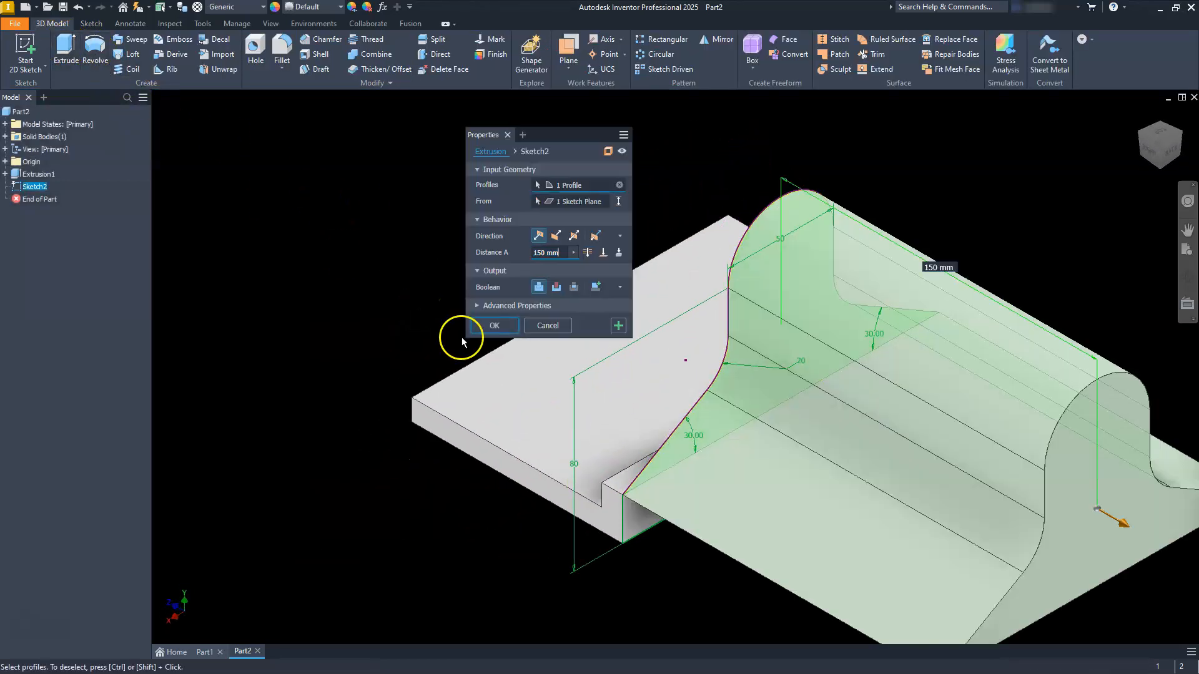
left_click(556, 236)
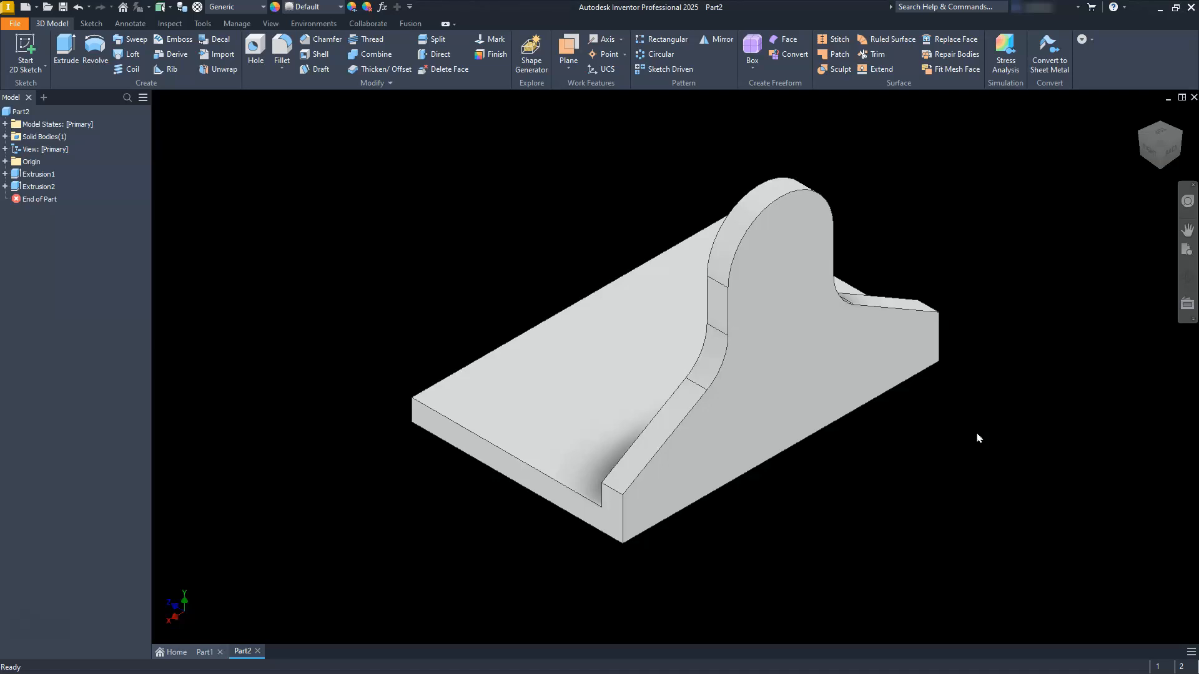
Step: Sketch a vertical centre-to-centre slot about 52 mm between centres on the upright's outer face, starting at the rounded top's centre
left_click(796, 250)
left_click(904, 233)
left_click(155, 58)
left_click(181, 247)
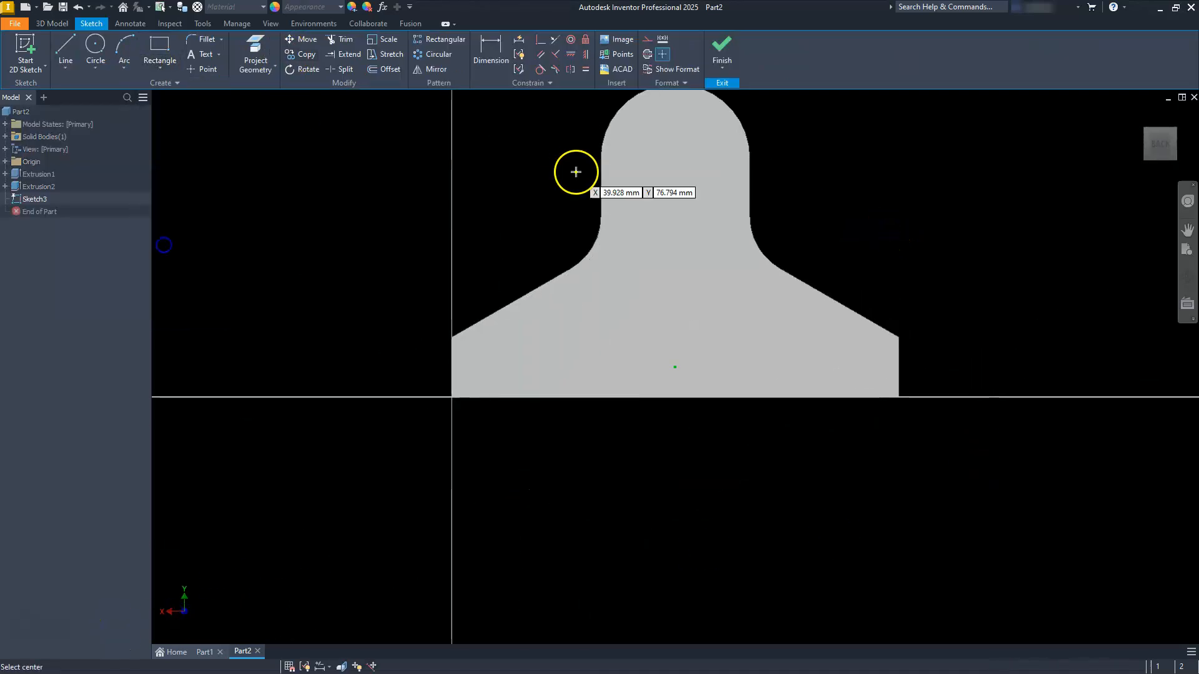
left_click(641, 186)
left_click(149, 66)
left_click(169, 248)
left_click(642, 186)
left_click(642, 297)
left_click(661, 278)
Step: Dimension the slot with 45.4 mm between its centres and a 15 mm end radius
key("d")
left_click(641, 242)
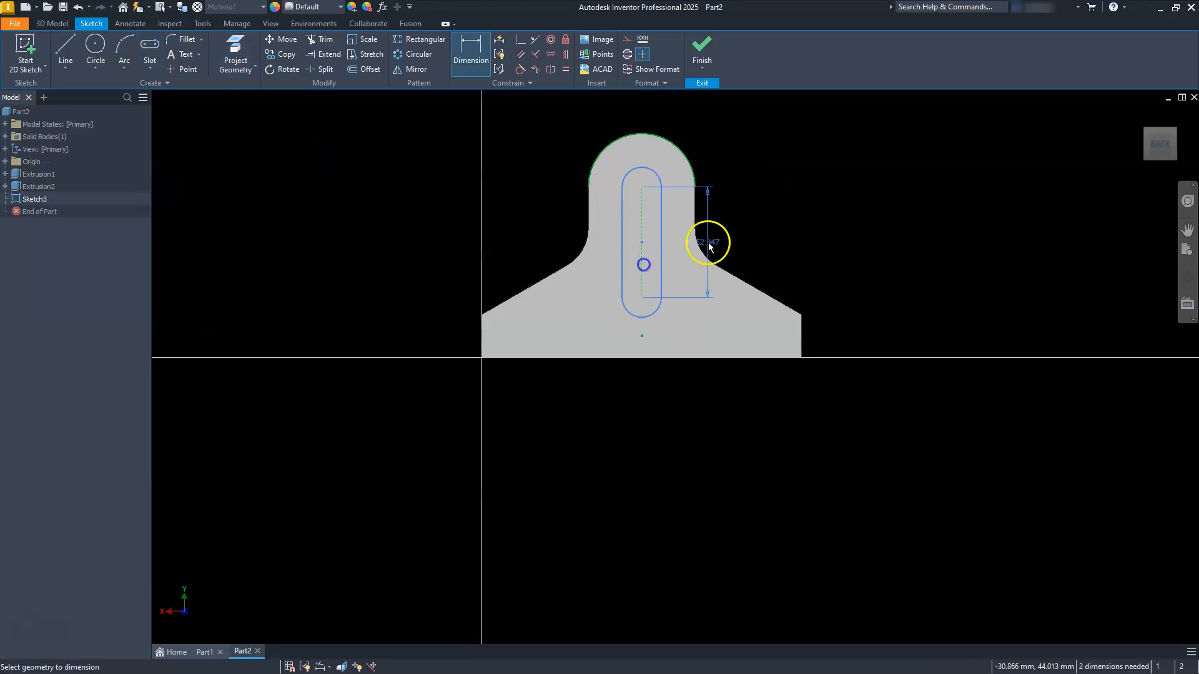
left_click(729, 228)
type("45.4")
key("Return")
scroll(581, 222, "up", 5)
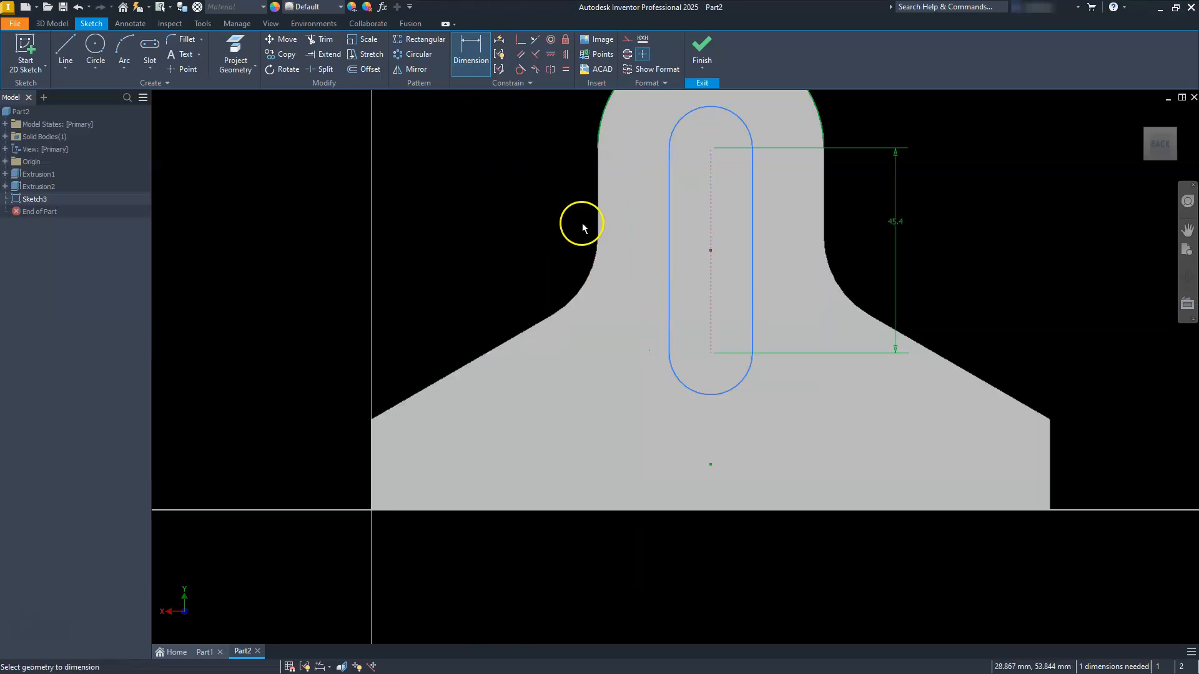
left_click(704, 264)
left_click(776, 199)
type("15")
key("Return")
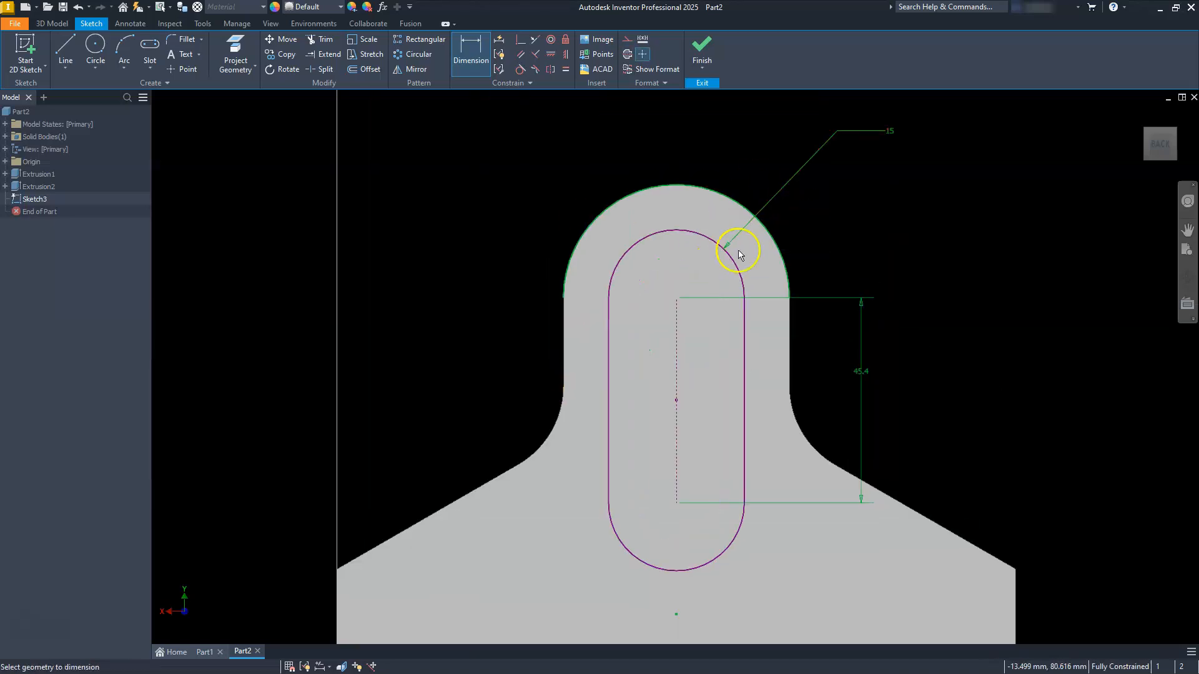
Step: Finish the sketch and cut the slot profile all the way through the upright with an extrusion
right_click(570, 268)
left_click(579, 193)
left_click(60, 47)
left_click(556, 236)
left_click(588, 252)
left_click(497, 326)
Step: Start a sketch on the base's upper face, turn the view so the upright lies along the far edge, and draw a two-point rectangle
middle_click_drag(568, 384, 660, 375, "shift")
left_click(660, 375)
key("s")
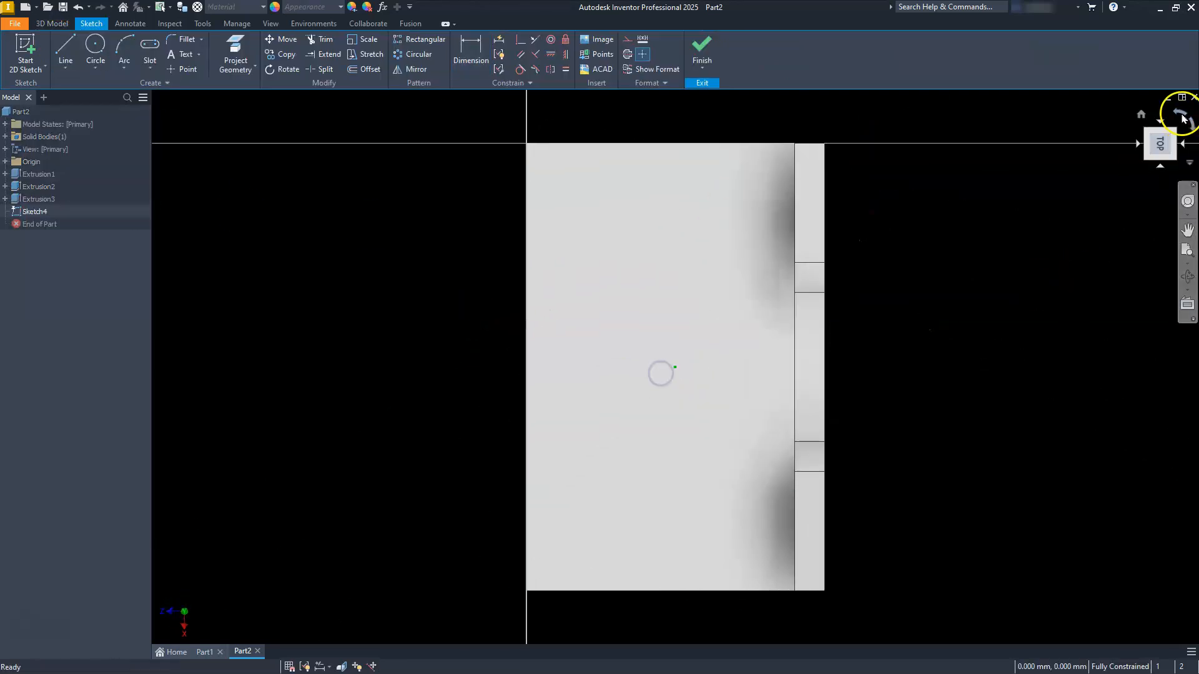
left_click(1181, 115)
left_click(149, 66)
left_click(169, 89)
left_click(588, 324)
left_click(820, 458)
Step: Place the rectangle 20 mm from the base edge opposite the upright and set its depth to 50 mm
key("d")
left_click(710, 459)
left_click(711, 497)
left_click(711, 528)
type("20")
key("Return")
left_click(820, 393)
left_click(945, 391)
type("50")
key("Return")
Step: Set the rectangle's length to 110 mm and its distance from the base's short edge to 20 mm
left_click(596, 445)
left_click(654, 417)
type("110")
key("Return")
left_click(535, 391)
left_click(482, 399)
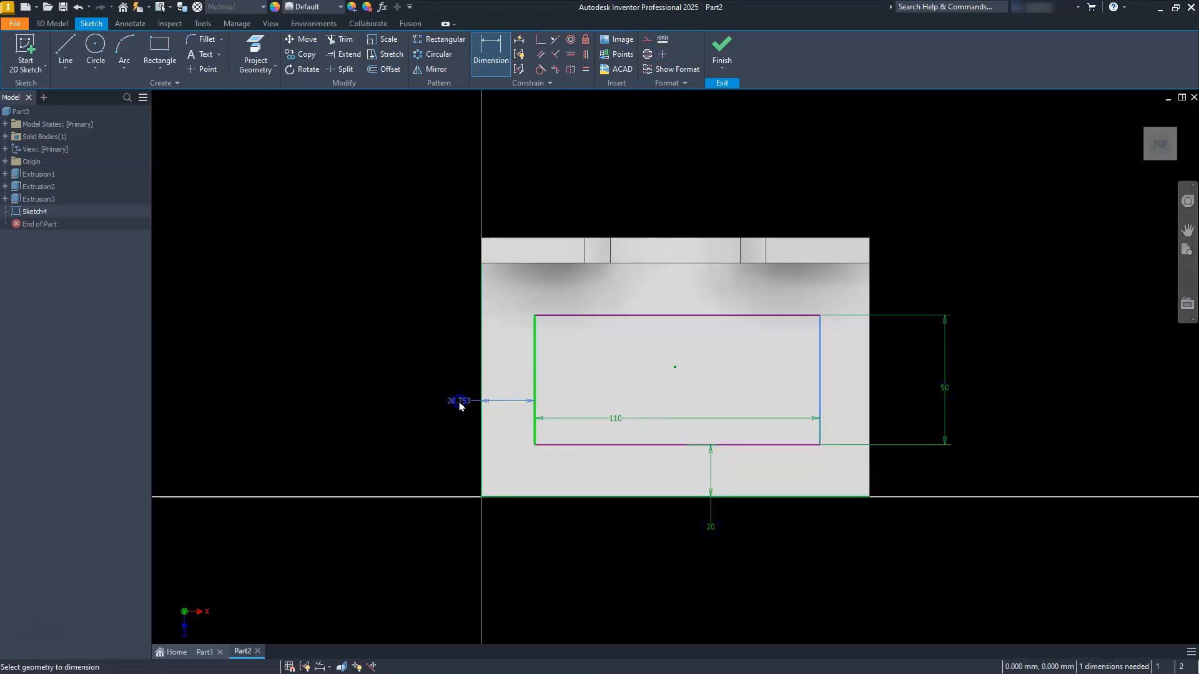
left_click(459, 402)
type("20")
key("Return")
key("Escape")
Step: Convert the rectangle to construction geometry and draw a circle centred on each of its four corners
left_click_drag(527, 297, 853, 460)
left_click(646, 44)
left_click(95, 50)
left_click(533, 316)
left_click(822, 291)
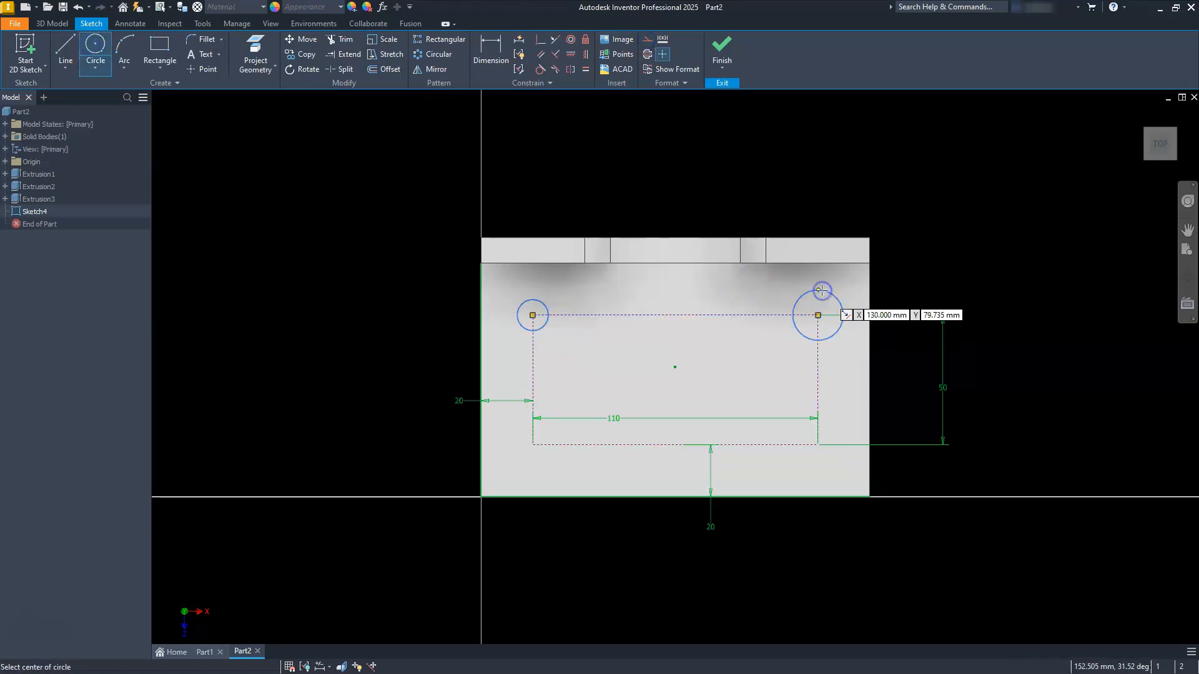
left_click(817, 444)
left_click(795, 454)
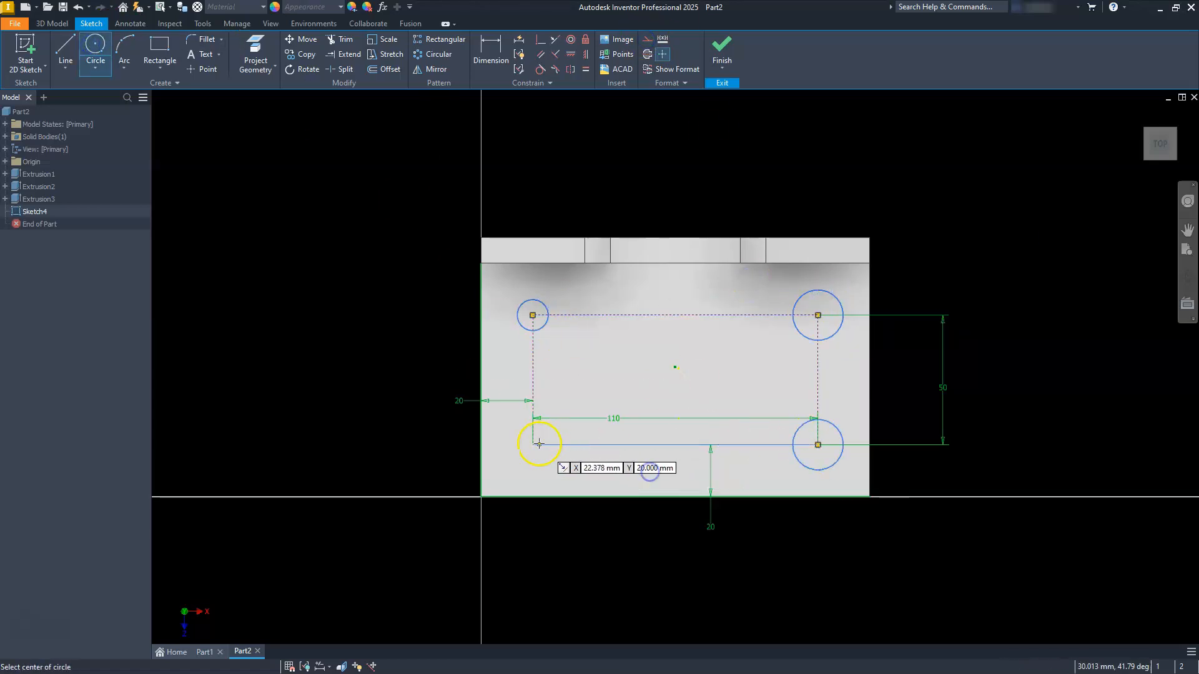
left_click(532, 444)
left_click(538, 465)
Step: Apply Equal constraints so all four corner circles match the first circle's size
left_click(585, 69)
left_click(545, 305)
left_click(800, 298)
left_click(806, 304)
left_click(803, 427)
left_click(807, 434)
left_click(549, 435)
key("Escape")
Step: Set the diameter of the corner circles to 20 mm by dimensioning the first circle
key("d")
left_click(523, 309)
left_click(461, 288)
type("2")
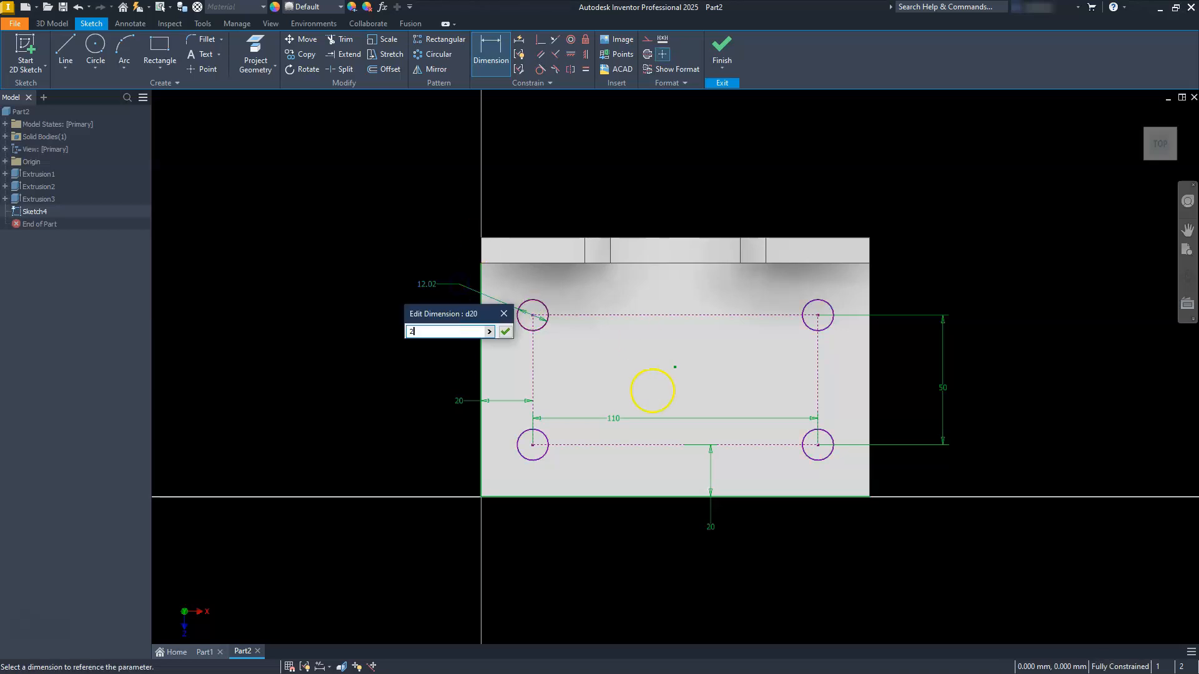
type("0")
key("Return")
key("Escape")
Step: Finish the sketch and cut the four corner circles through the base plate with an extrusion
left_click(721, 41)
left_click(63, 49)
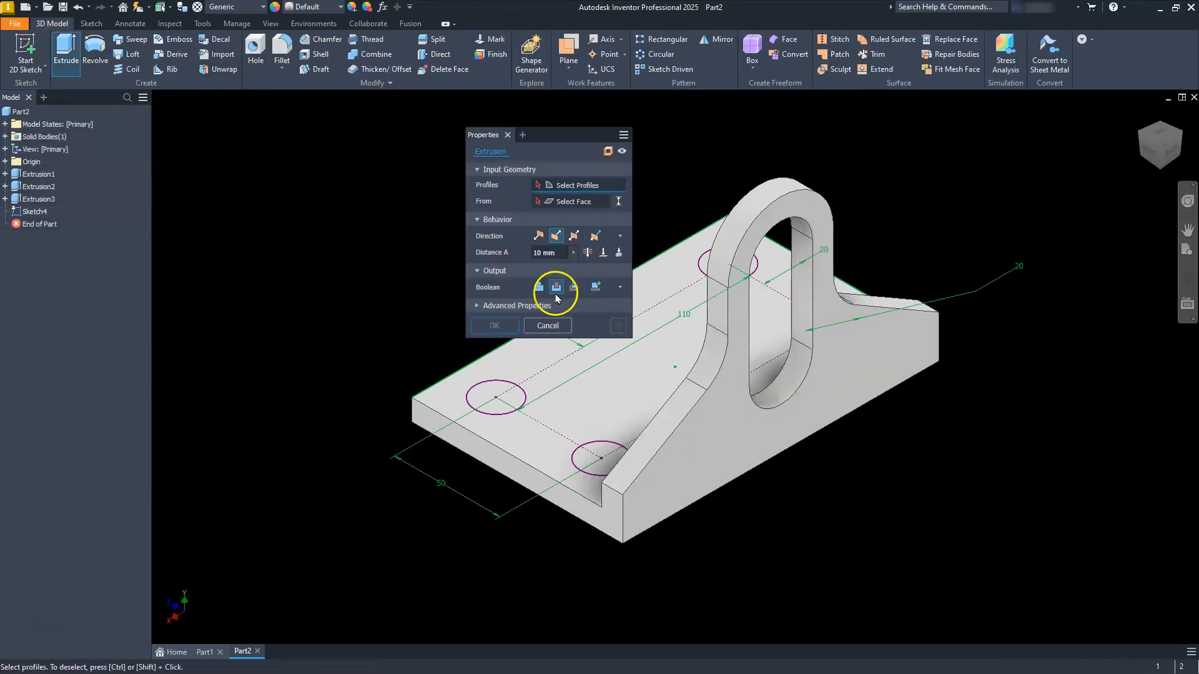
left_click(496, 397)
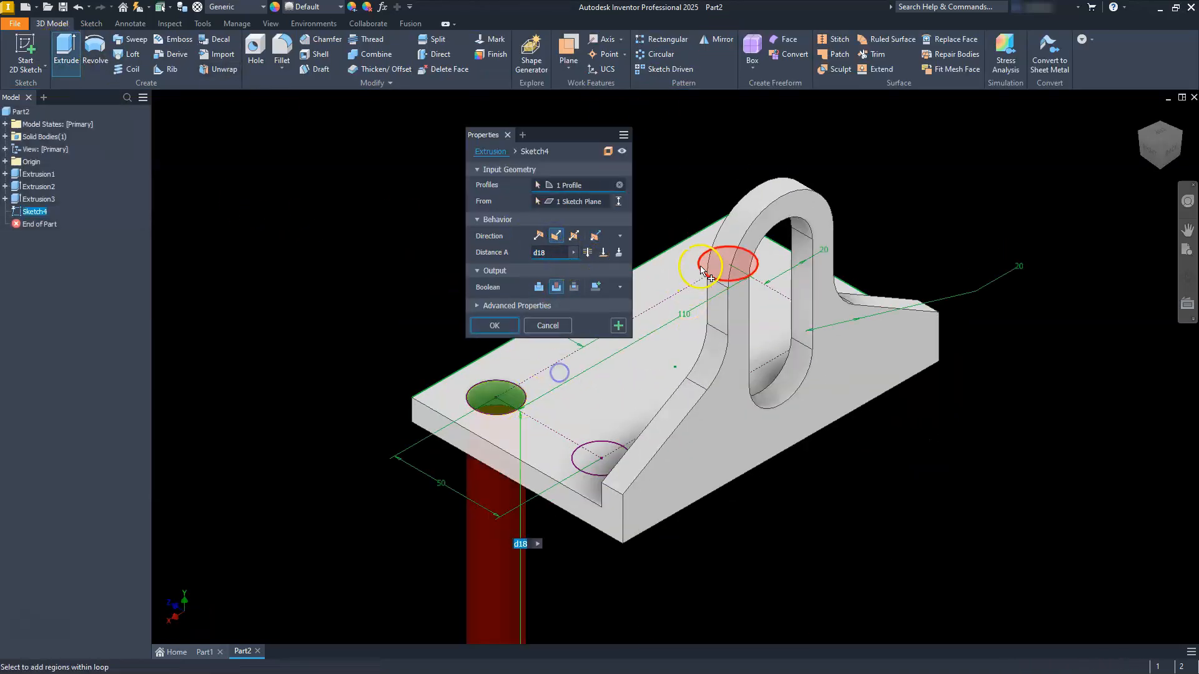
left_click(709, 267)
middle_click_drag(746, 336, 839, 297)
left_click(1138, 132)
left_click(788, 383)
left_click(657, 310)
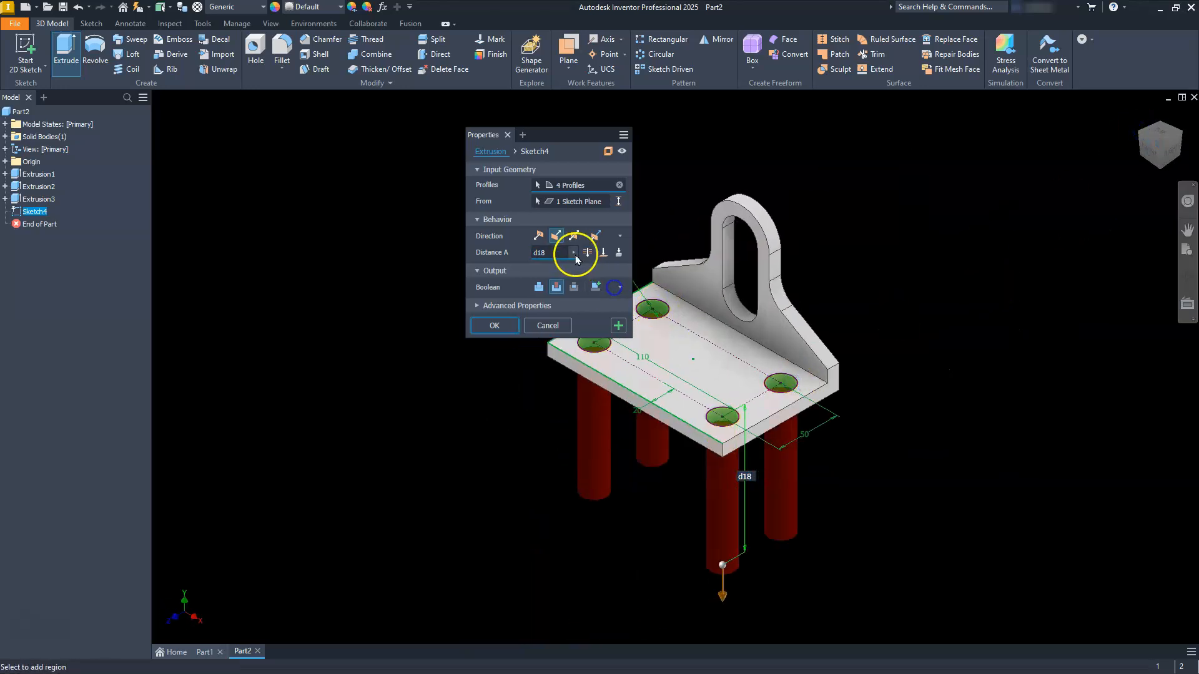
left_click(503, 326)
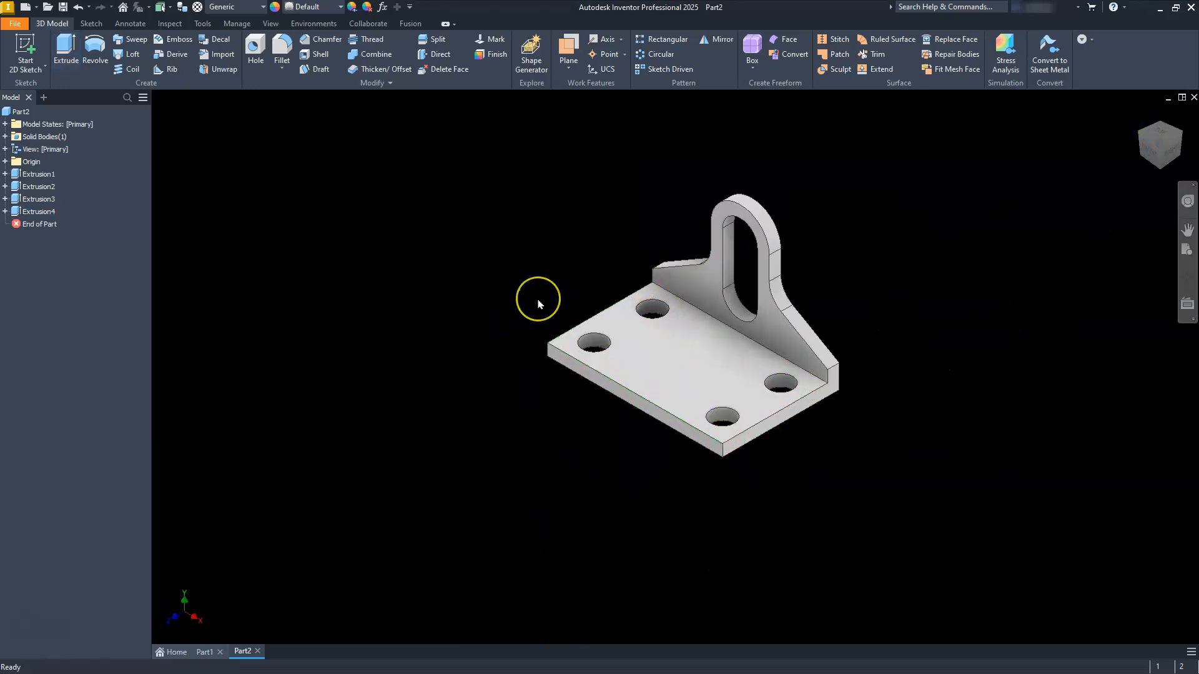
scroll(538, 305, "down", 5)
scroll(538, 304, "up", 6)
scroll(538, 303, "up", 5)
middle_click_drag(663, 278, 566, 337)
scroll(572, 291, "down", 4)
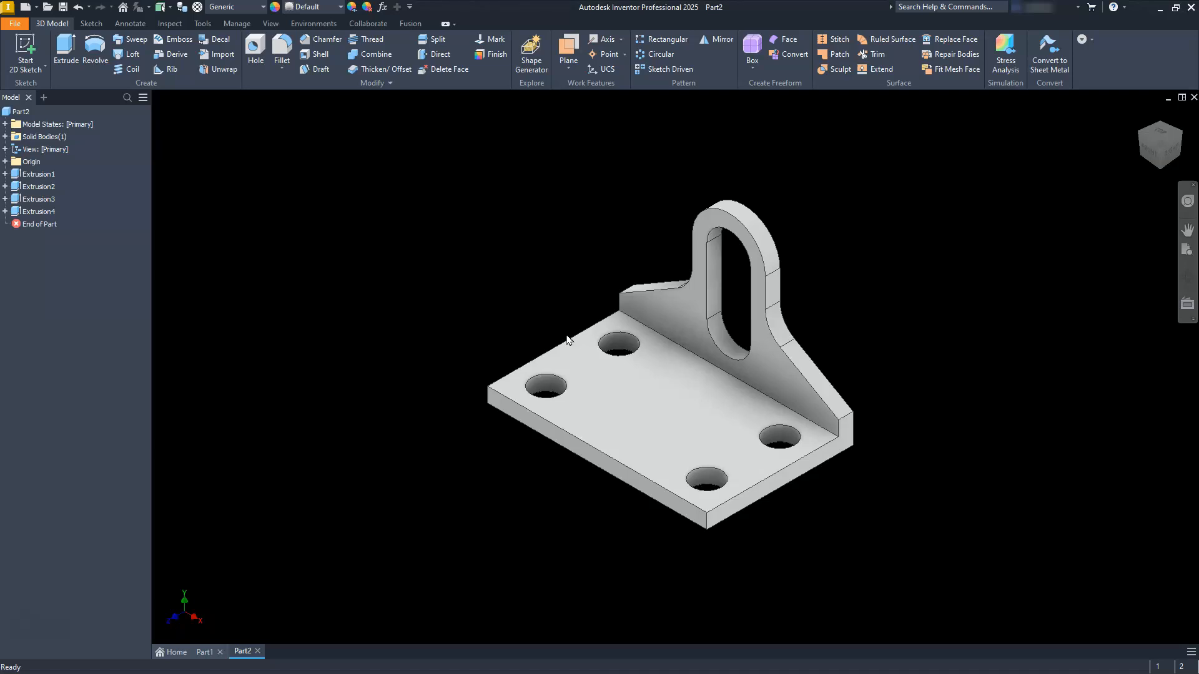
left_click(627, 344)
left_click(497, 270)
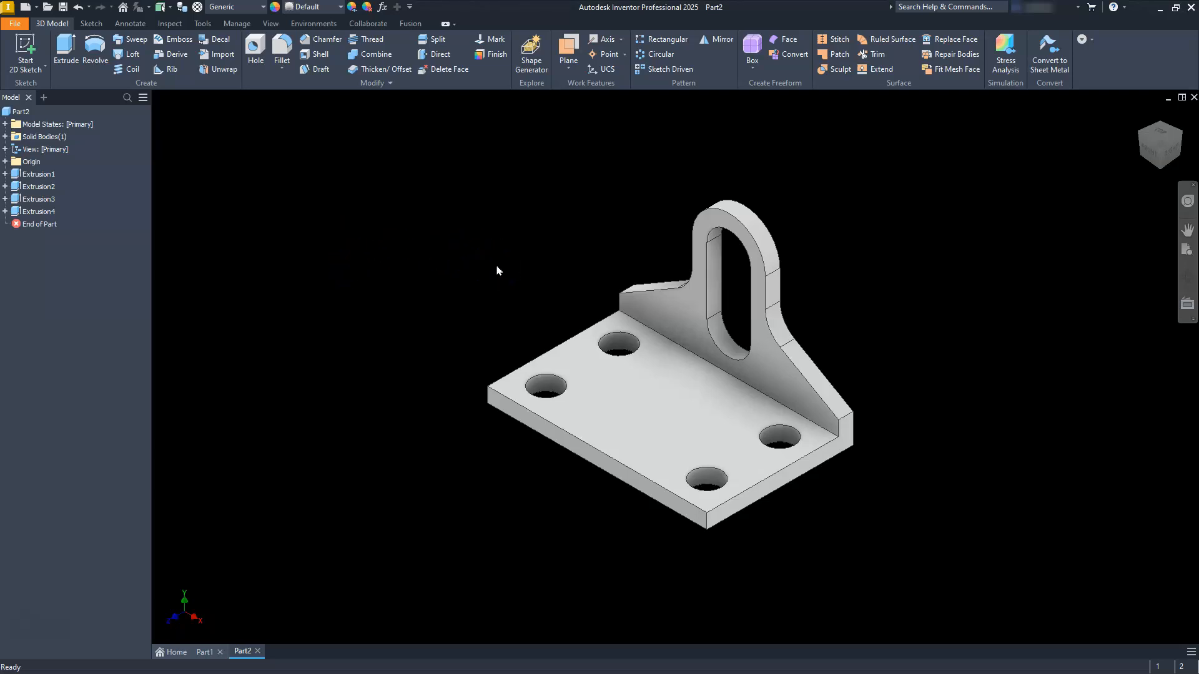